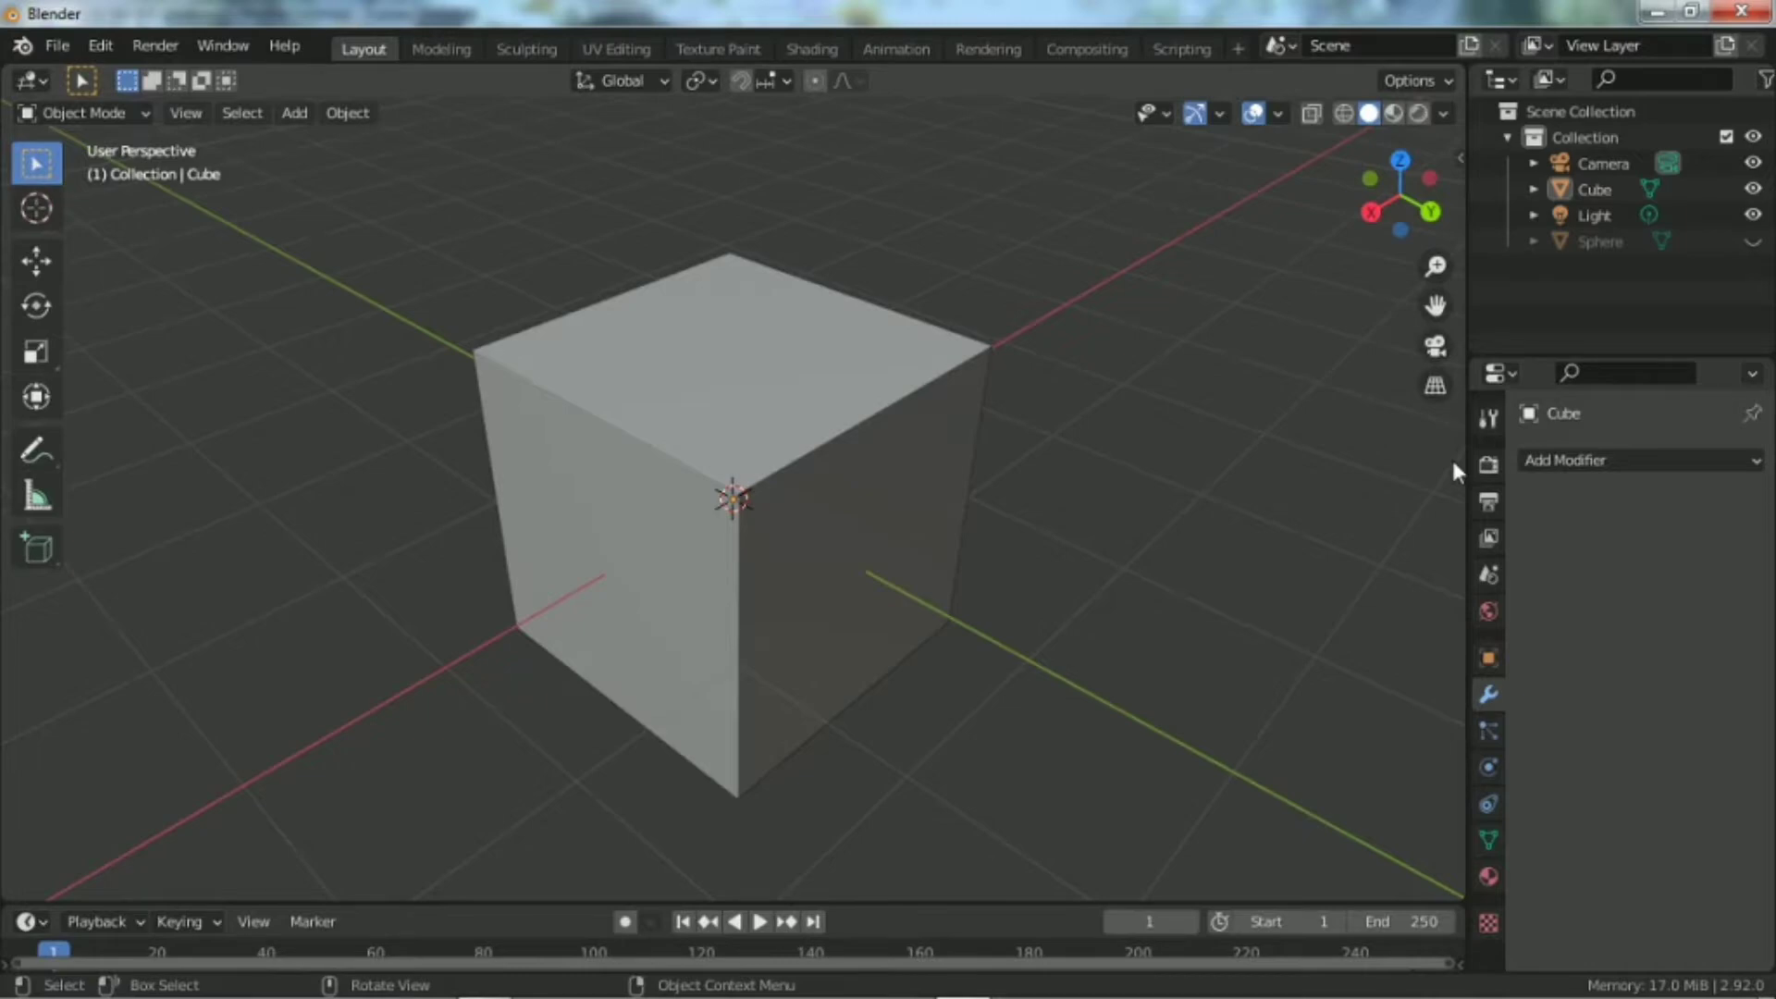
Step: Examine the default cube from several angles and distances
scroll(990, 388, down, 3)
scroll(1110, 352, up, 4)
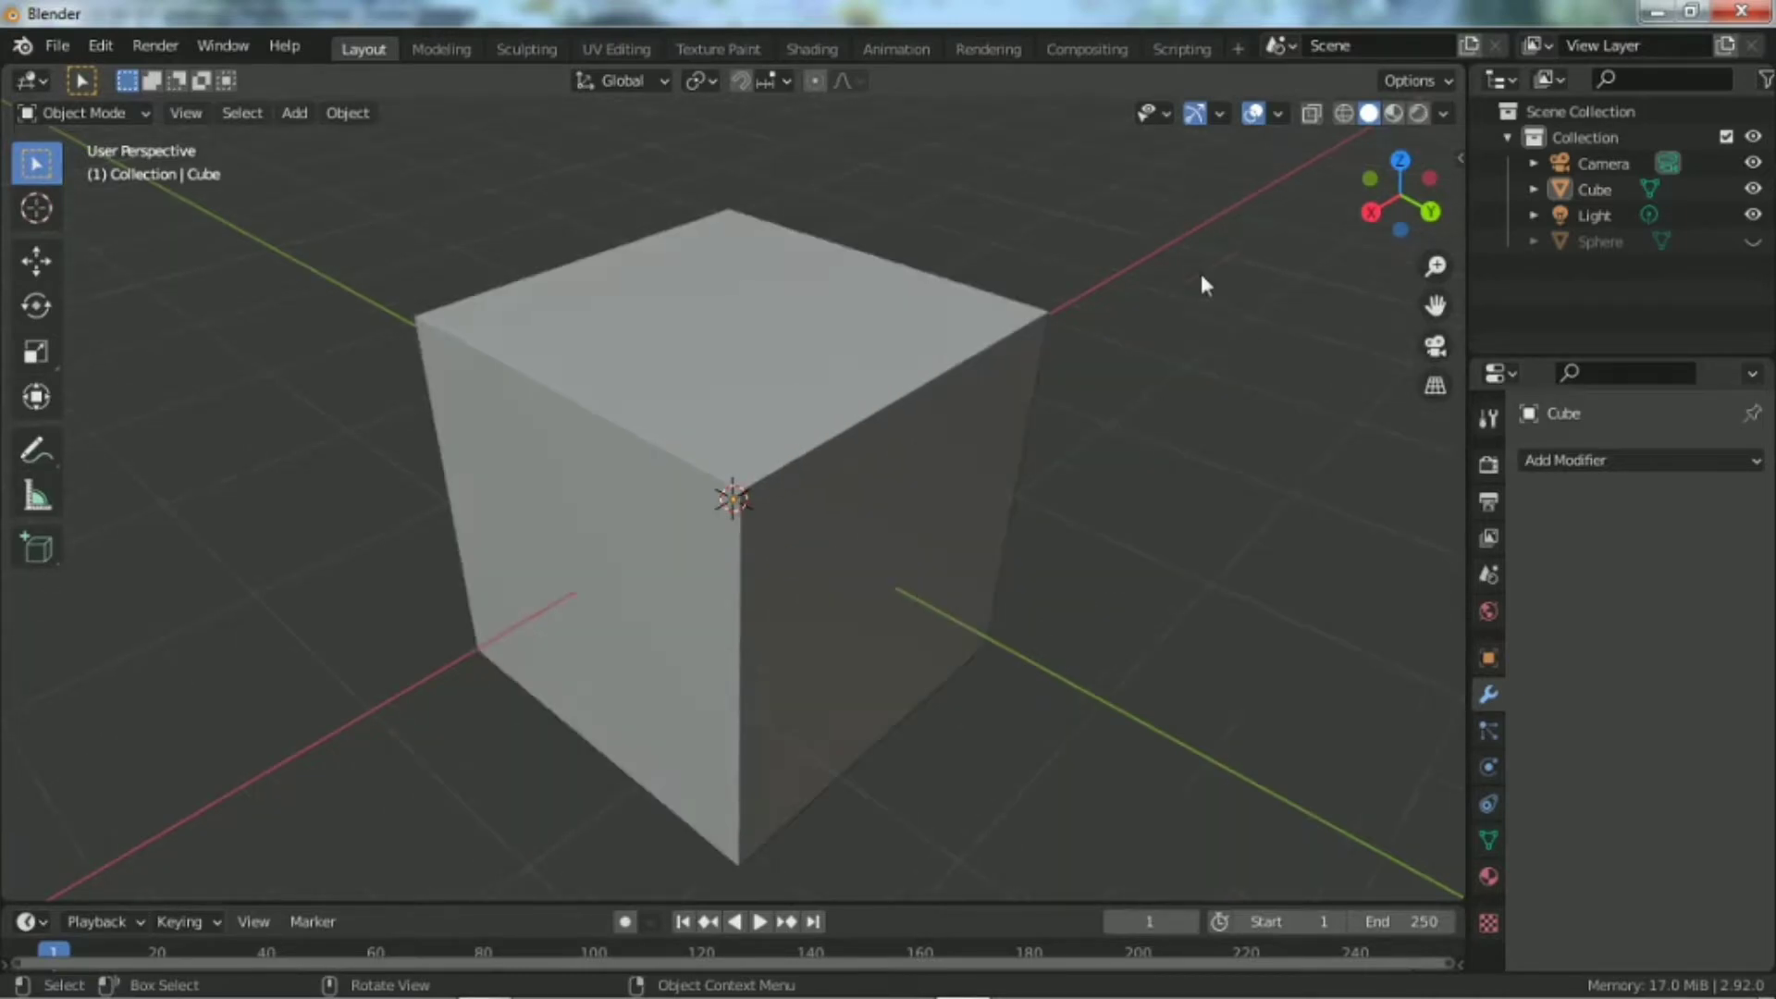
drag(1346, 213, 1339, 282)
scroll(1035, 414, down, 4)
scroll(892, 442, up, 1)
scroll(933, 442, up, 1)
scroll(930, 445, down, 1)
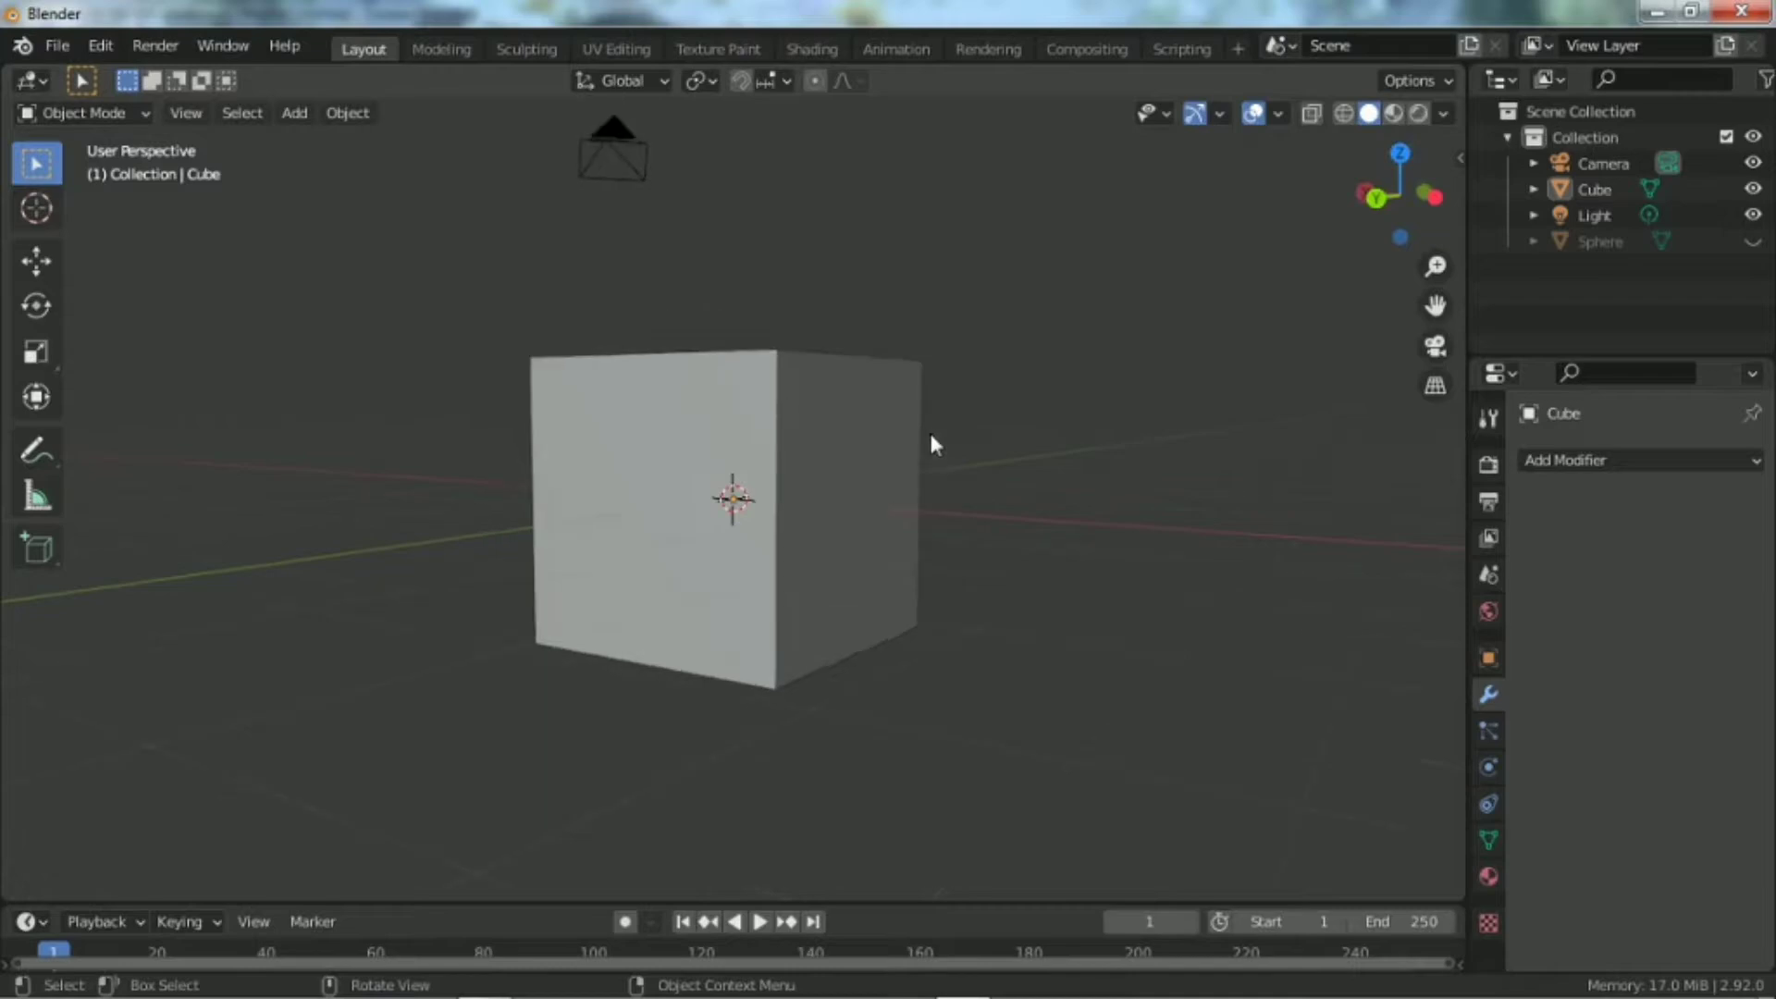
drag(595, 345, 981, 625)
click(1104, 509)
drag(1400, 196, 1329, 262)
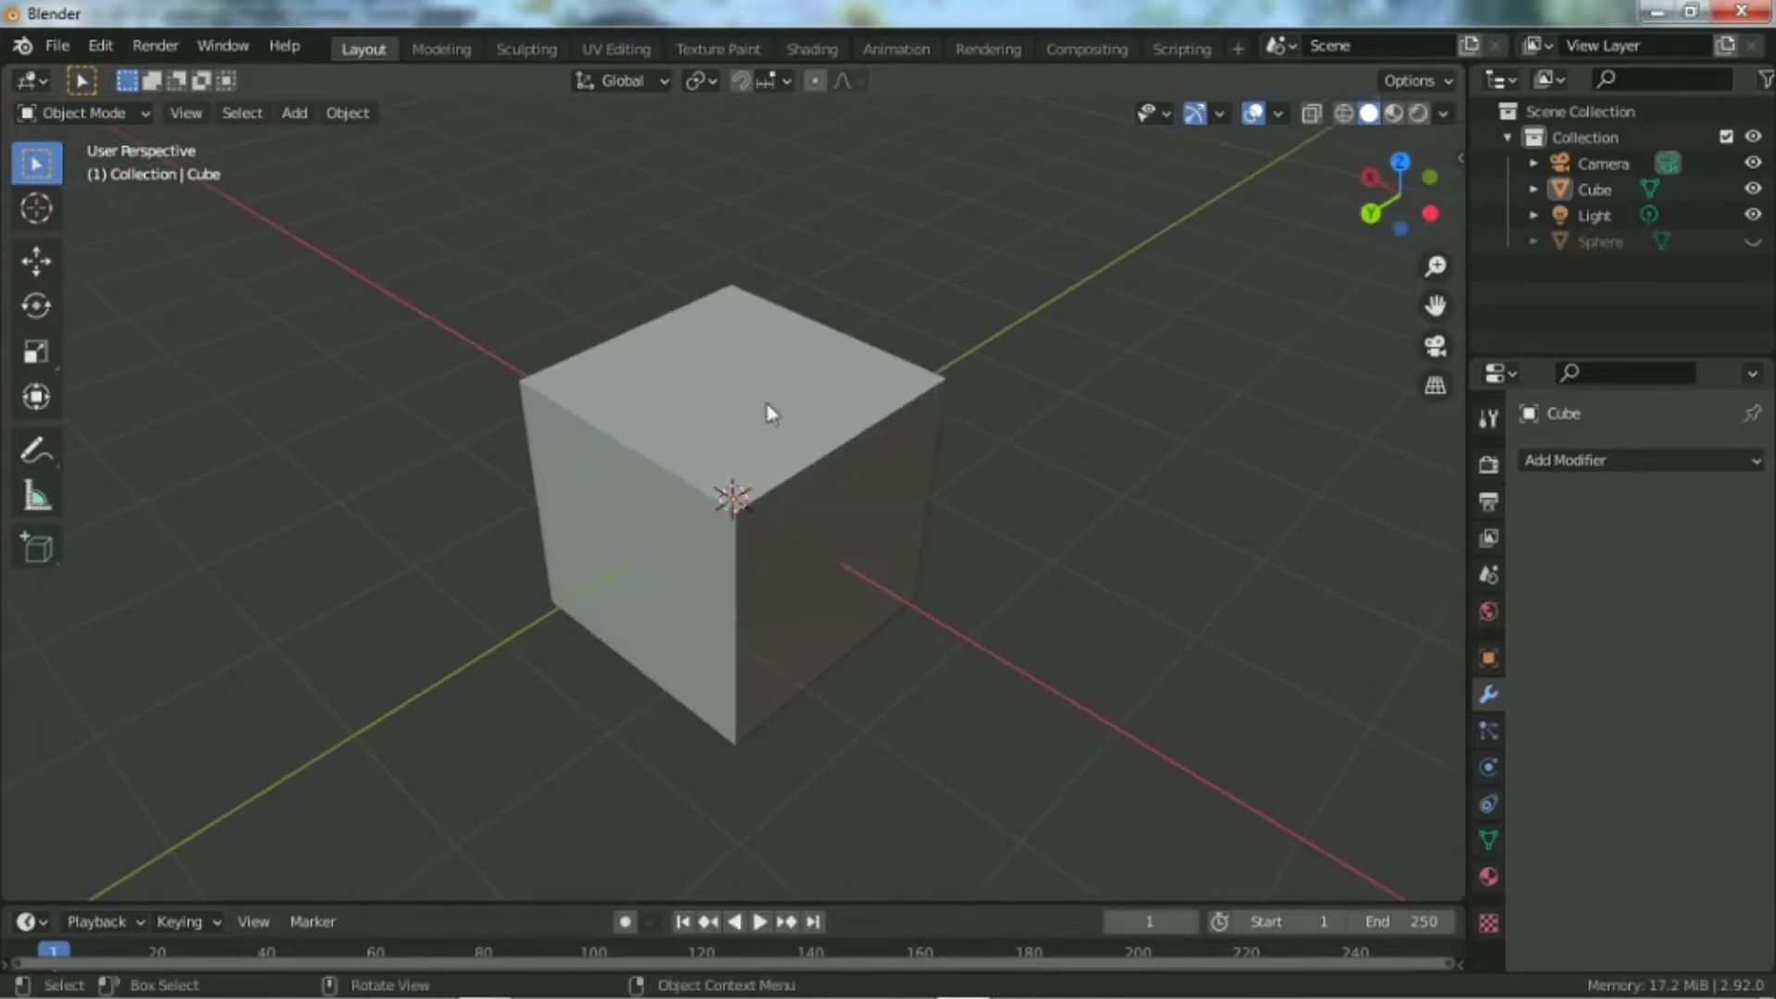
Step: Select the cube and try the basic rotate, move and scale transforms on it, cancelling each one
click(745, 524)
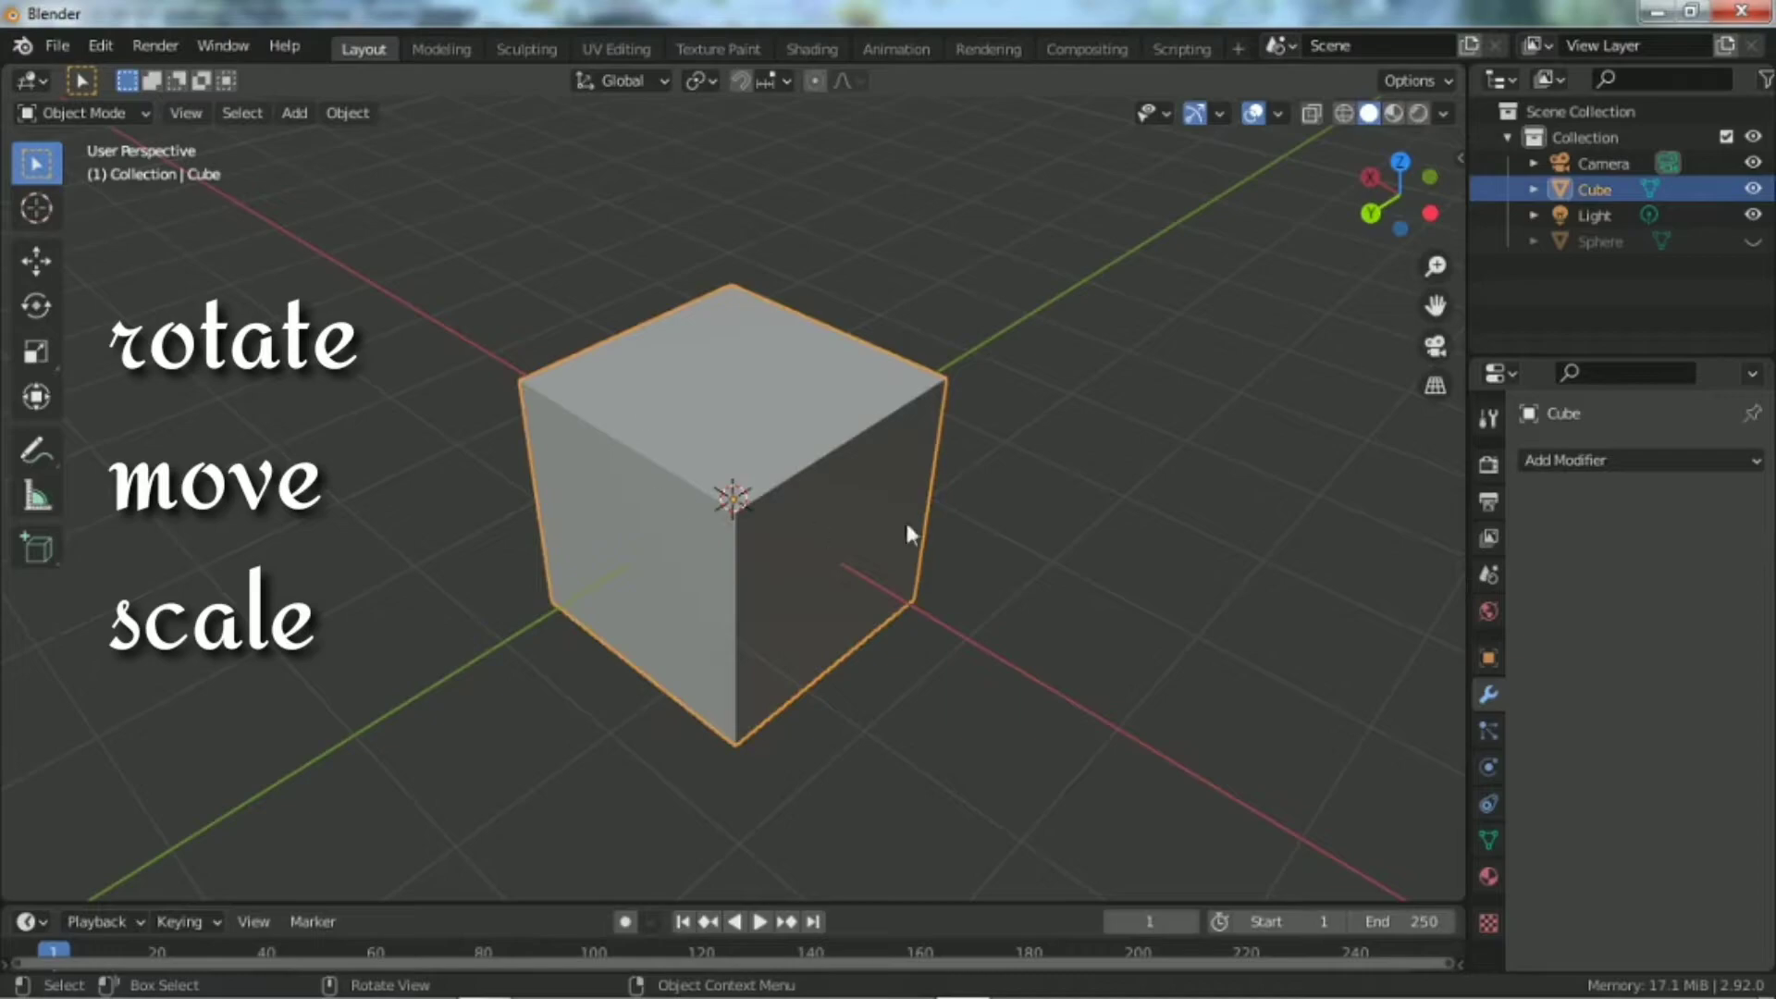
key(r)
right_click(880, 716)
key(g)
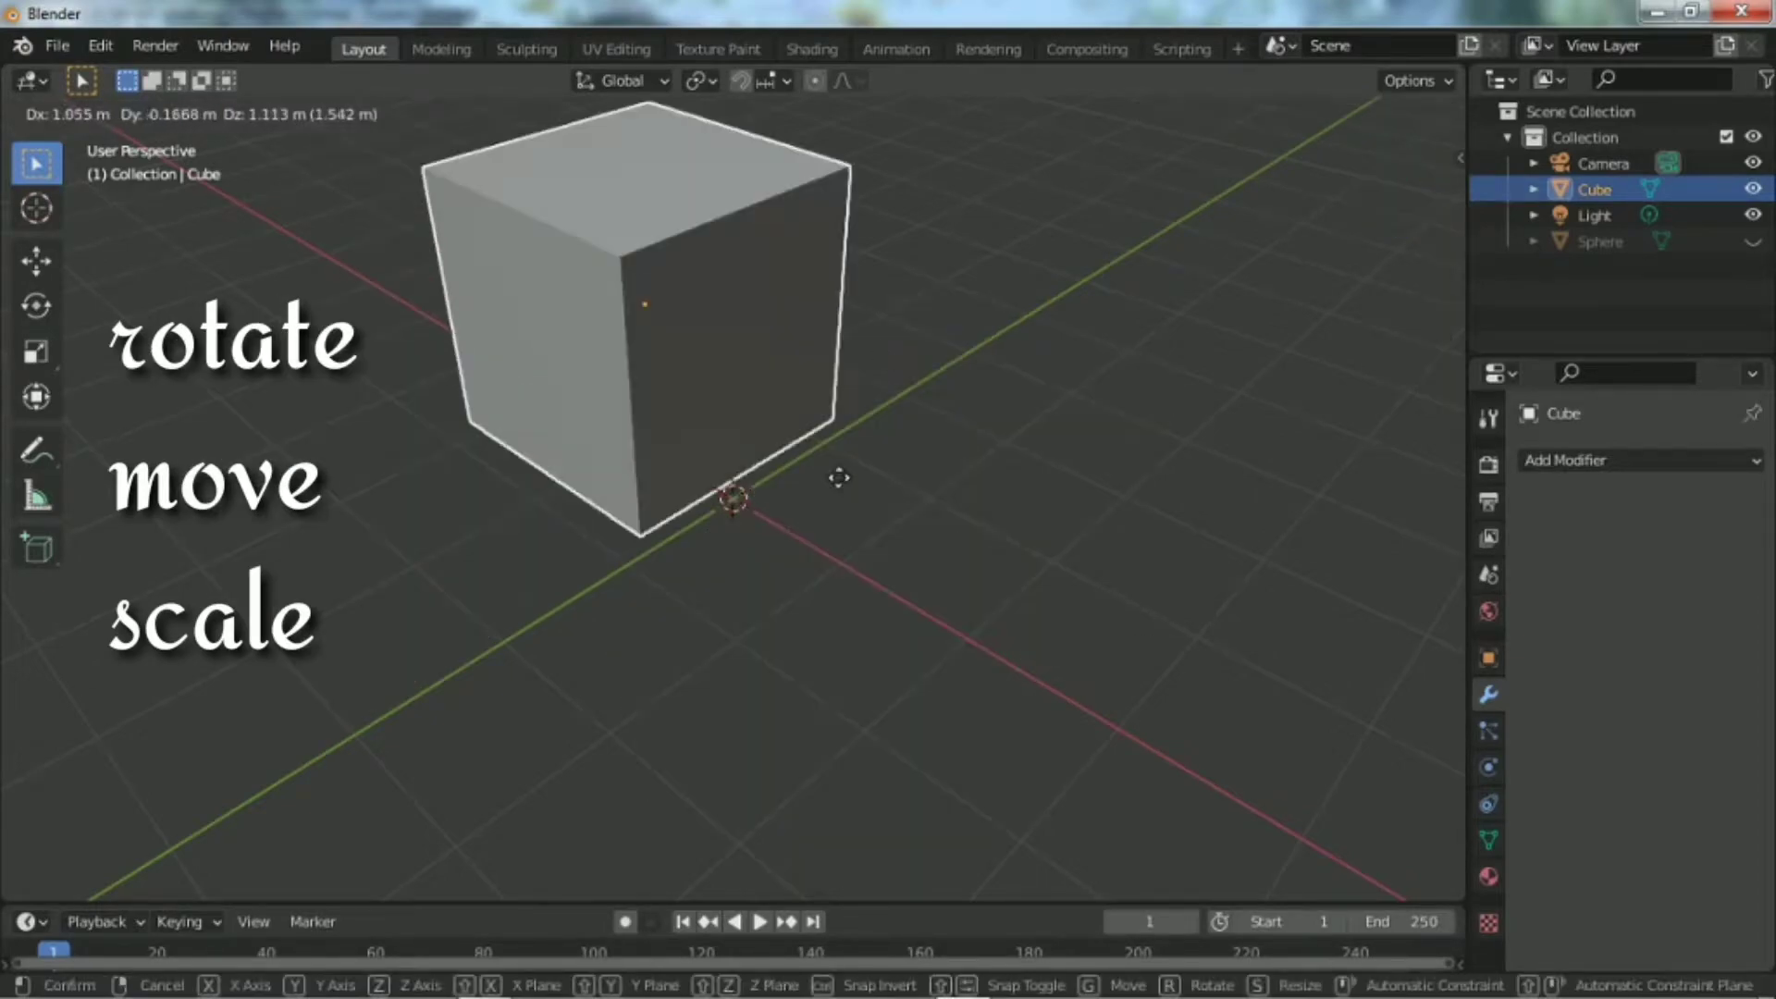
right_click(832, 485)
key(s)
right_click(886, 625)
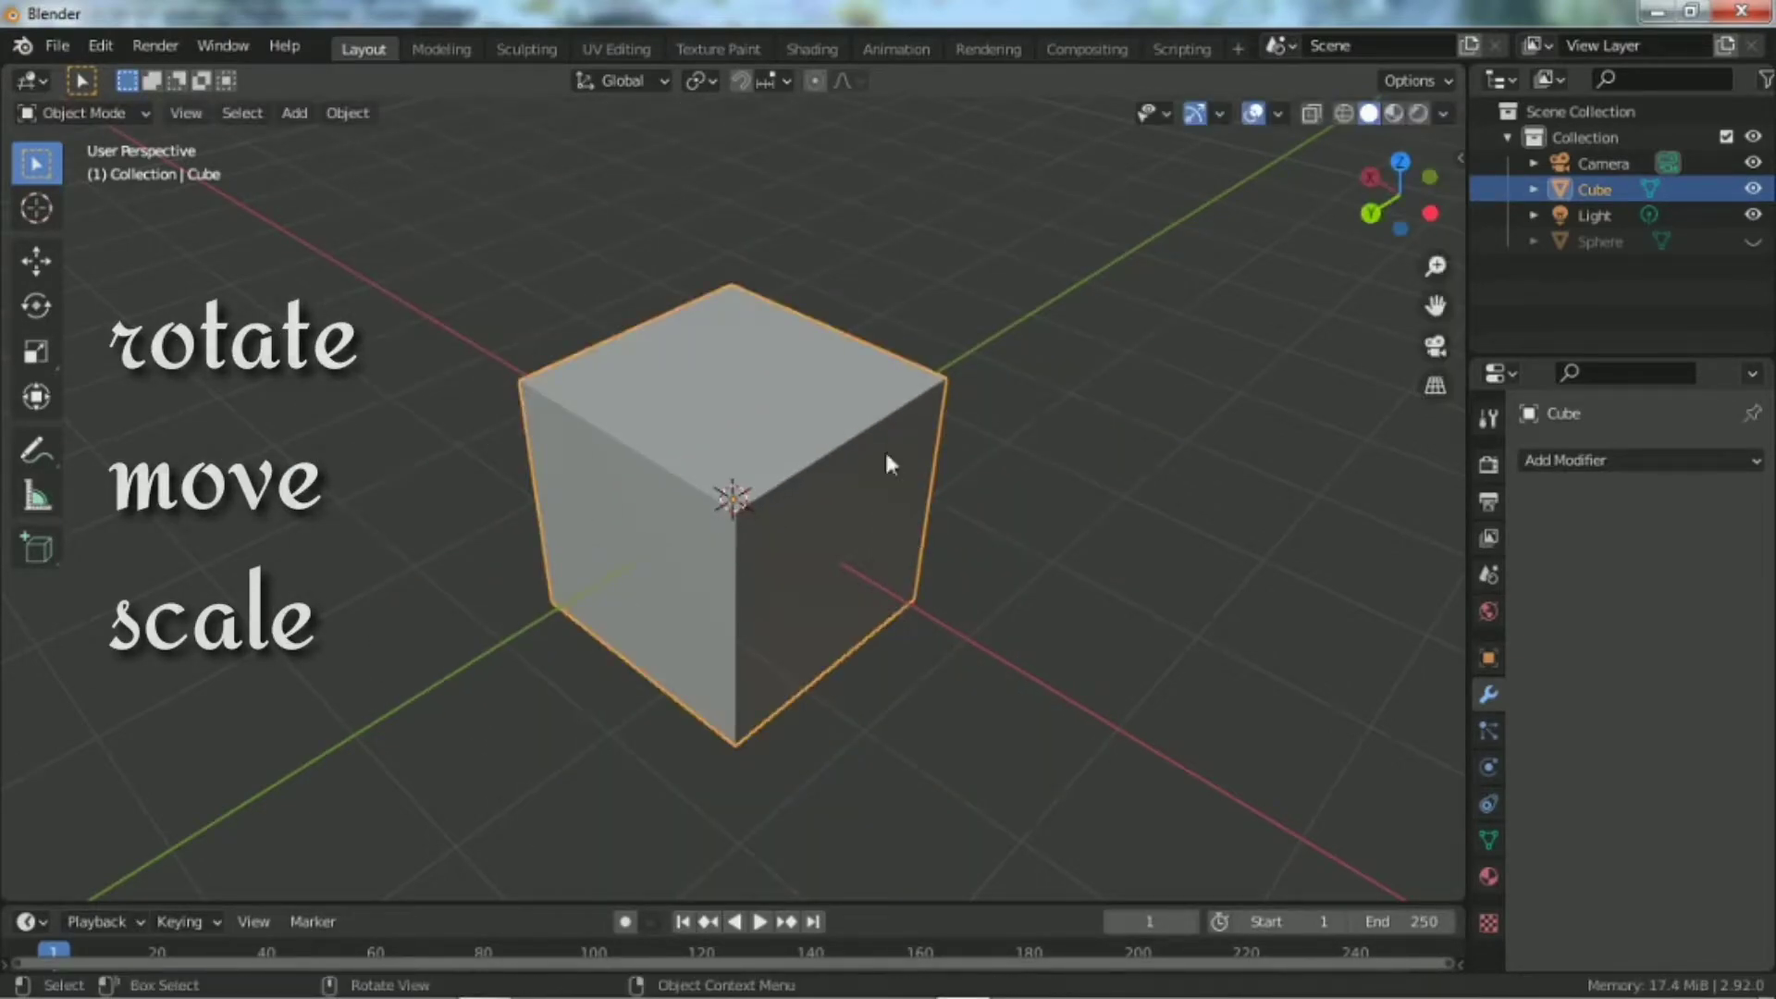
Step: Practise deselecting and reselecting the cube, leaving it selected
drag(1386, 165, 1327, 170)
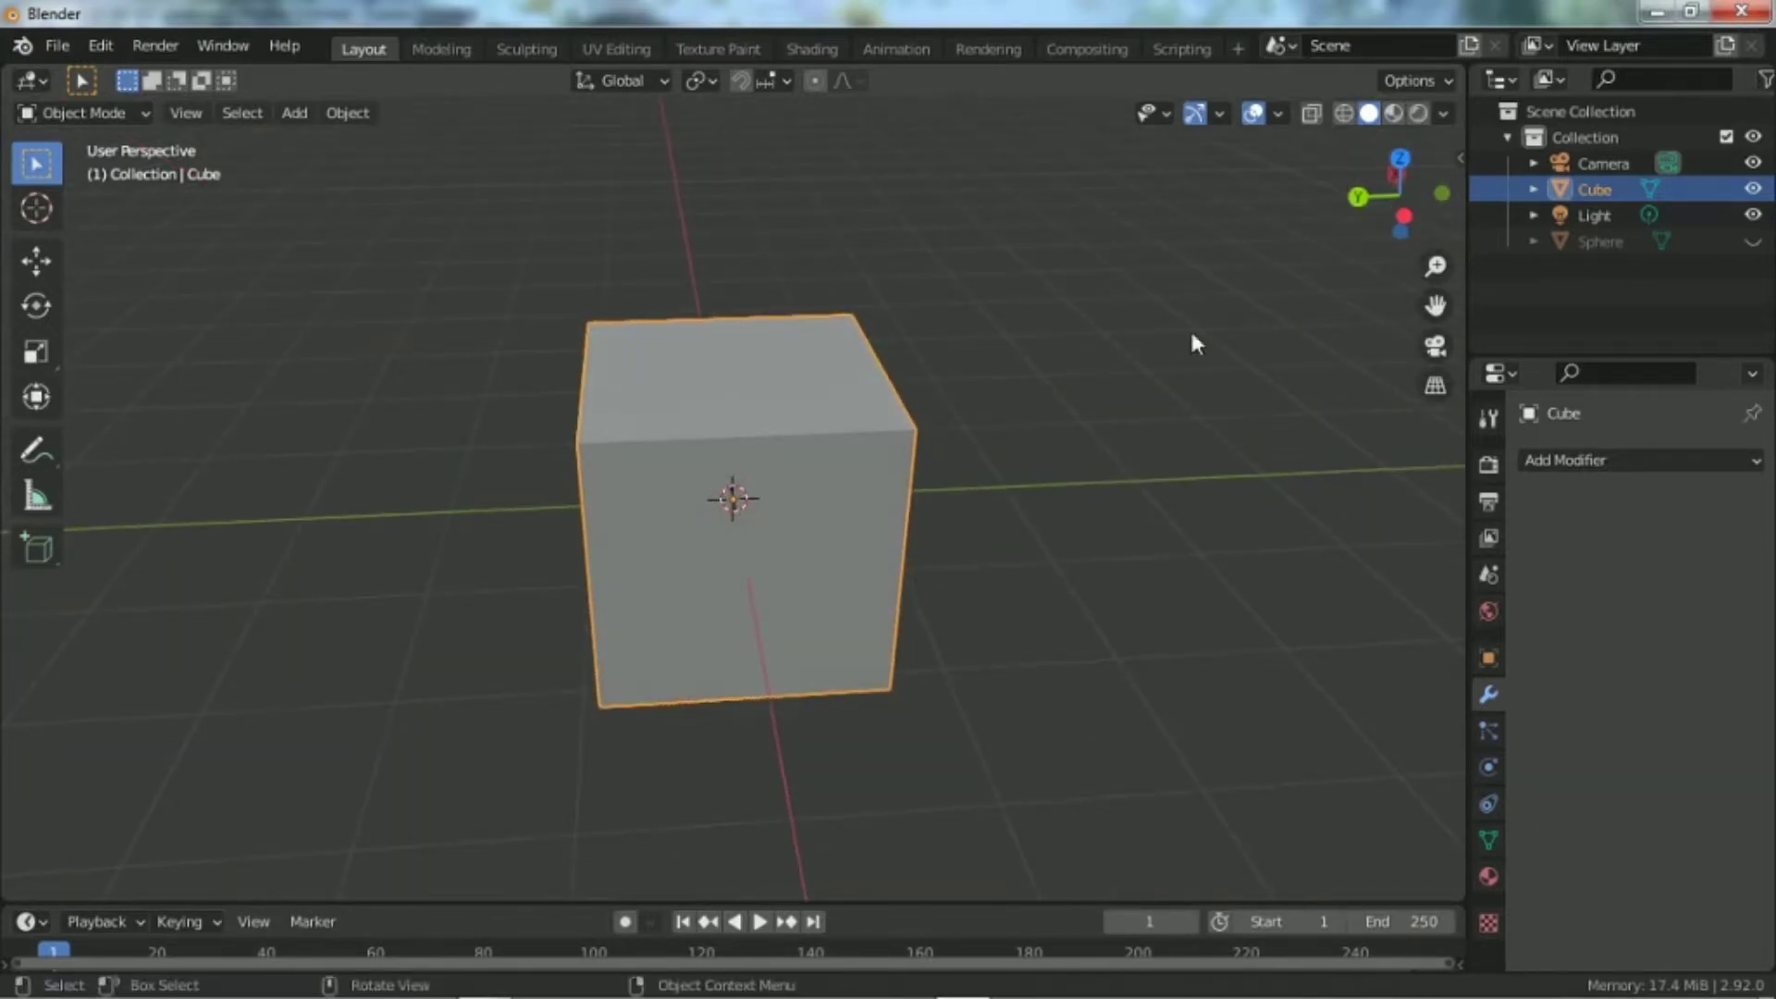
scroll(957, 420, down, 2)
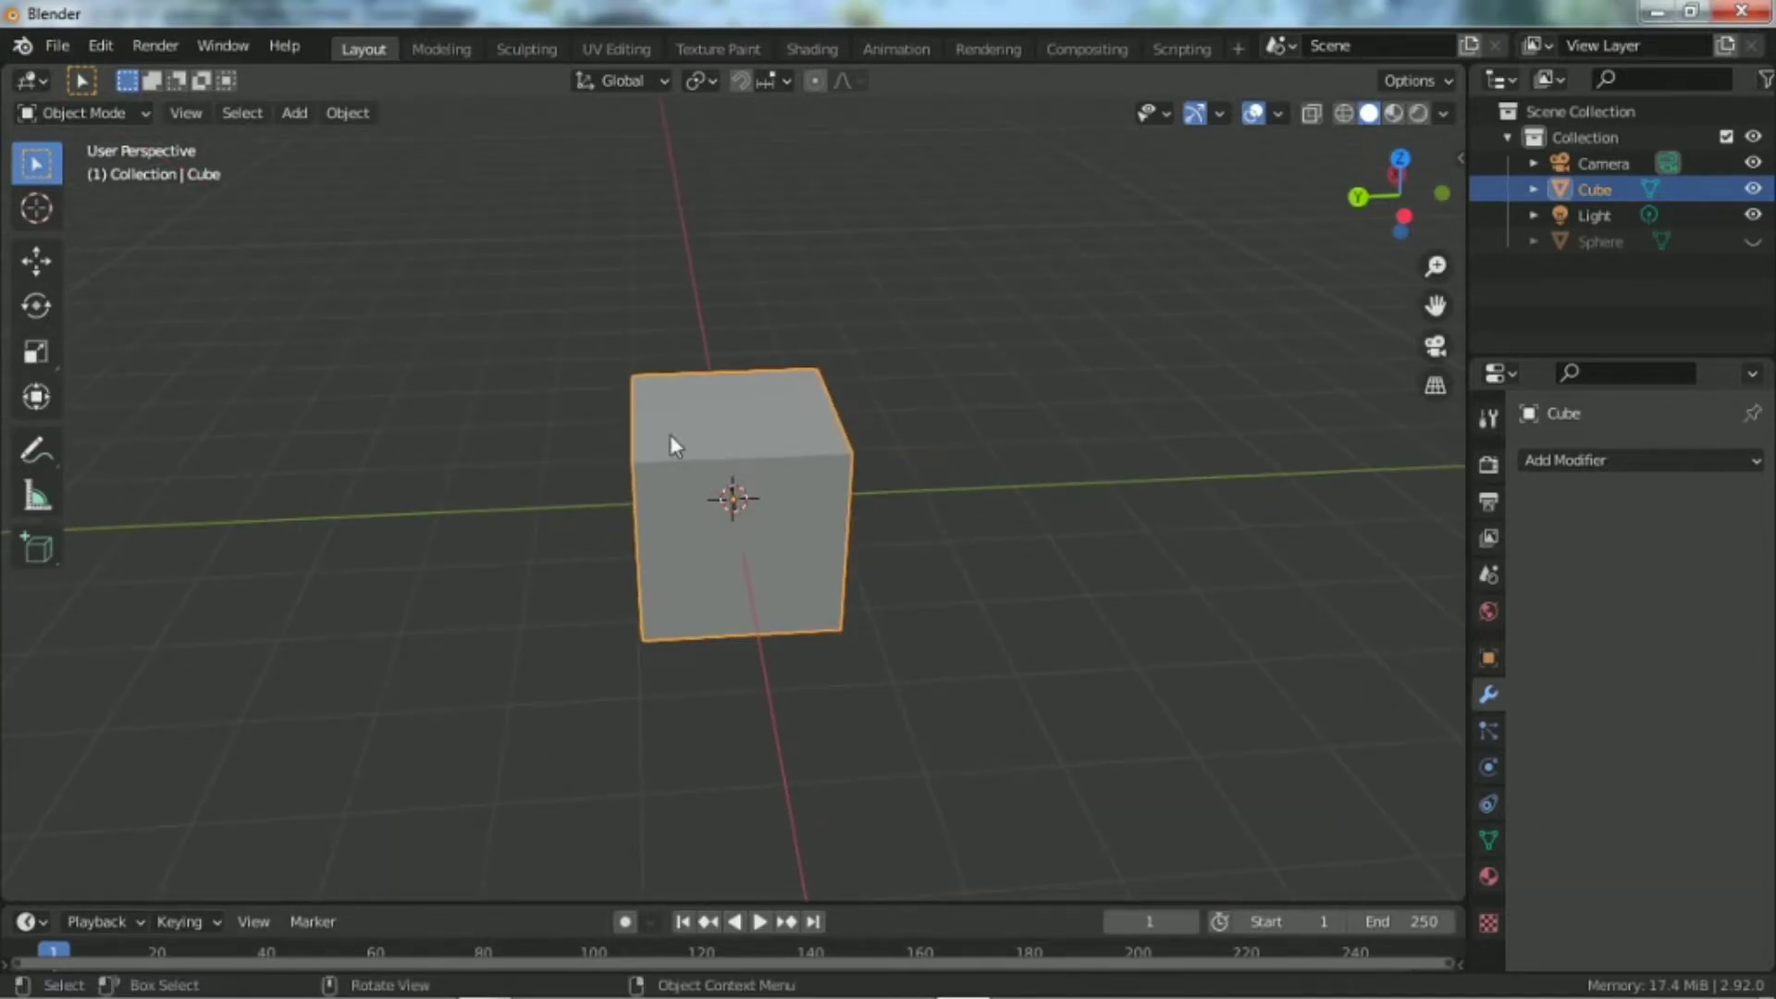
click(884, 407)
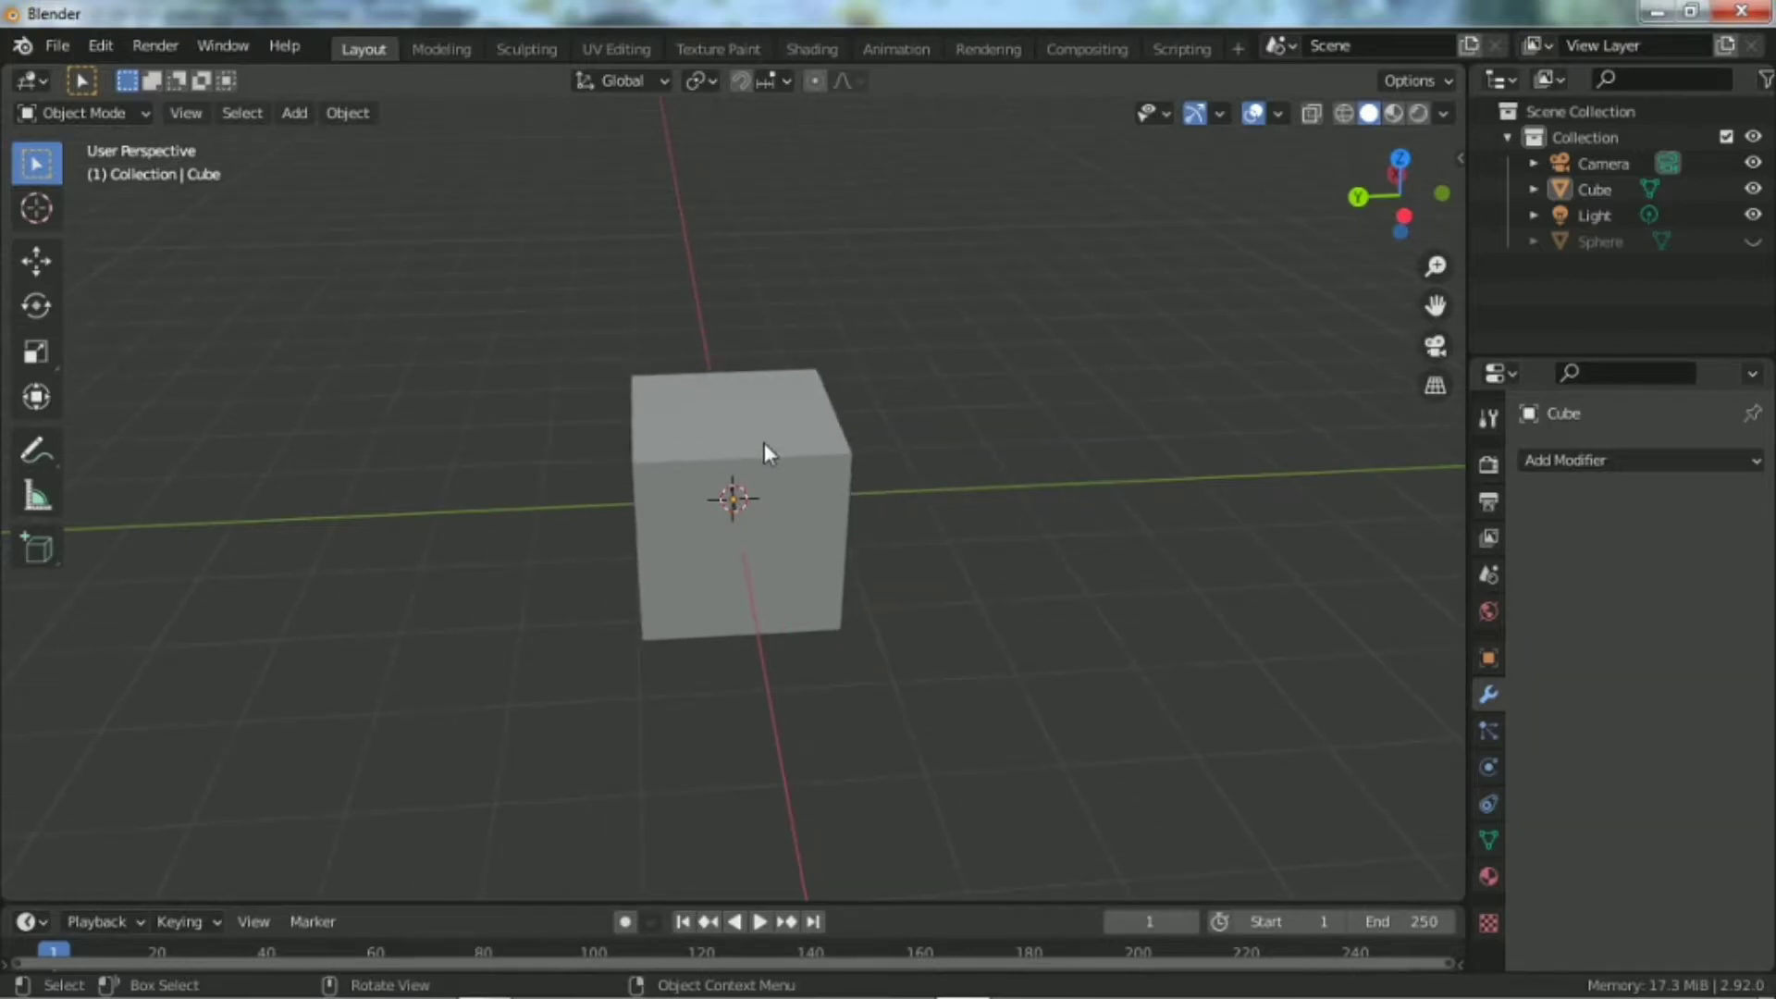
click(811, 450)
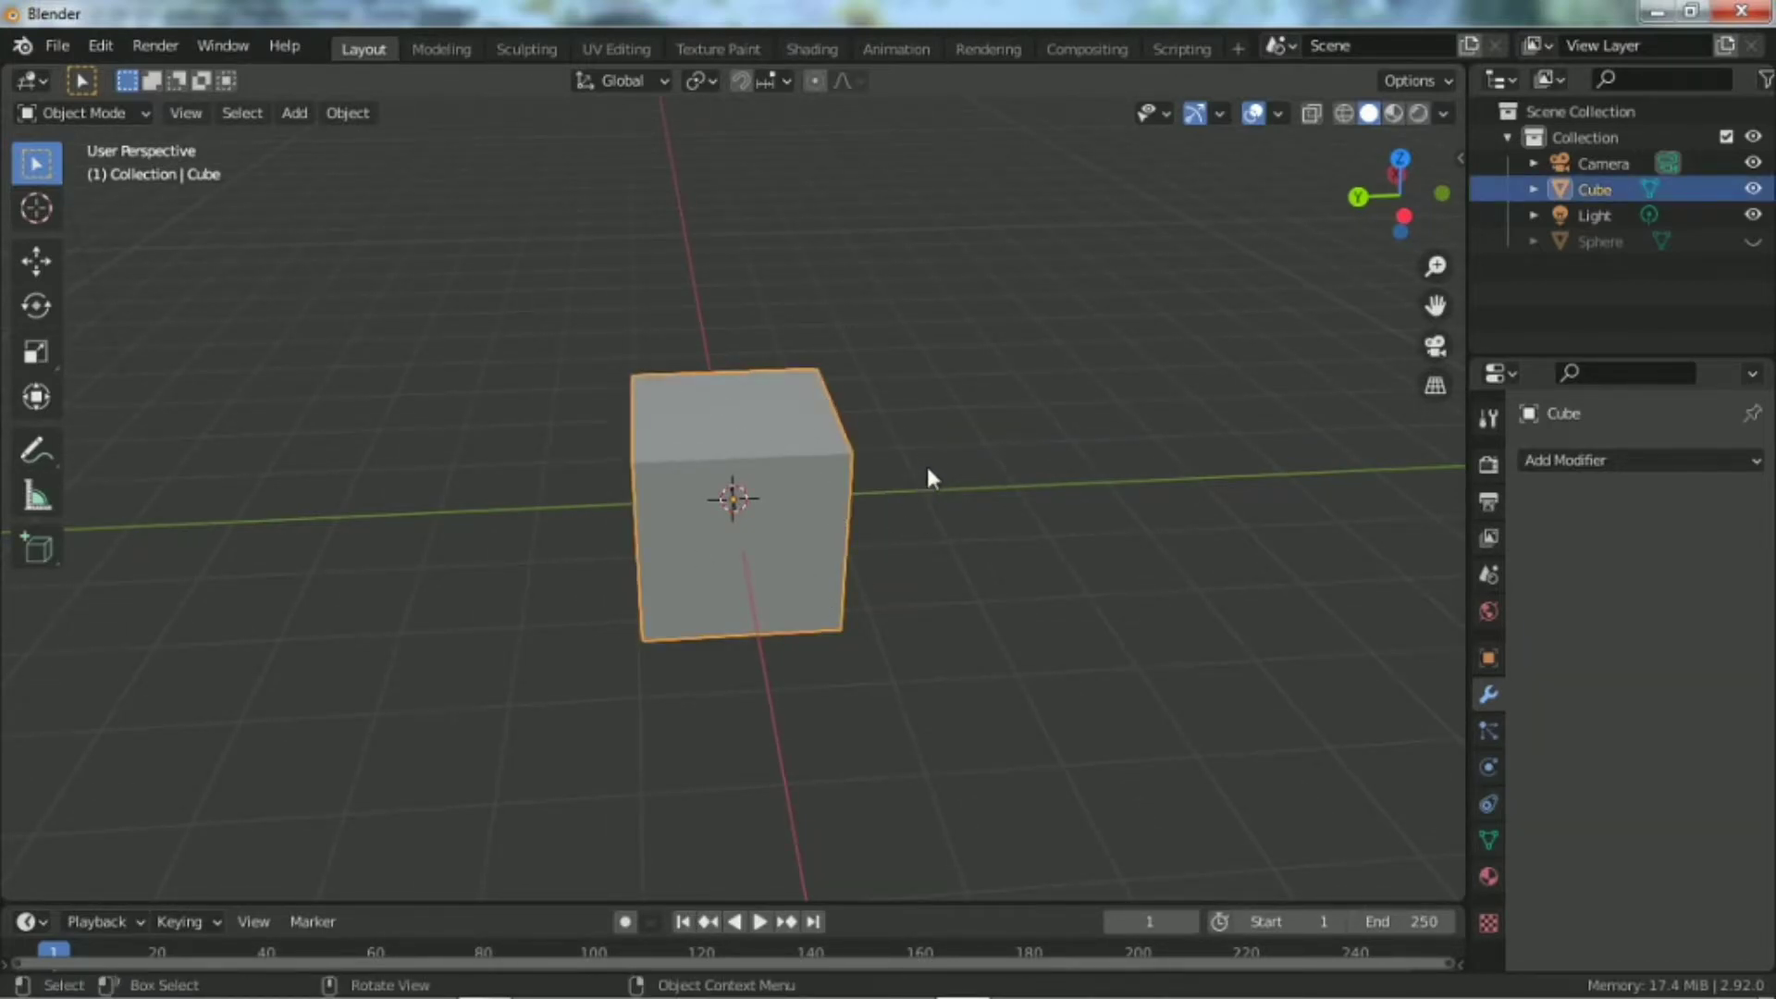
click(1029, 440)
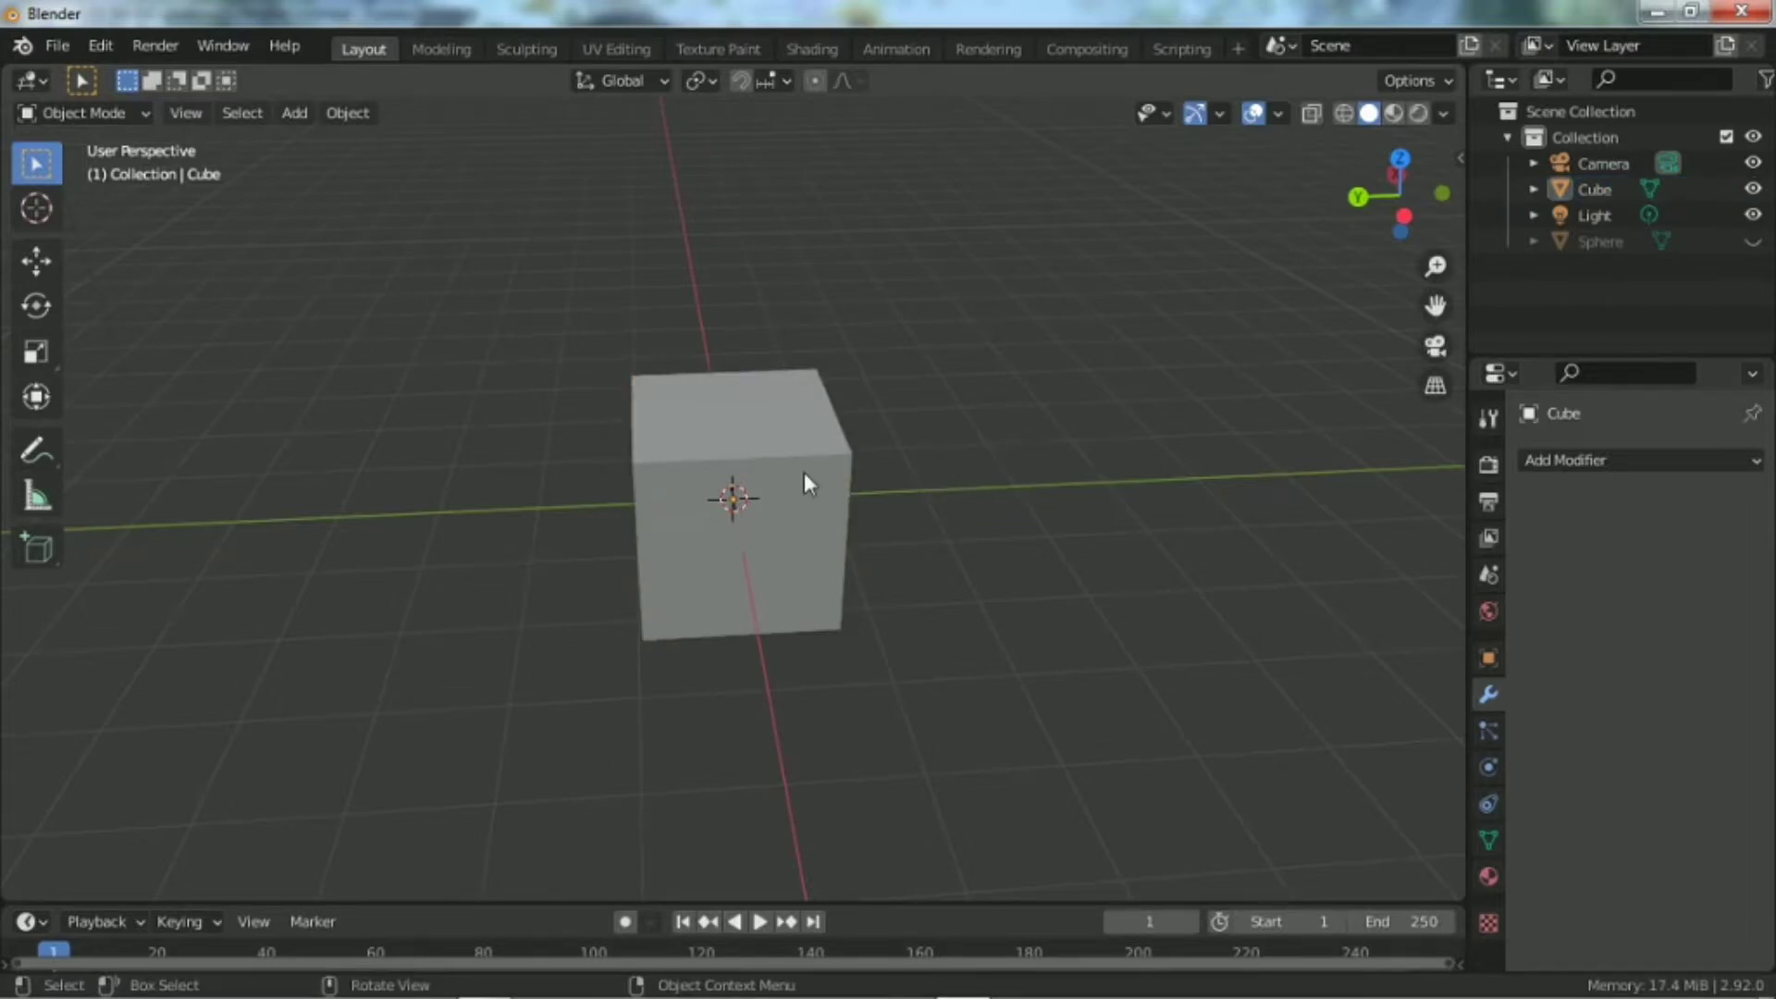
click(777, 475)
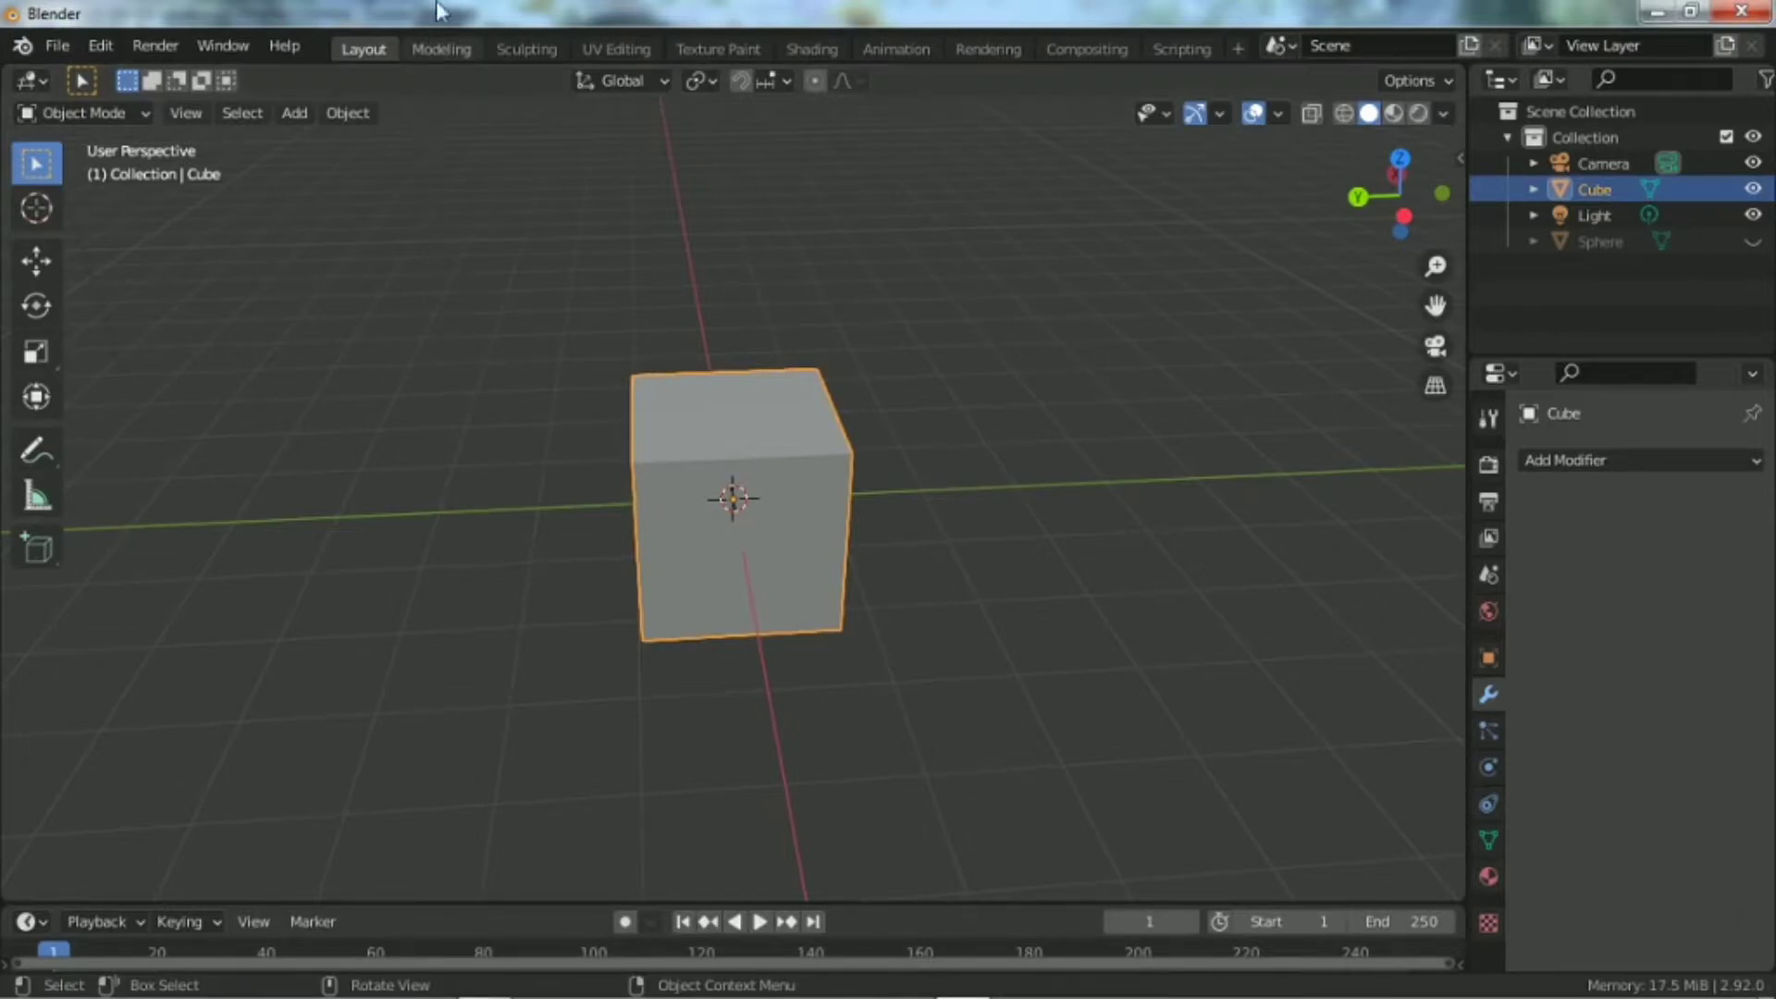
Step: Look at the cube in the Modeling workspace and return to the Layout workspace
click(442, 50)
scroll(559, 428, up, 4)
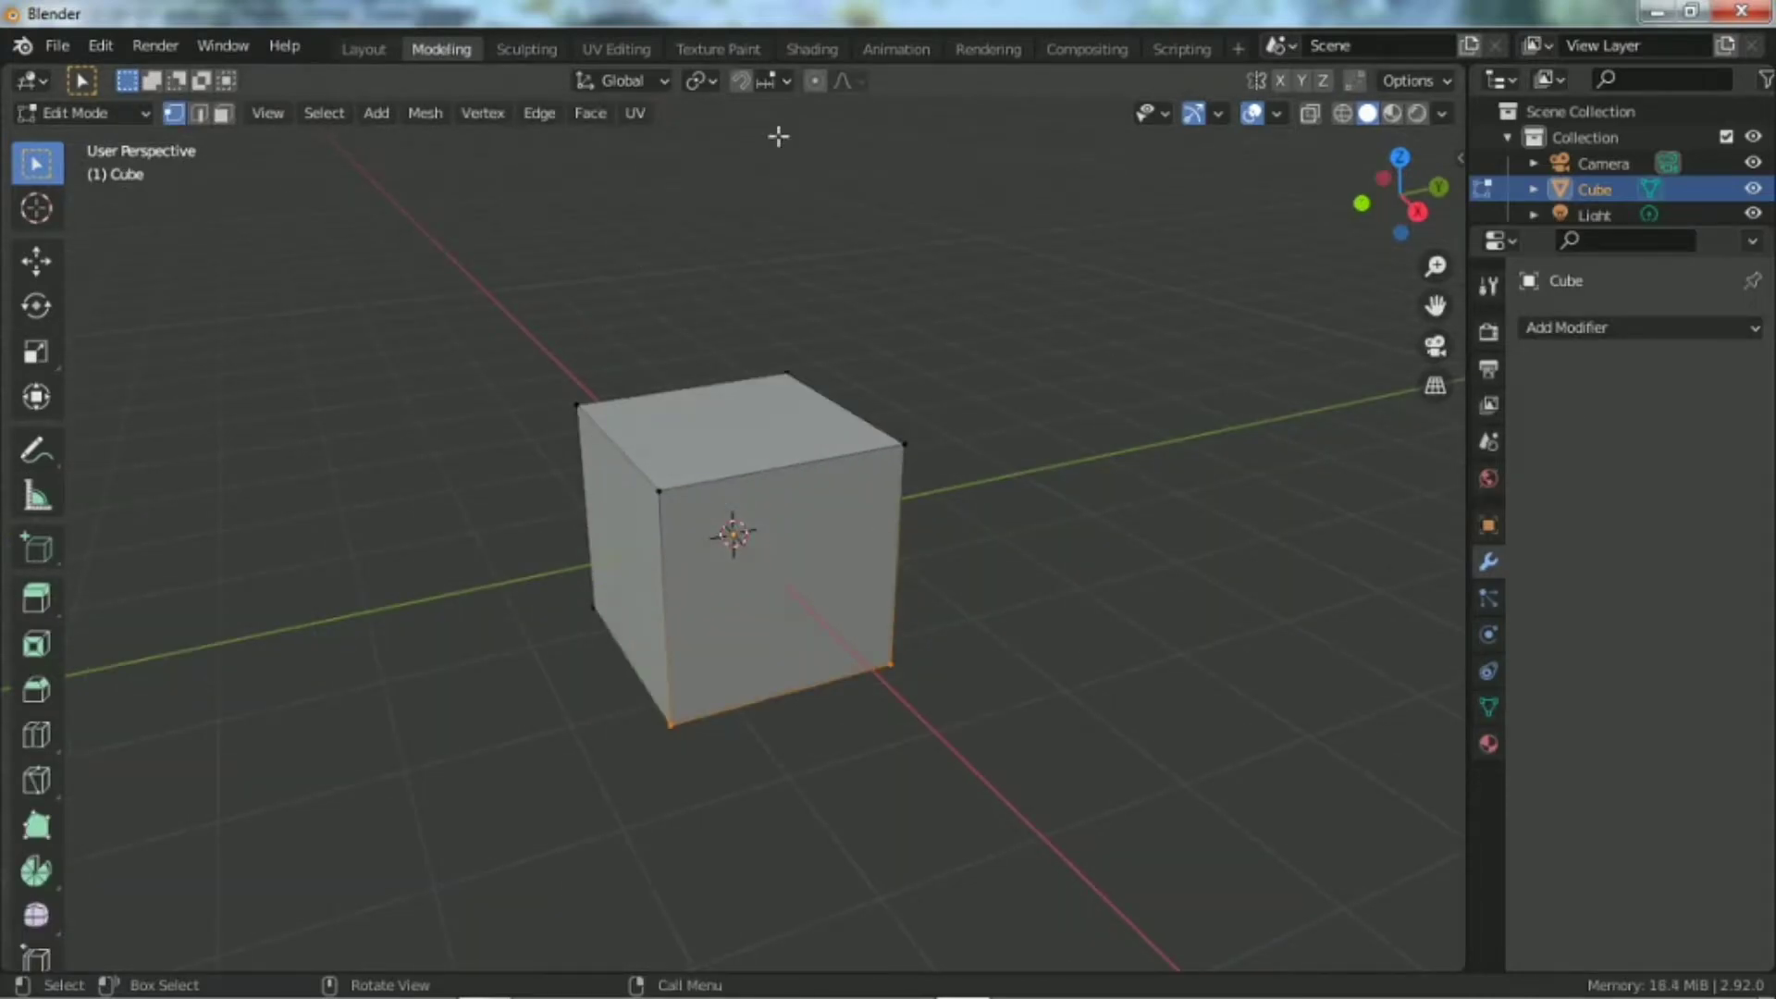
click(361, 49)
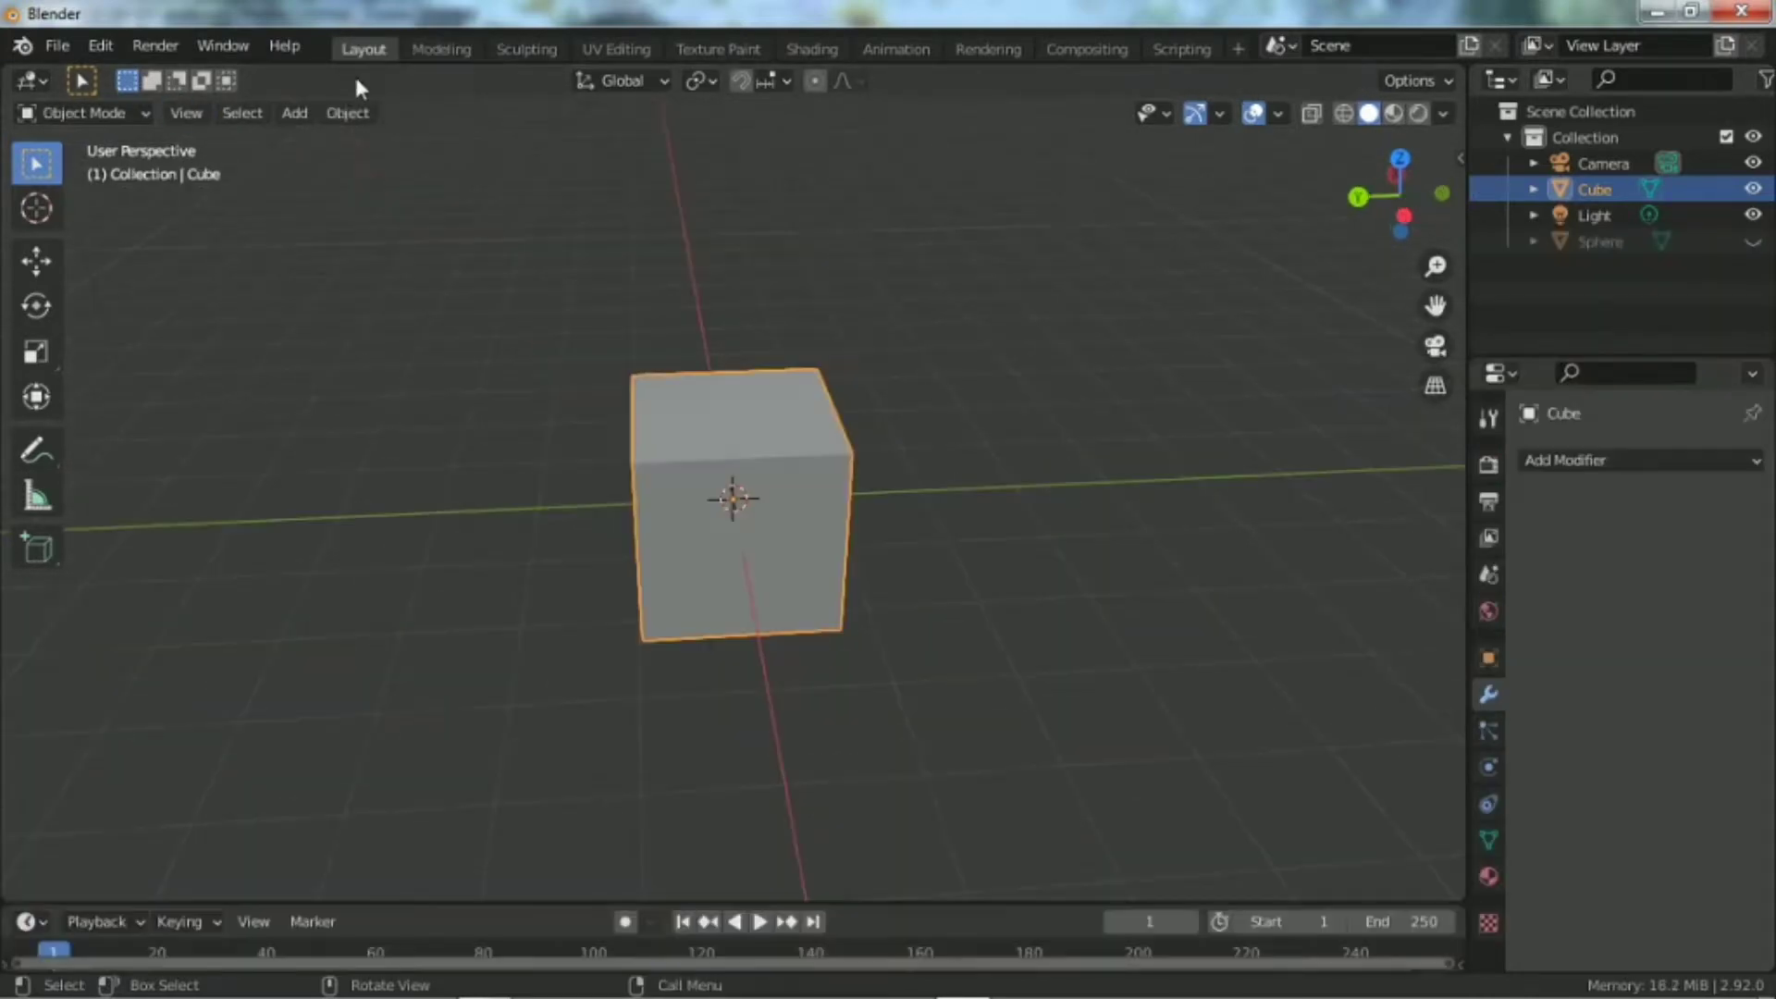
Step: Switch the selected cube from Object Mode to Edit Mode and back to Object Mode
click(98, 112)
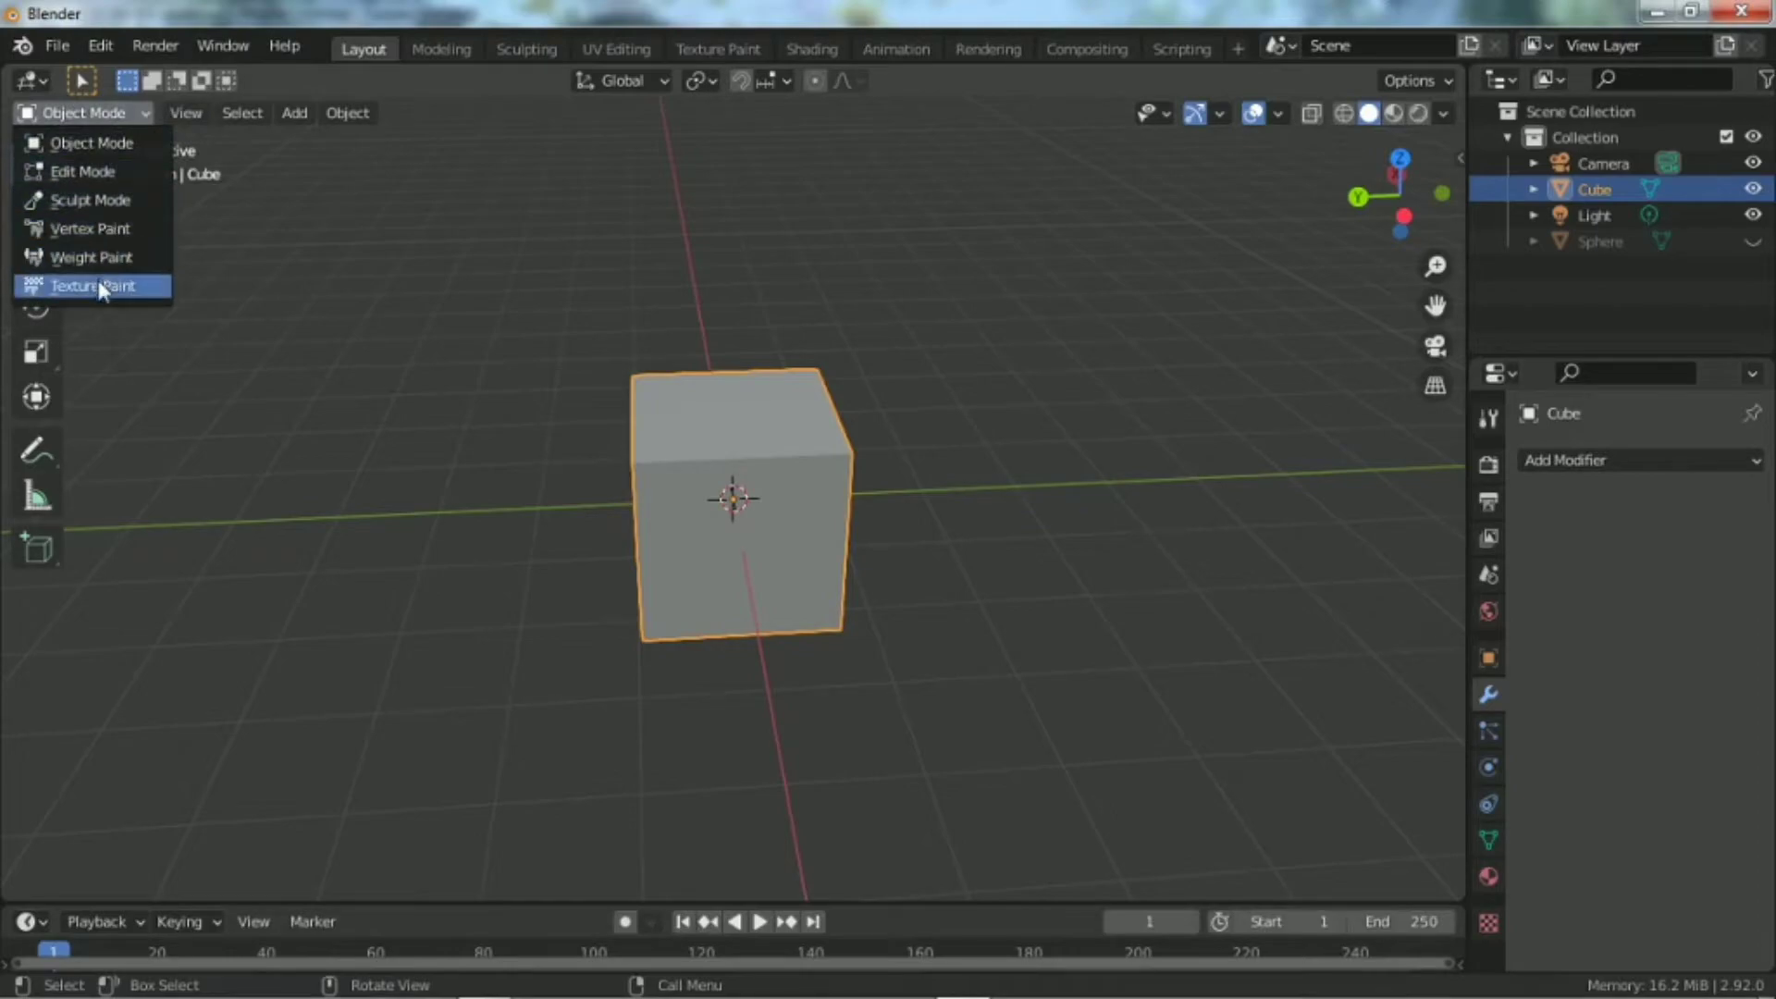
click(90, 174)
scroll(750, 490, up, 5)
scroll(749, 490, down, 4)
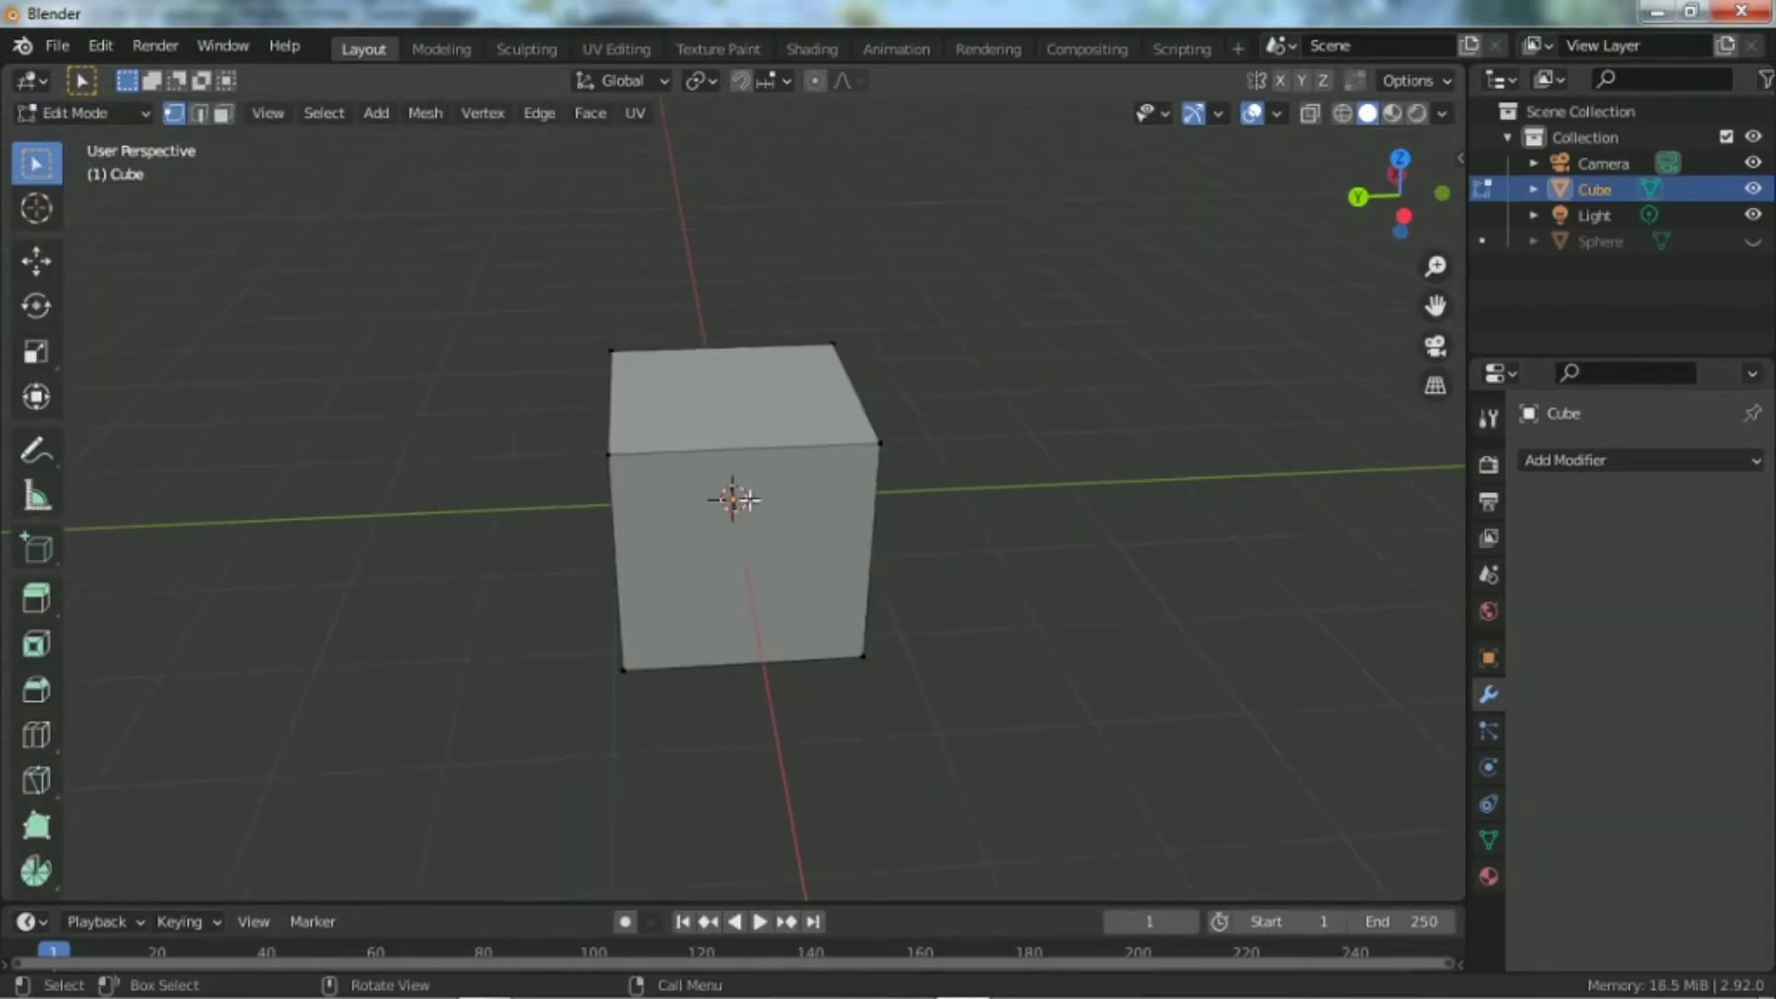
click(128, 115)
click(124, 141)
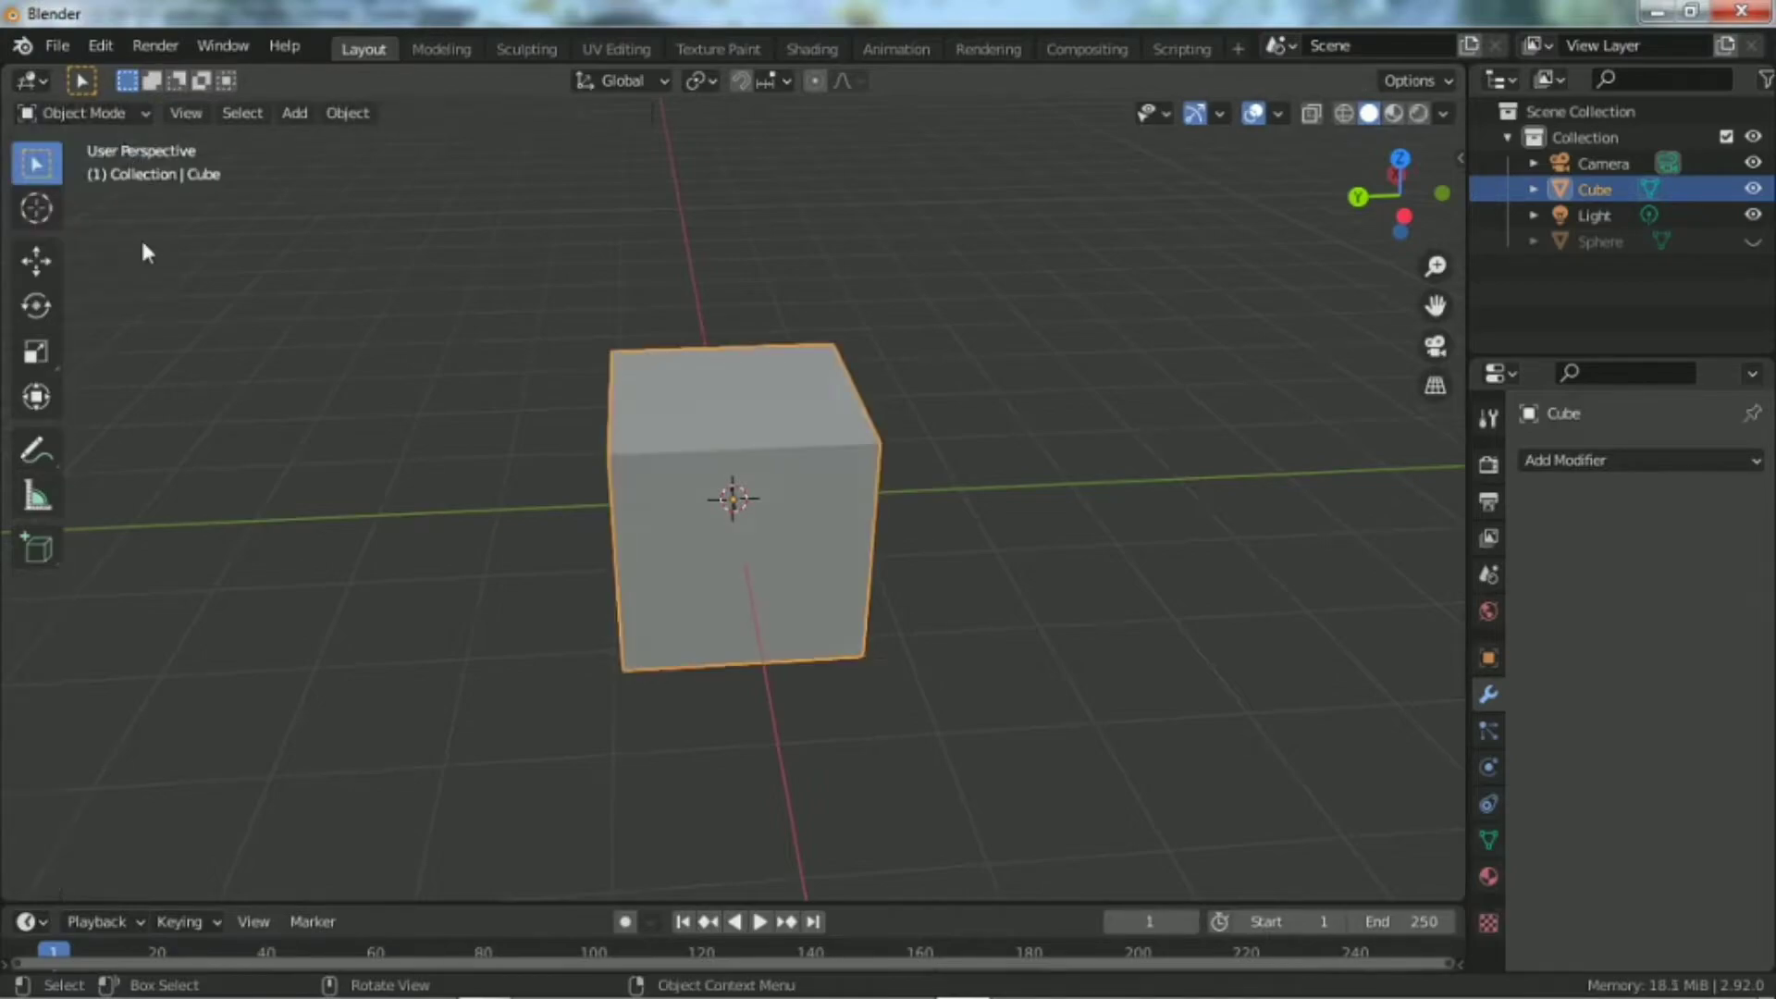
scroll(682, 555, up, 1)
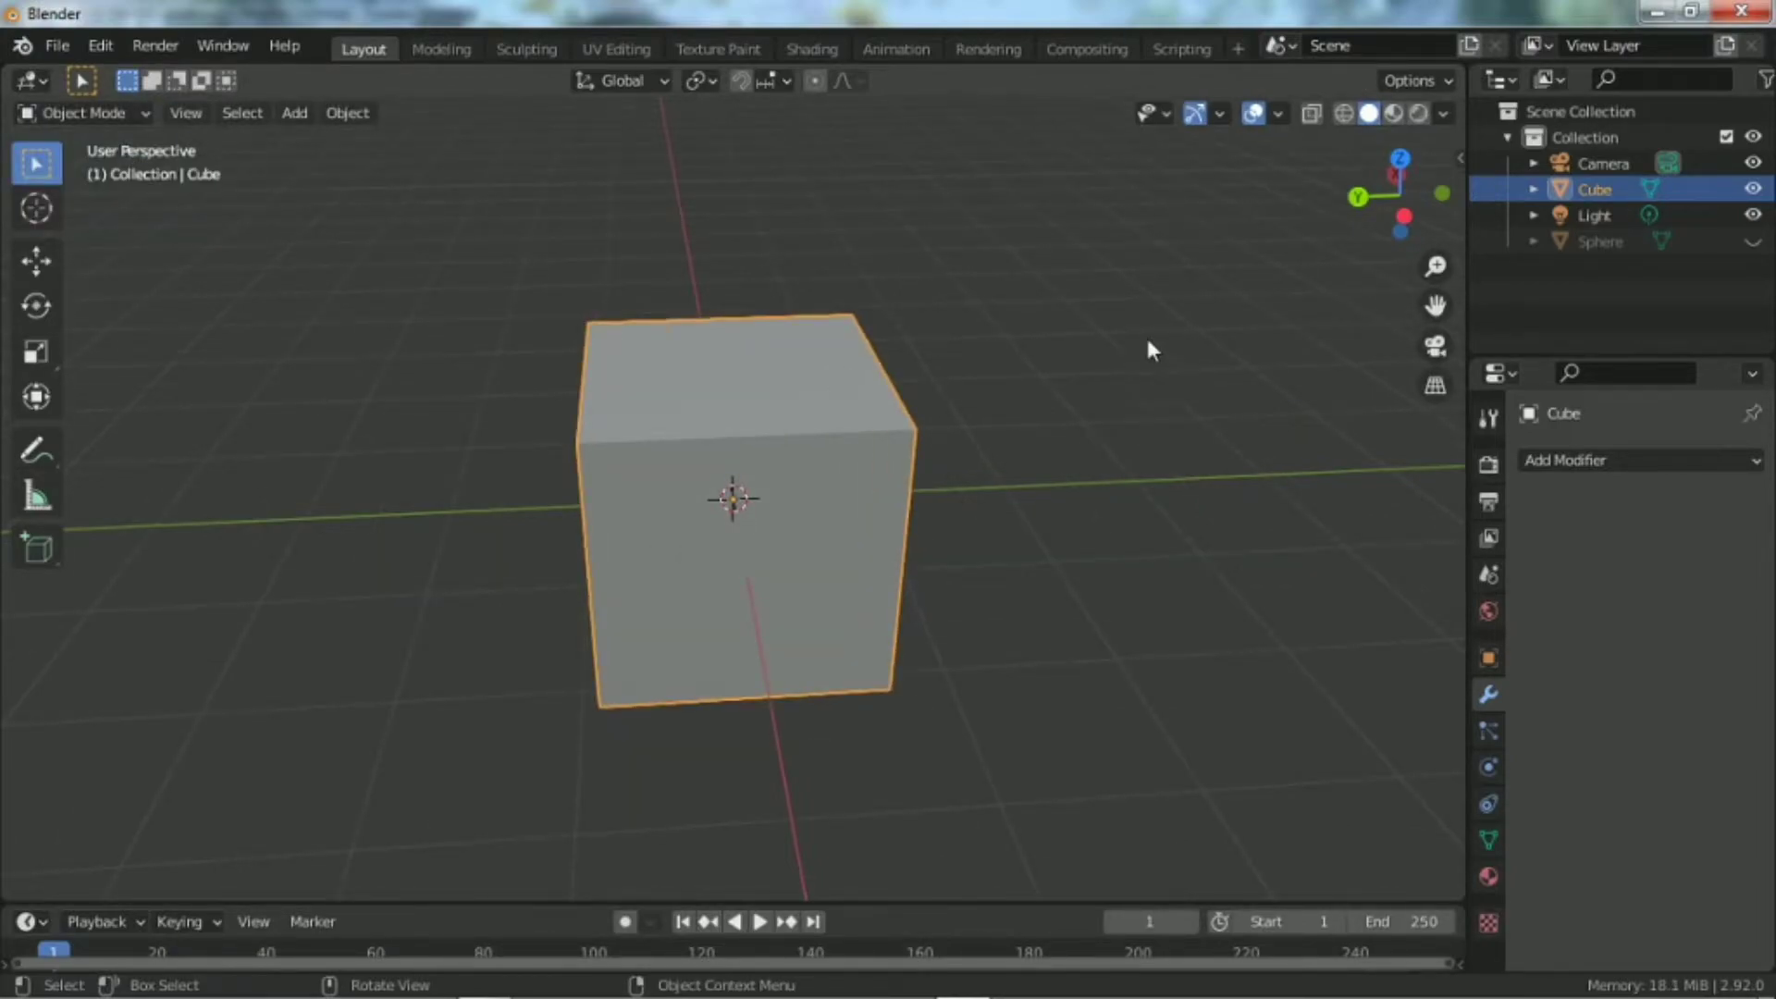
Step: Toggle the cube into Edit Mode, view its mesh from another side, and toggle back to Object Mode
key(Tab)
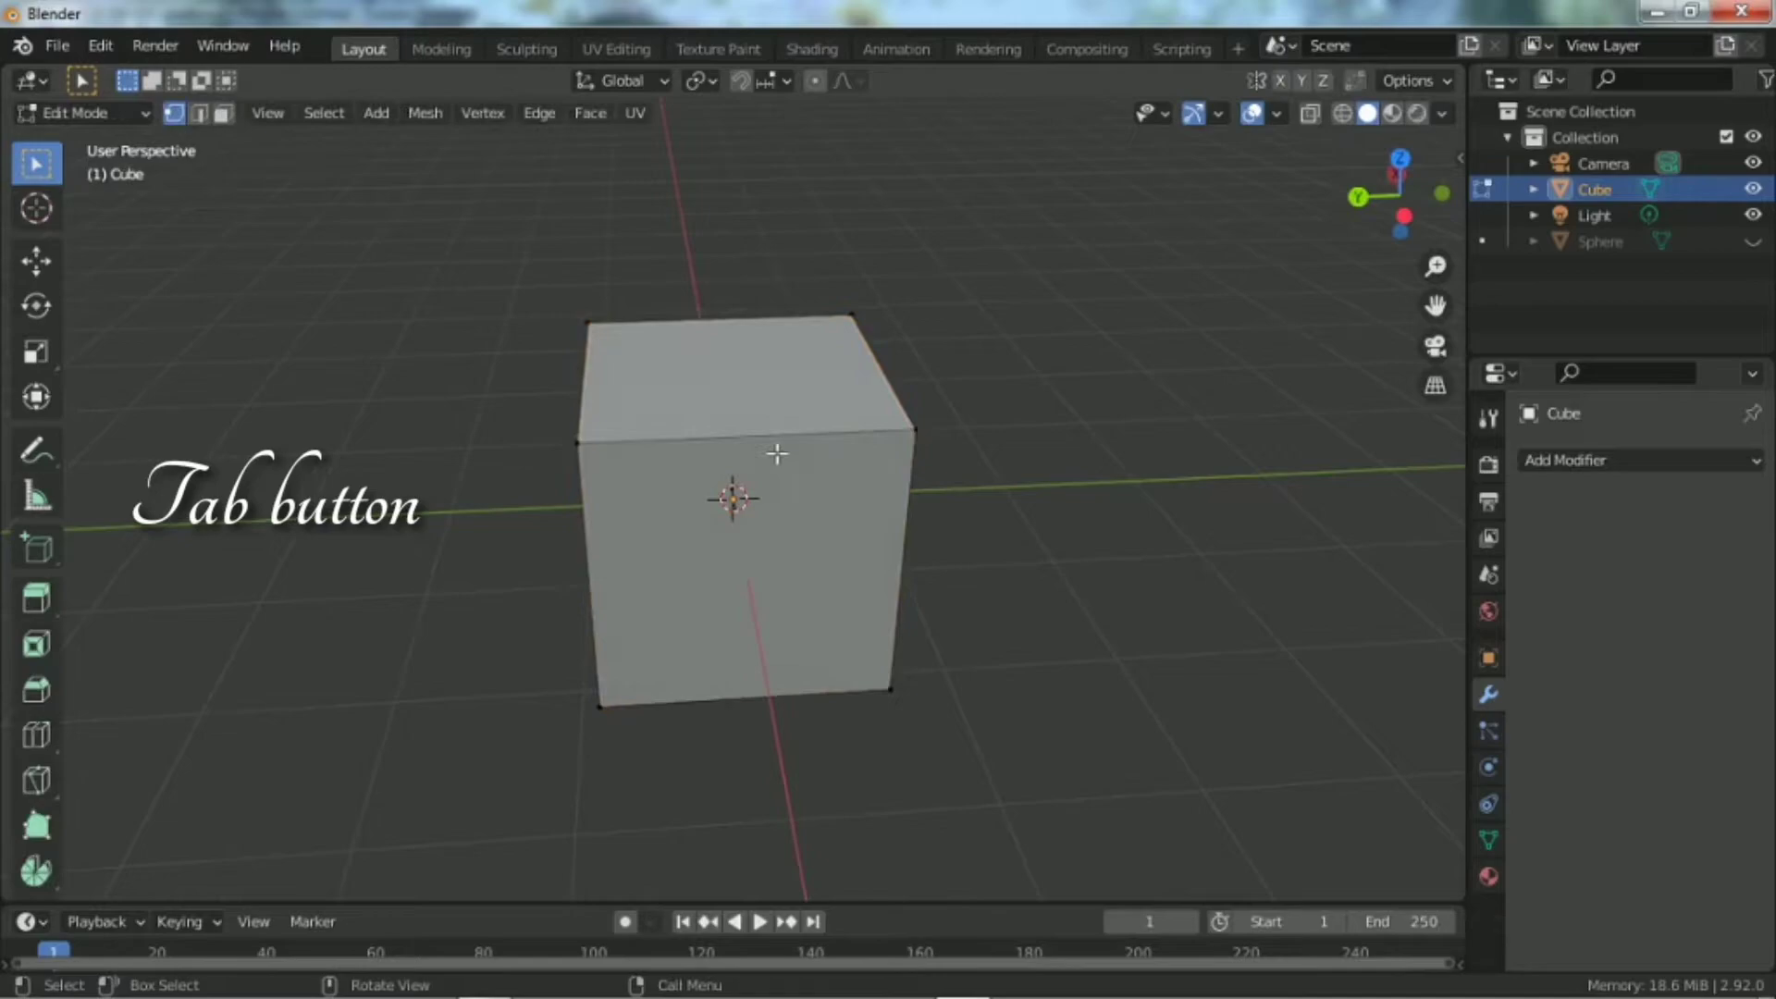
scroll(766, 465, up, 4)
scroll(758, 472, down, 4)
drag(1399, 214, 1657, 244)
key(Tab)
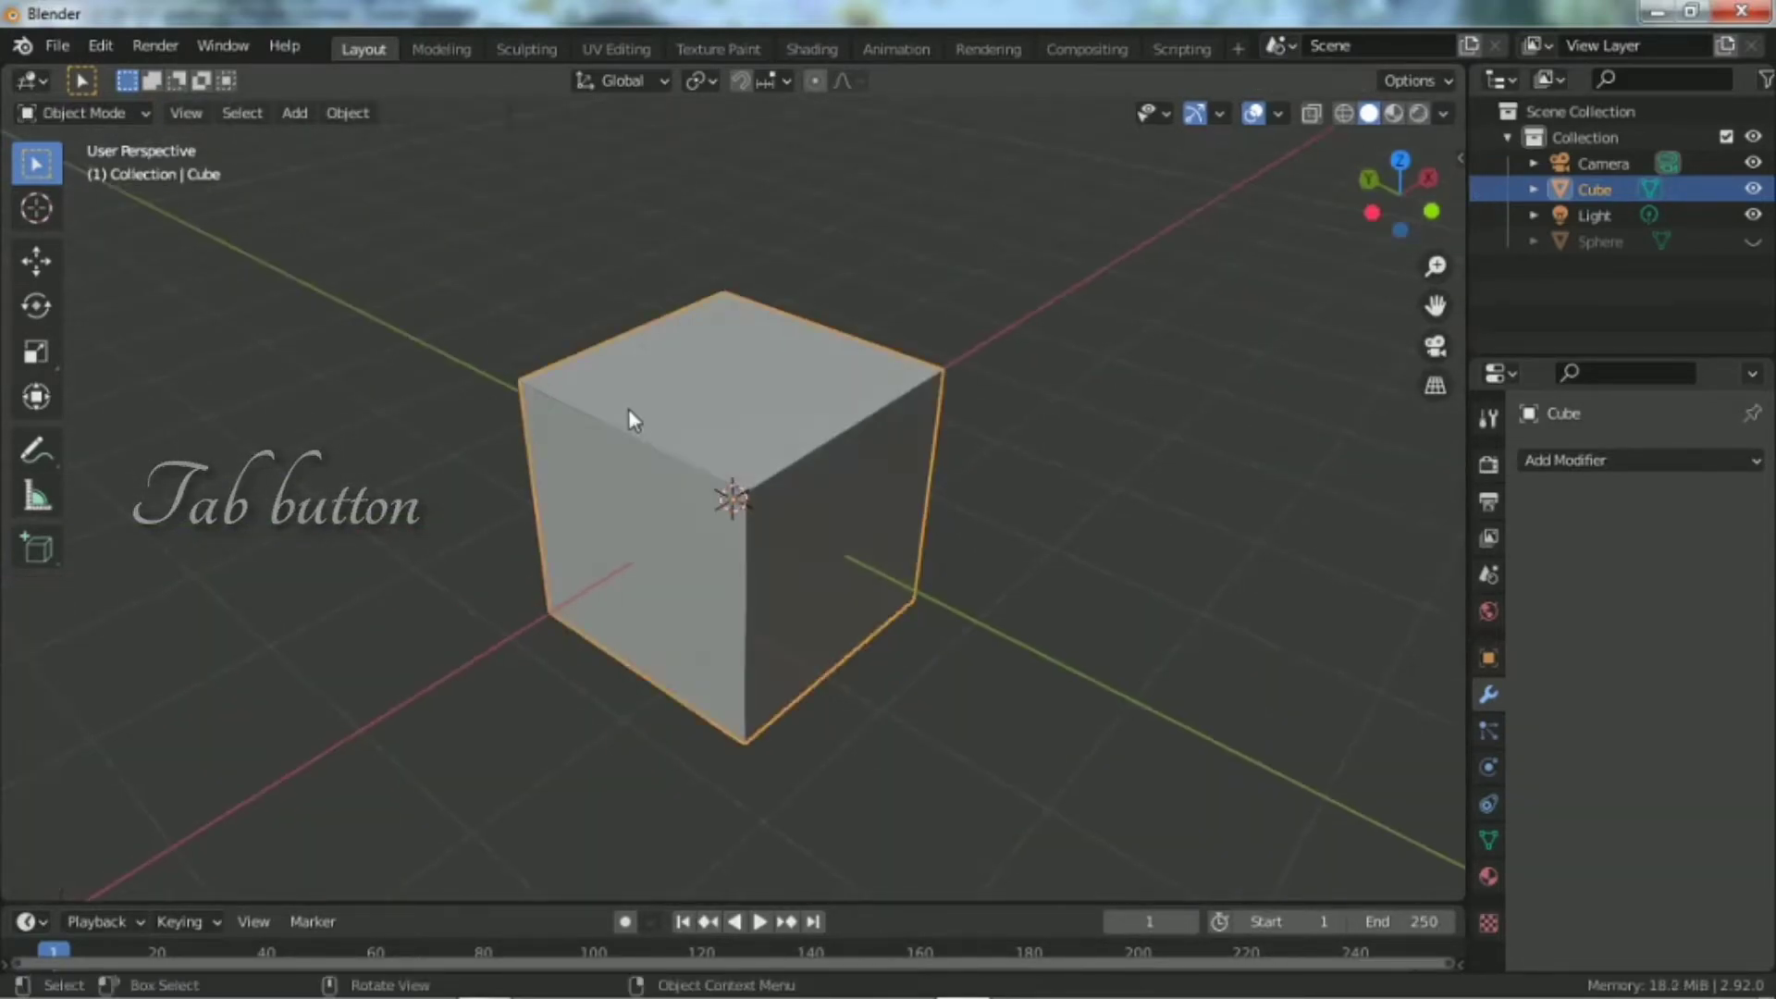
Step: Look through the mesh editing tools available for the cube in Edit Mode, and return to Object Mode
key(Tab)
scroll(35, 703, down, 4)
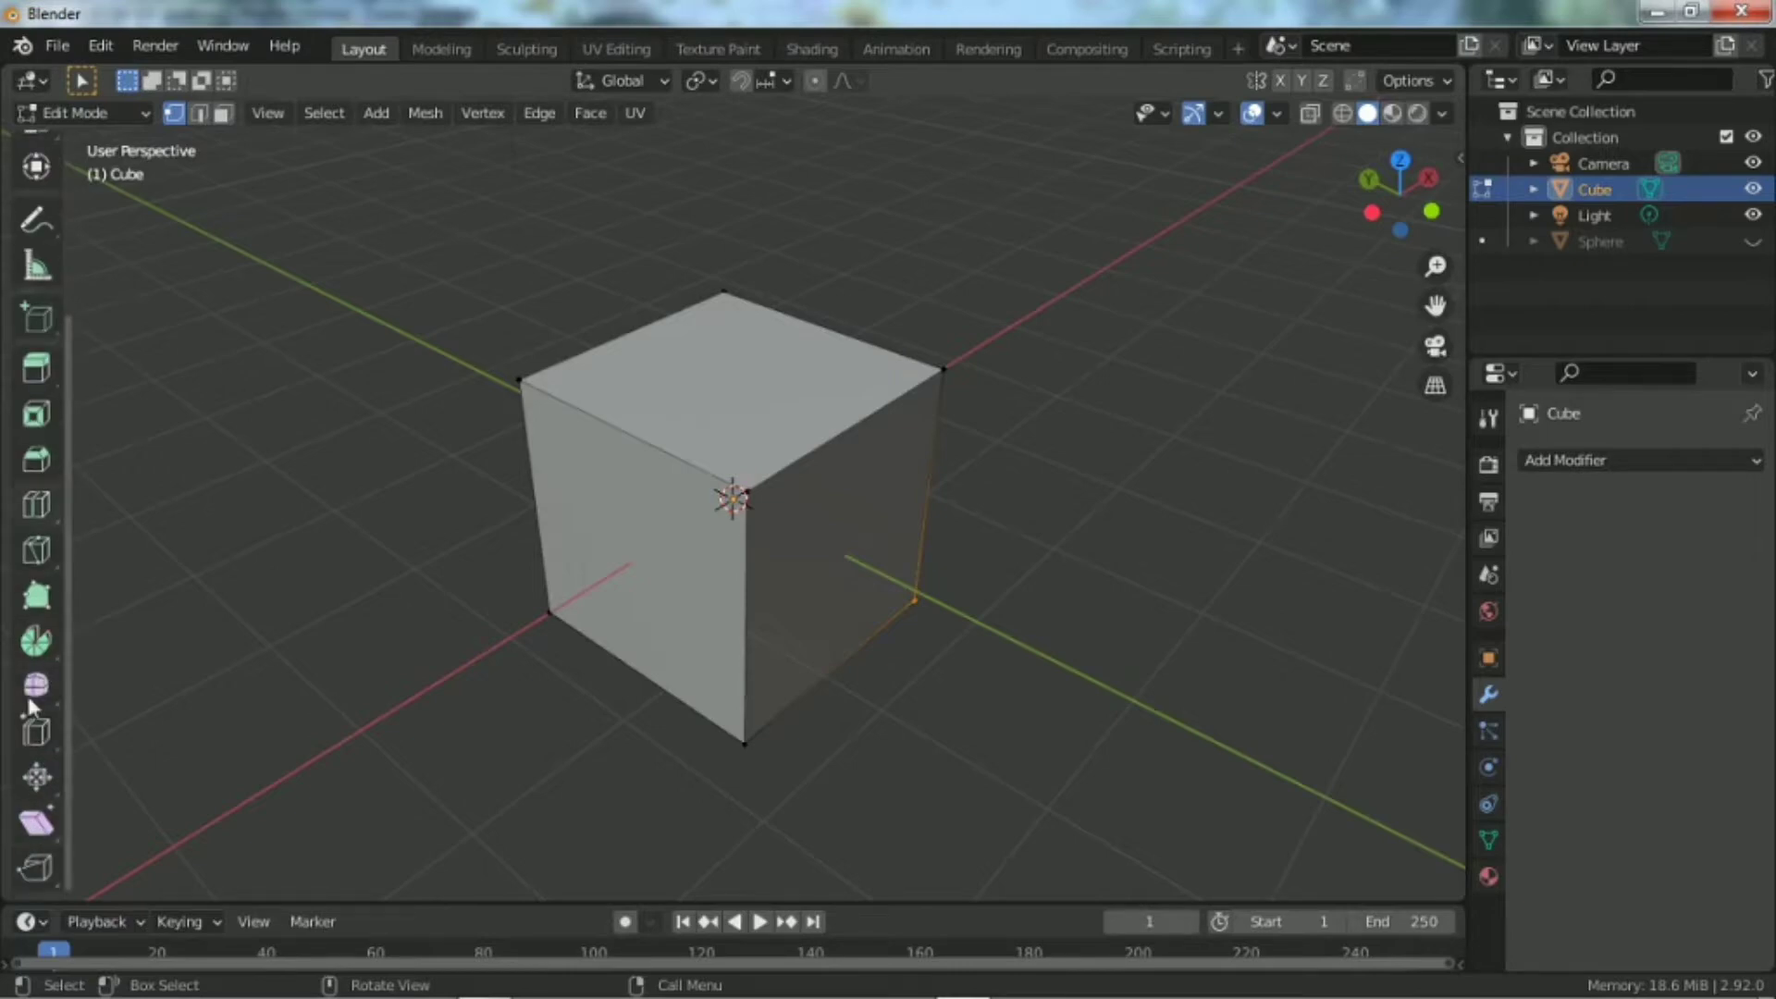
scroll(35, 573, up, 3)
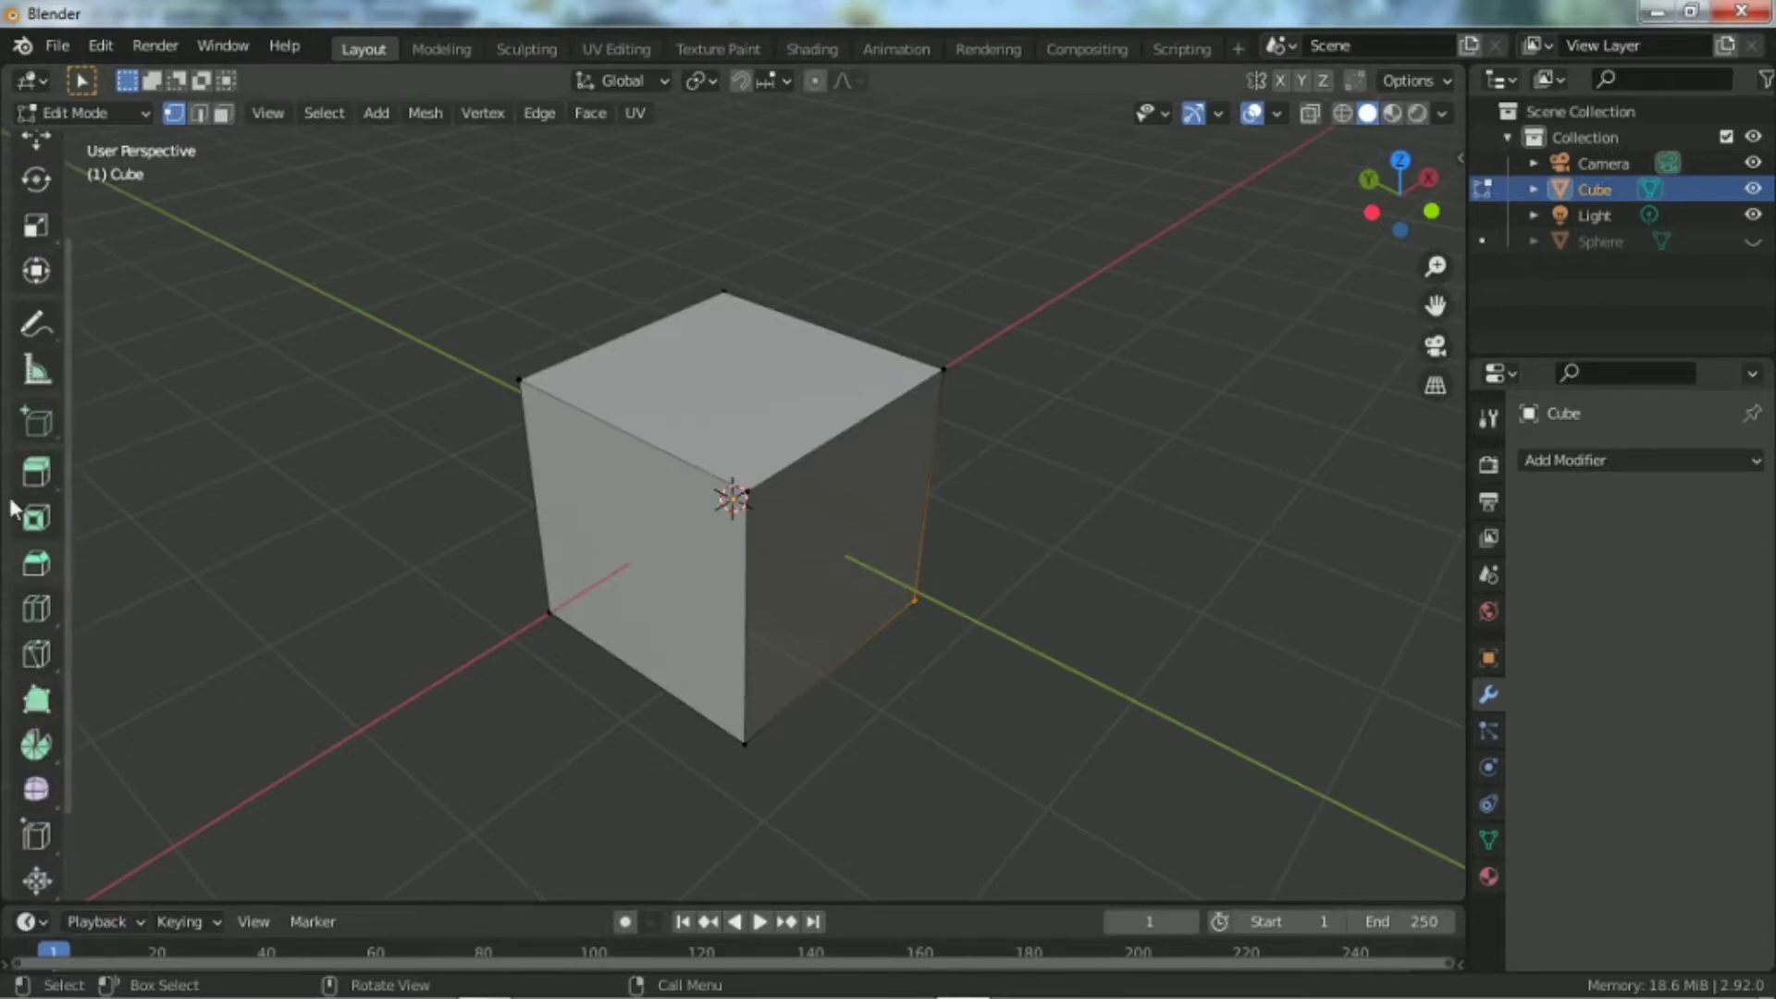
scroll(28, 532, down, 3)
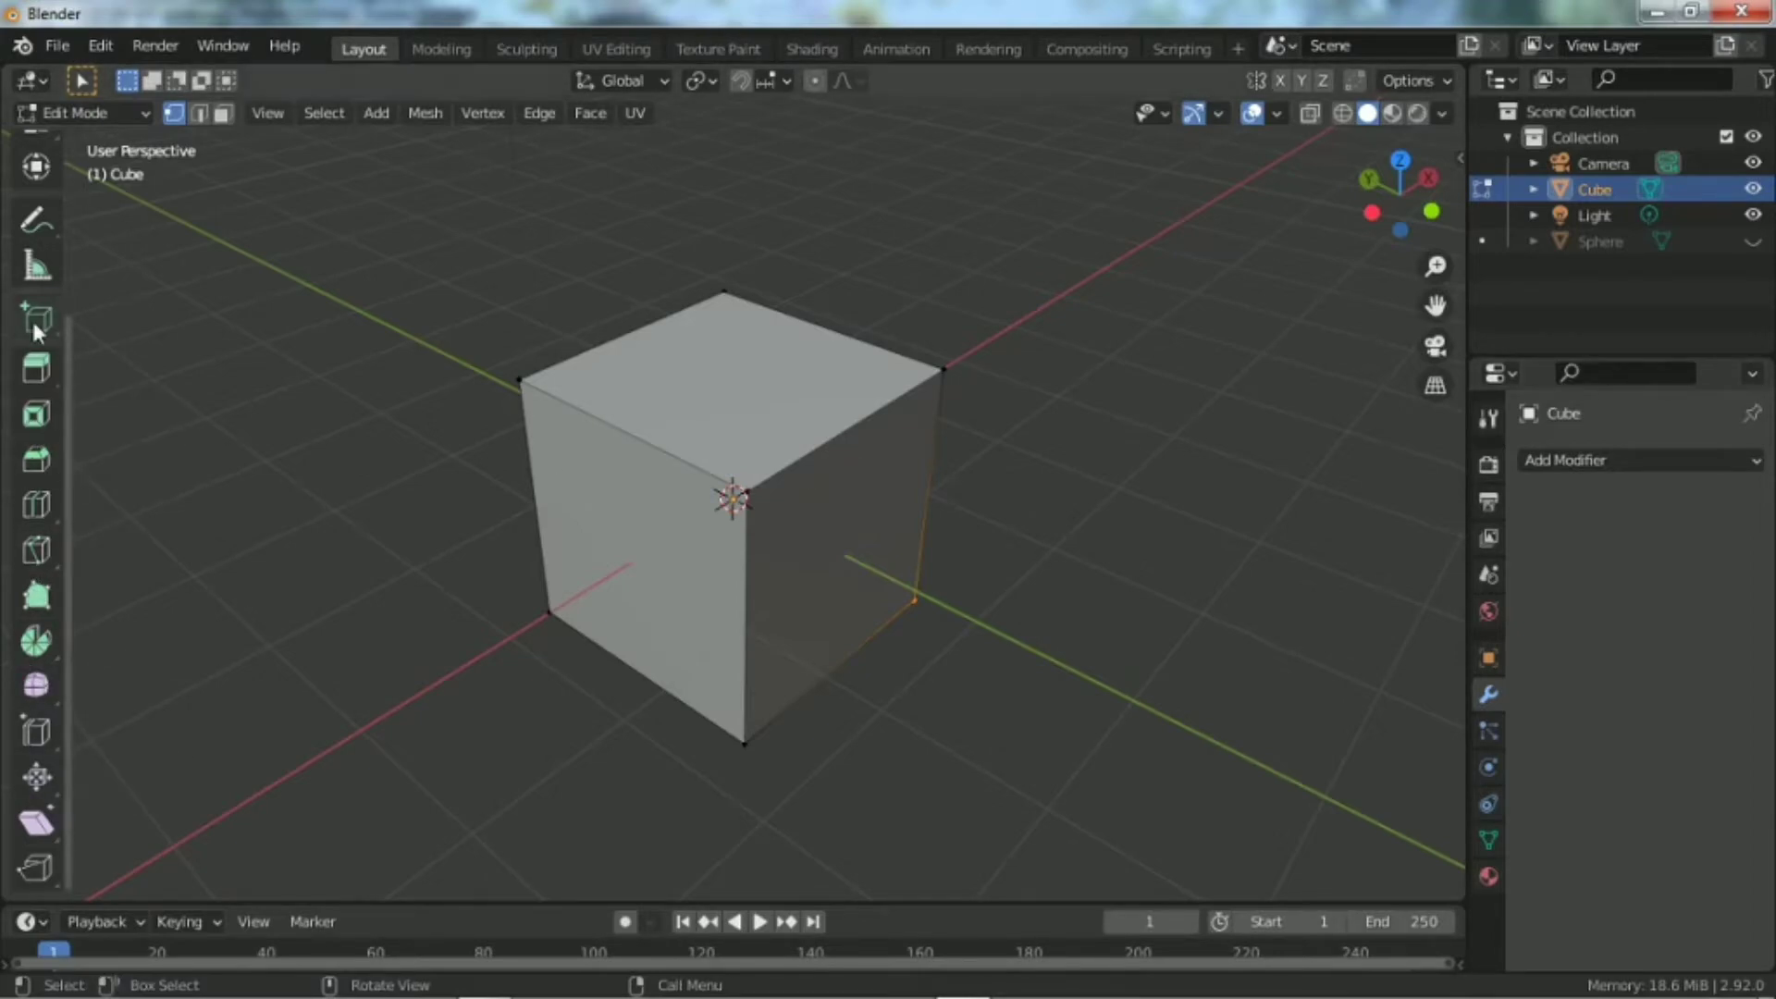
scroll(41, 509, up, 3)
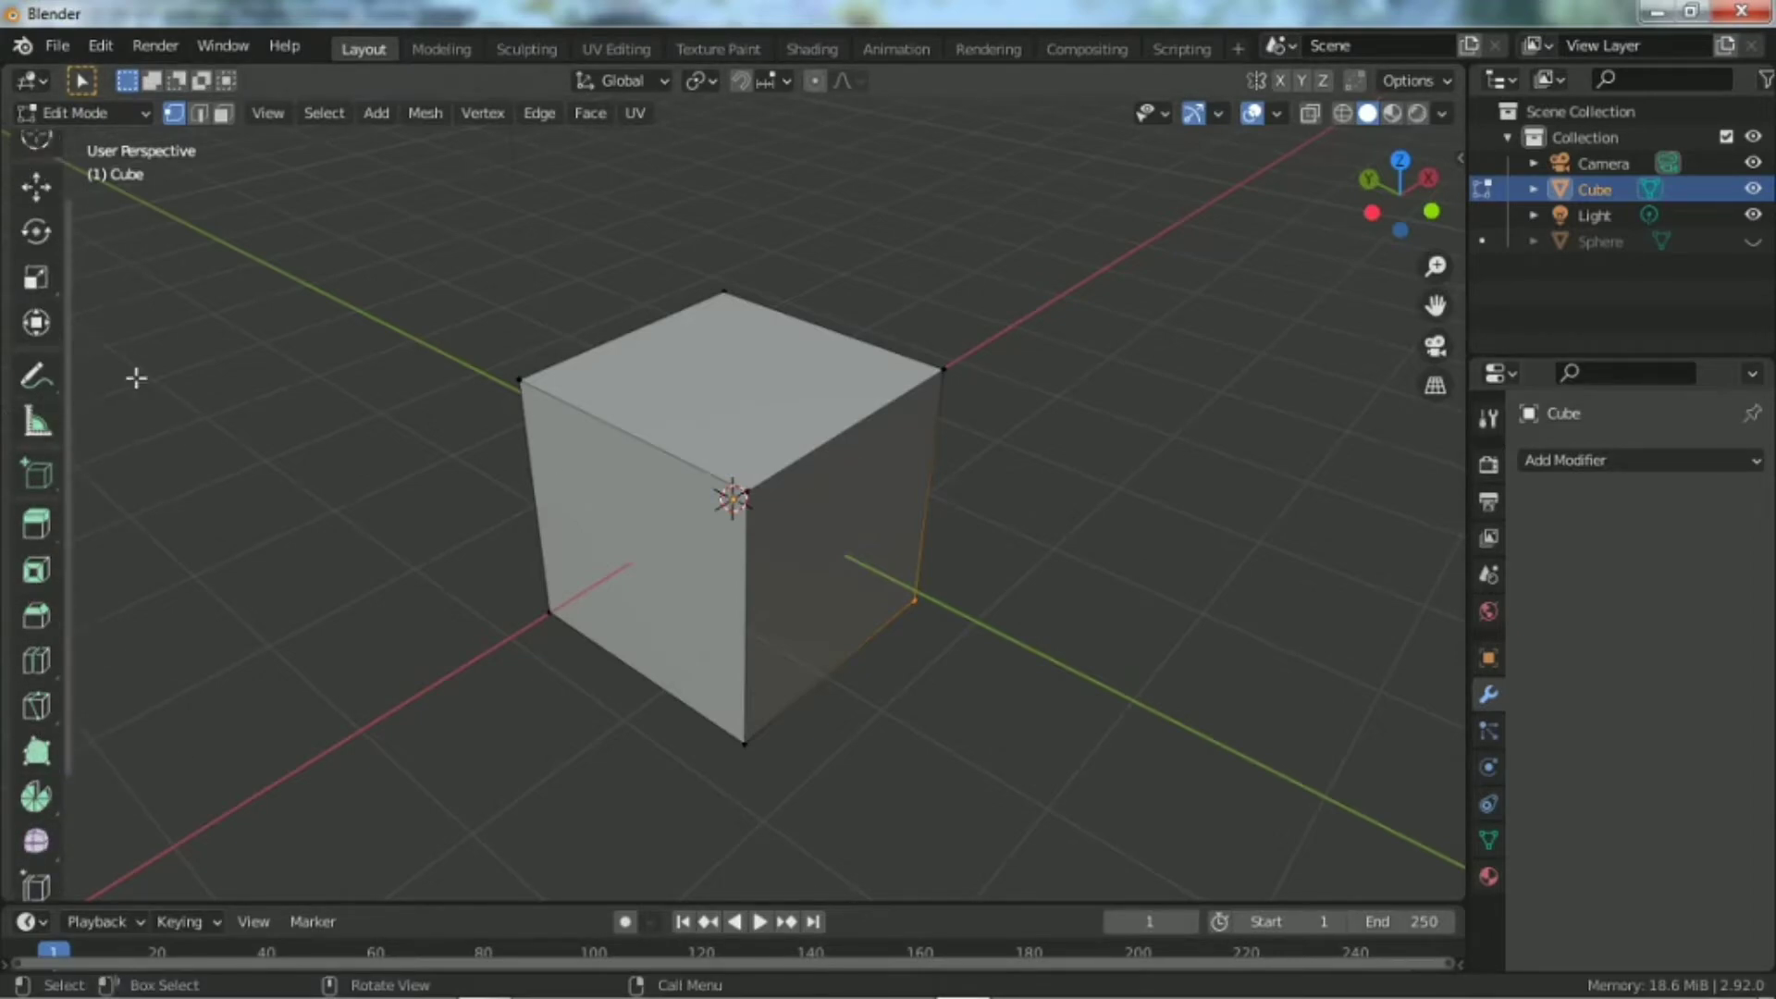
scroll(139, 381, up, 3)
scroll(803, 458, down, 1)
key(Tab)
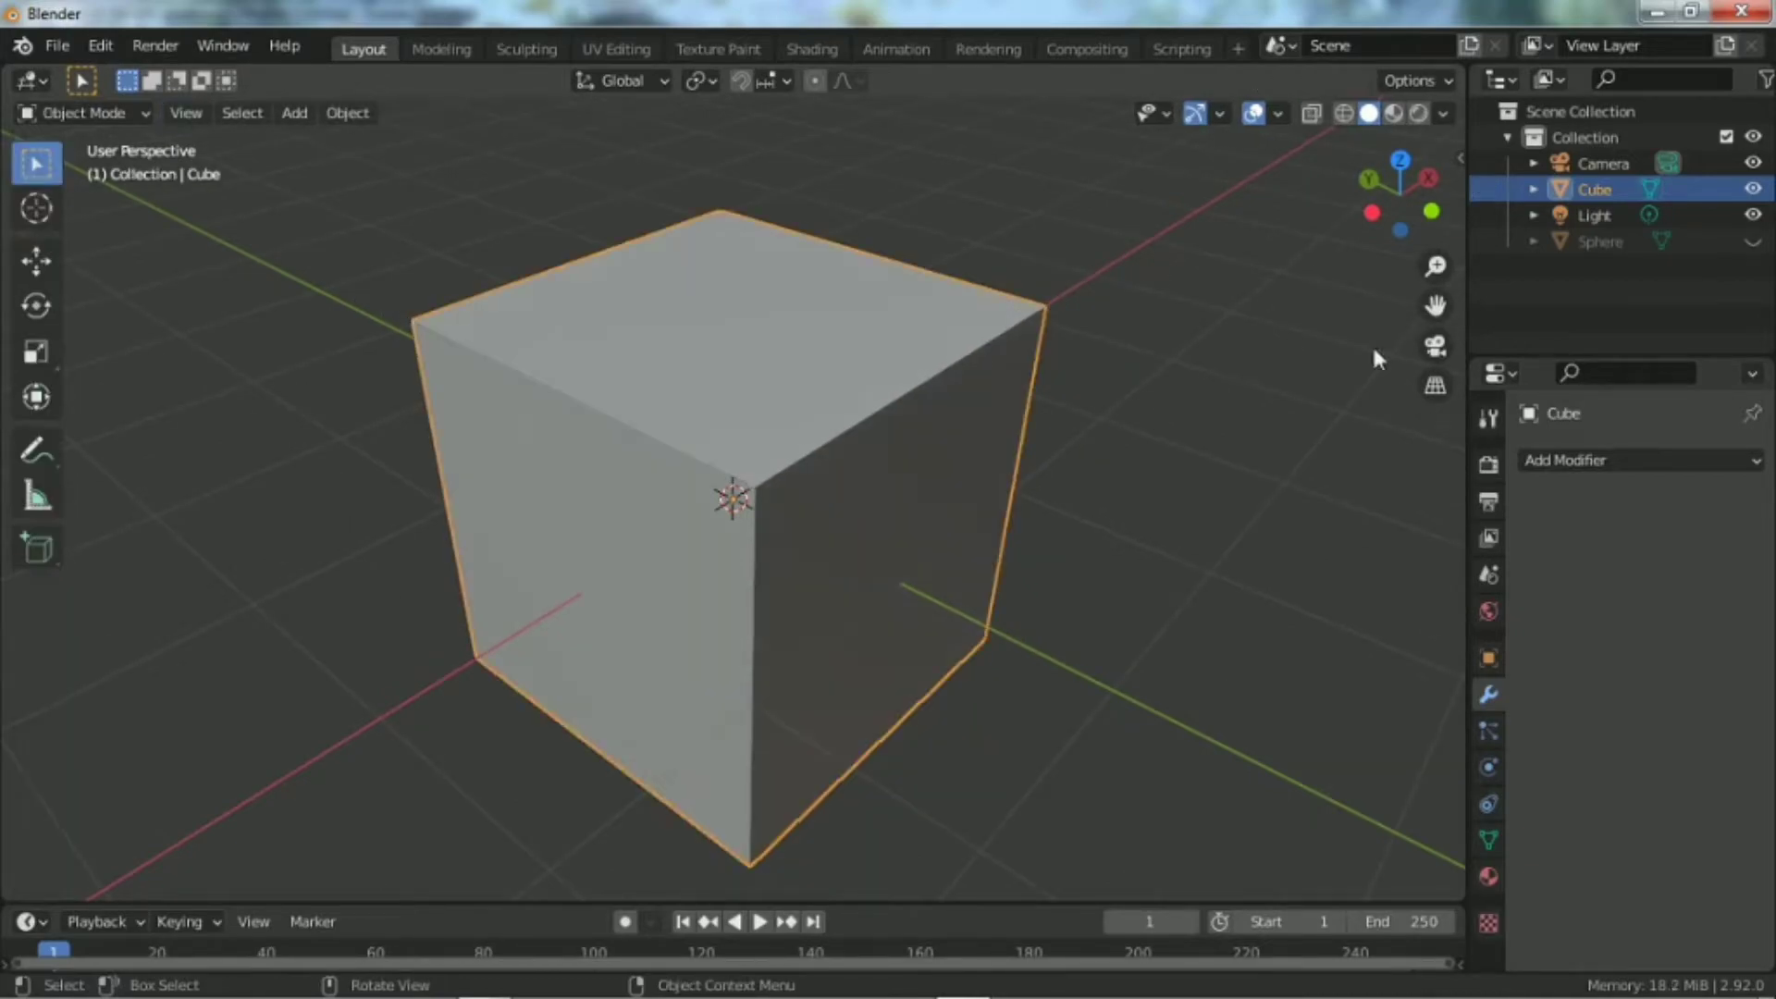
Step: Enter Edit Mode on the cube so that its individual vertices can be edited
key(Tab)
scroll(920, 457, down, 4)
scroll(822, 473, up, 4)
drag(1399, 198, 1376, 200)
scroll(1003, 367, down, 4)
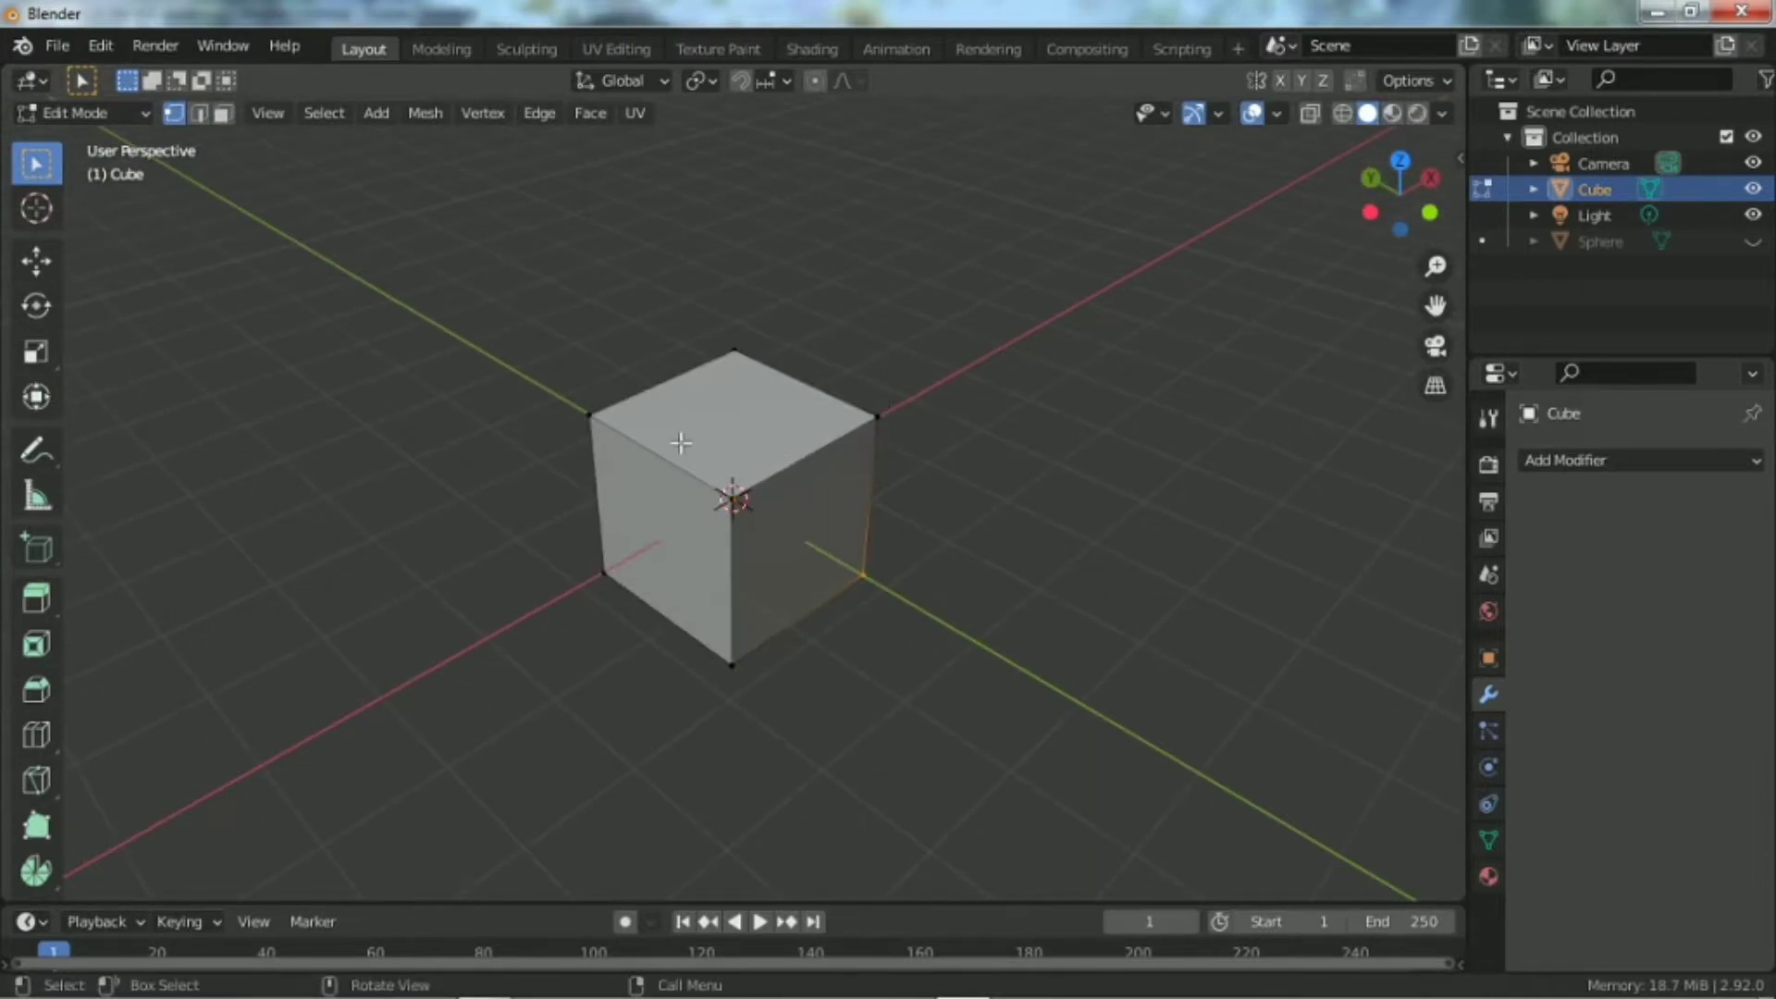
Step: Try rotating the whole cube in Object Mode, and return to Edit Mode
key(Tab)
key(r)
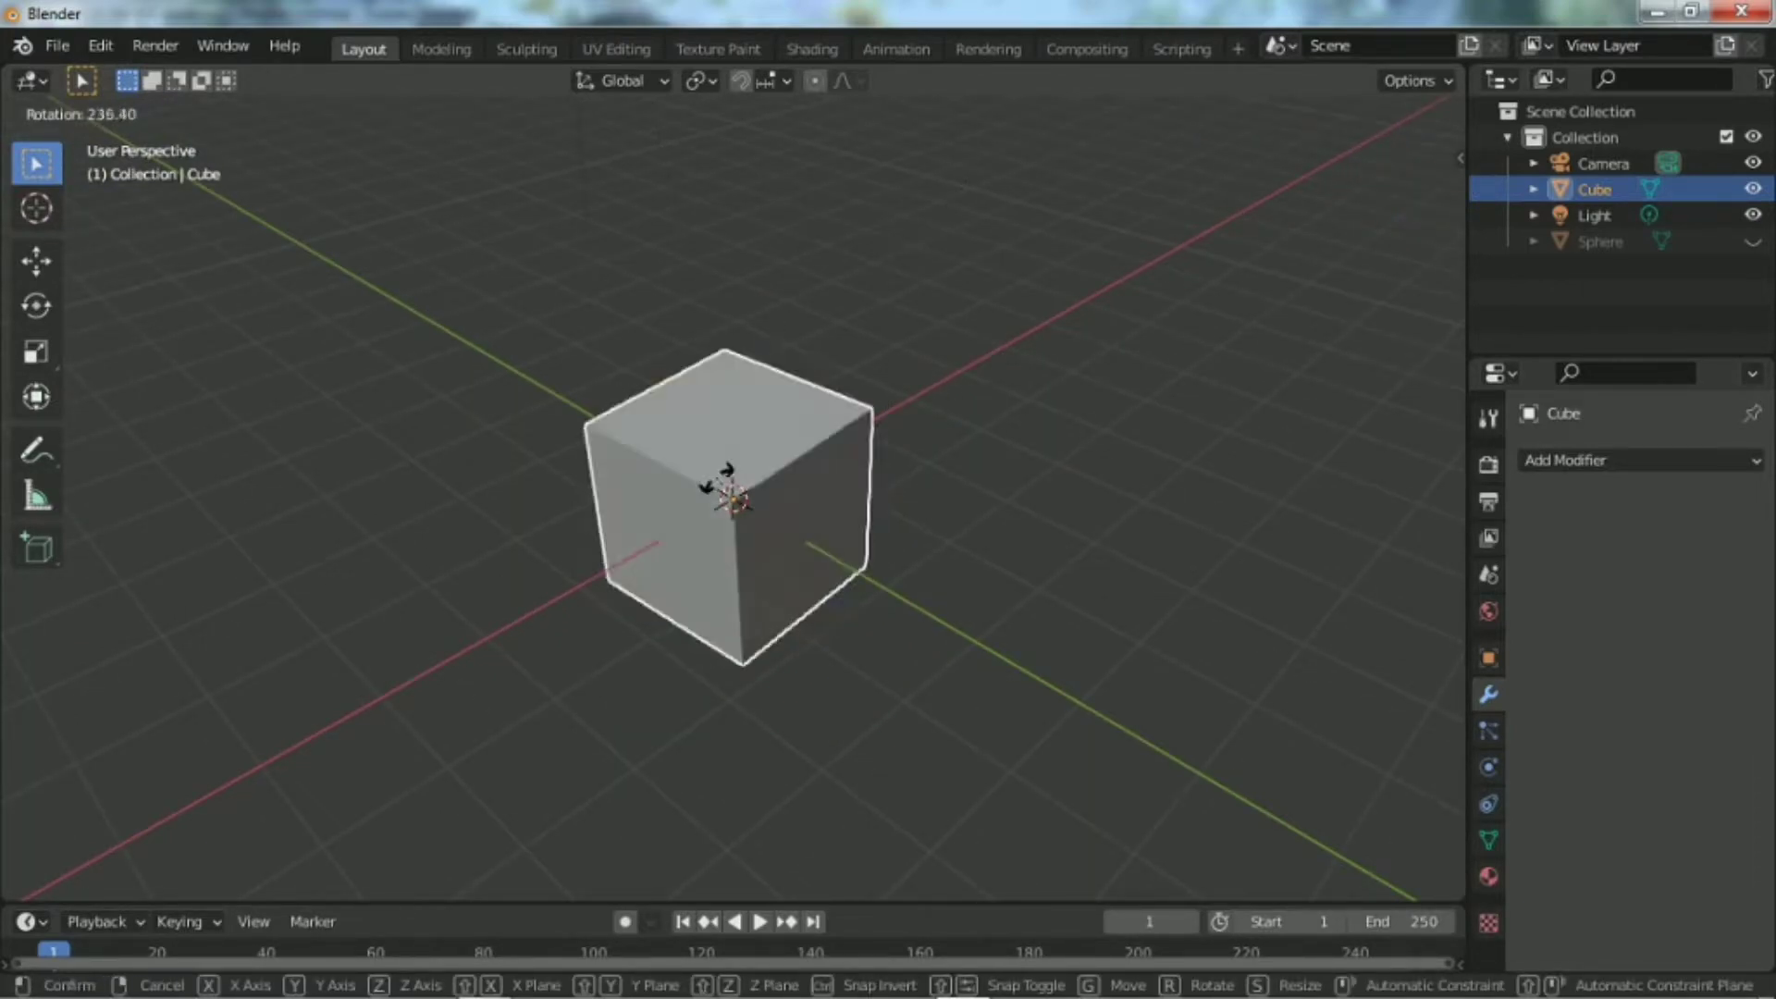
click(726, 485)
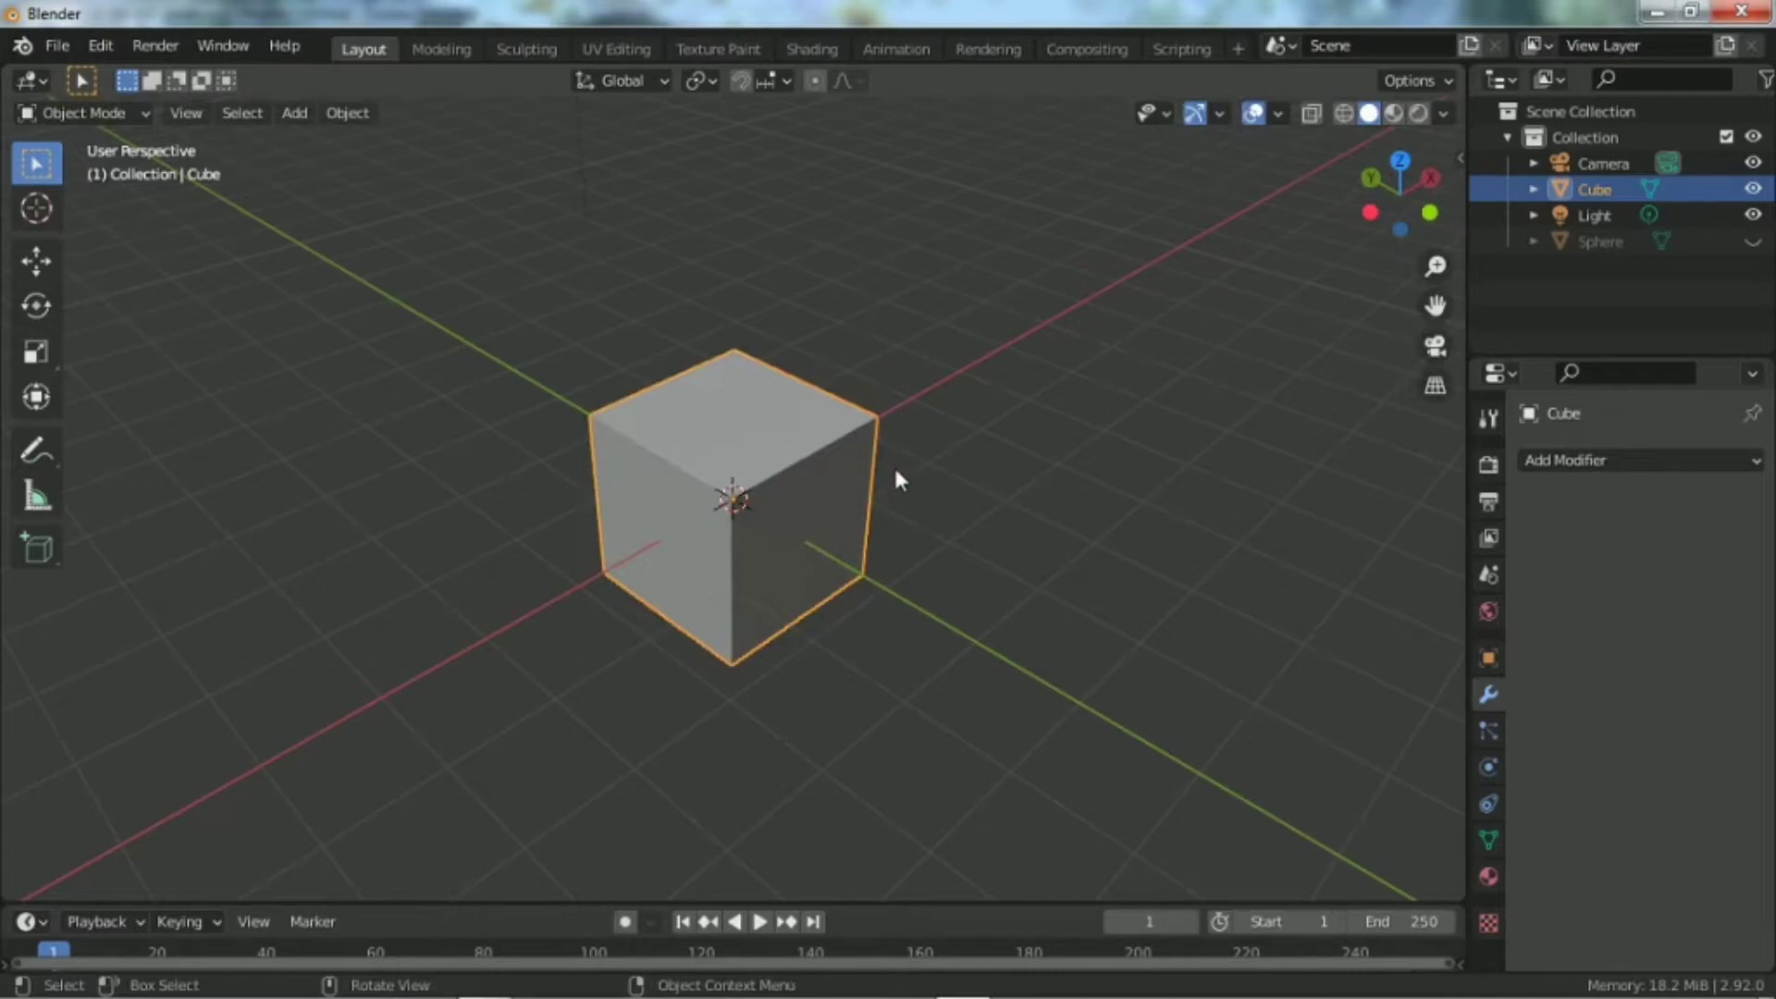
key(Tab)
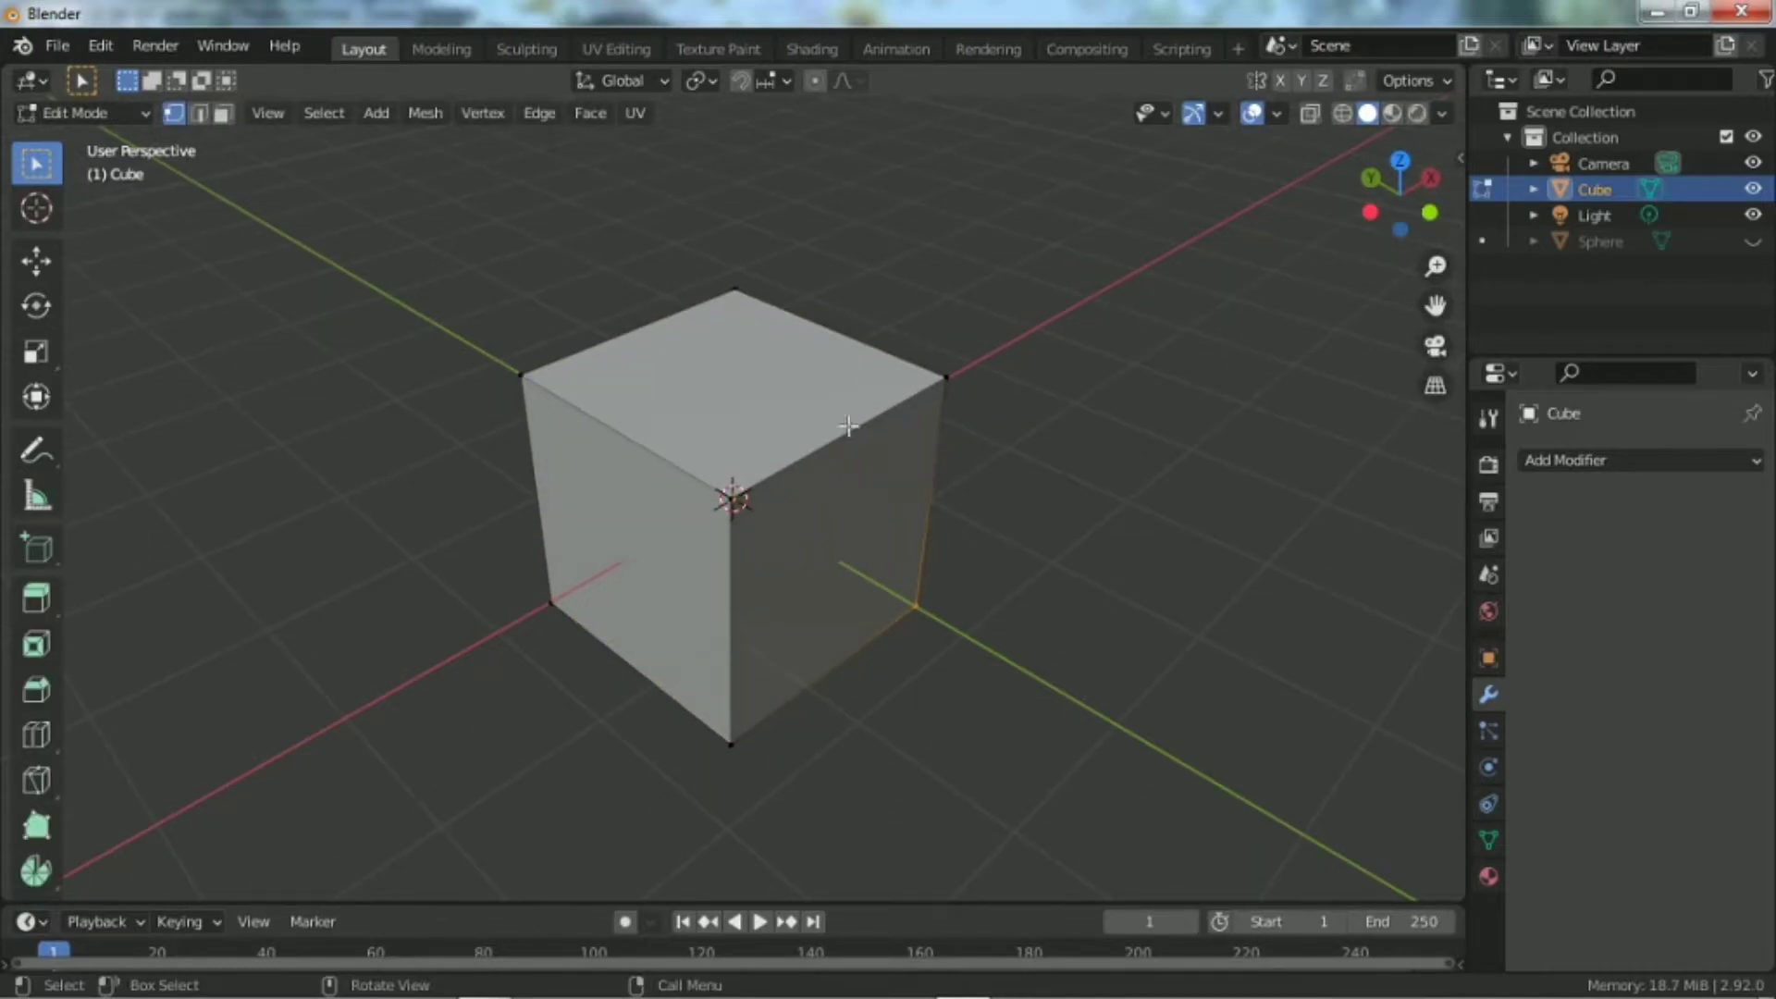
Step: Move three of the cube's top corner vertices freely, one at a time, to deform its shape
click(940, 379)
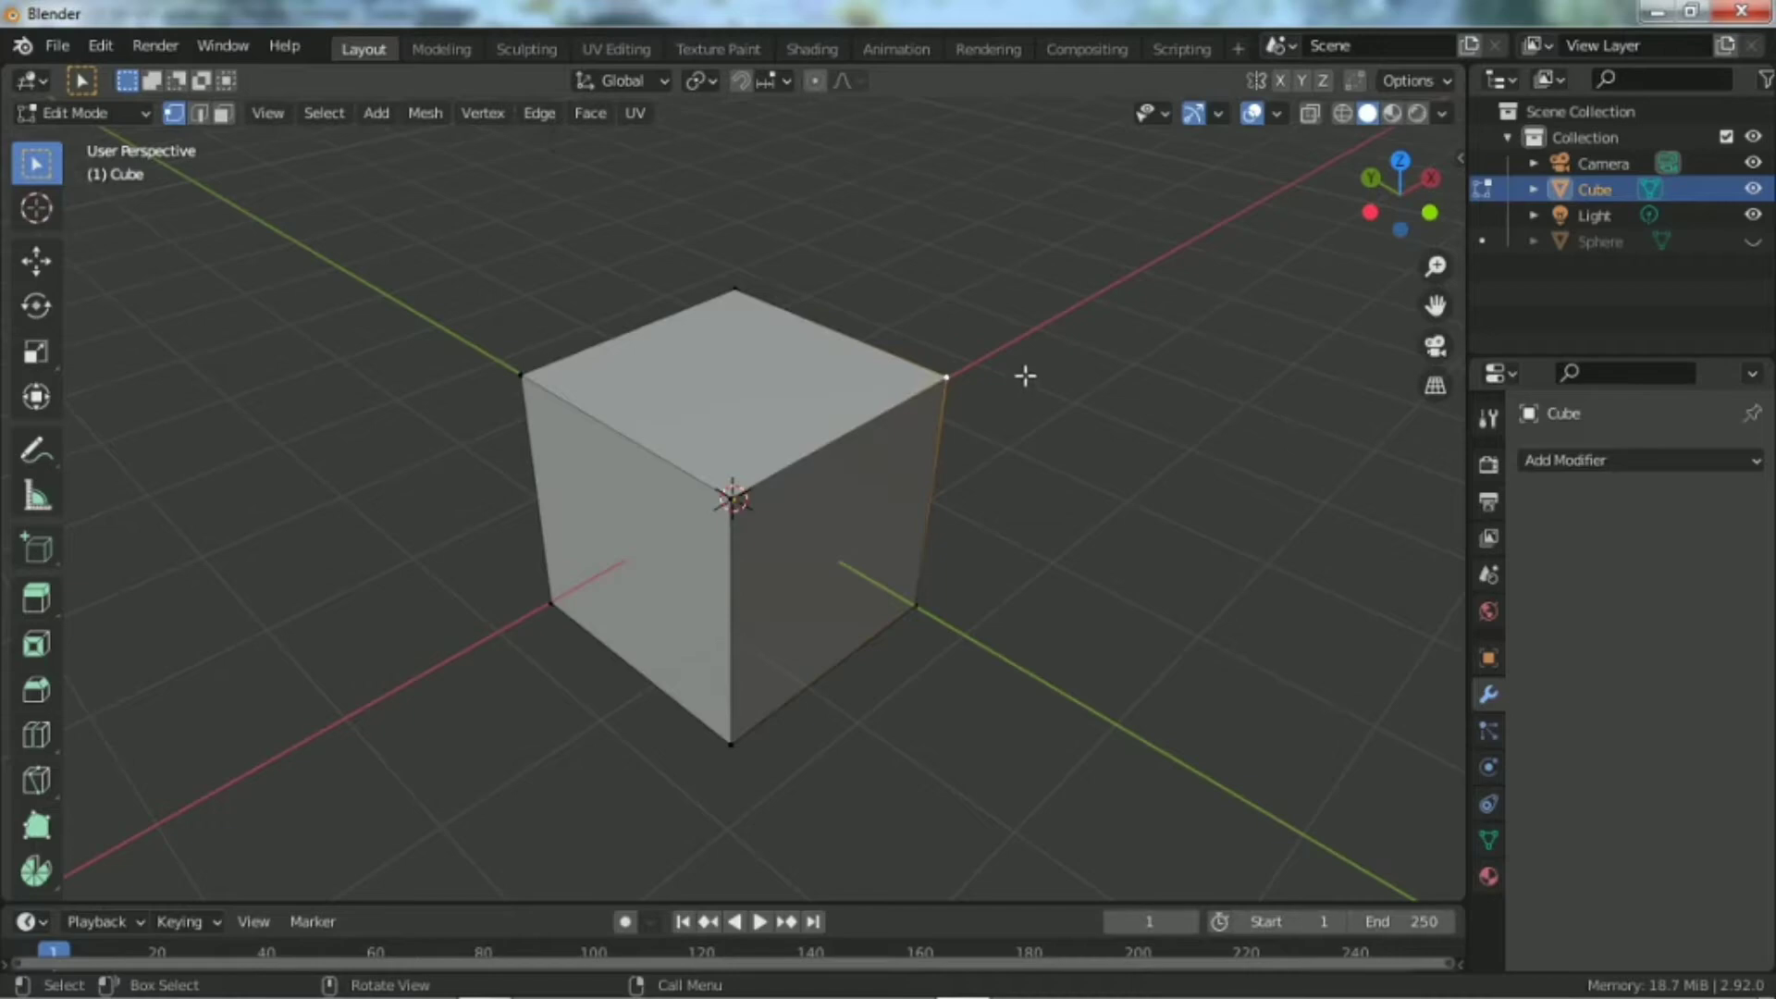
key(g)
click(831, 412)
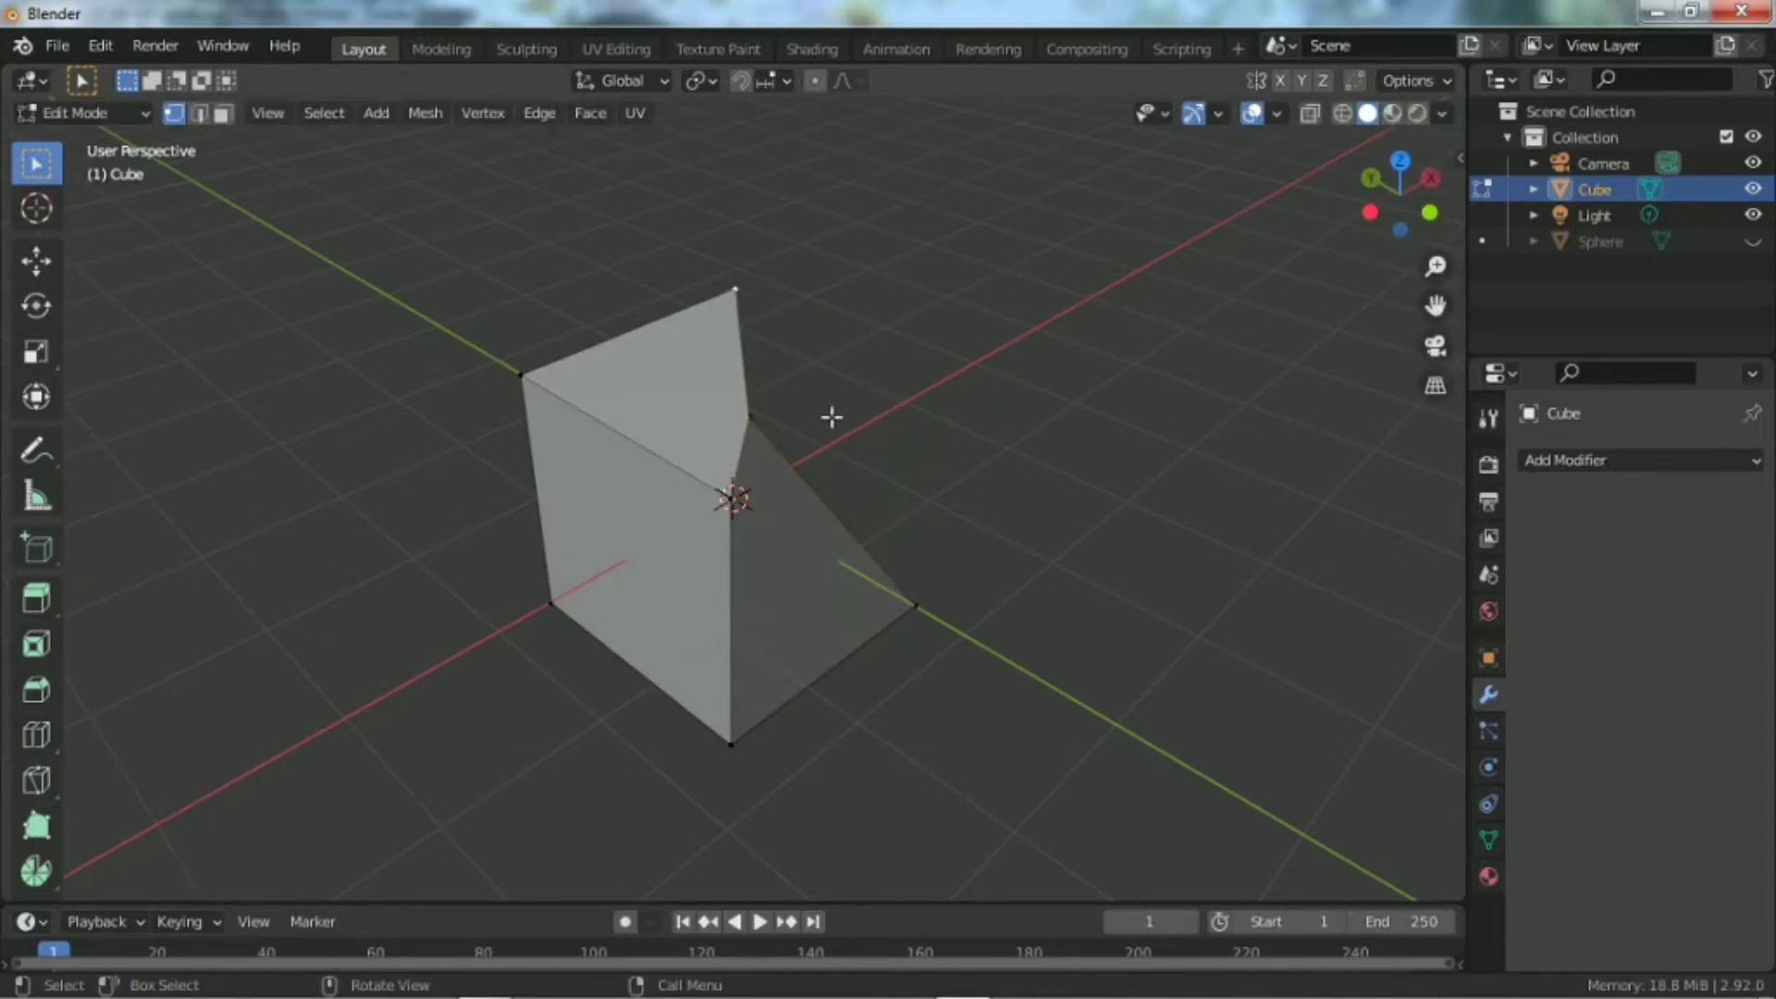
key(g)
click(1038, 366)
click(714, 528)
key(g)
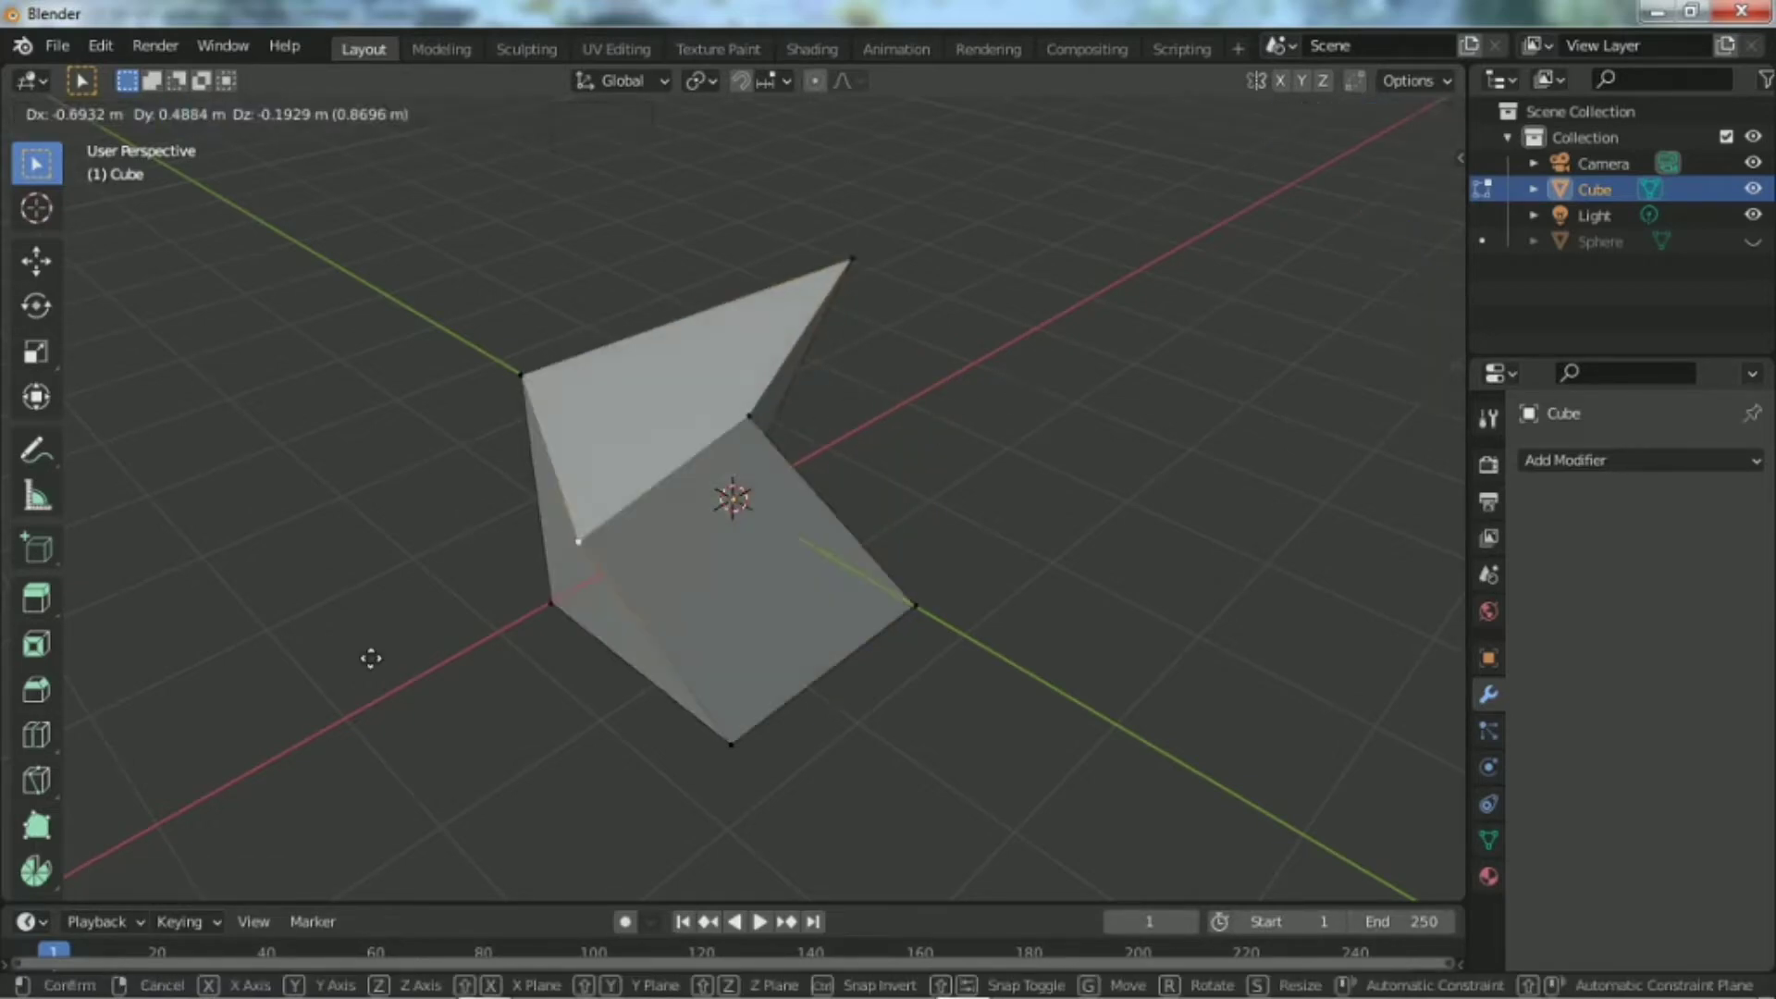
click(364, 676)
drag(1398, 199, 1286, 222)
drag(1286, 111, 1395, 199)
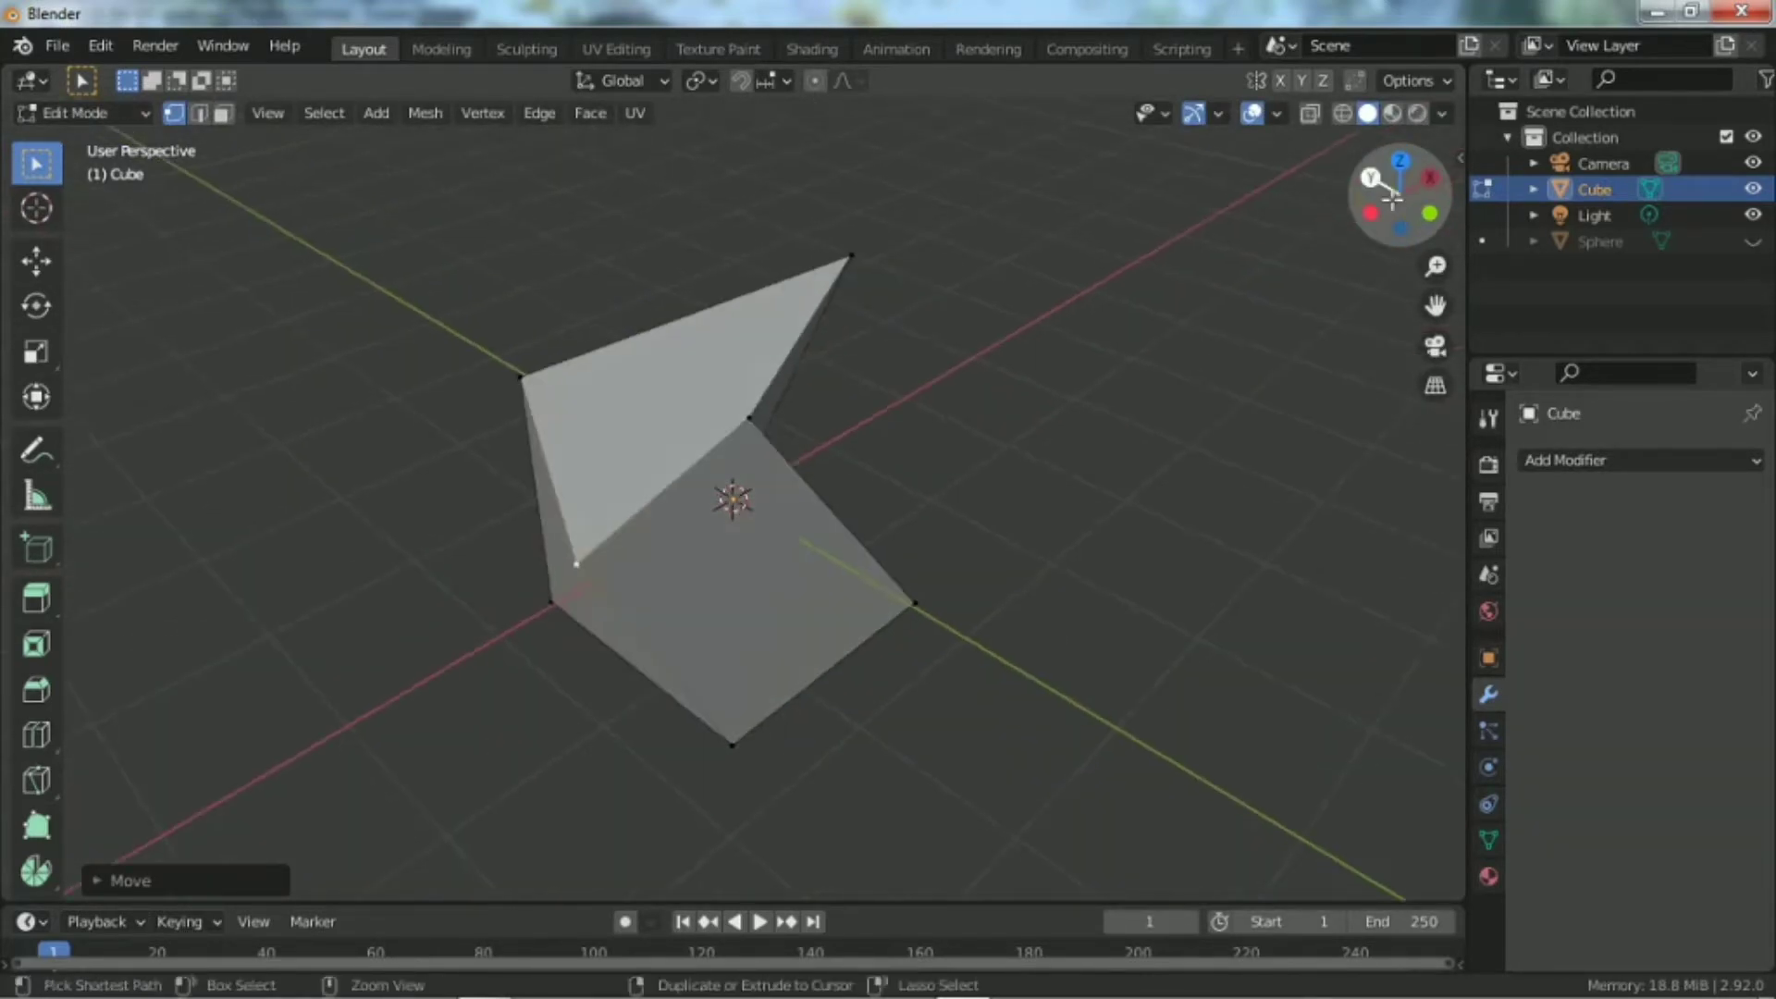
Step: Undo all the vertex moves to restore the cube's original shape
key(ctrl+z)
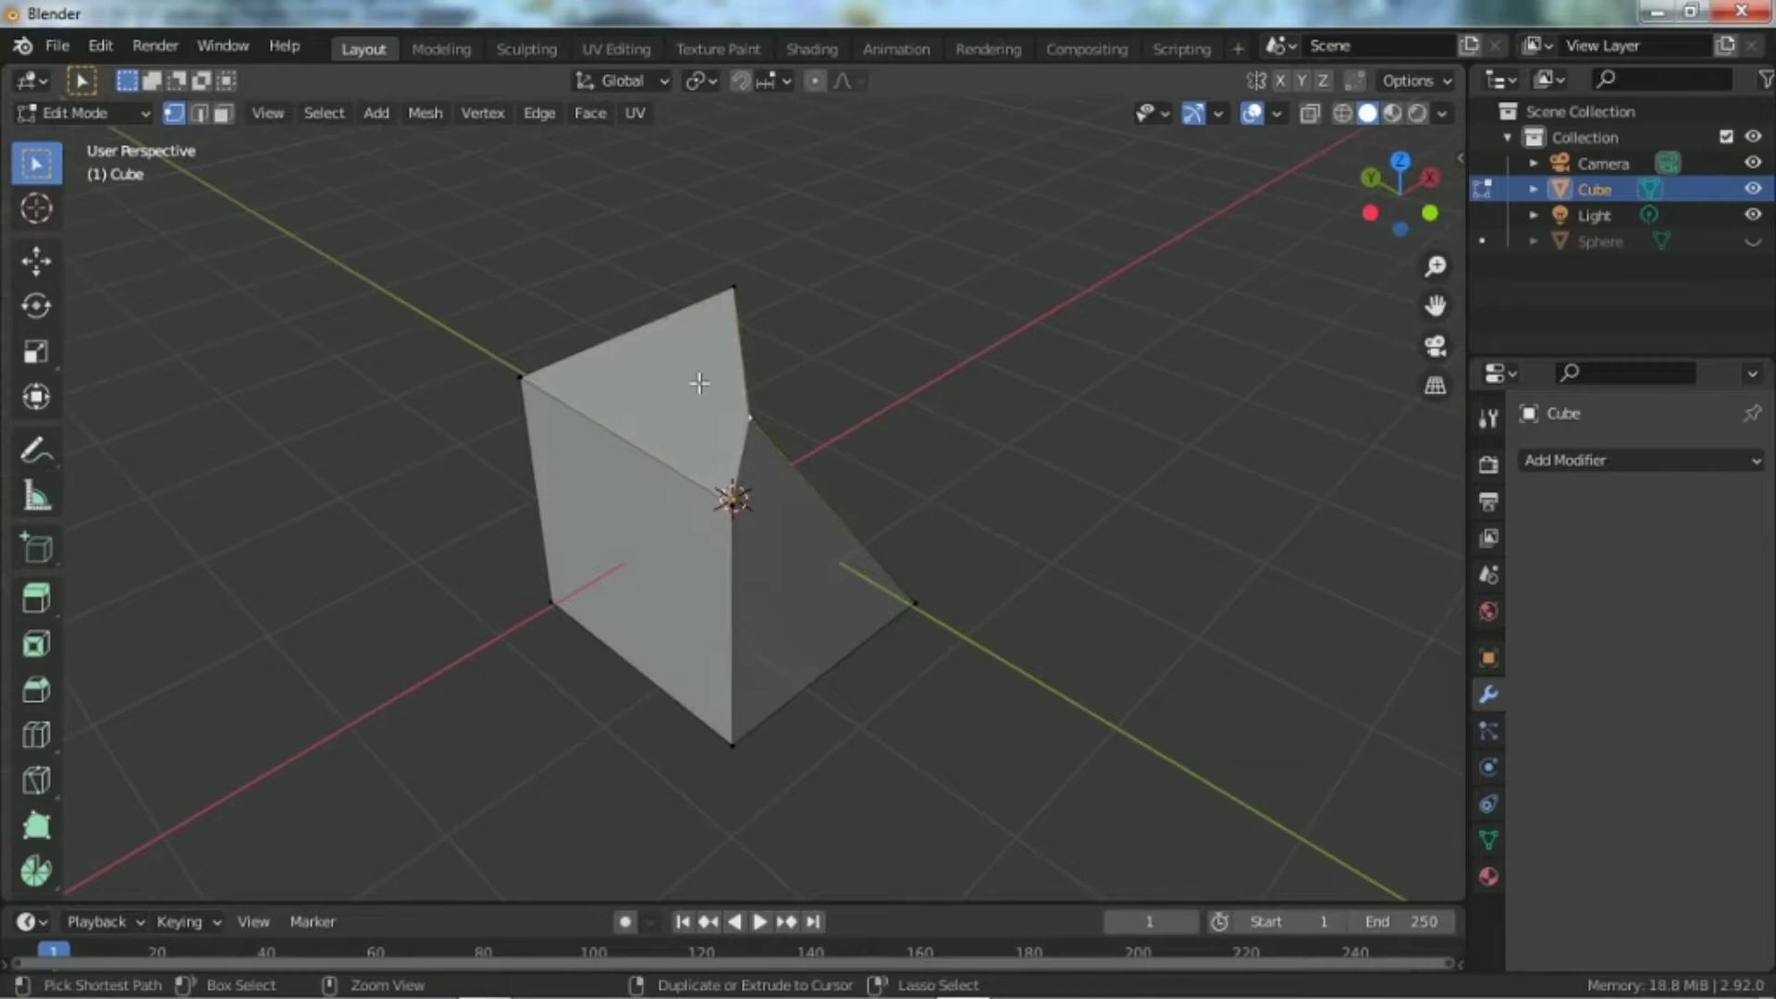
key(ctrl+z)
key(ctrl+z)
key(ctrl+z)
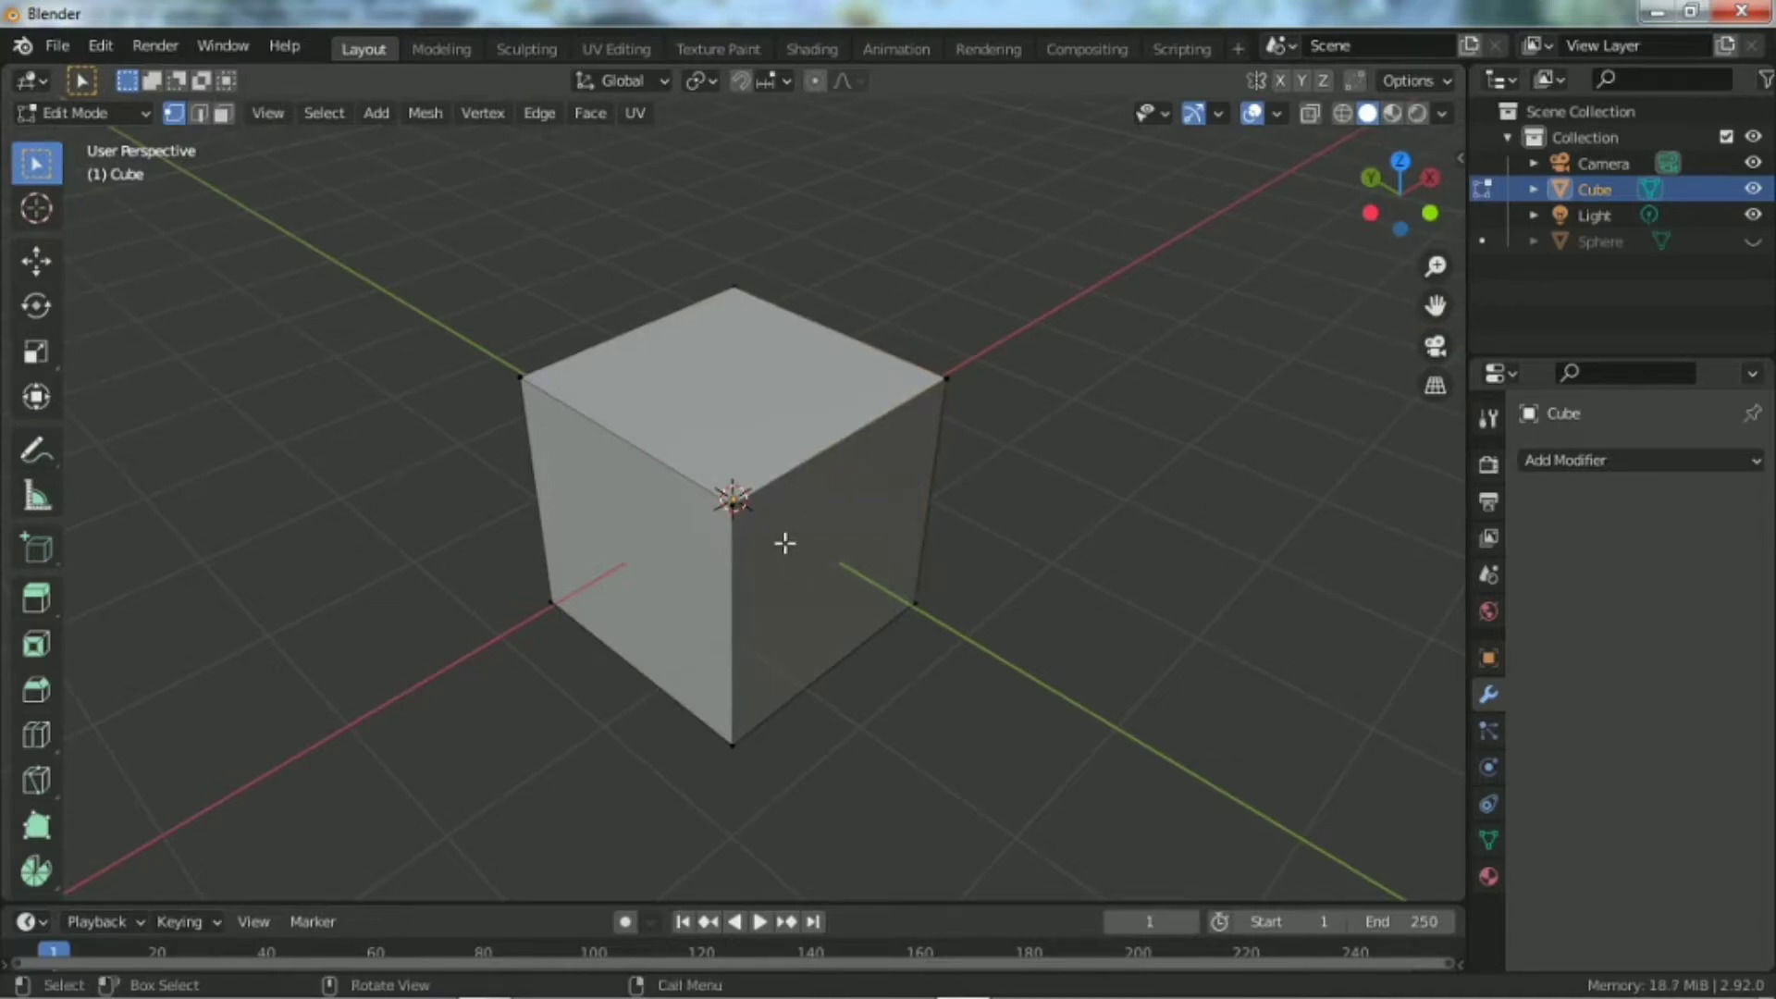
Step: Cycle through the vertex, edge and face selection modes, finishing in face selection with the cube's top face selected
key(2)
key(3)
click(703, 389)
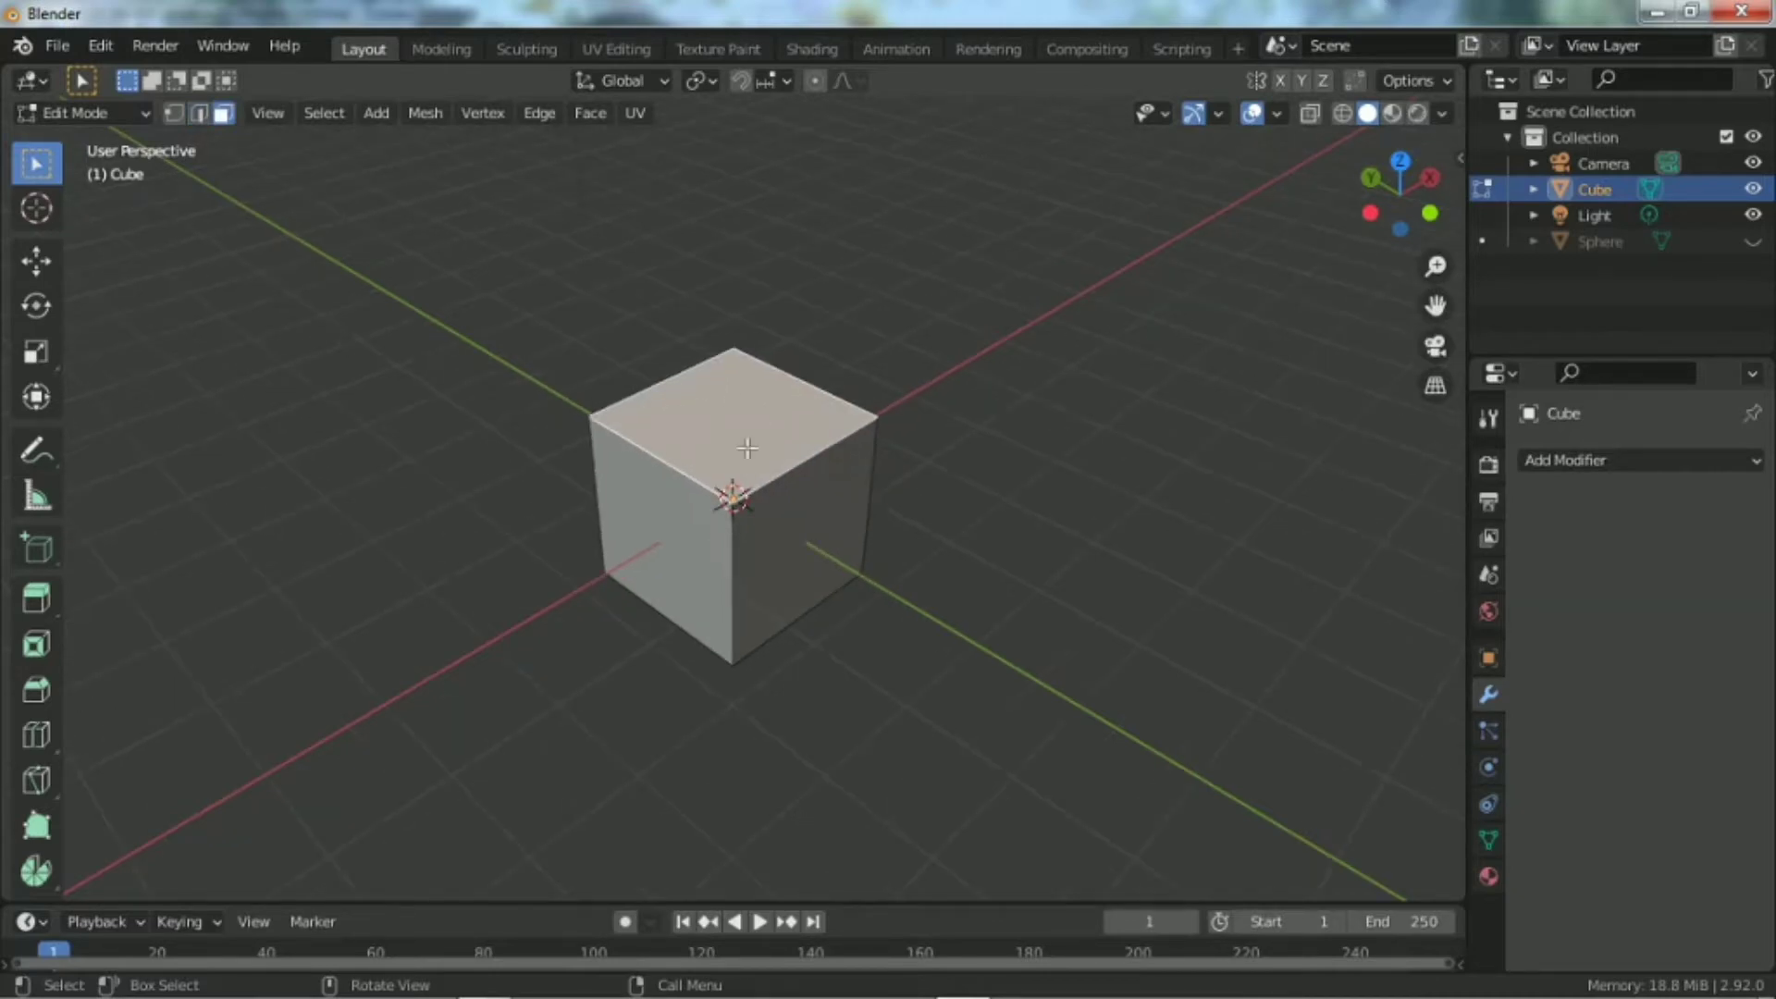
key(1)
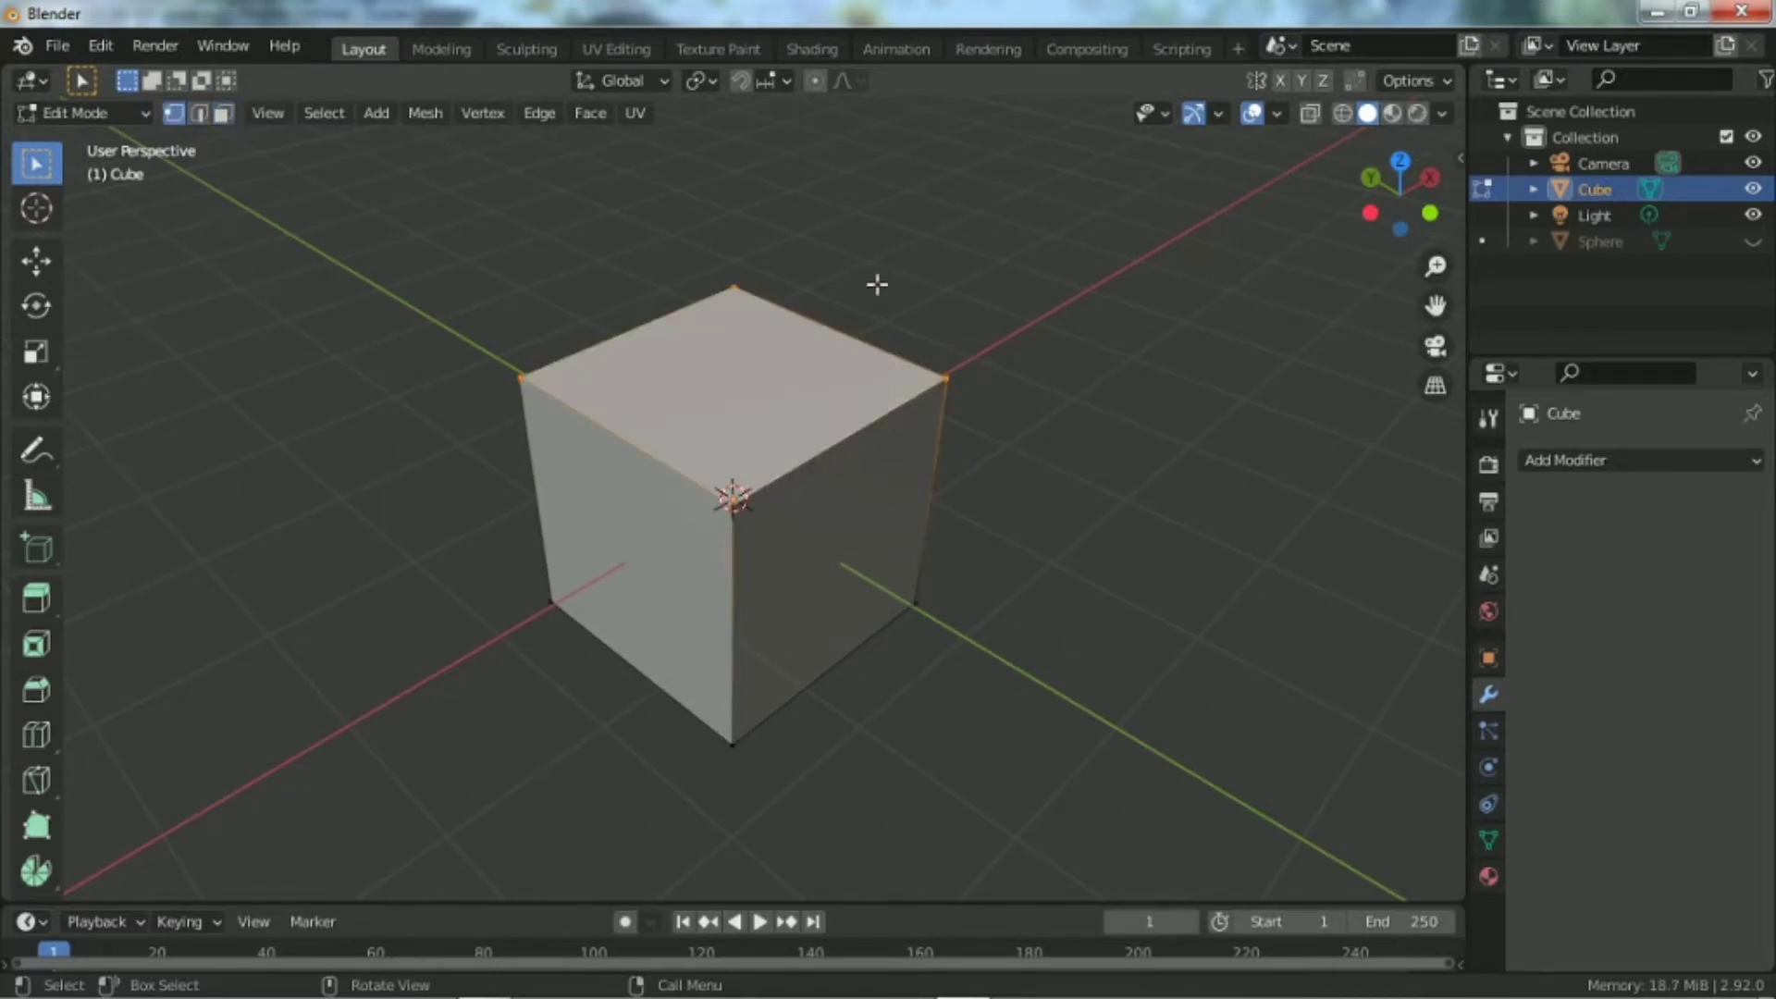
drag(876, 281, 1078, 422)
key(2)
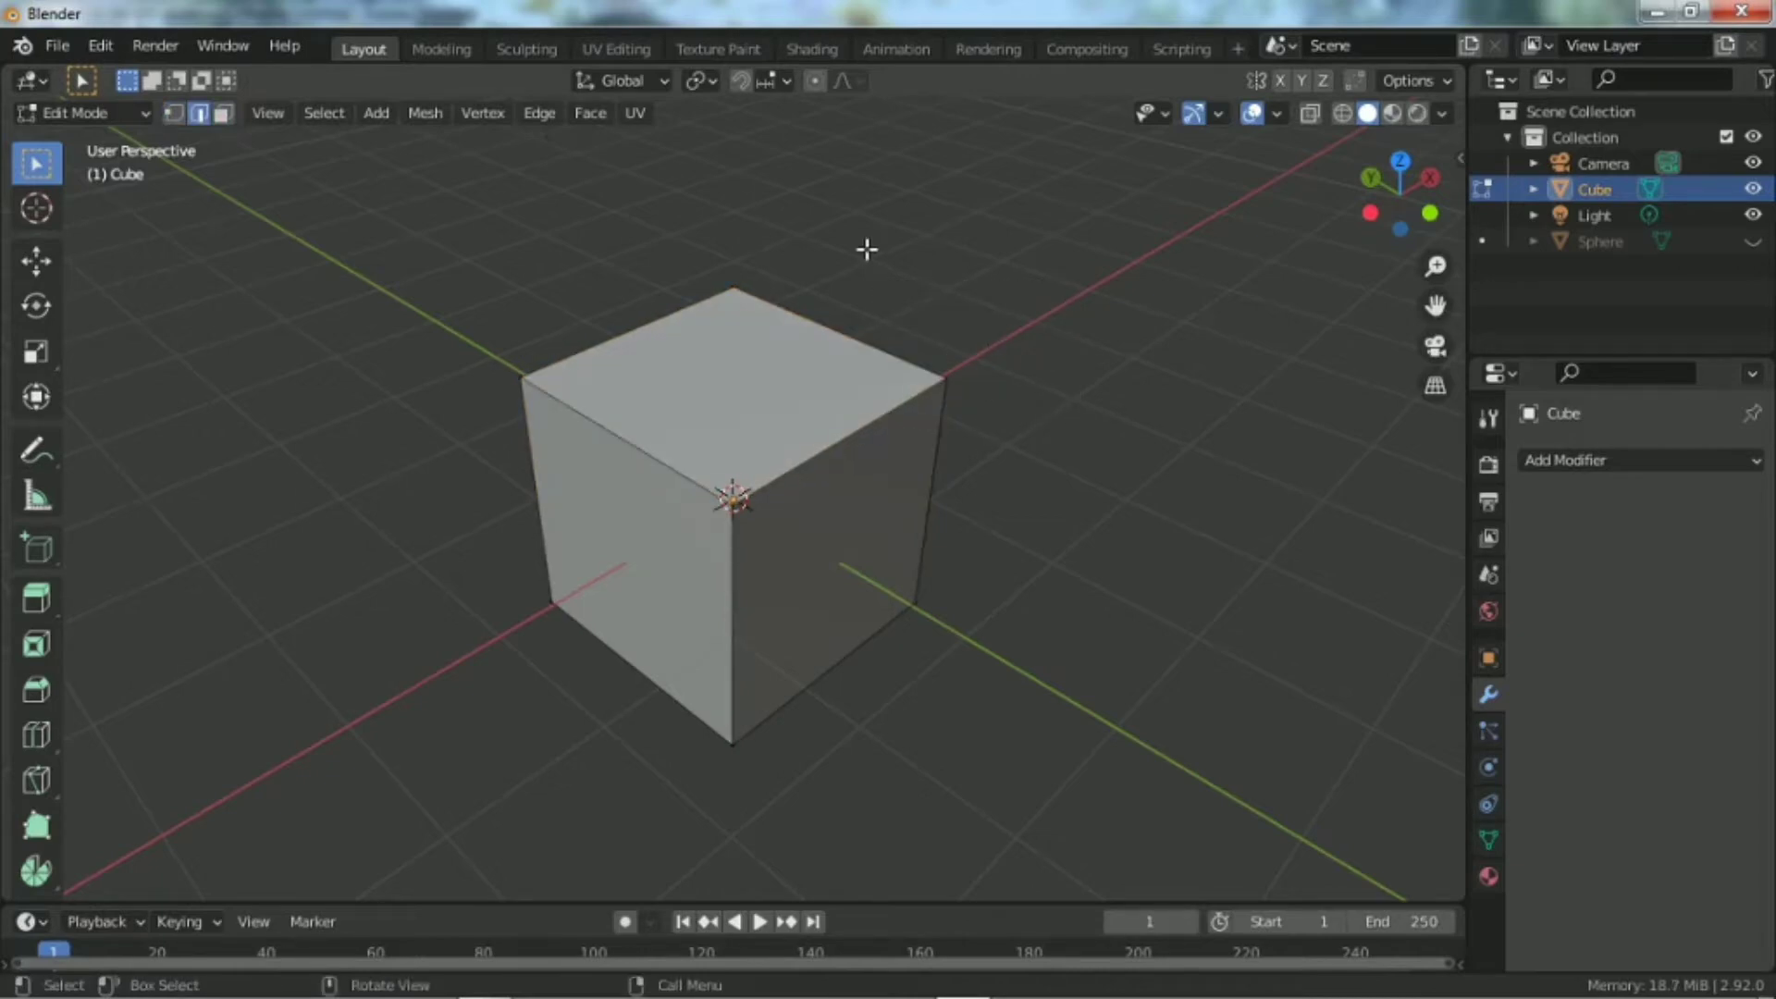
key(3)
click(790, 391)
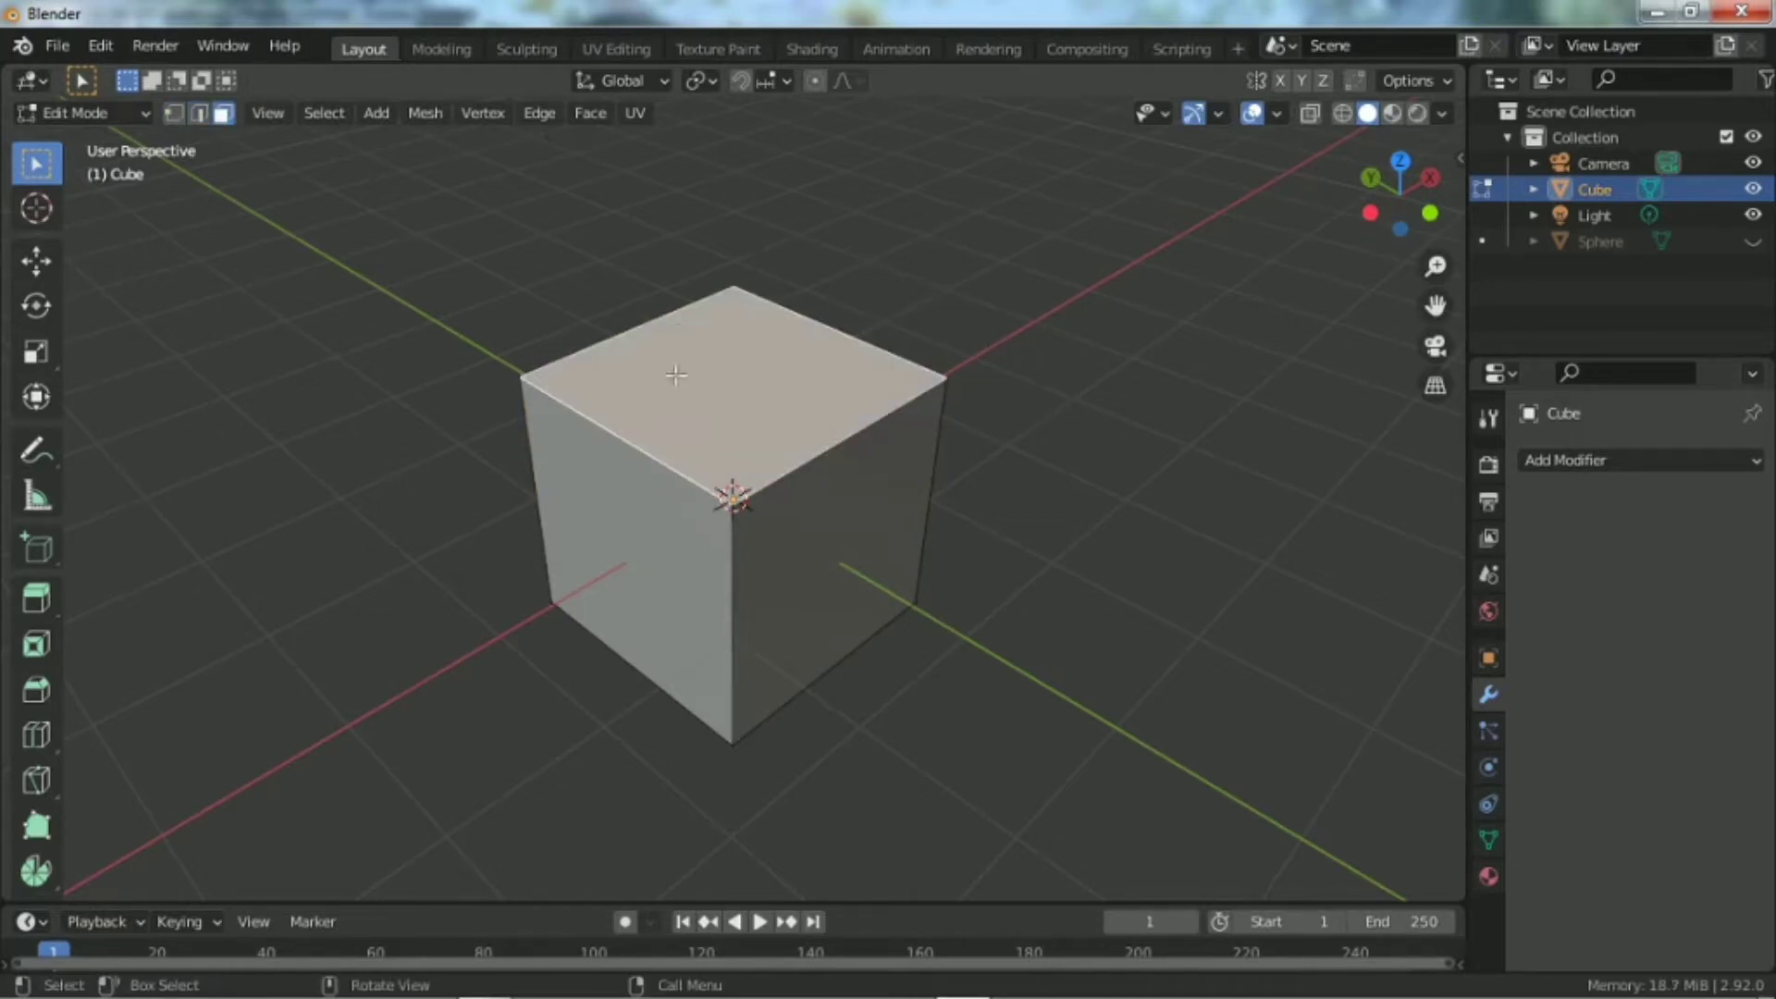
Step: Try scaling and moving the cube's top face freely in Edit Mode
key(s)
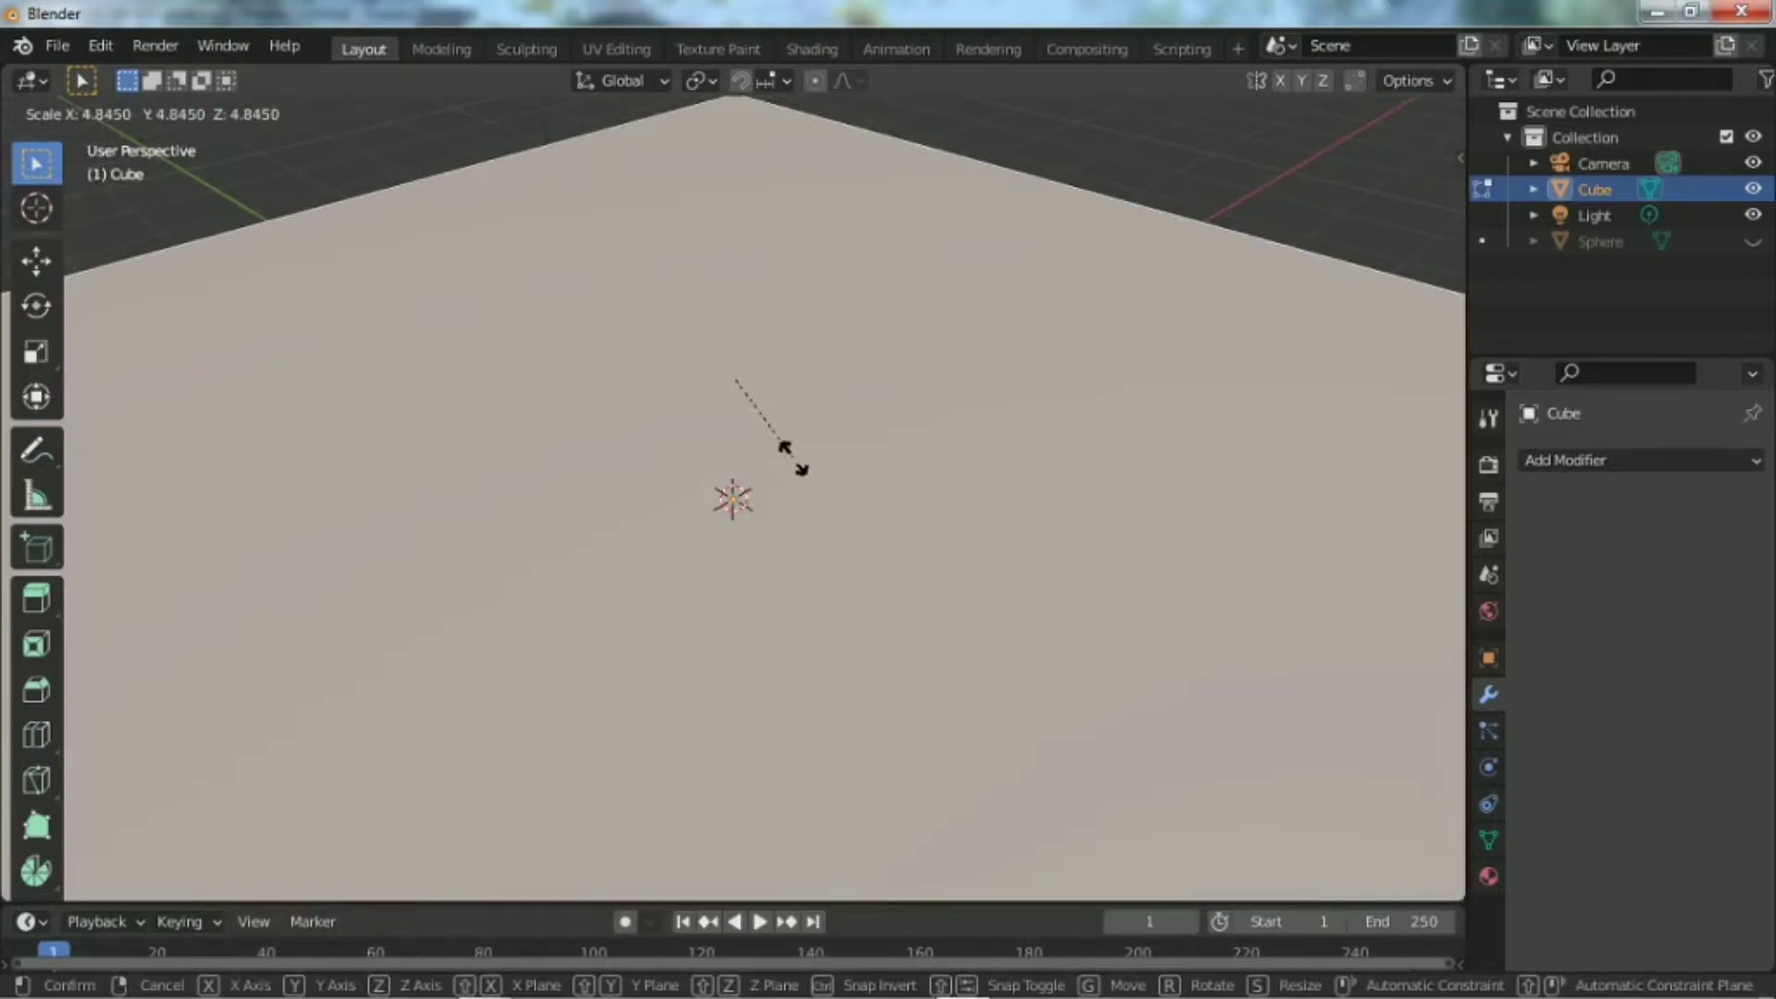
key(Escape)
key(g)
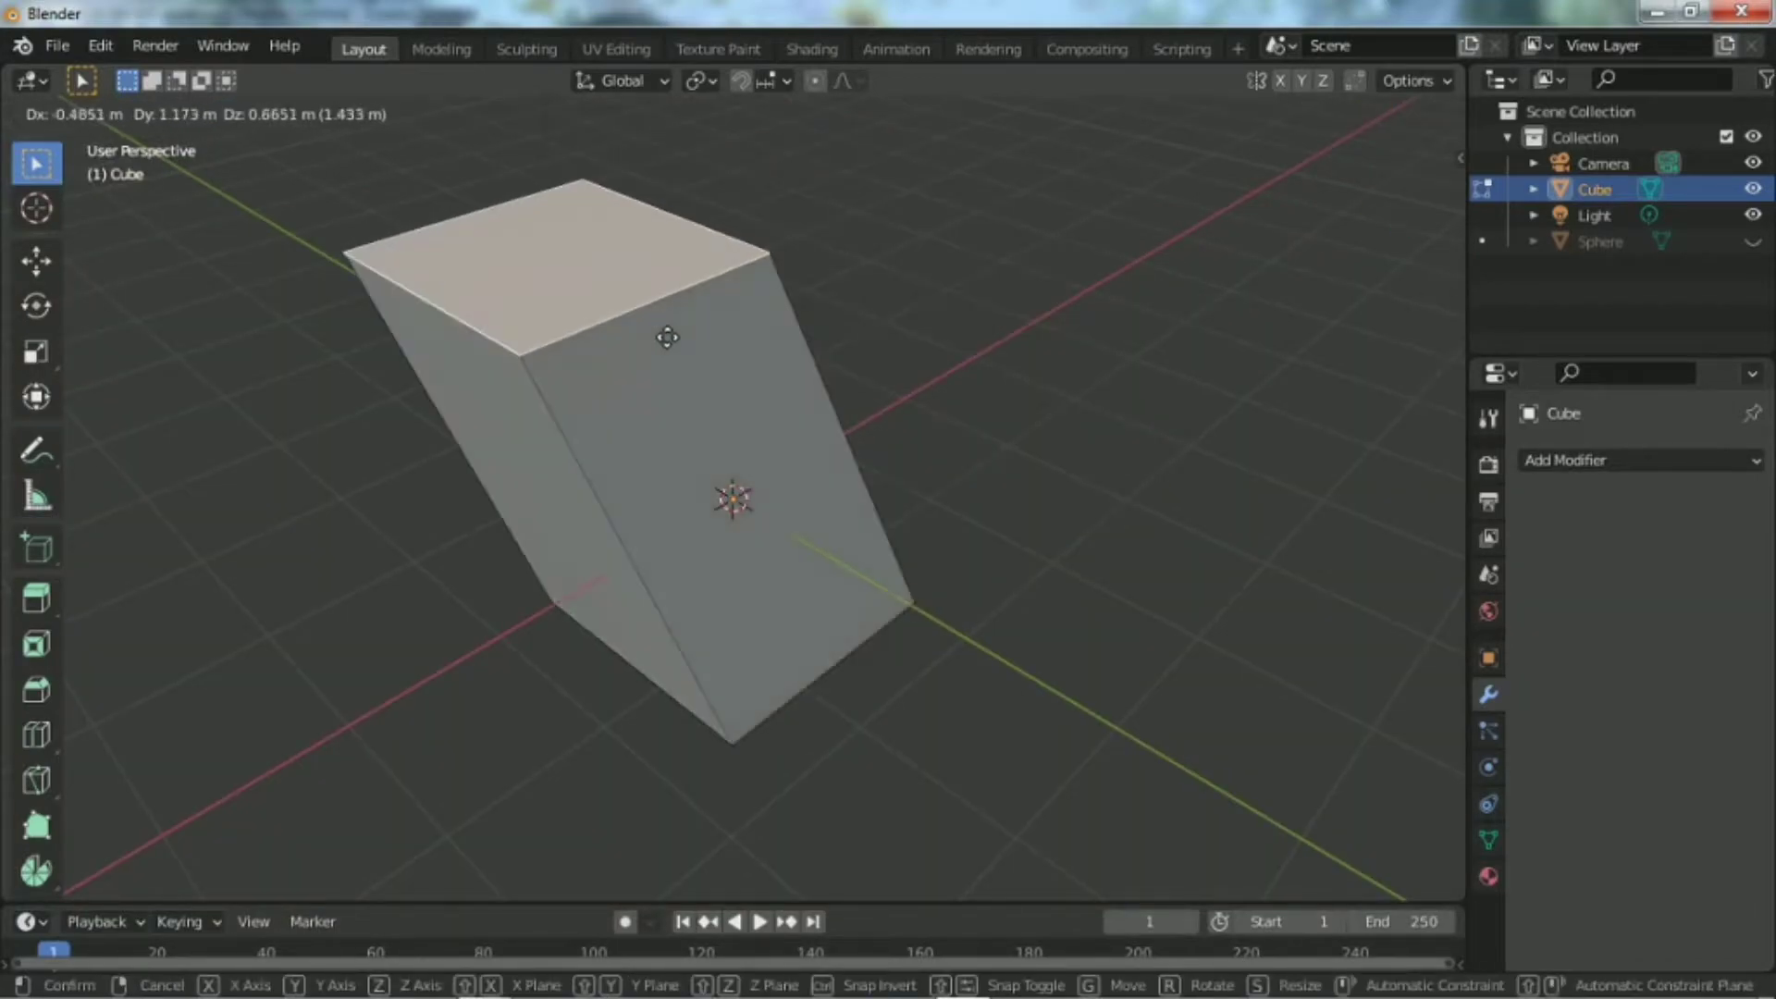
Step: Rotate the cube's top face freely, and turn it back by about 15.5° in the top view
key(r)
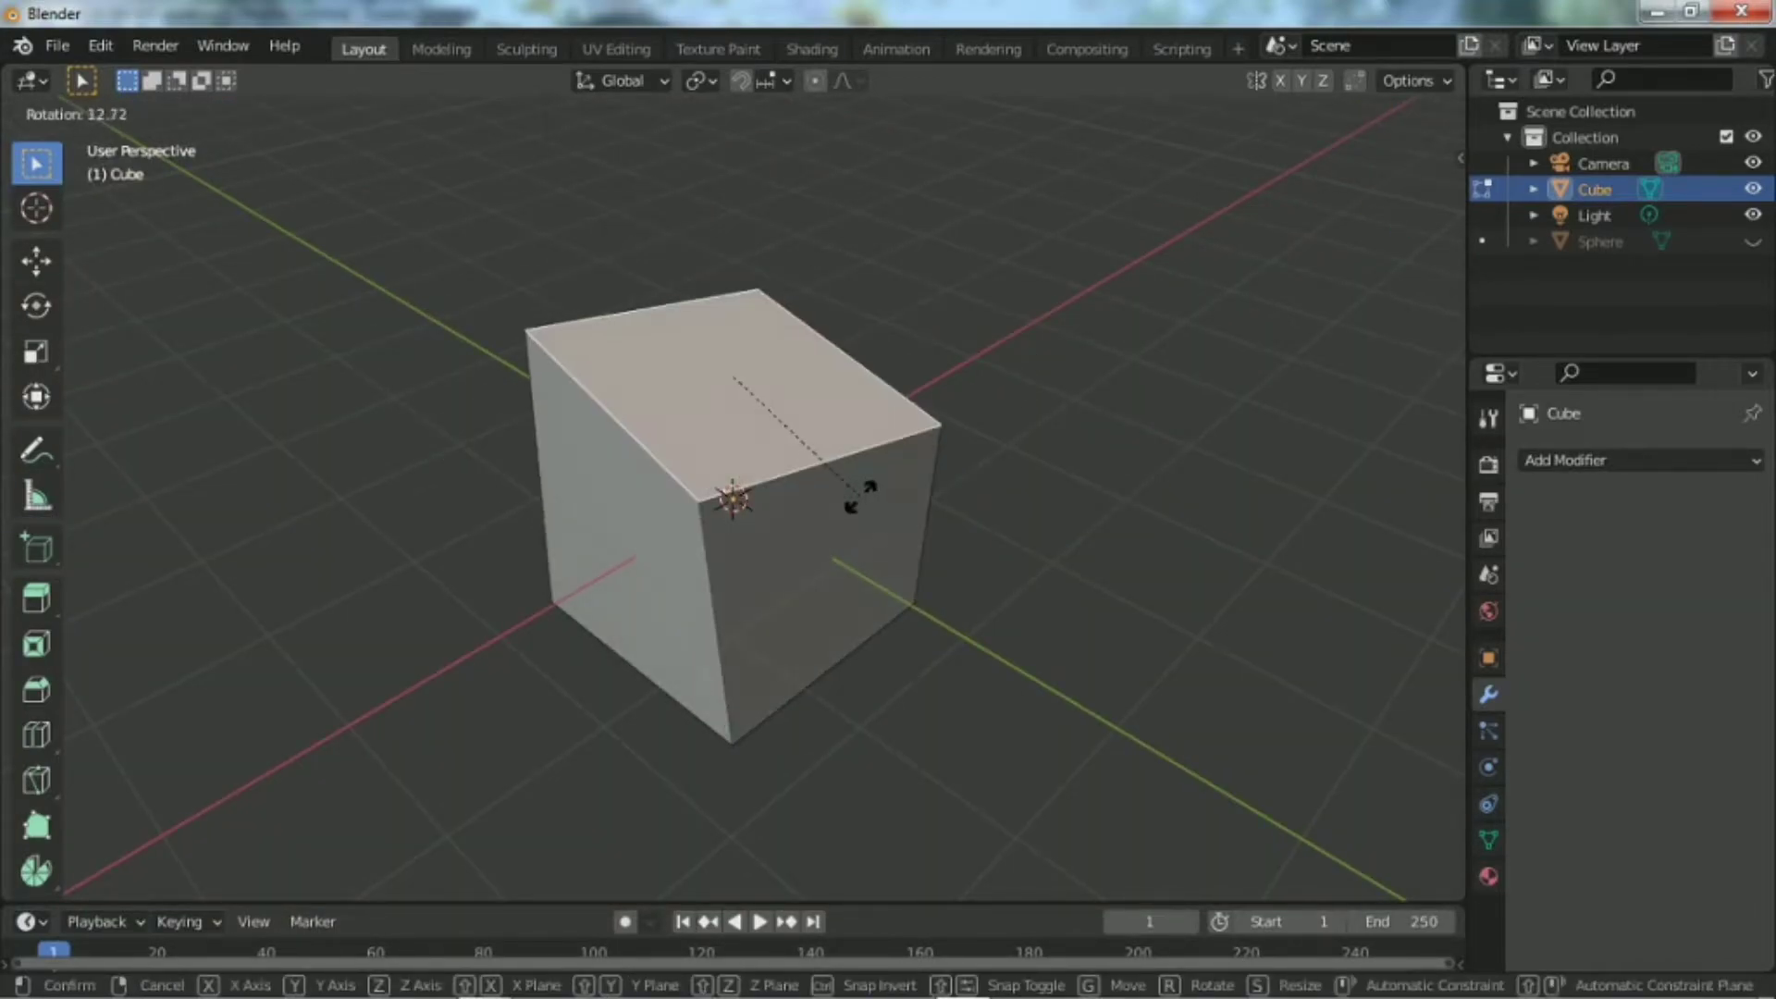
click(845, 549)
drag(1389, 196, 1127, 213)
key(KP_7)
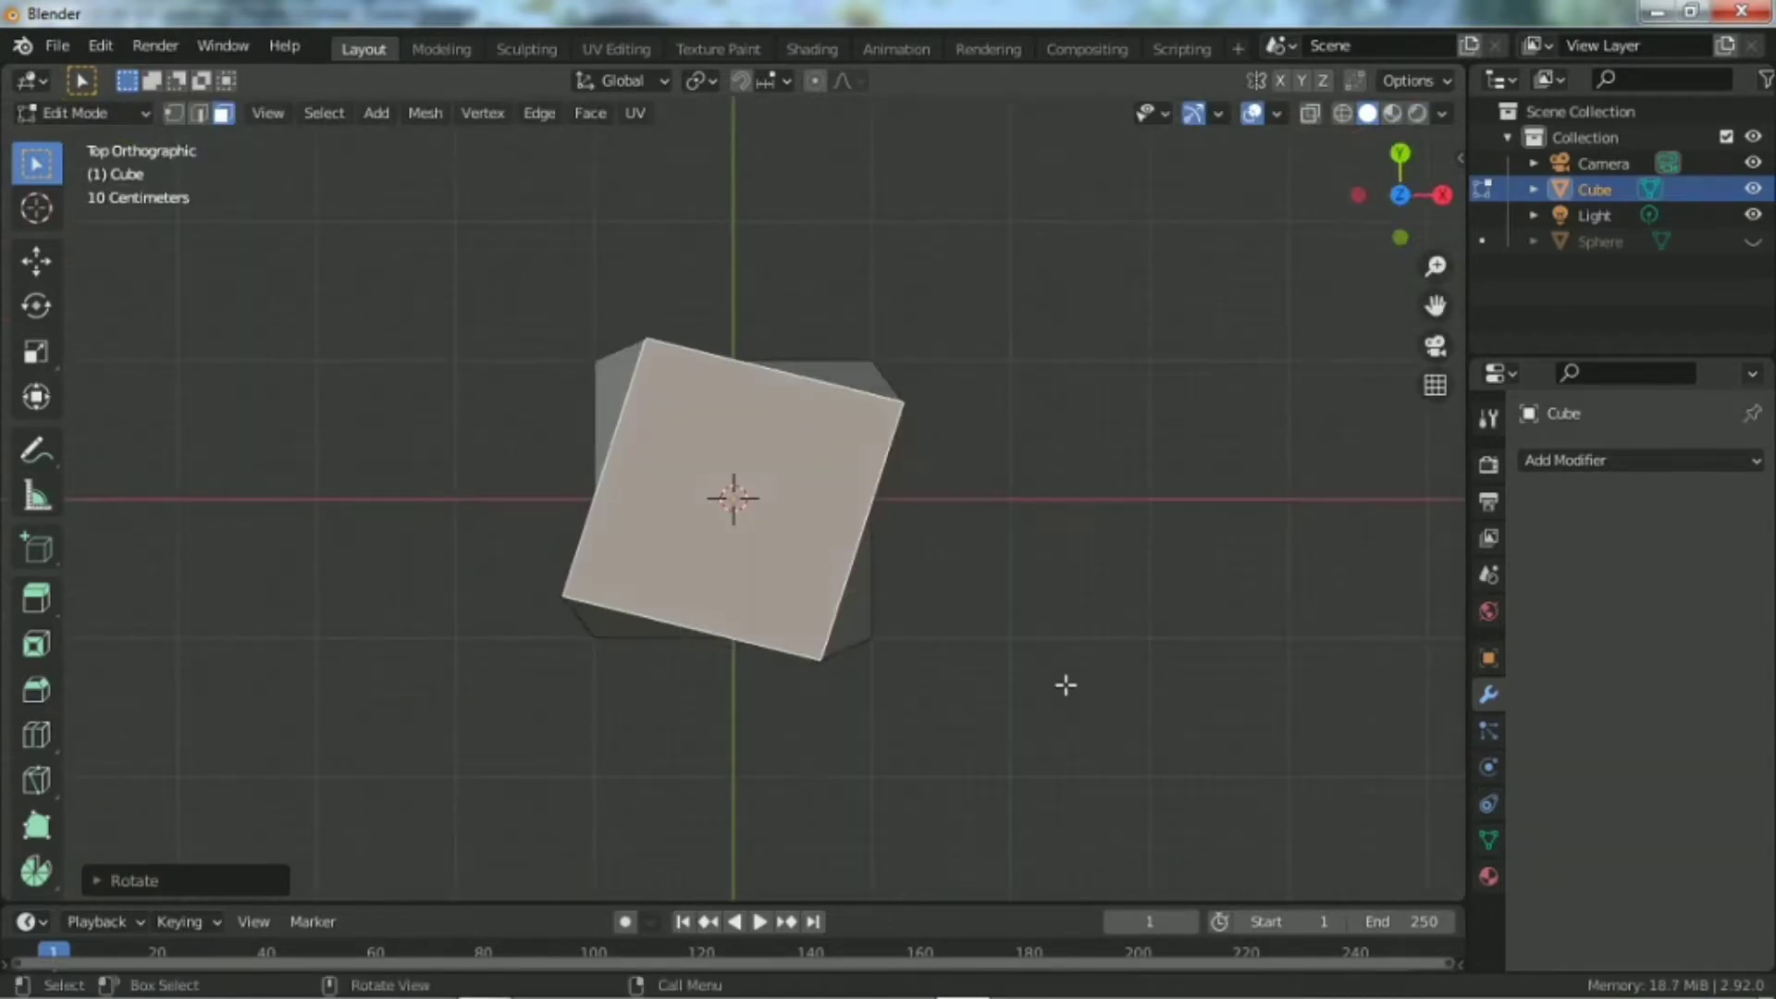
key(r)
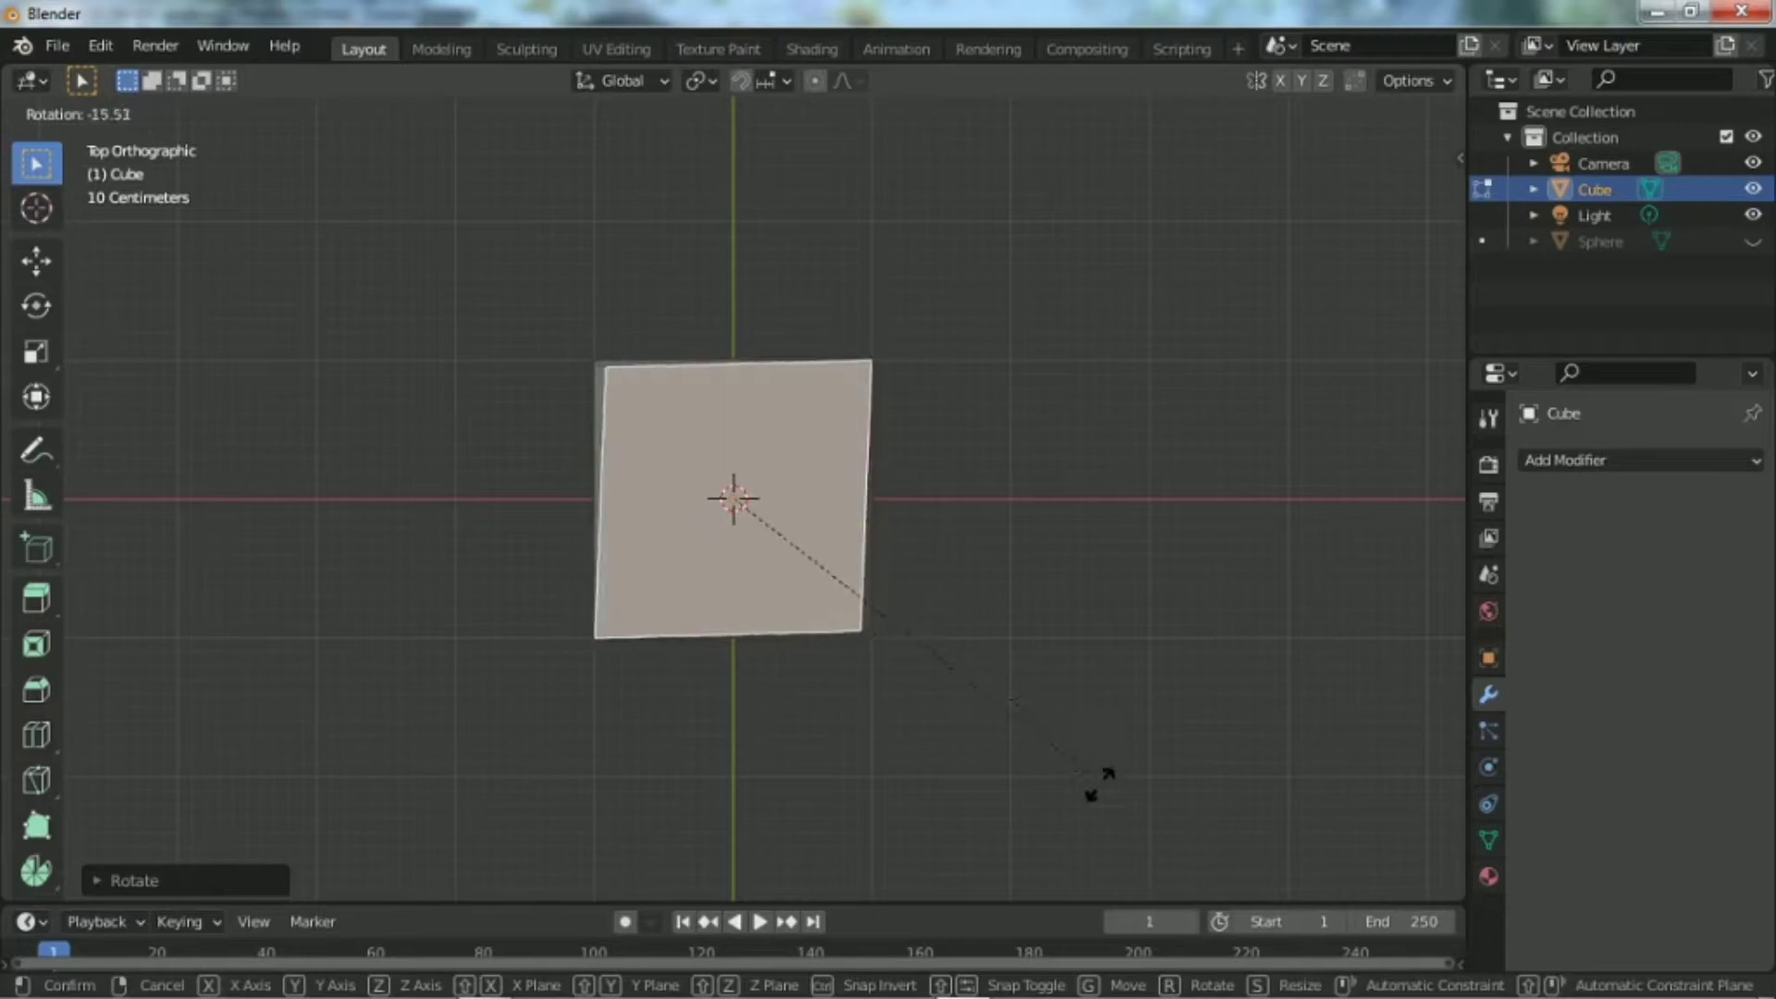
click(1099, 785)
Step: Inspect the edited cube in Object Mode, return to Edit Mode and select one of its side faces
drag(1400, 197, 1056, 346)
key(Tab)
scroll(1028, 498, up, 2)
key(Tab)
scroll(695, 481, down, 3)
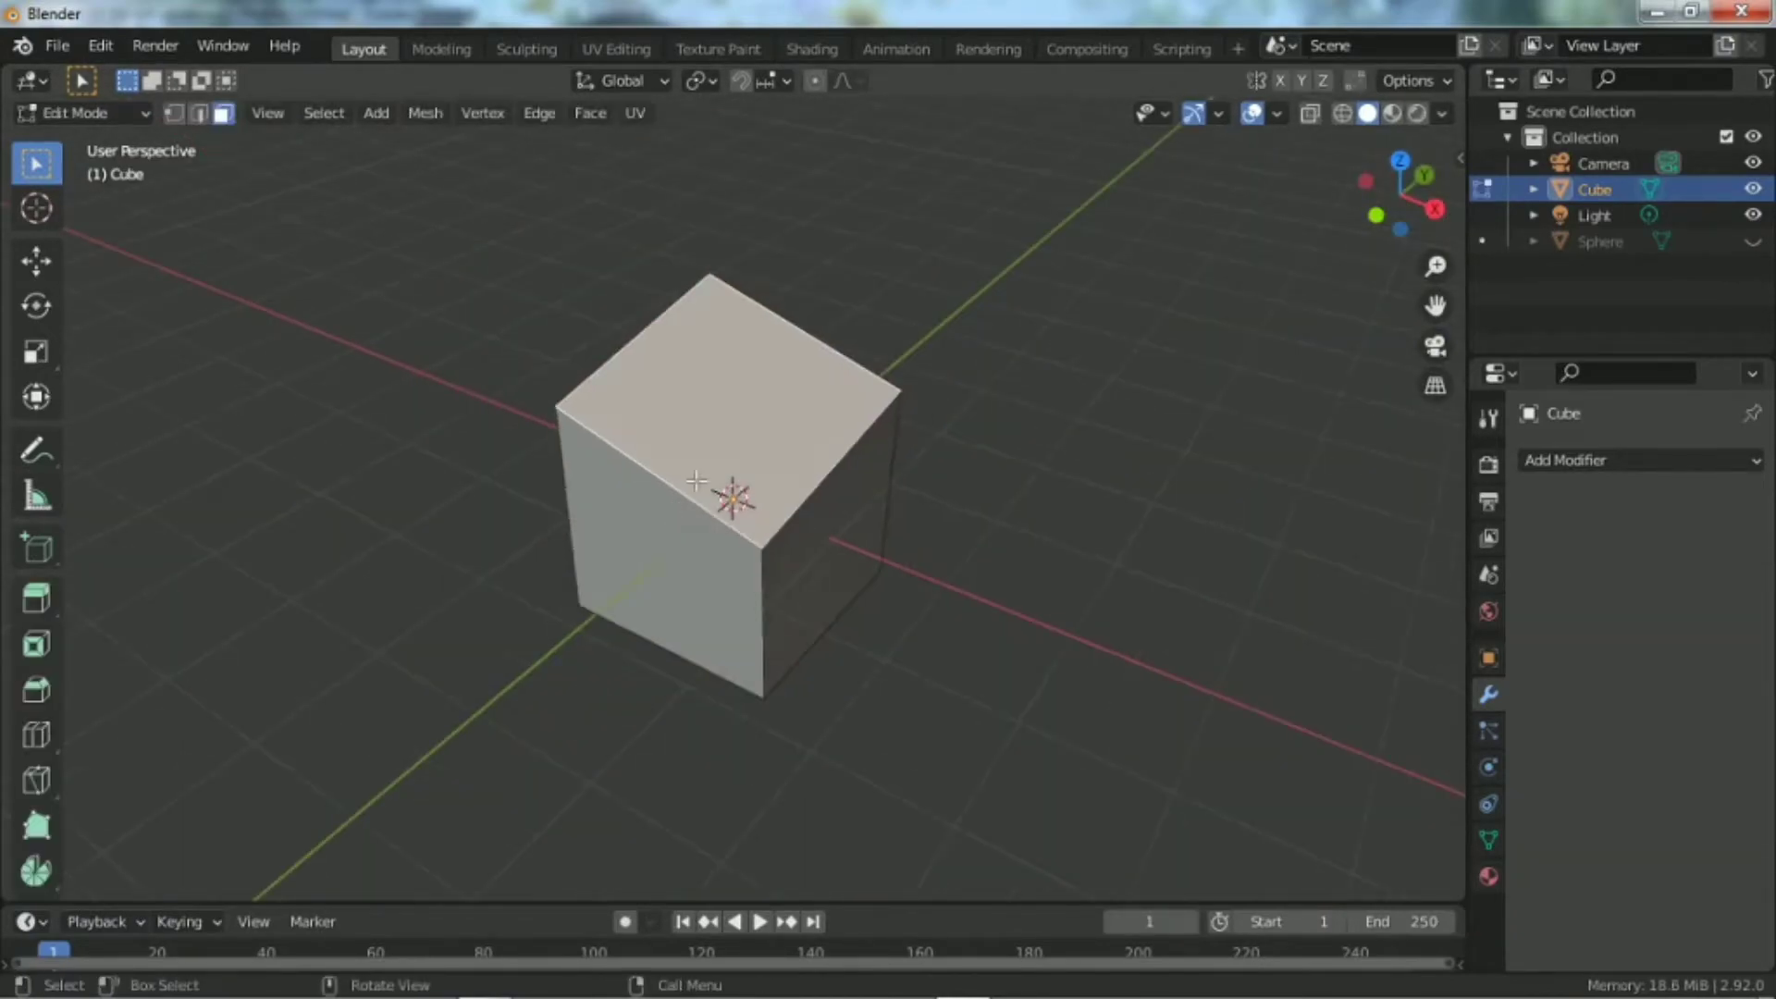
click(730, 609)
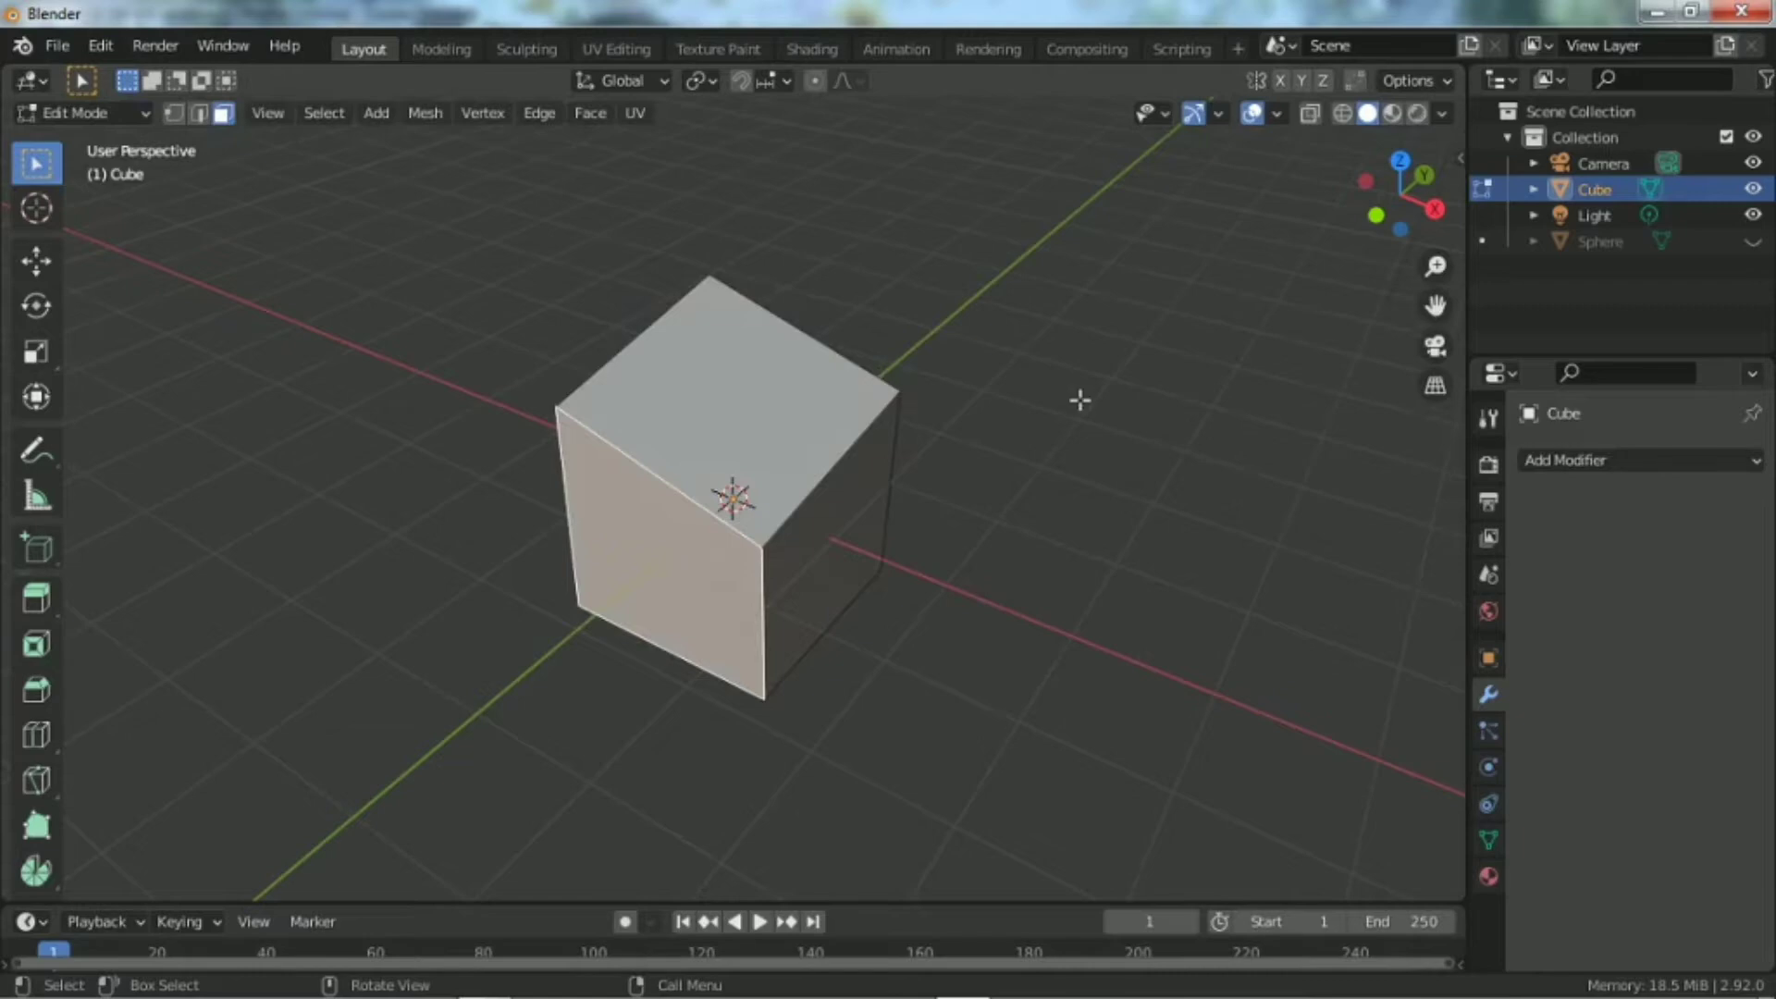
drag(1396, 186, 1391, 188)
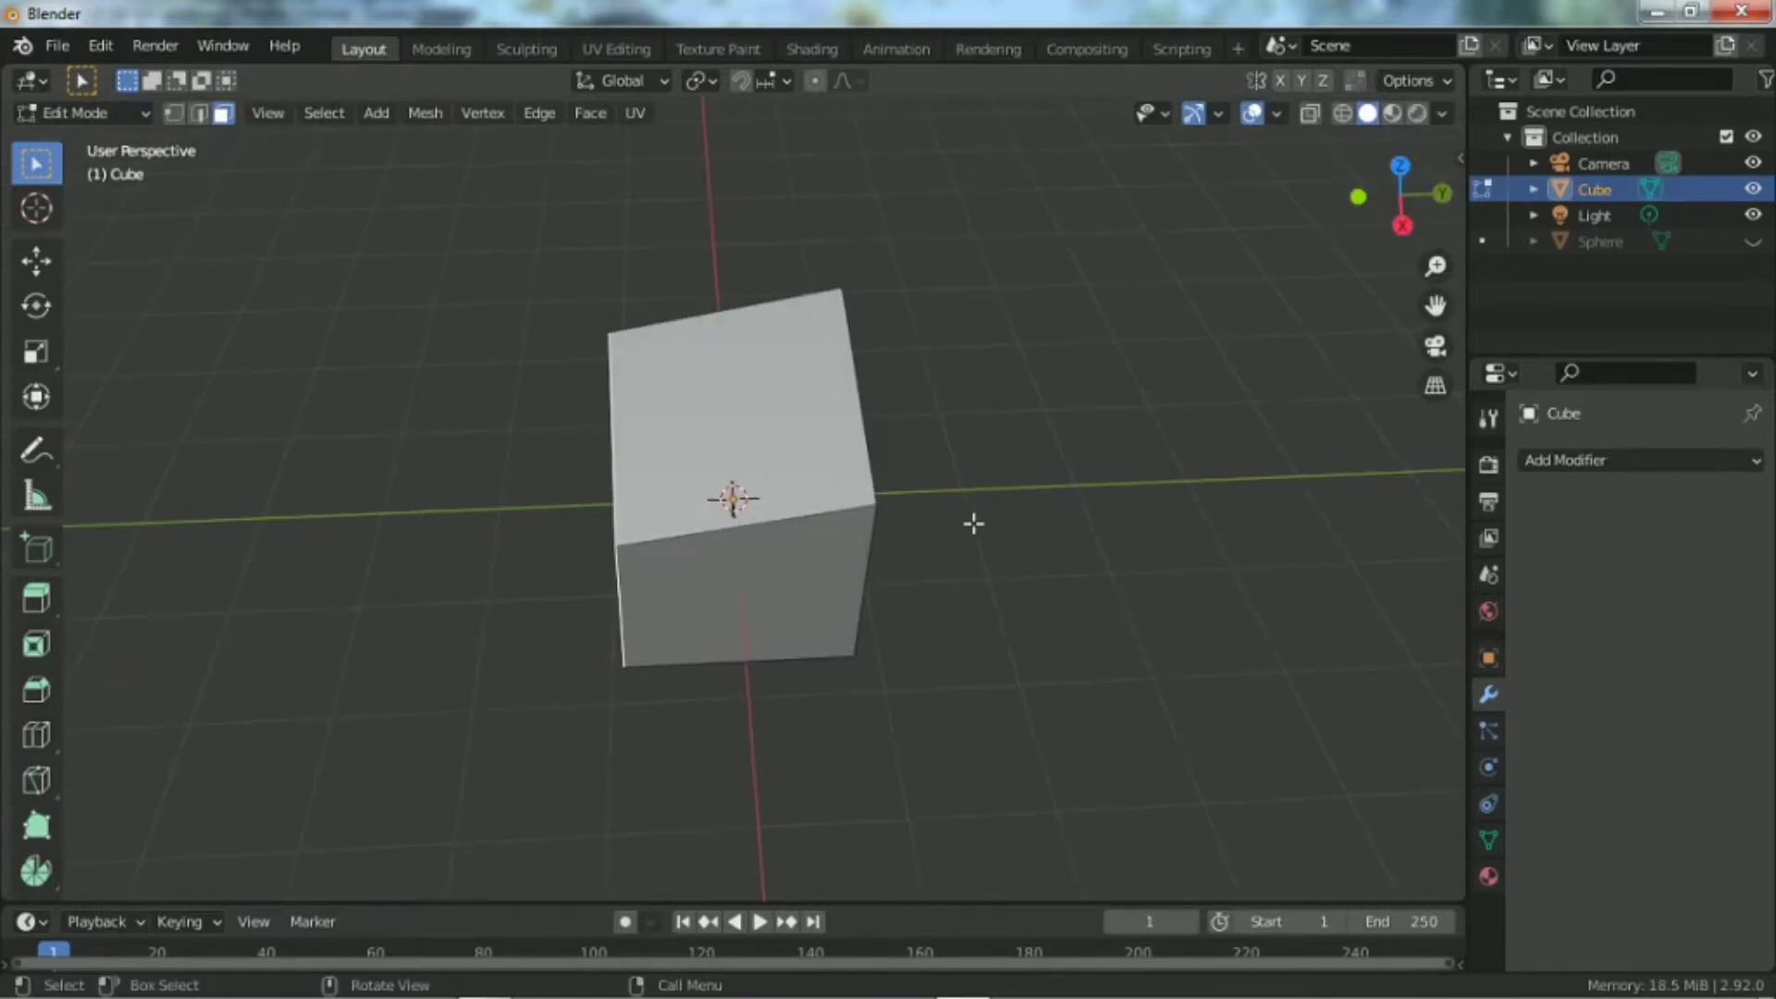
Step: Select the entire mesh and scale it down along global X into a thin slab
key(a)
key(s)
key(x)
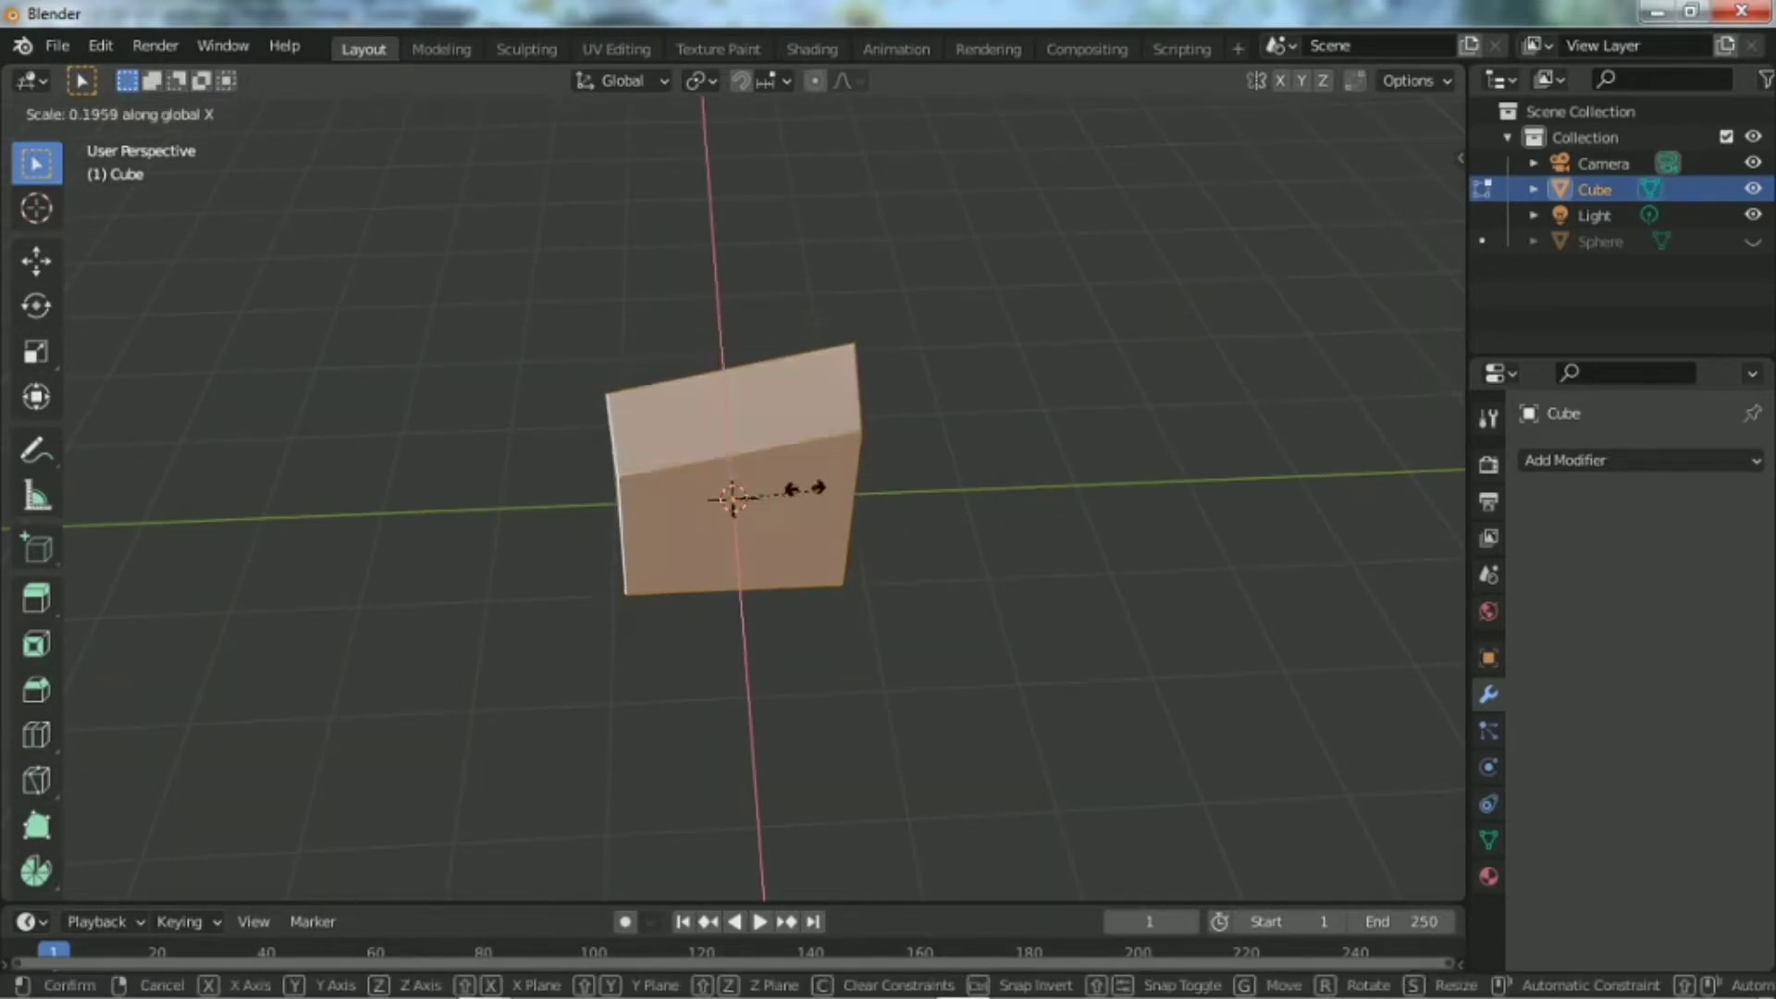
click(751, 497)
Step: Select the slab's narrow top face and rotate it freely
mouse_move(1405, 239)
mouse_down()
mouse_move(1351, 230)
mouse_move(1380, 215)
mouse_up()
click(807, 463)
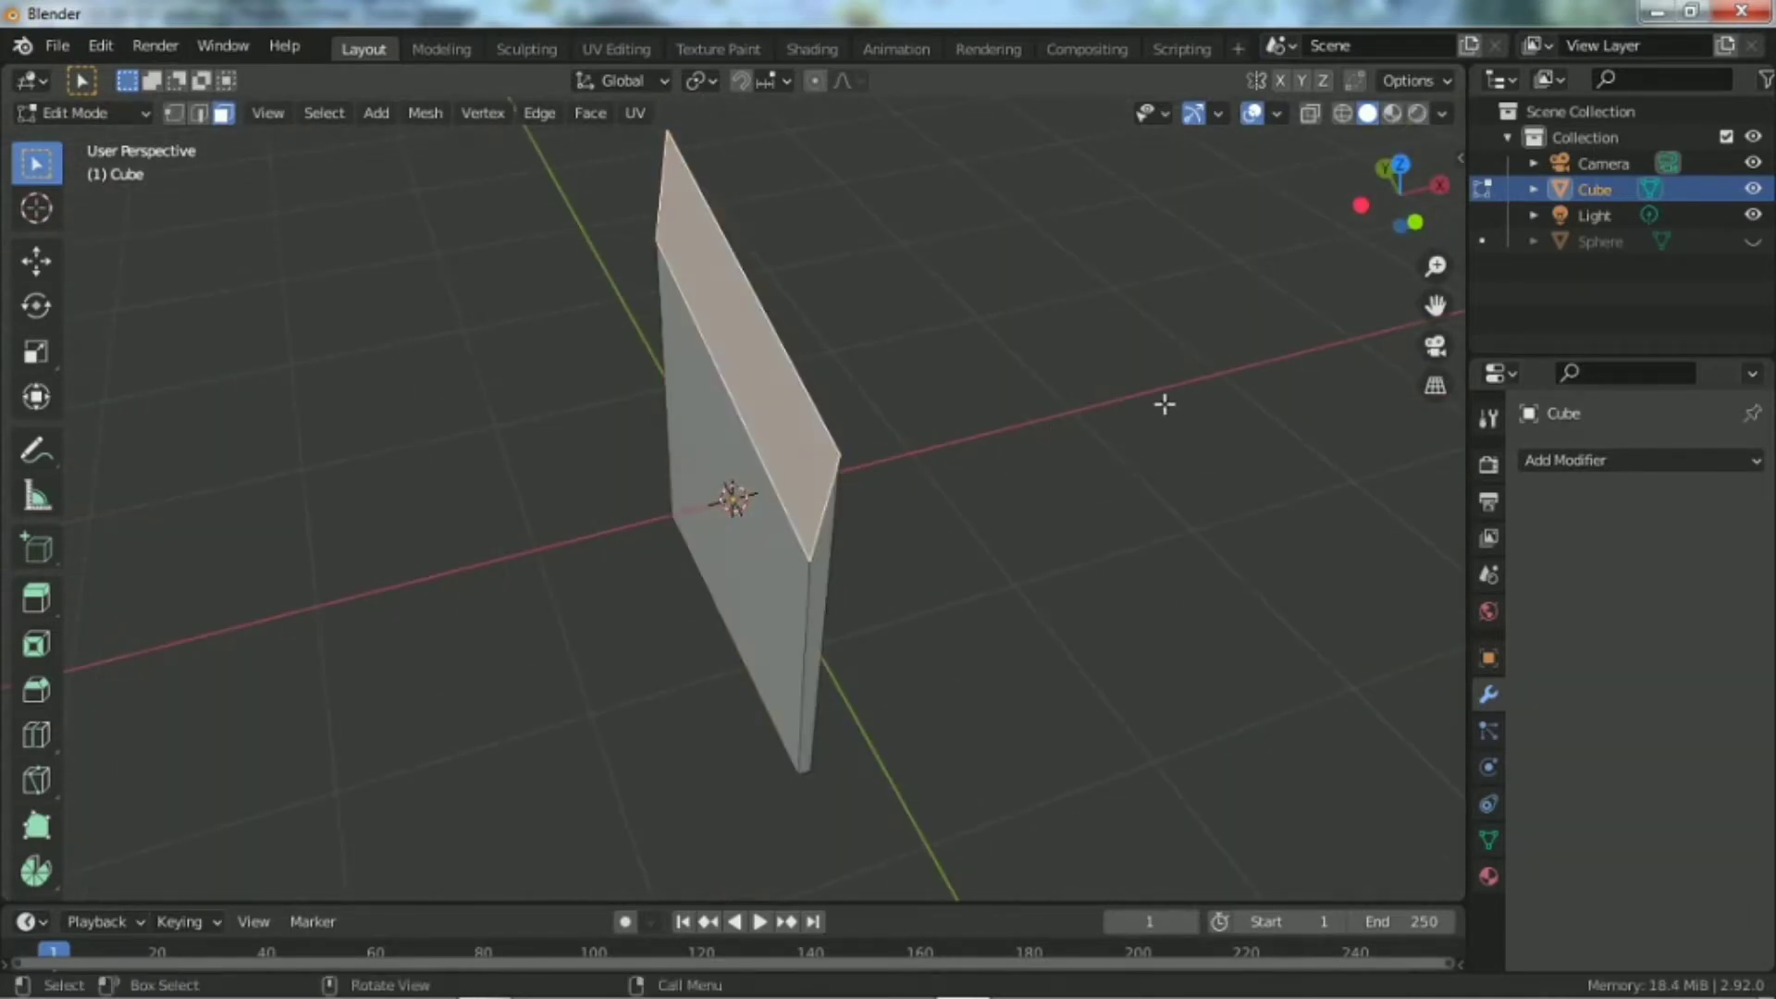
key(r)
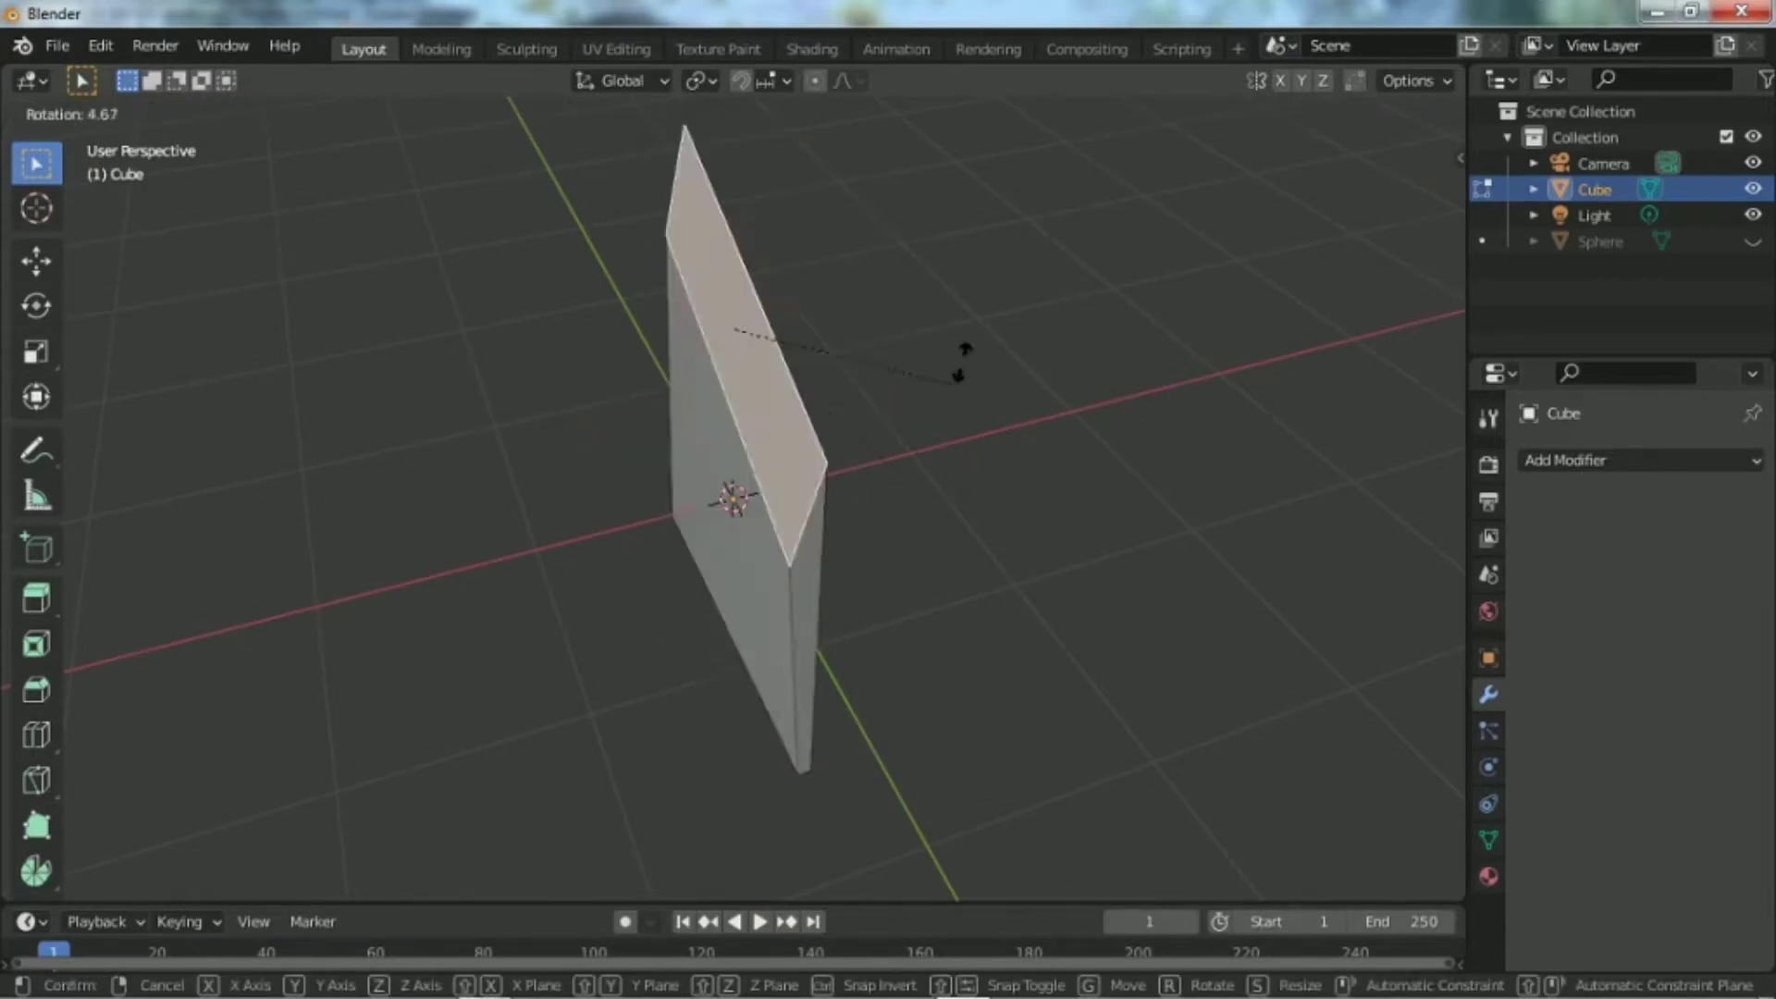
click(1178, 217)
Step: Switch to Object Mode and activate the Move, Rotate, Scale and Transform tools one after another
scroll(1039, 395, down, 3)
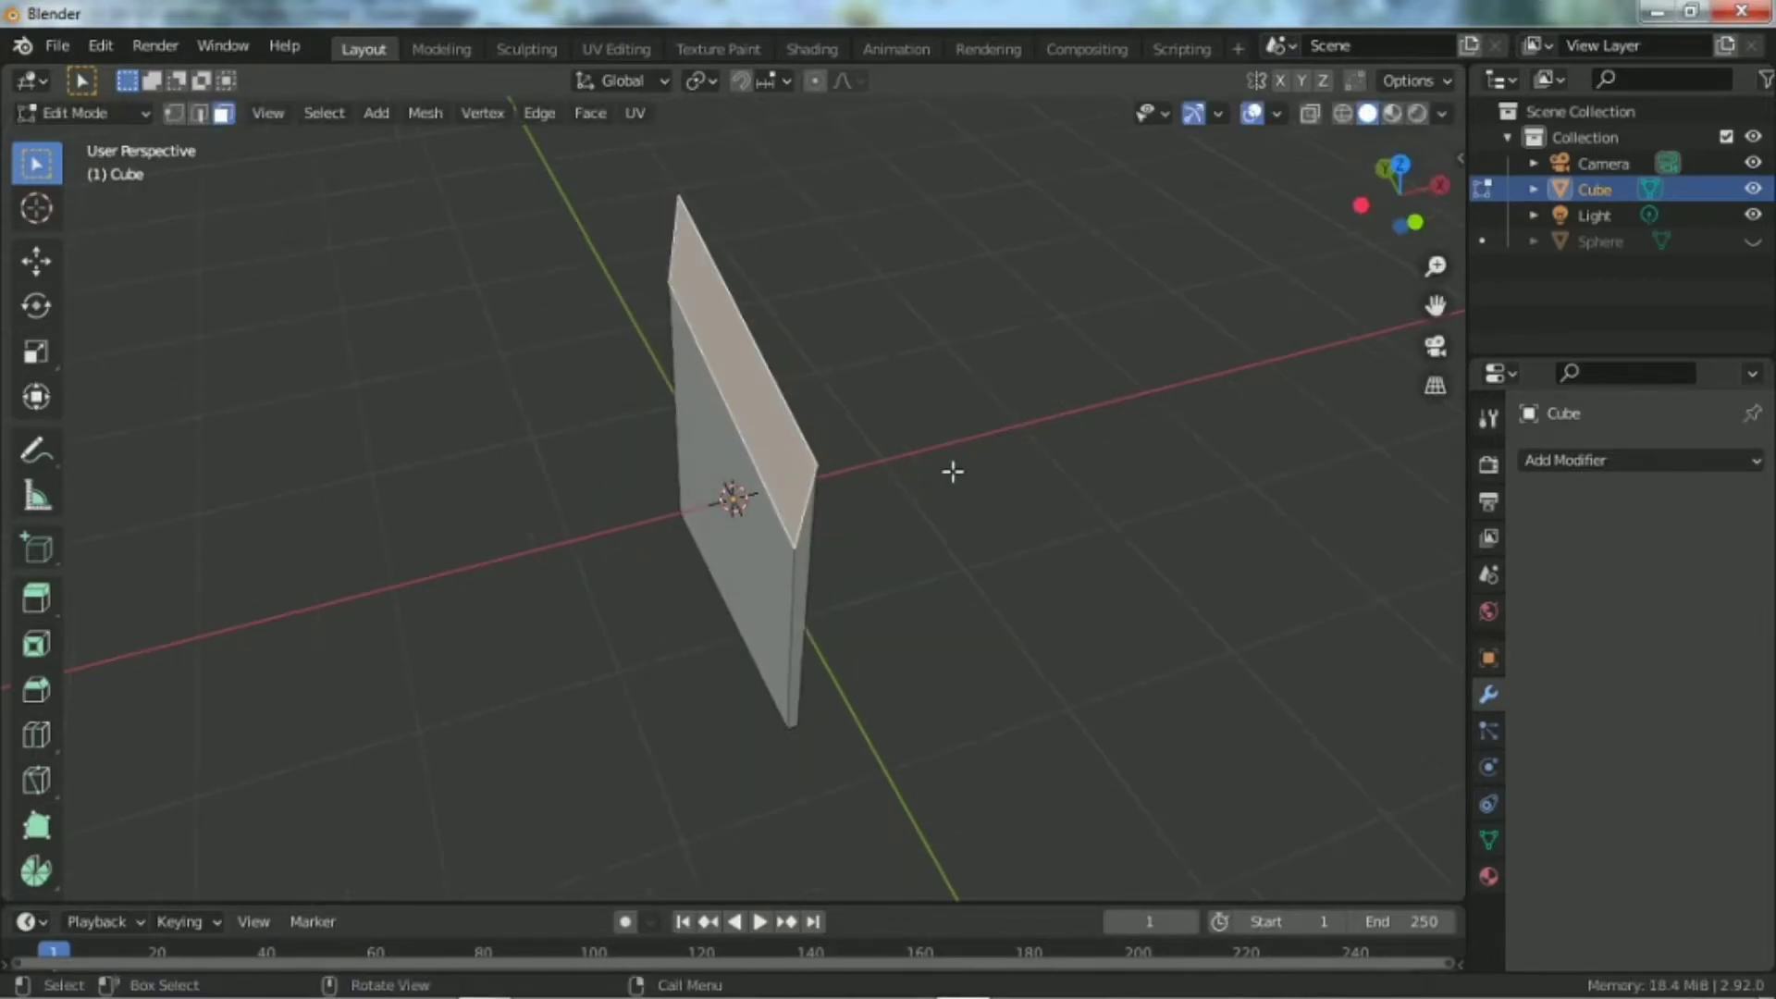
scroll(37, 463, up, 5)
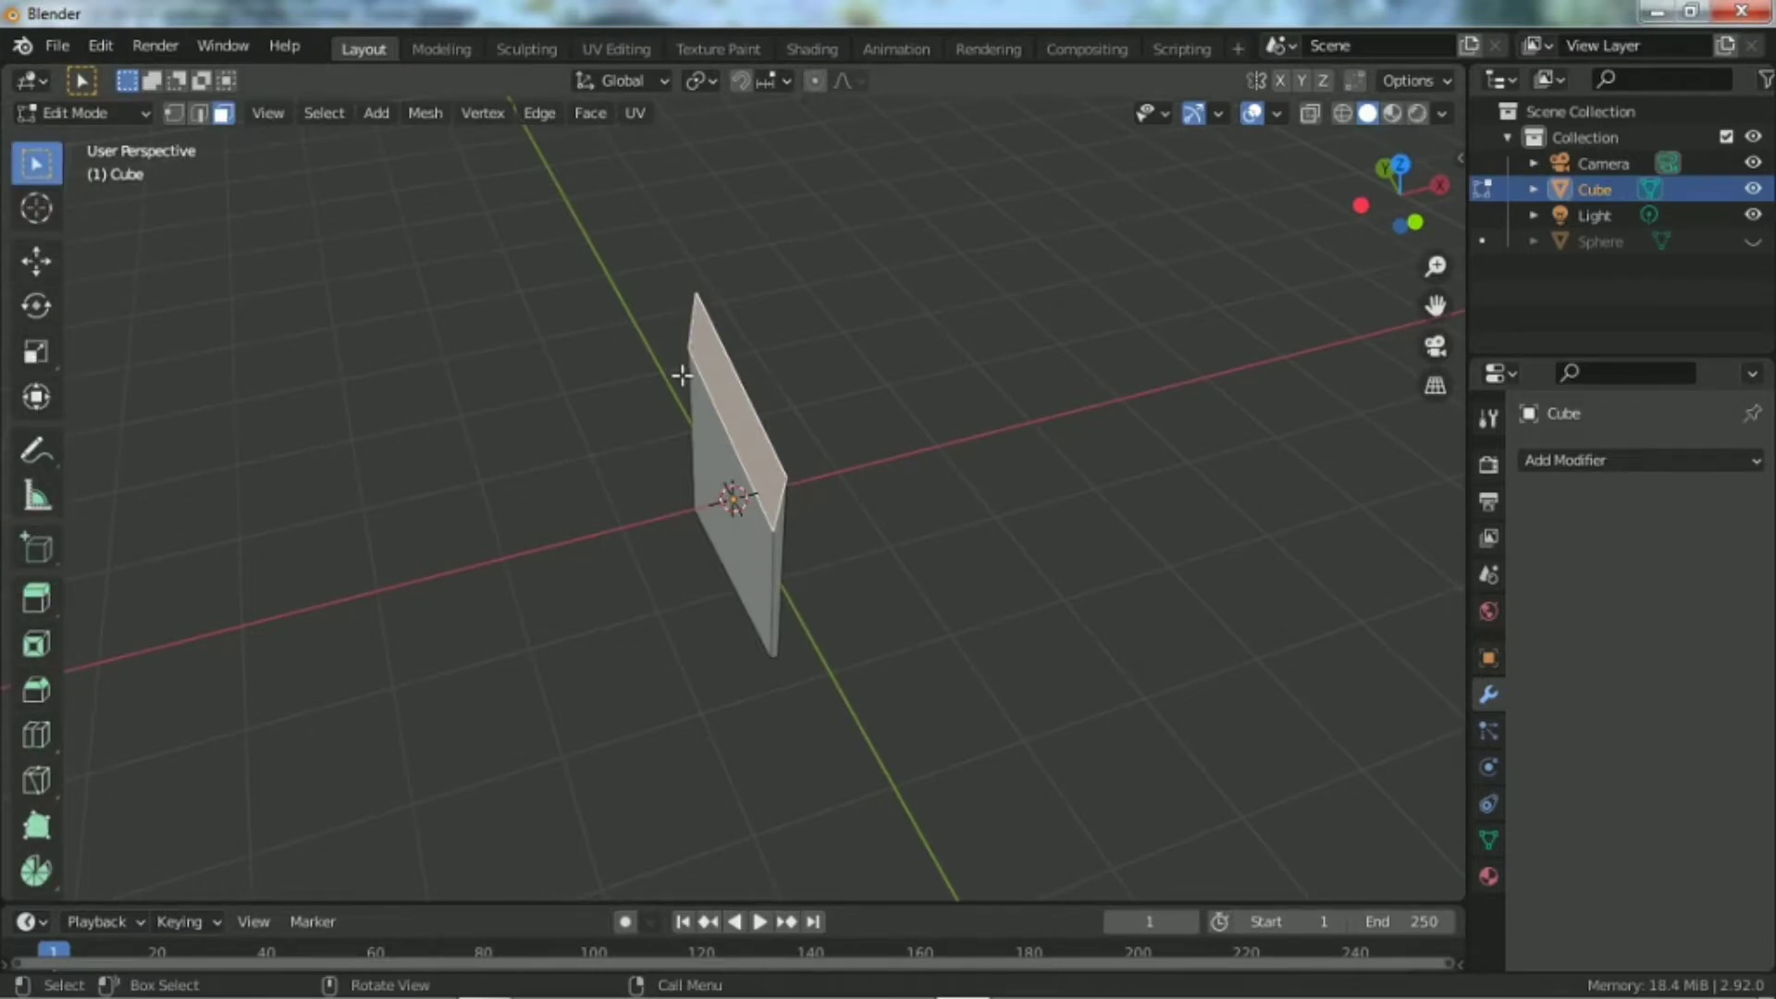
key(Tab)
click(36, 261)
click(37, 305)
click(36, 351)
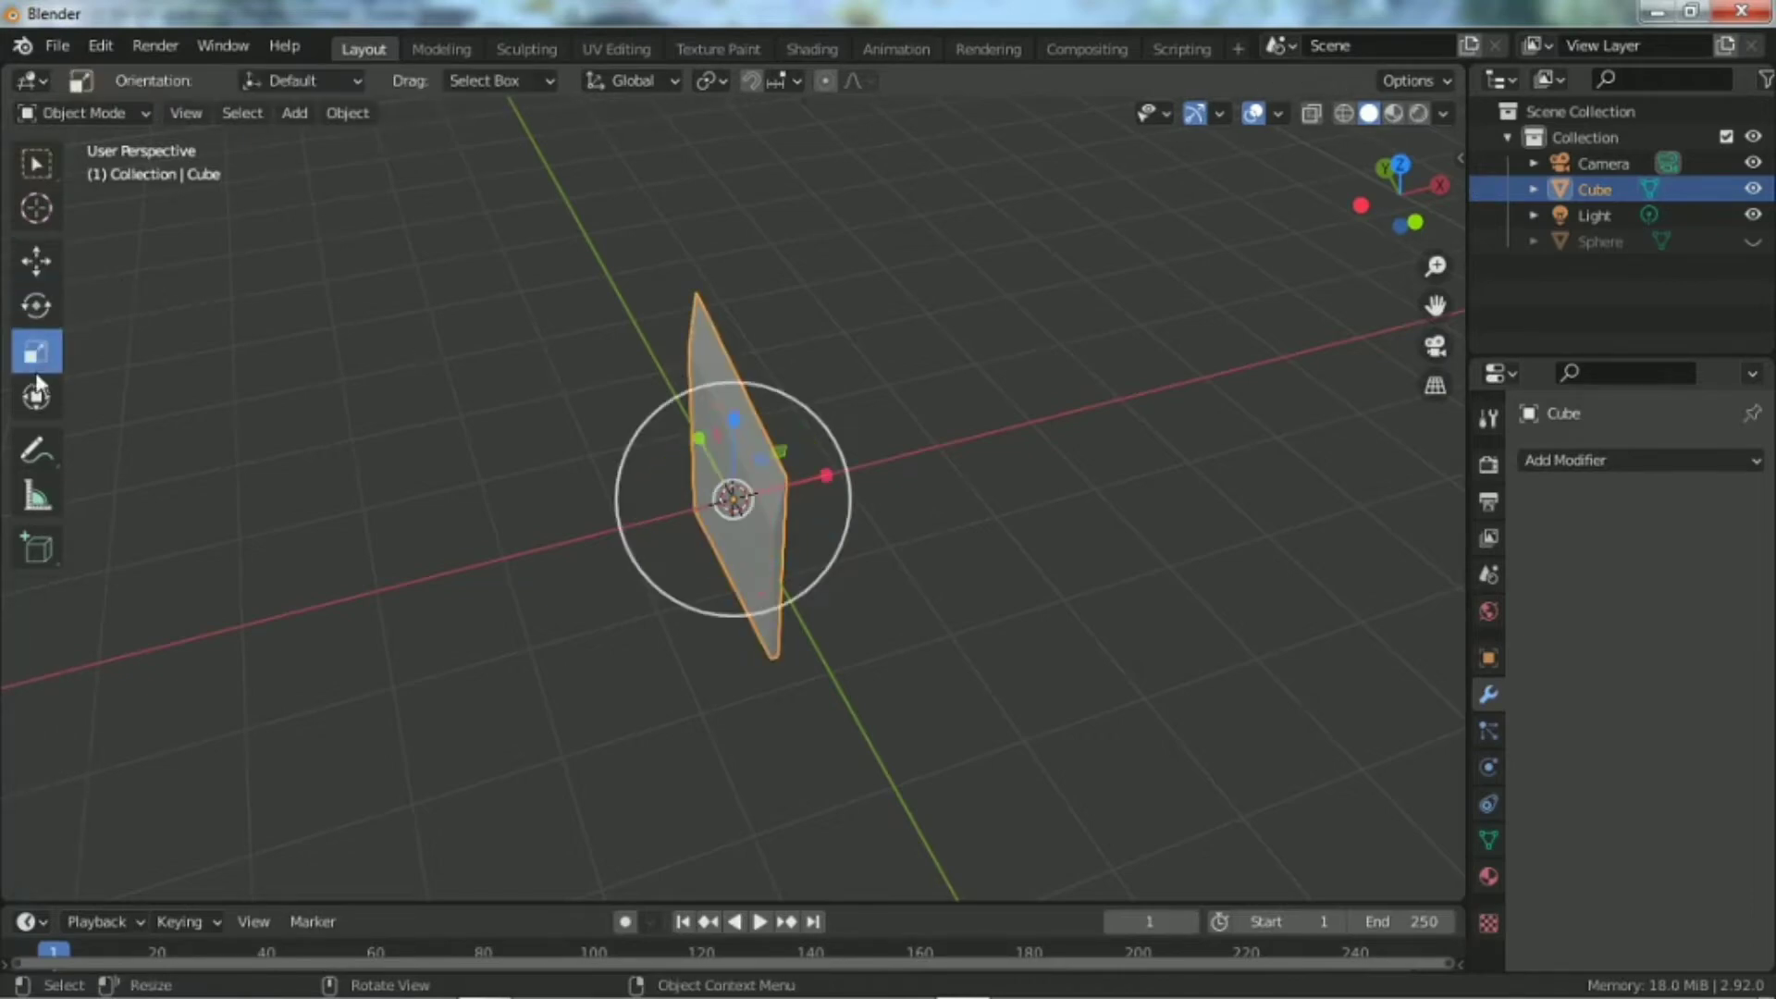
click(36, 398)
Step: Return to Edit Mode, activate the Move tool and look through the additional mesh editing tools such as Add Cube
key(Tab)
click(36, 265)
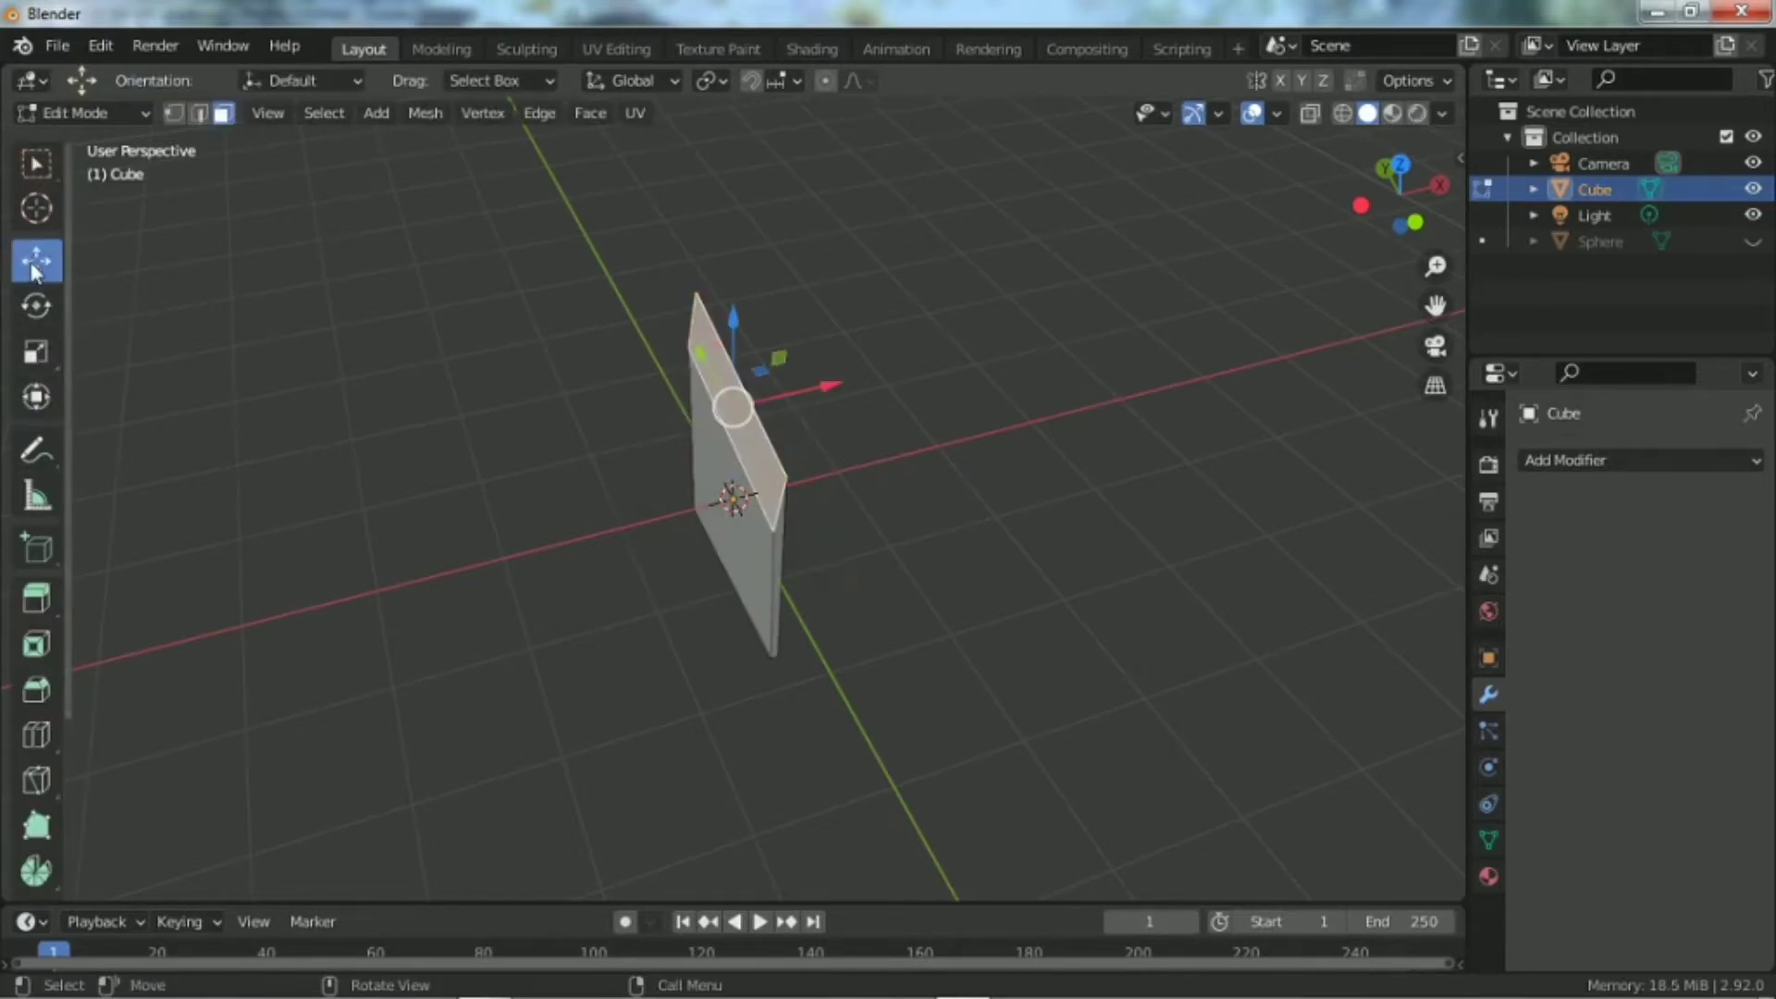
scroll(702, 405, up, 1)
mouse_move(821, 371)
mouse_down()
mouse_move(984, 349)
mouse_move(818, 370)
mouse_up()
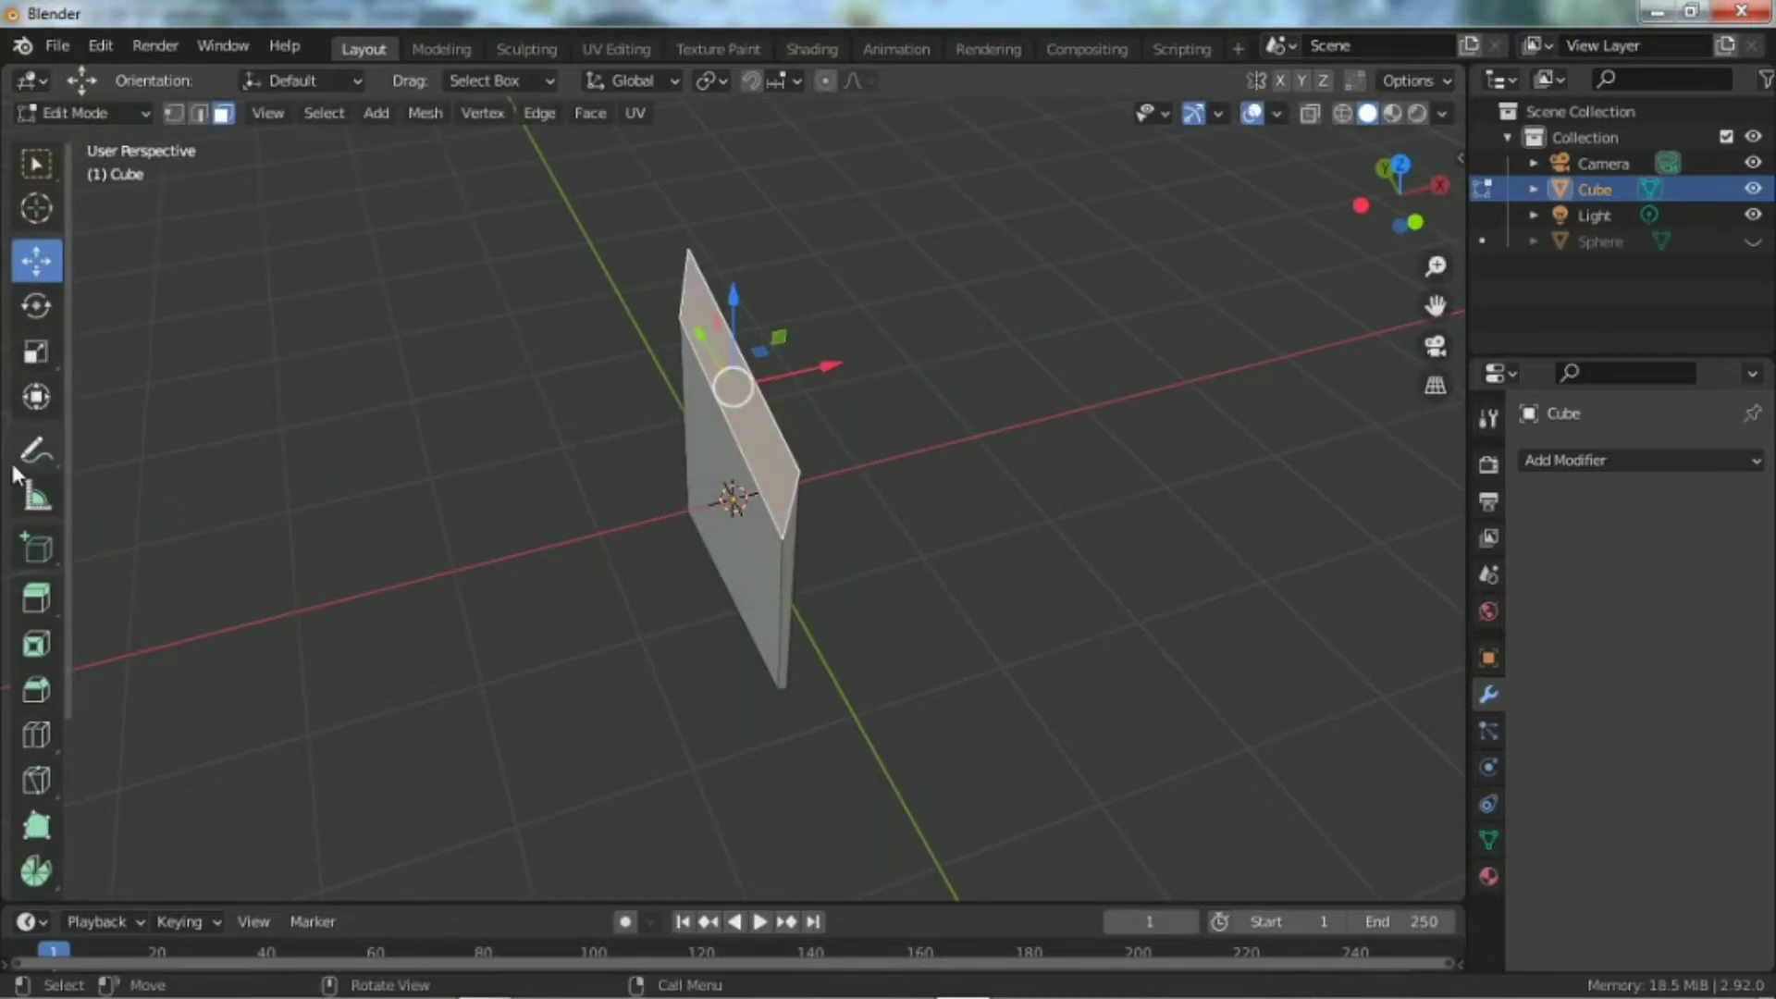
scroll(36, 497, down, 1)
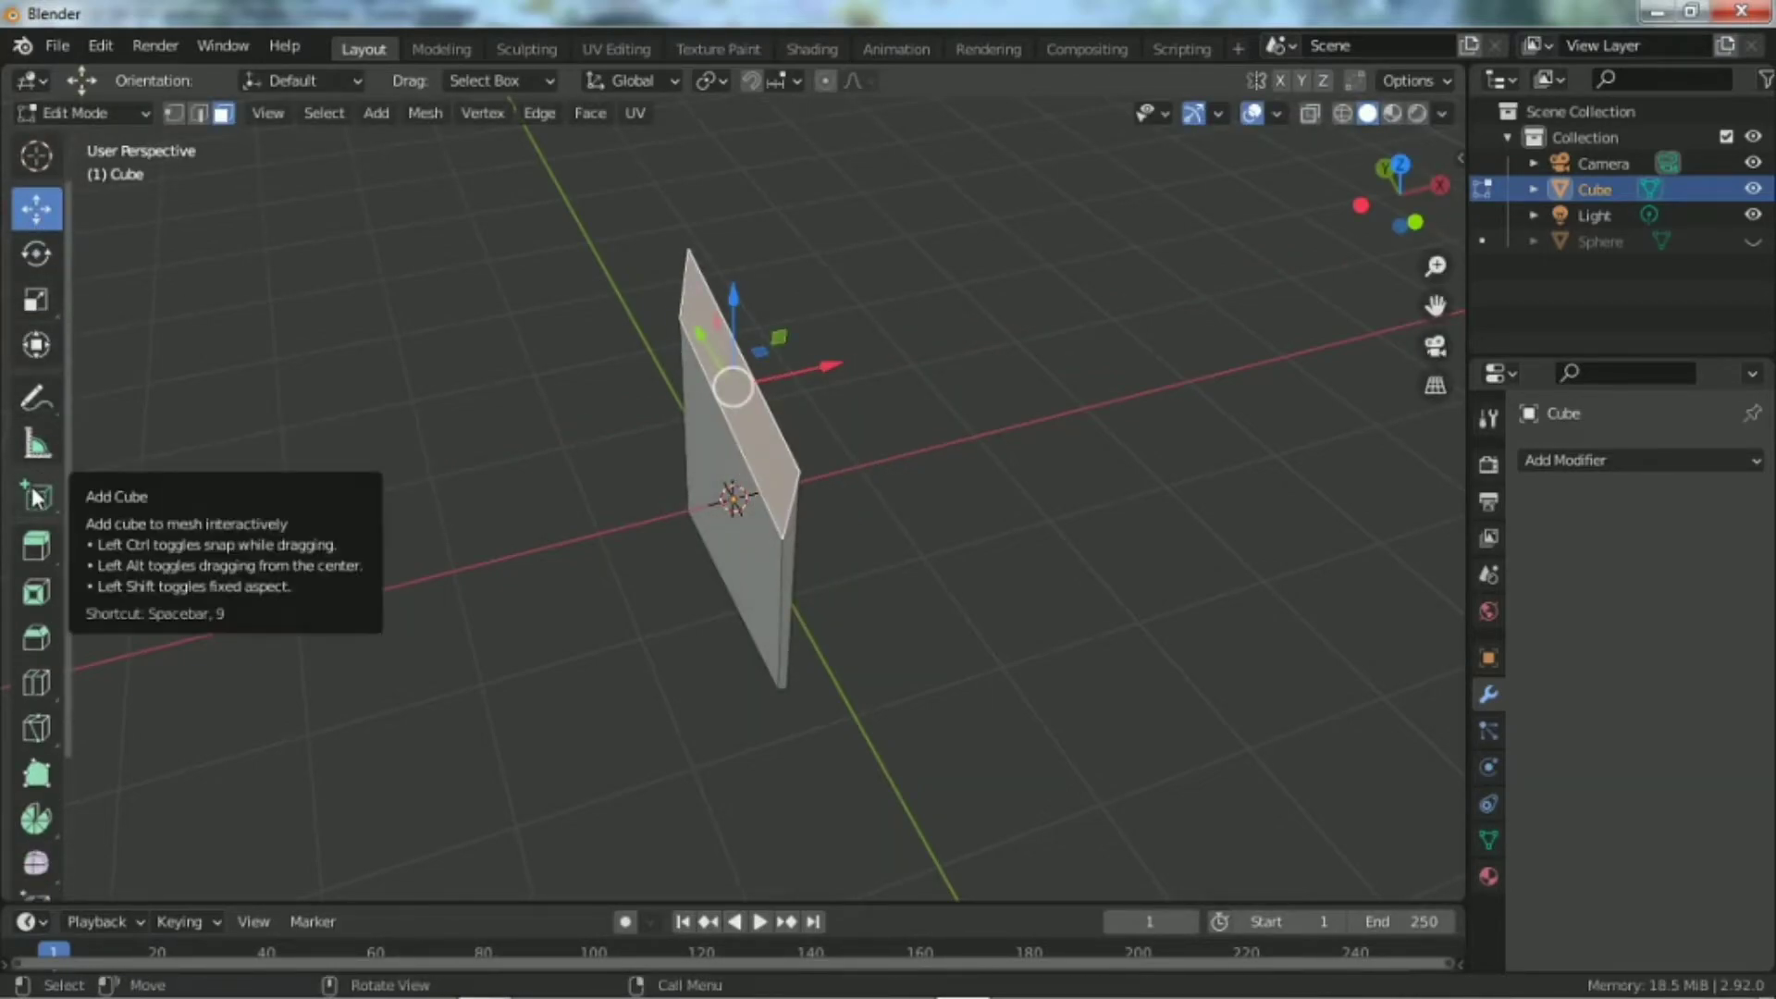
click(33, 493)
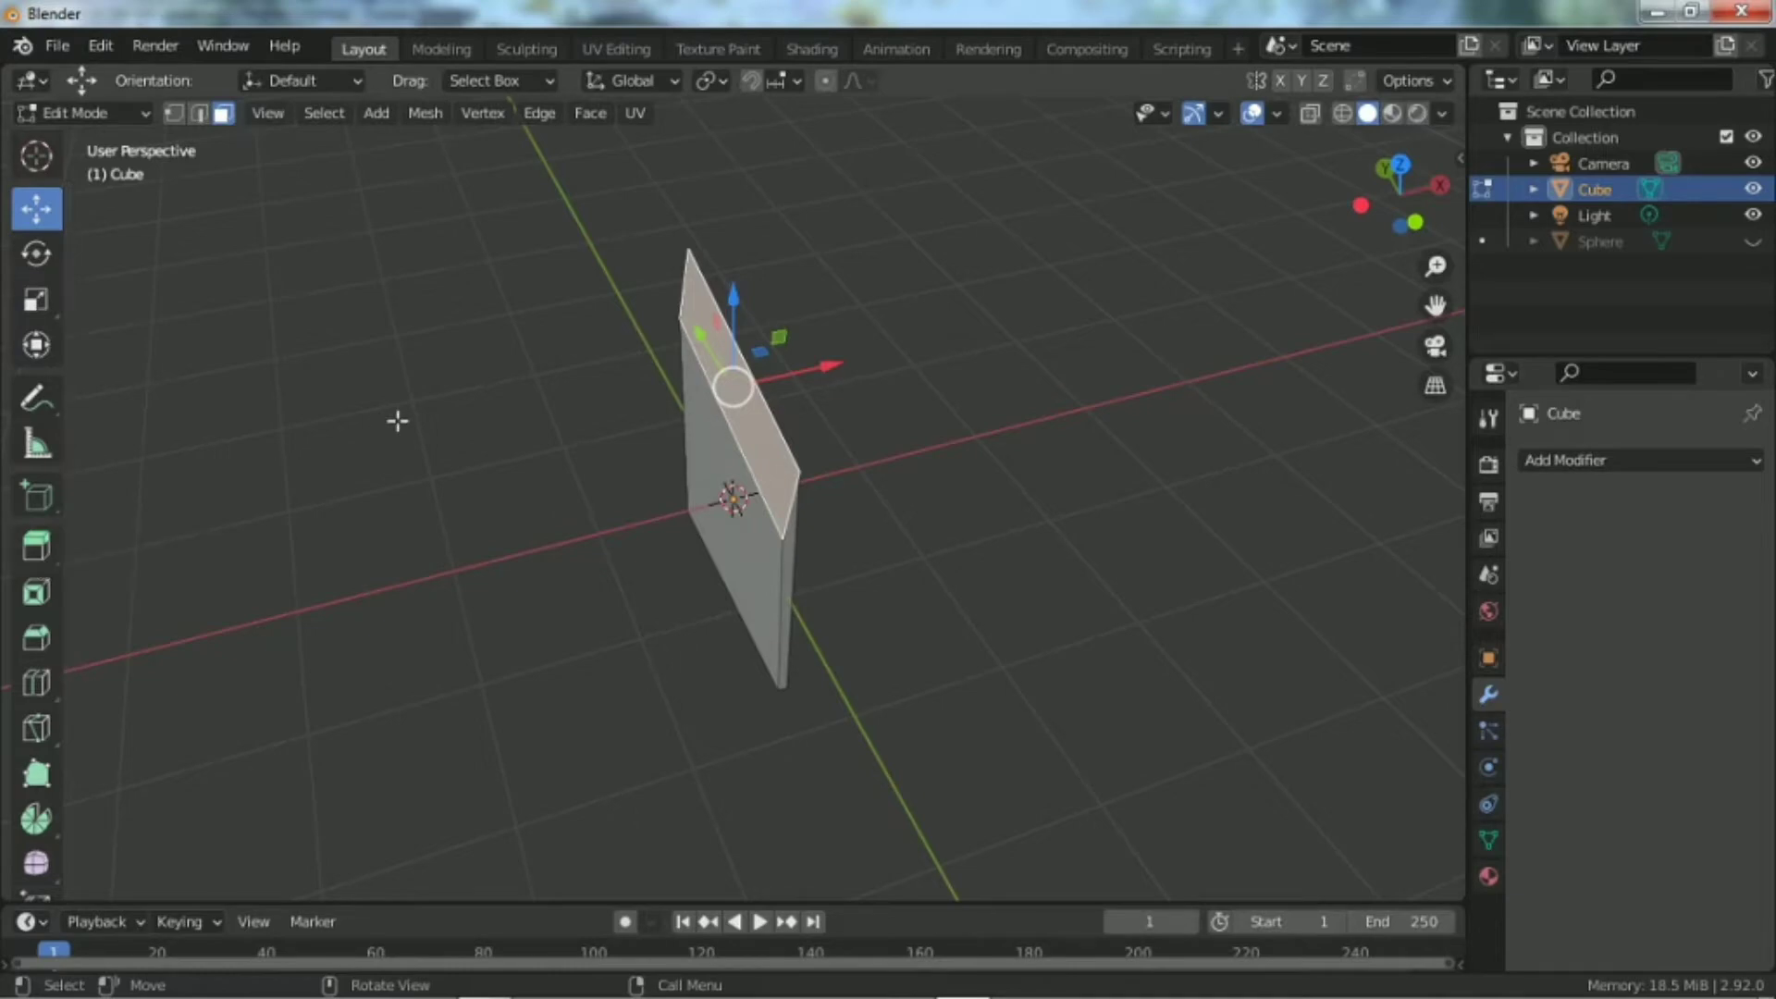
Step: Delete the deformed cube in Object Mode and add a new default cube mesh
key(Tab)
key(Delete)
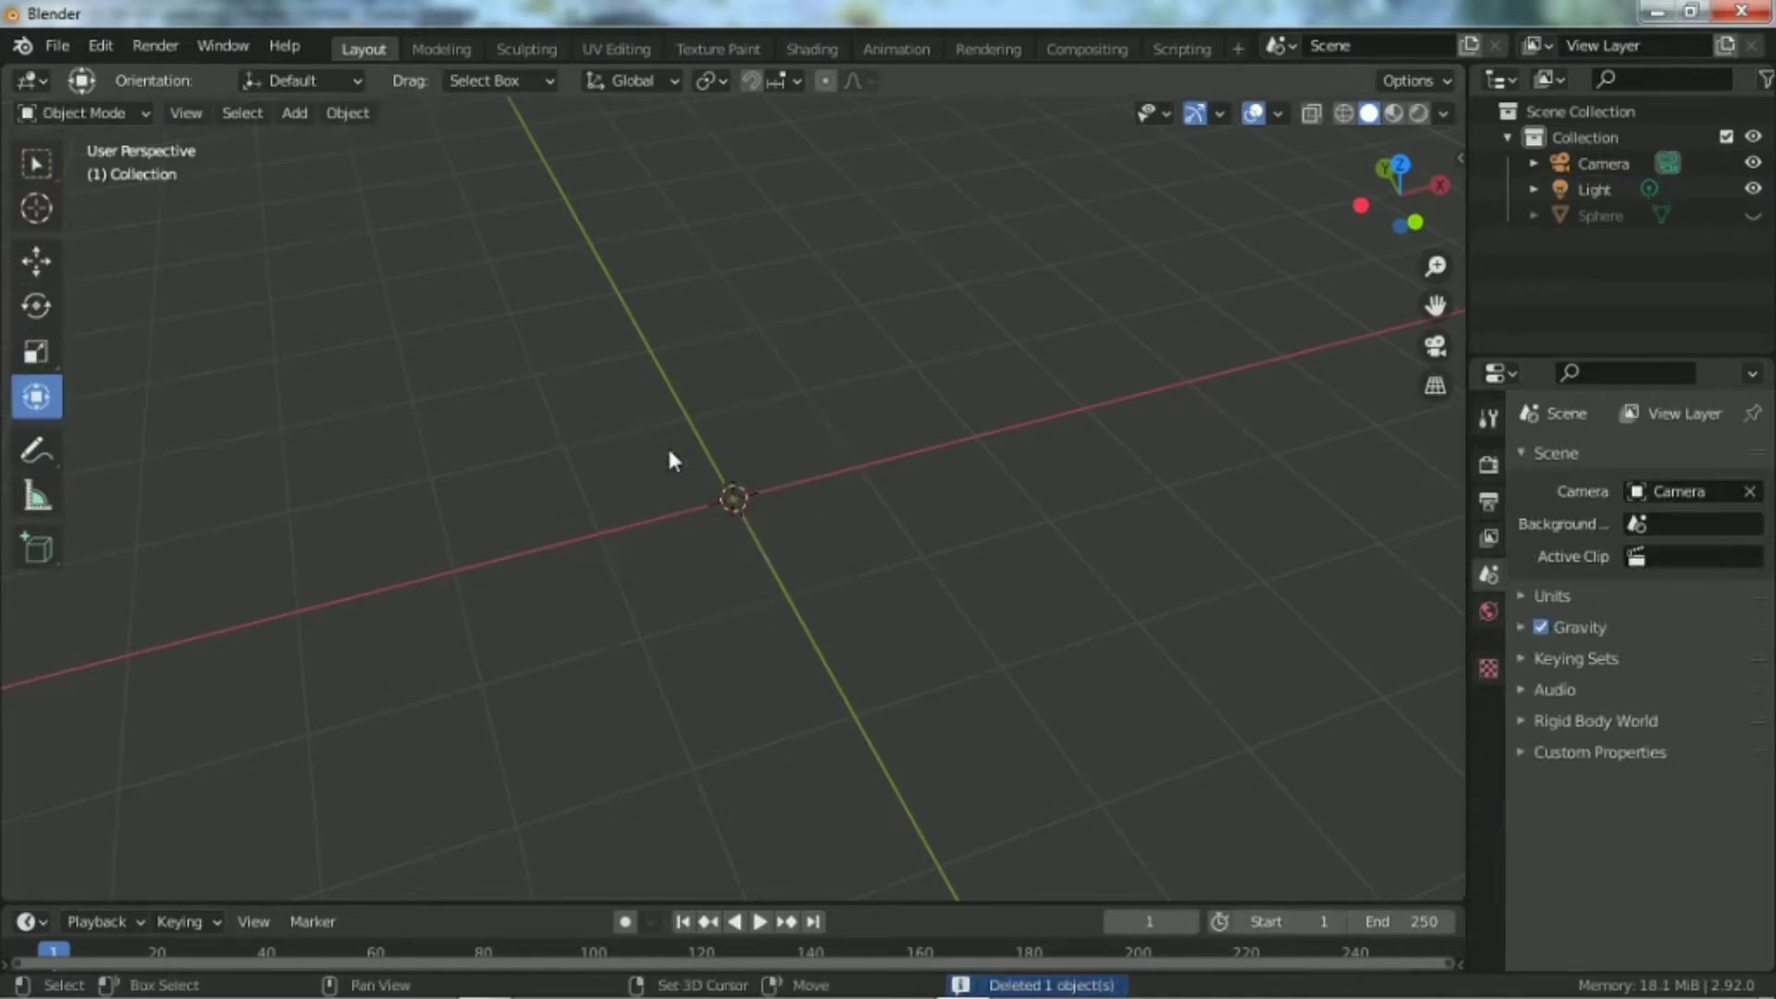
key(shift+a)
mouse_move(697, 421)
click(740, 442)
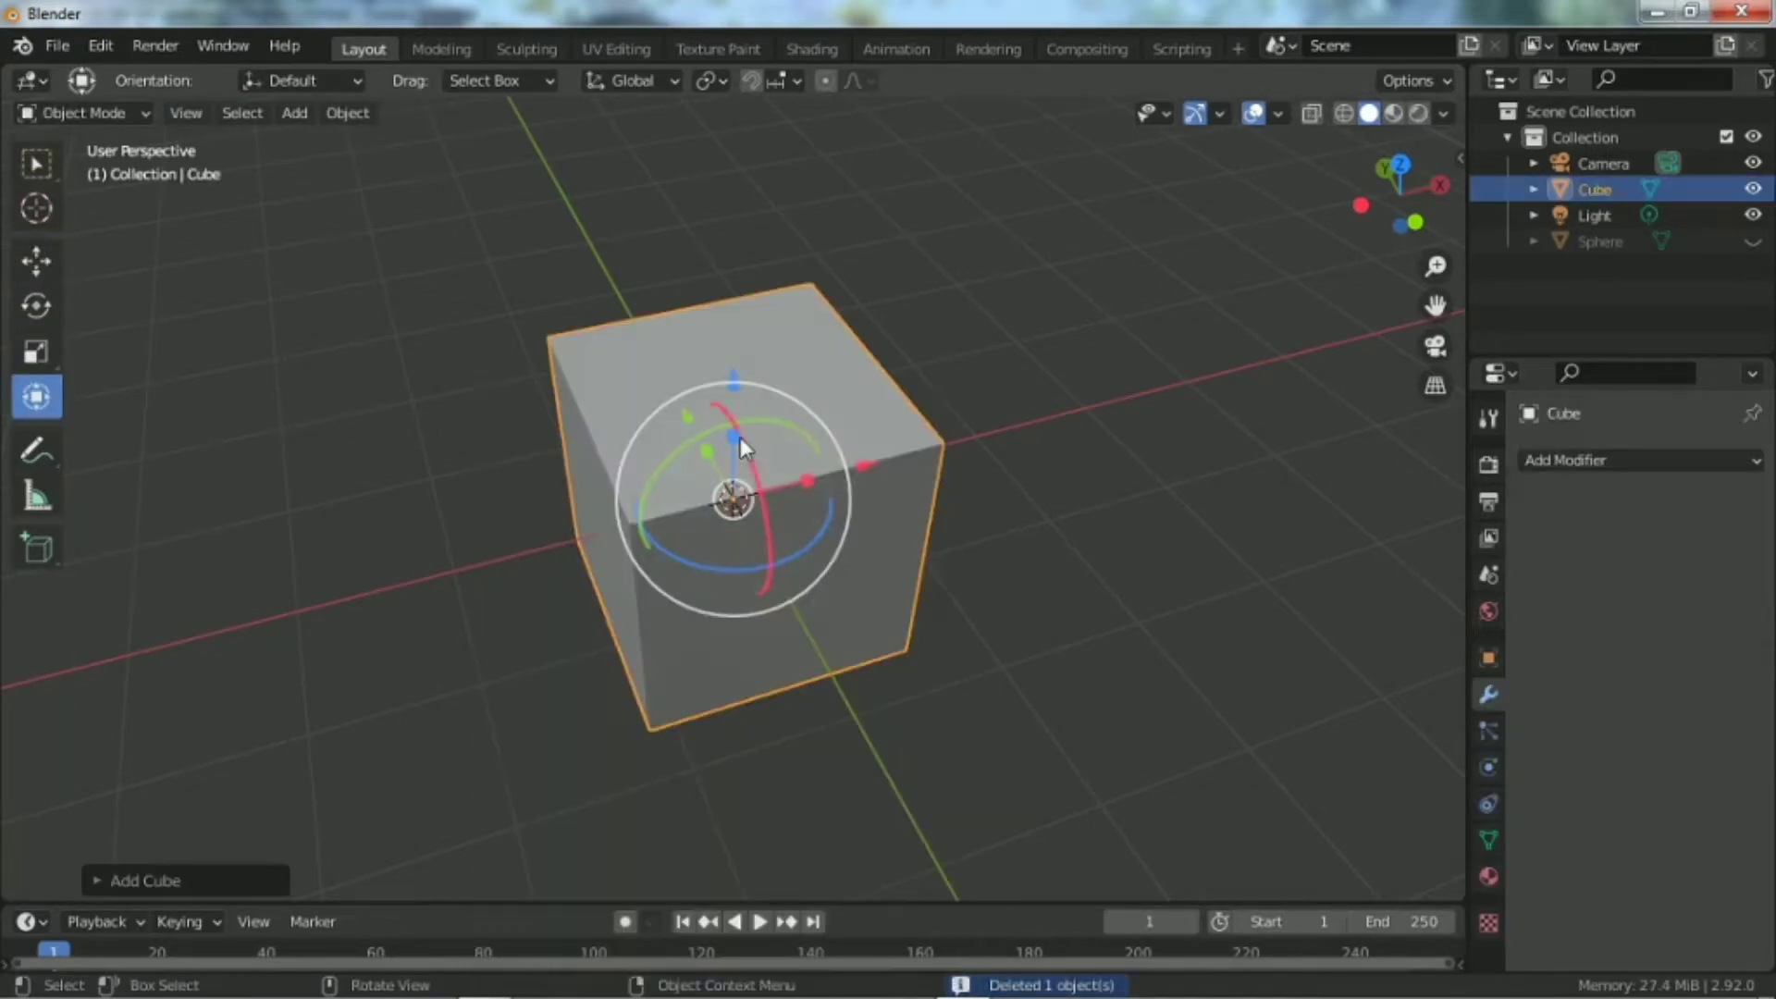
Step: Enter Edit Mode on the new cube, activate the Extrude Region tool and select the top face
key(Tab)
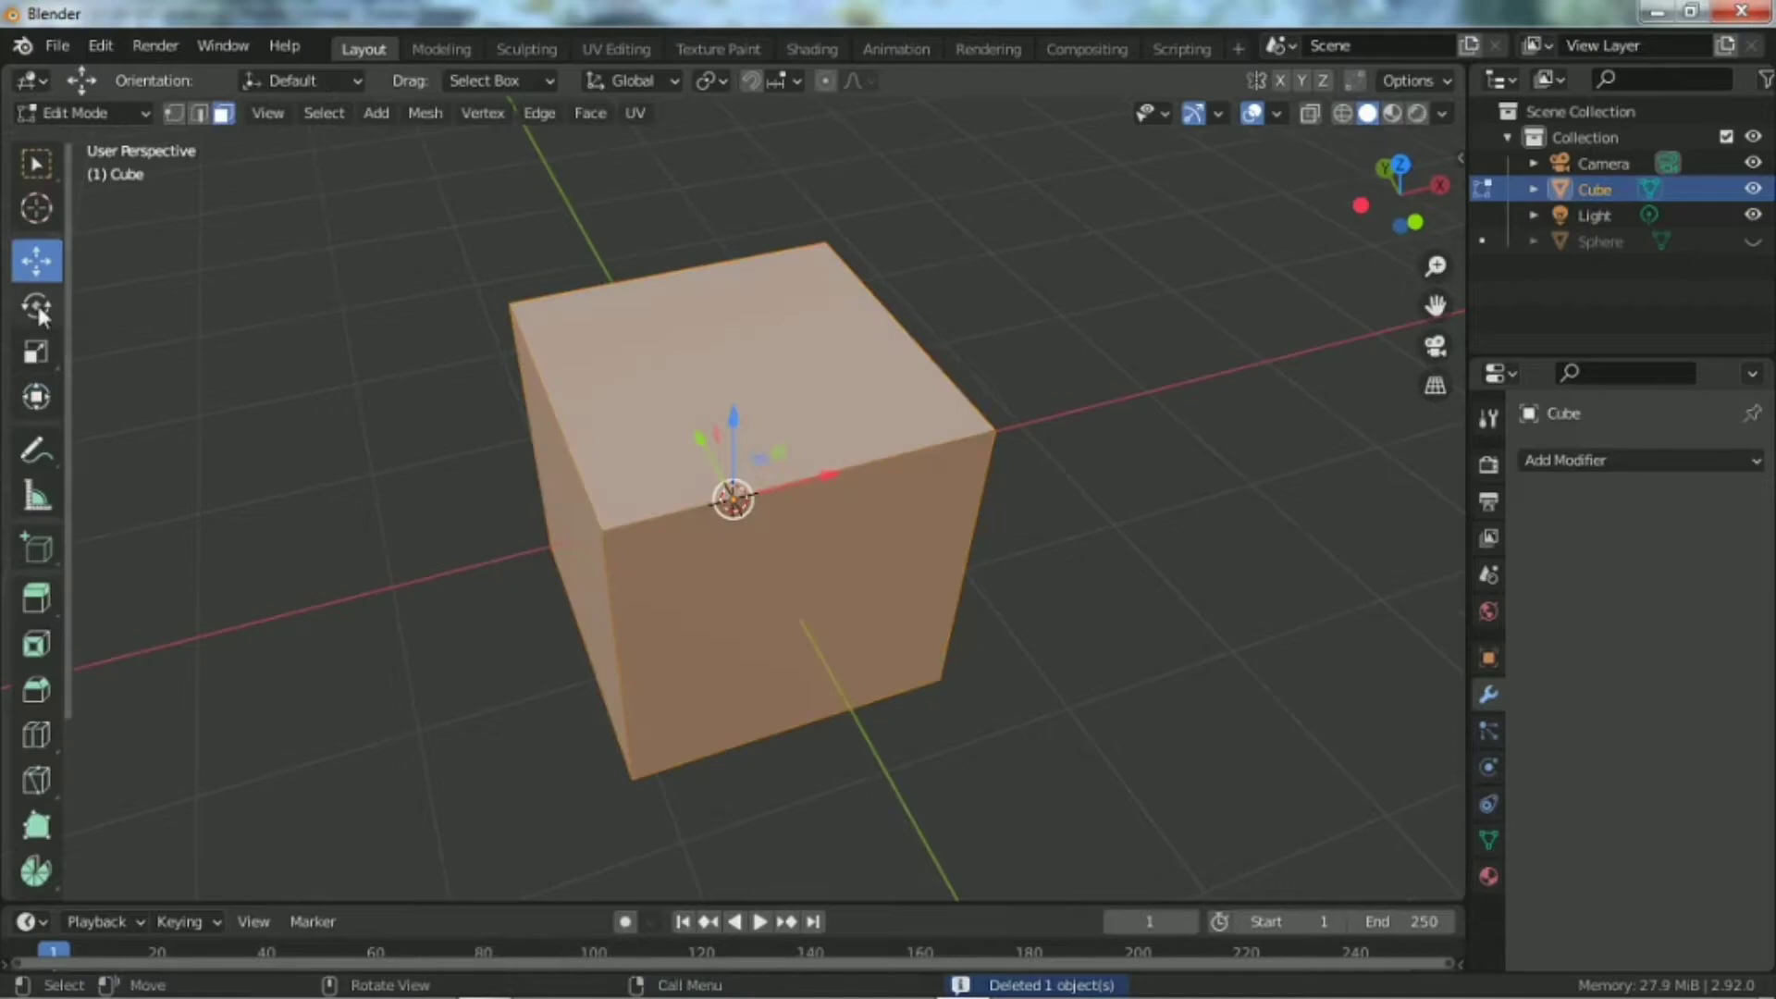
click(37, 599)
click(1408, 595)
scroll(720, 426, down, 3)
click(720, 426)
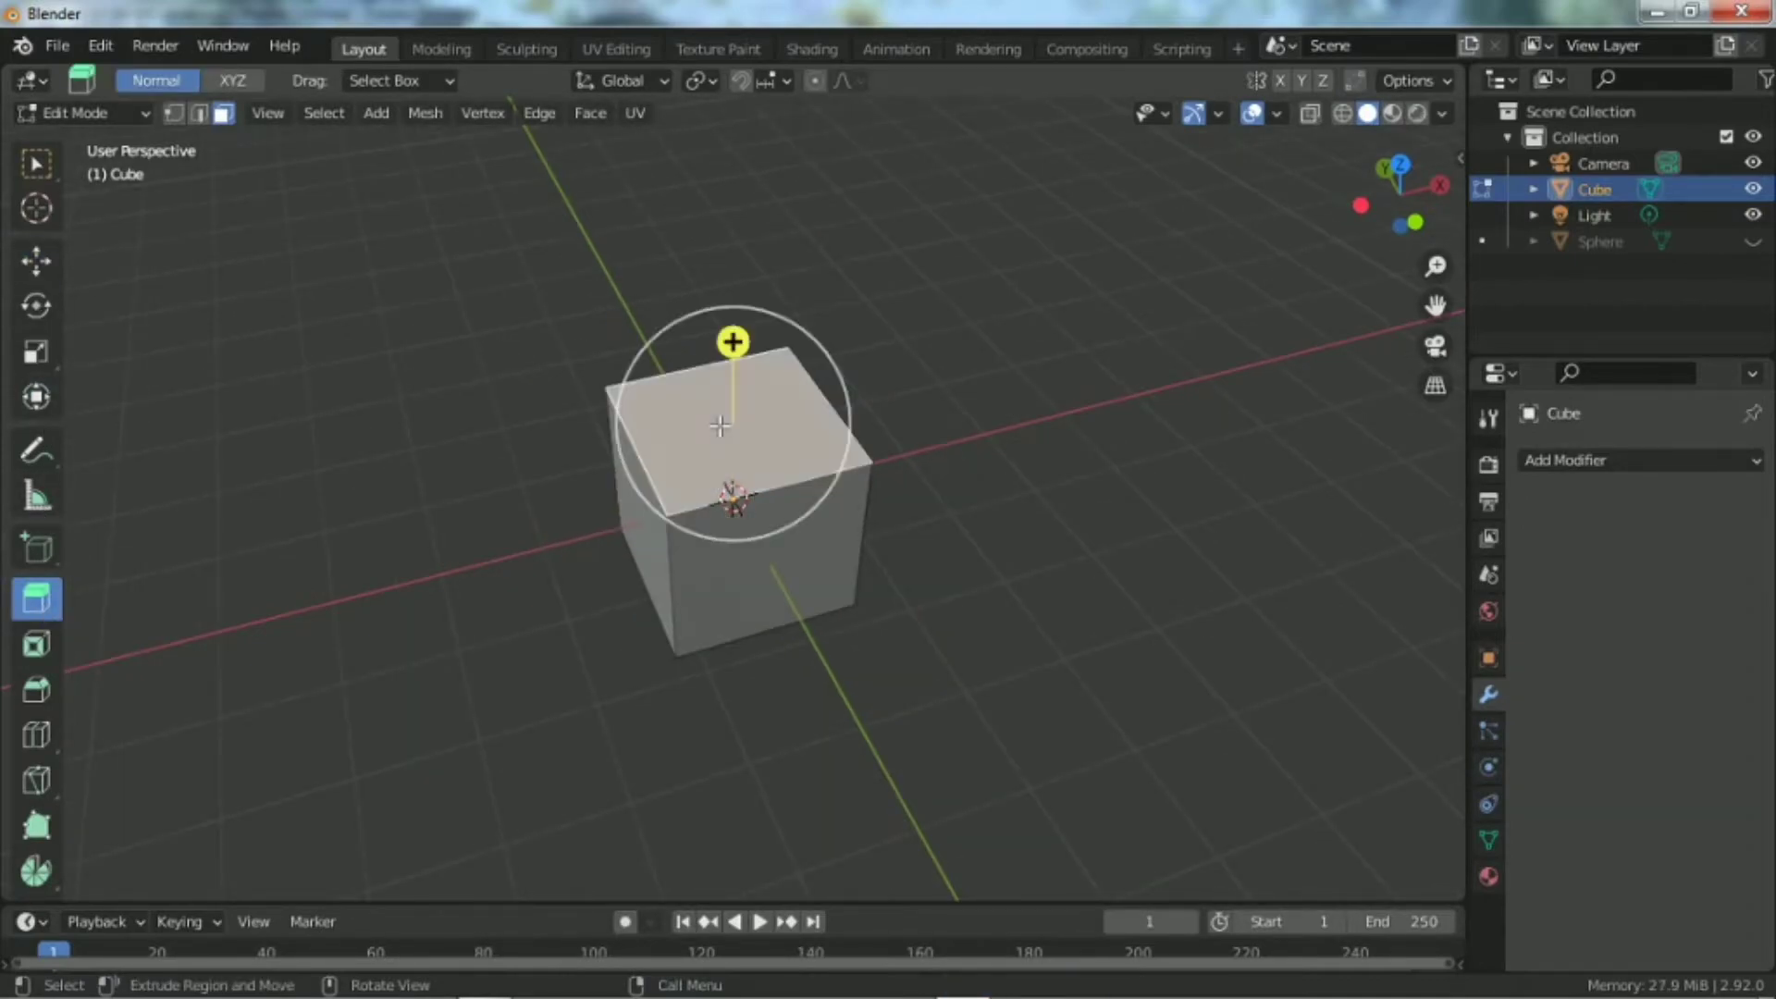
Step: Try stretching the whole cube along global Z in Object Mode, and return to Edit Mode
middle_drag(720, 426, 694, 375)
drag(1379, 235, 1277, 246)
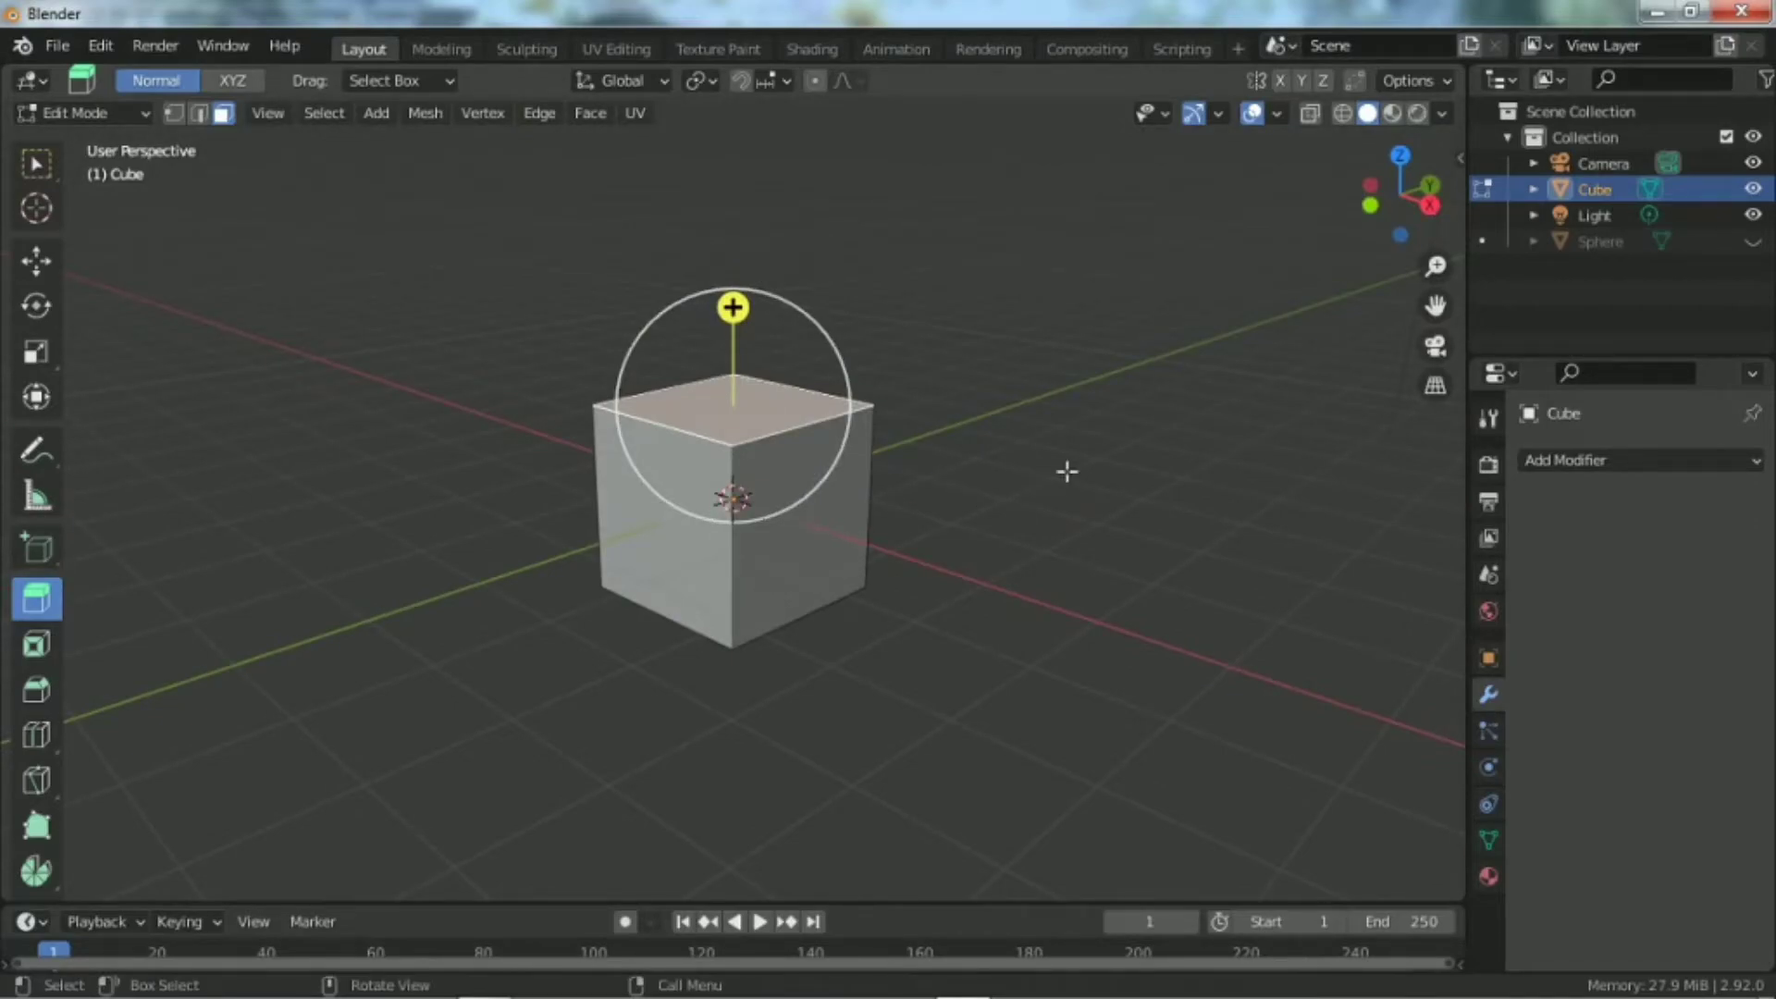
key(Tab)
key(s)
key(z)
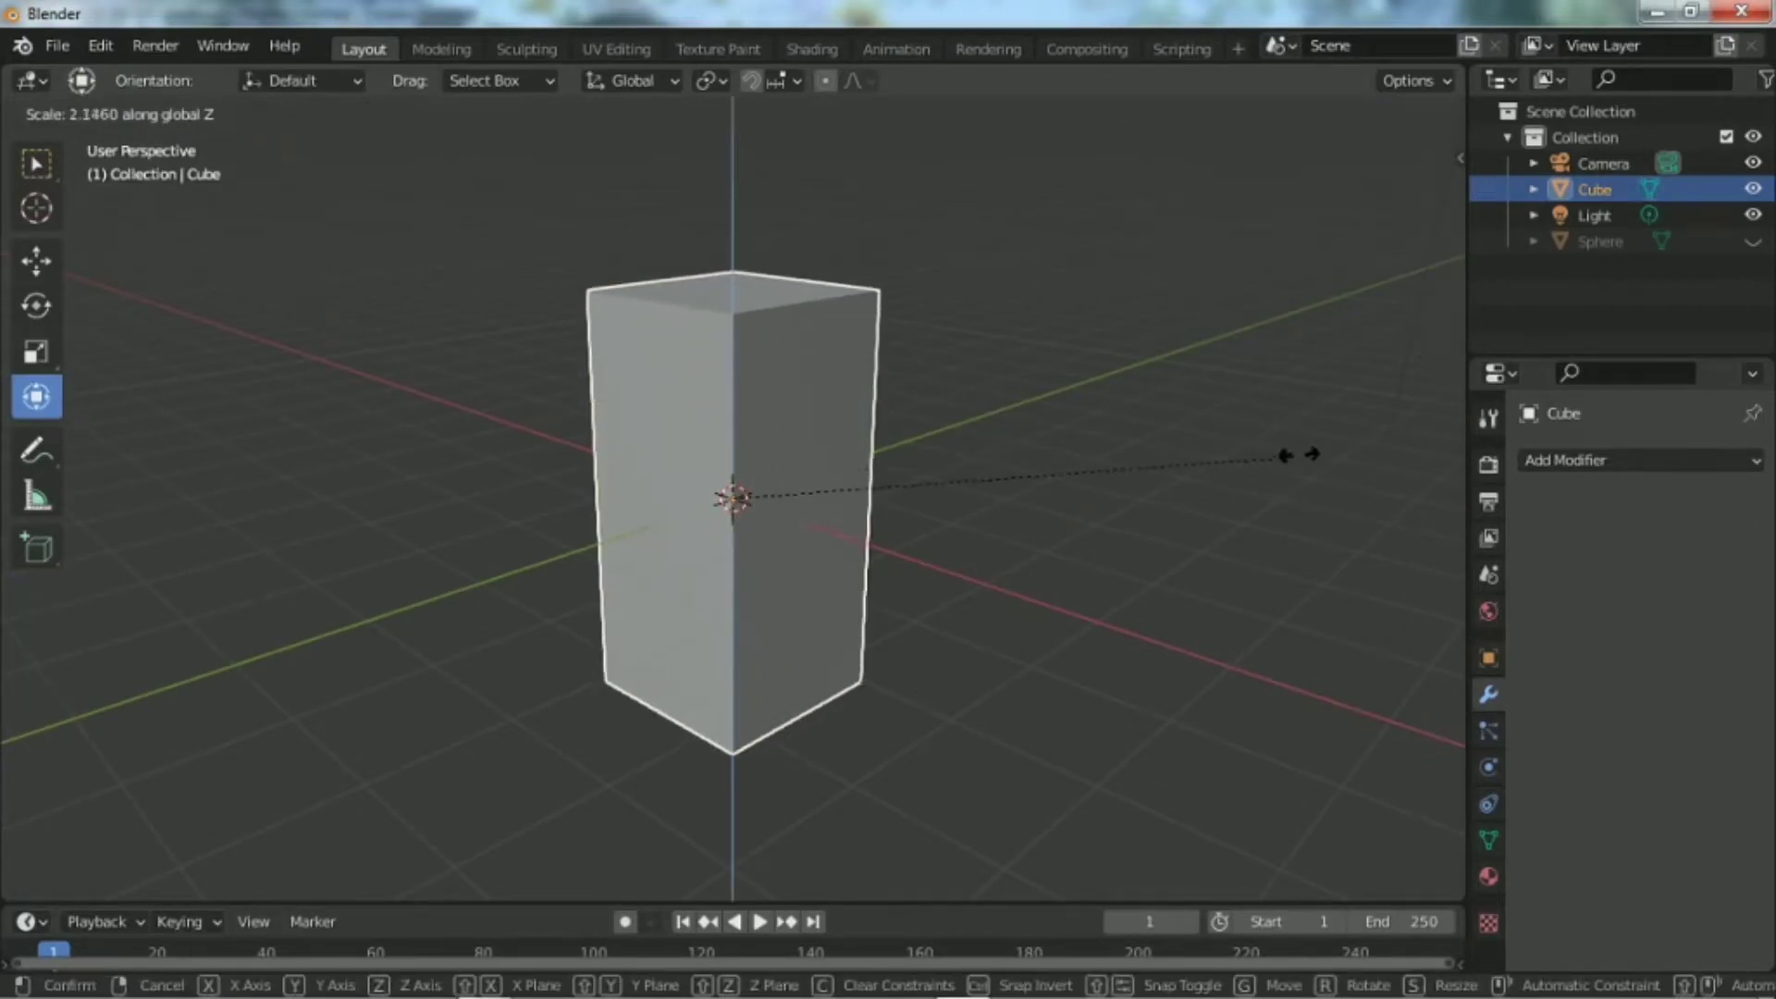
key(Escape)
key(Tab)
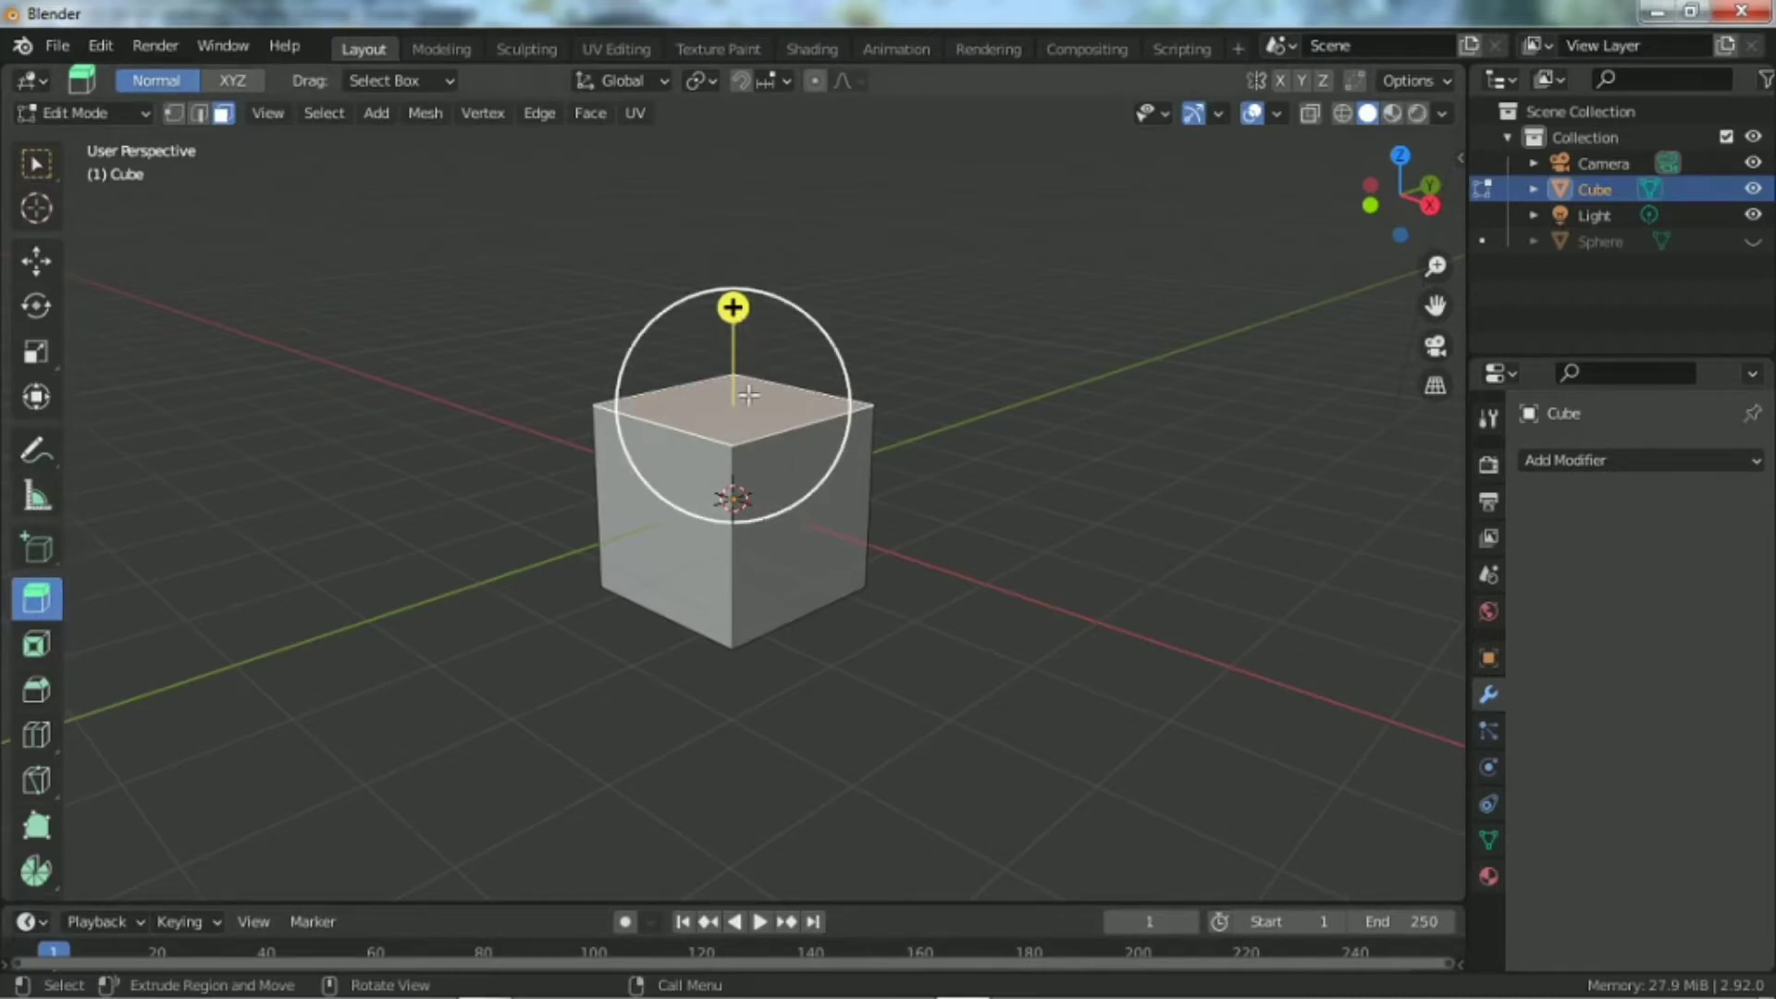
Step: Extrude the cube's top face upward twice to build a tall column with three stacked segments
drag(1394, 193, 1175, 187)
scroll(741, 446, down, 2)
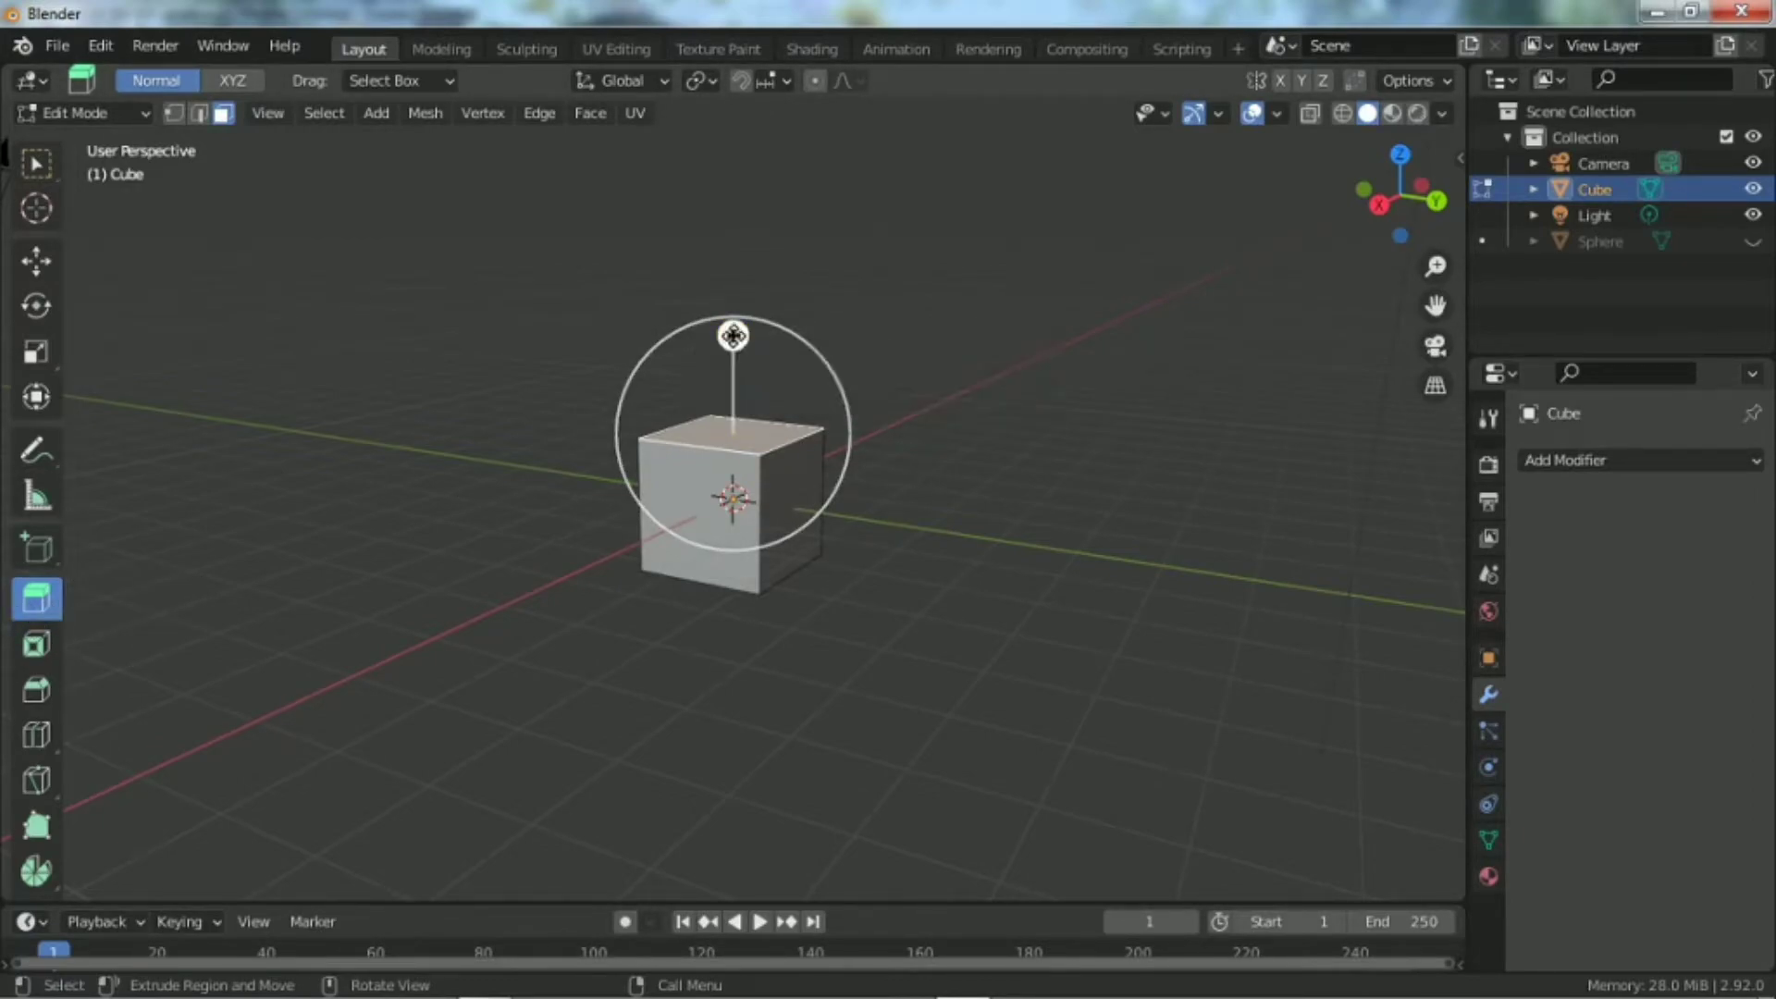
drag(733, 335, 733, 95)
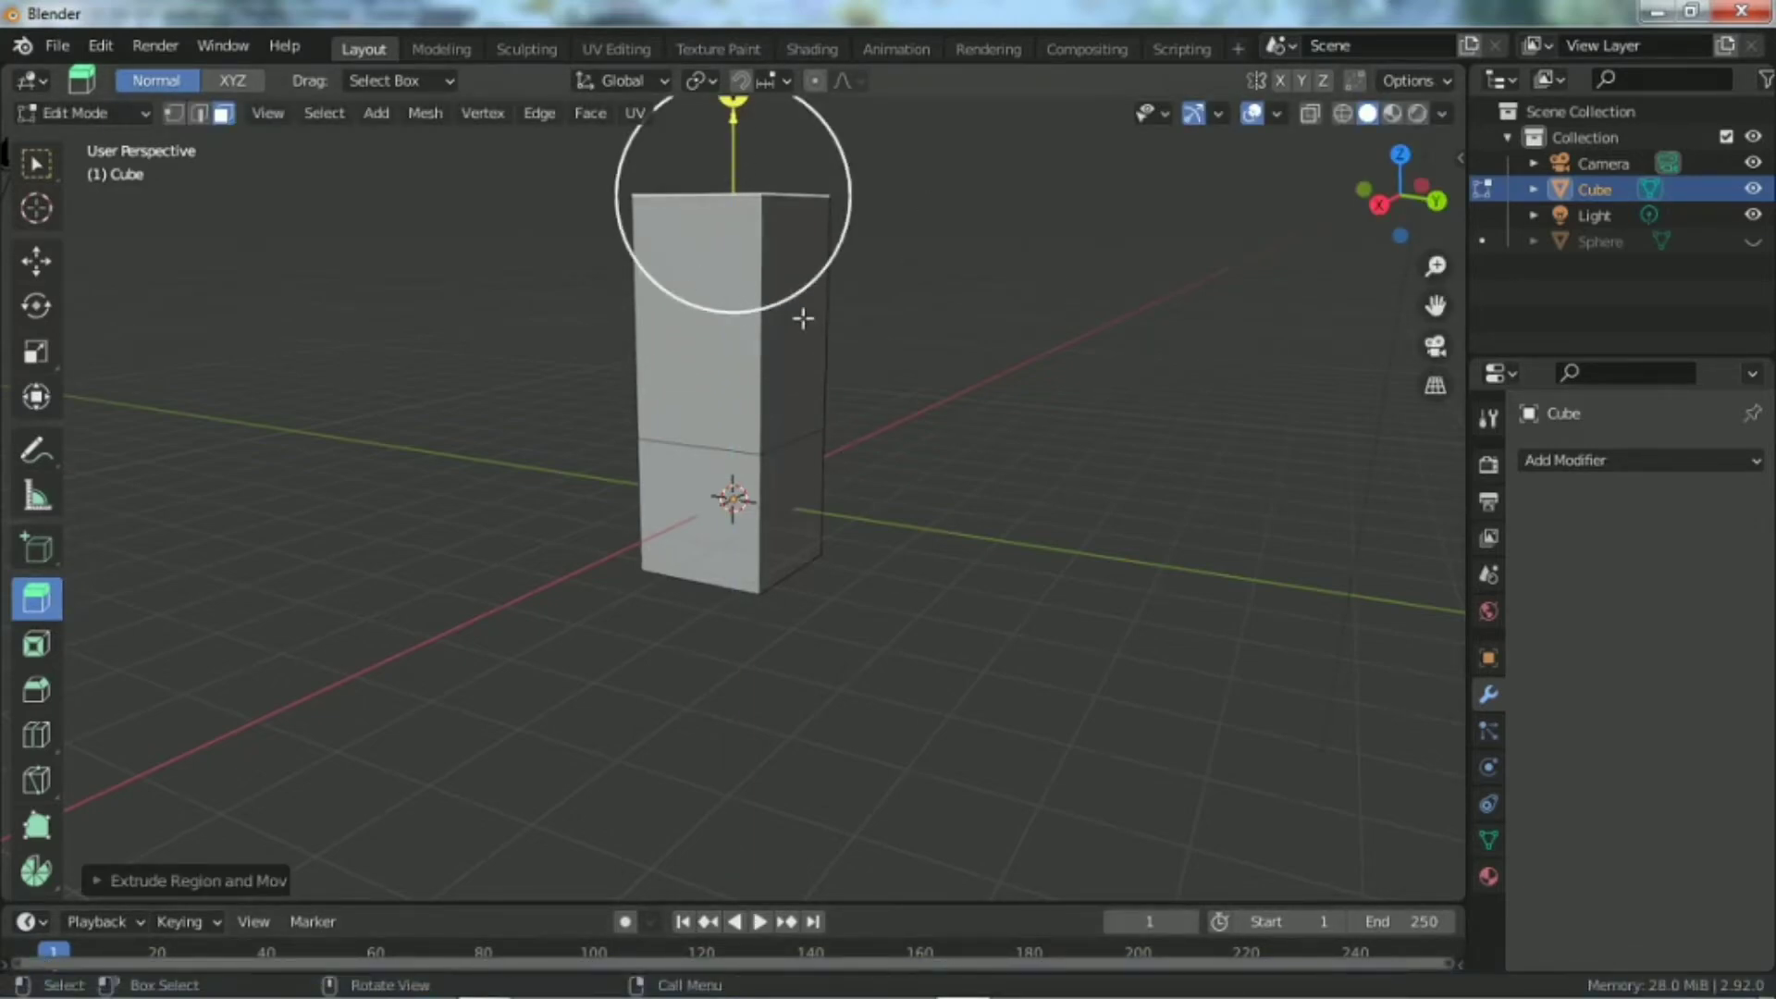
scroll(803, 318, down, 3)
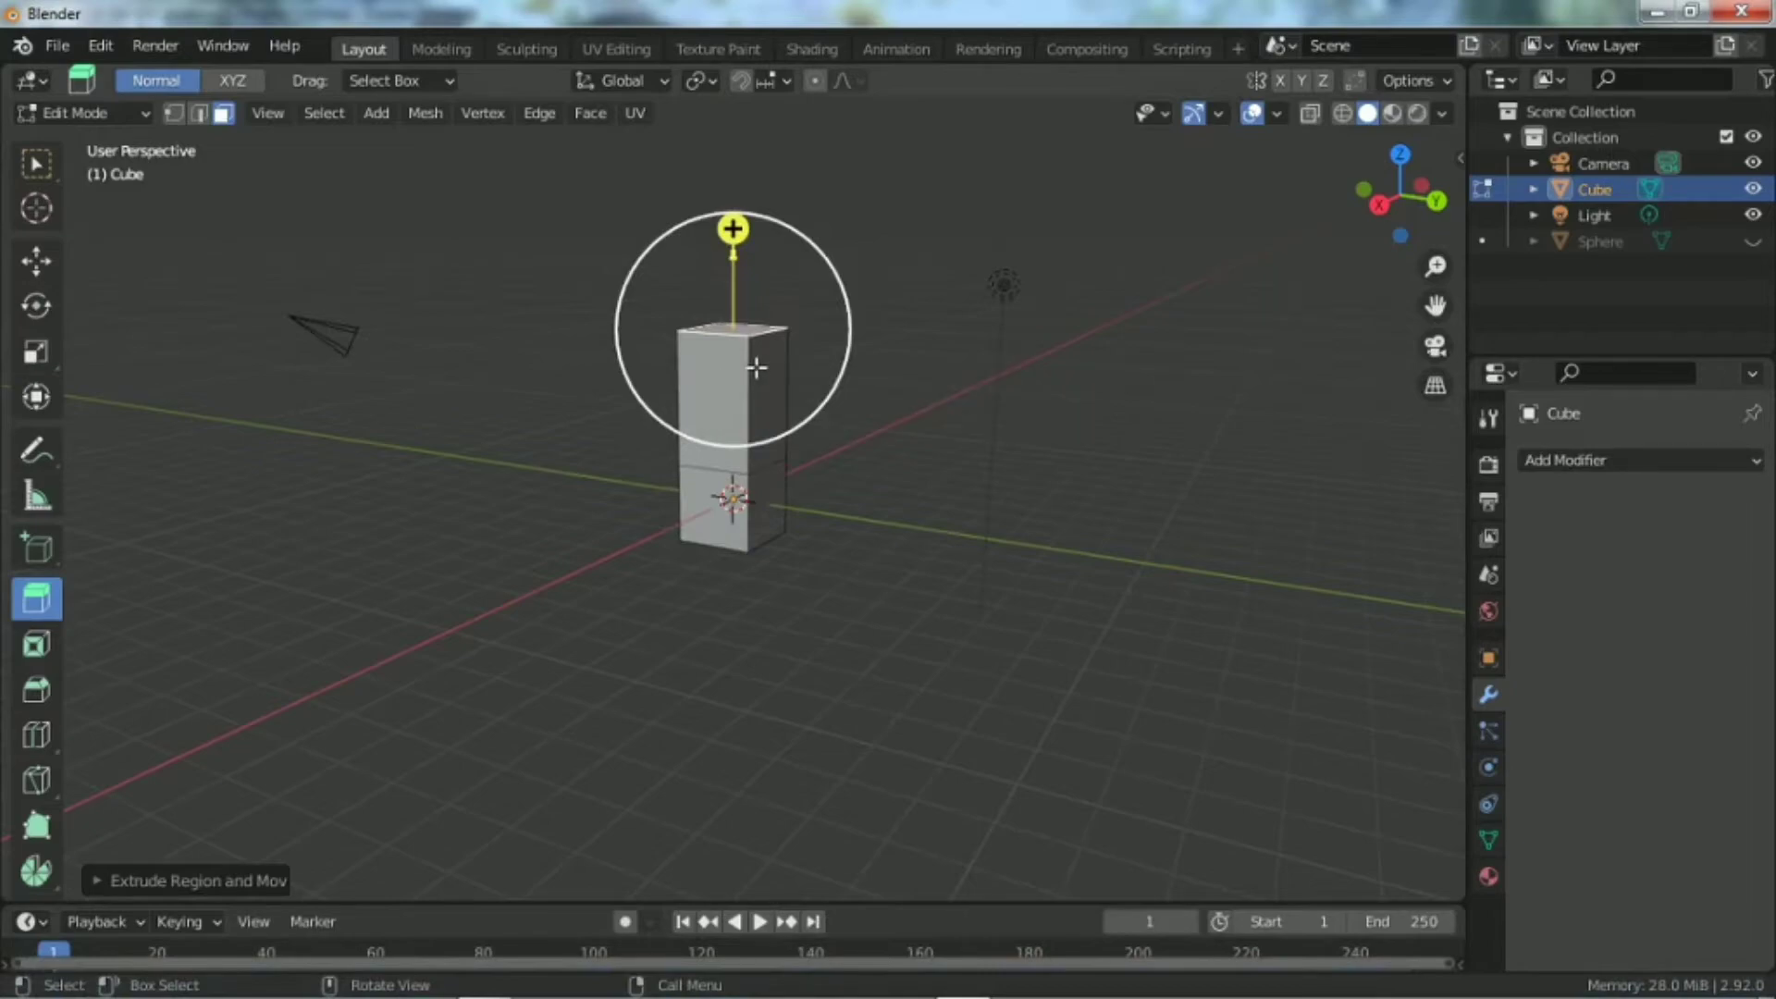
drag(757, 369, 774, 267)
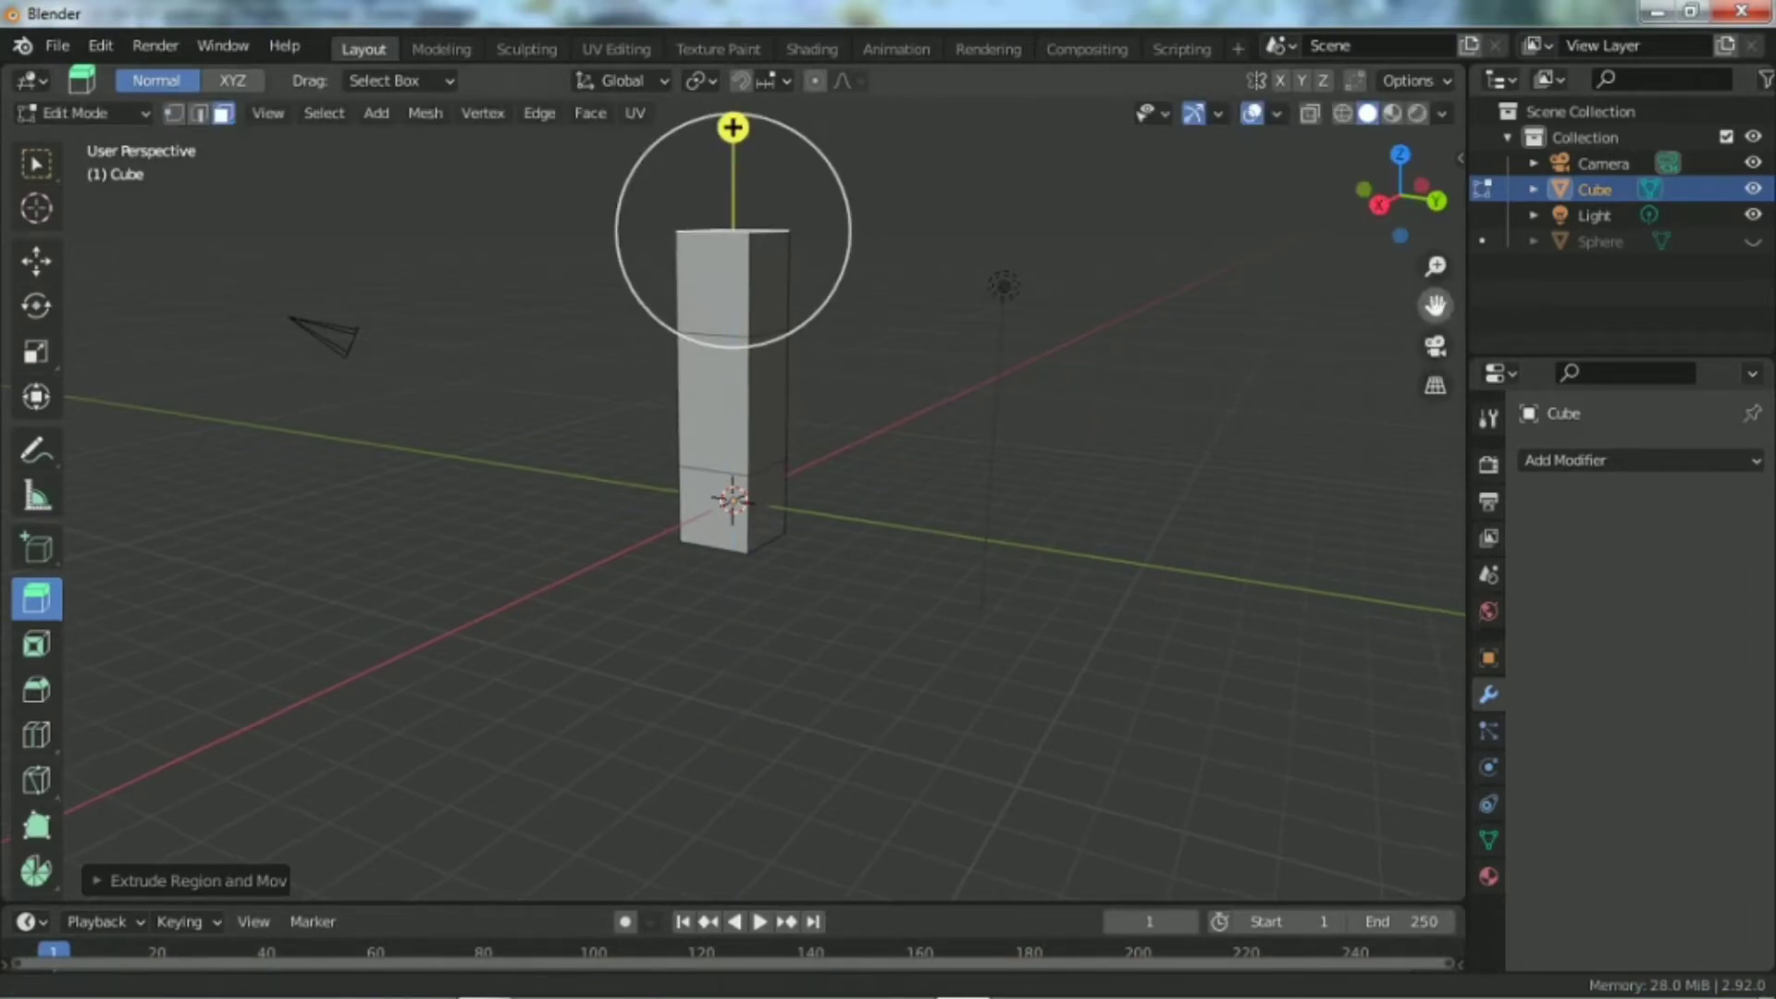
Step: Extrude the column's top face further upward with the Extrude Manifold tool
drag(1435, 306, 1416, 456)
scroll(762, 511, up, 2)
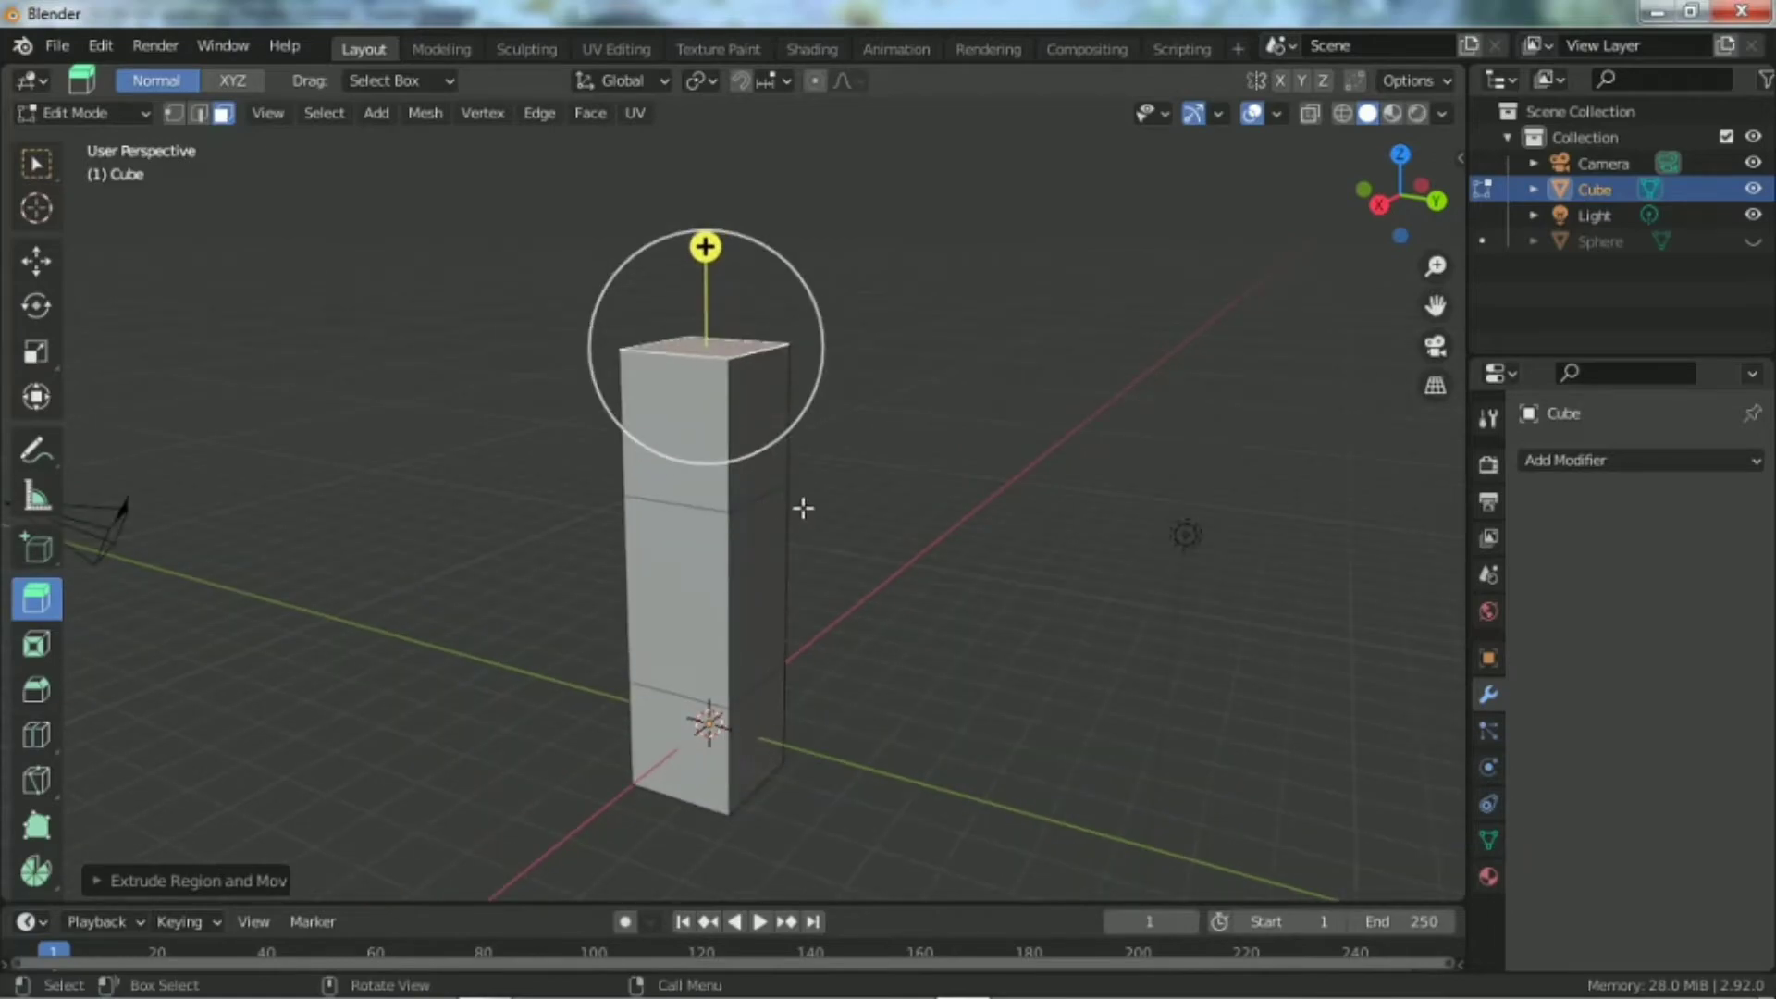
click(26, 589)
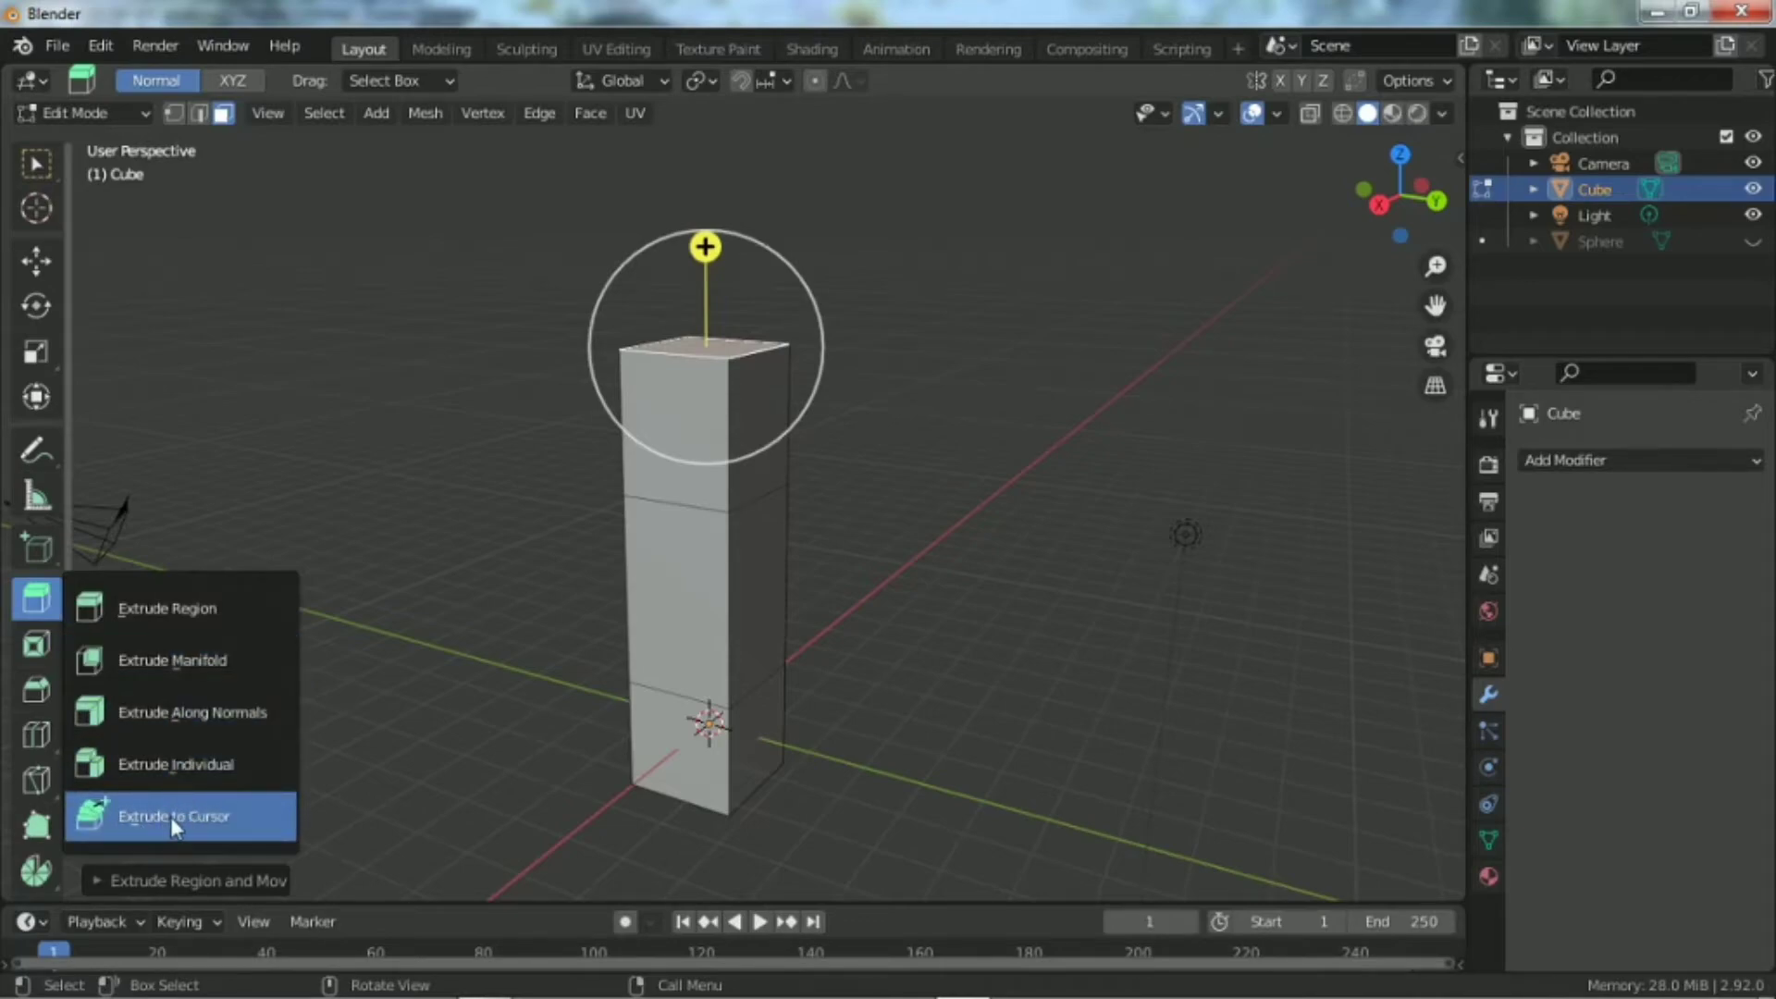
click(214, 658)
scroll(740, 347, up, 2)
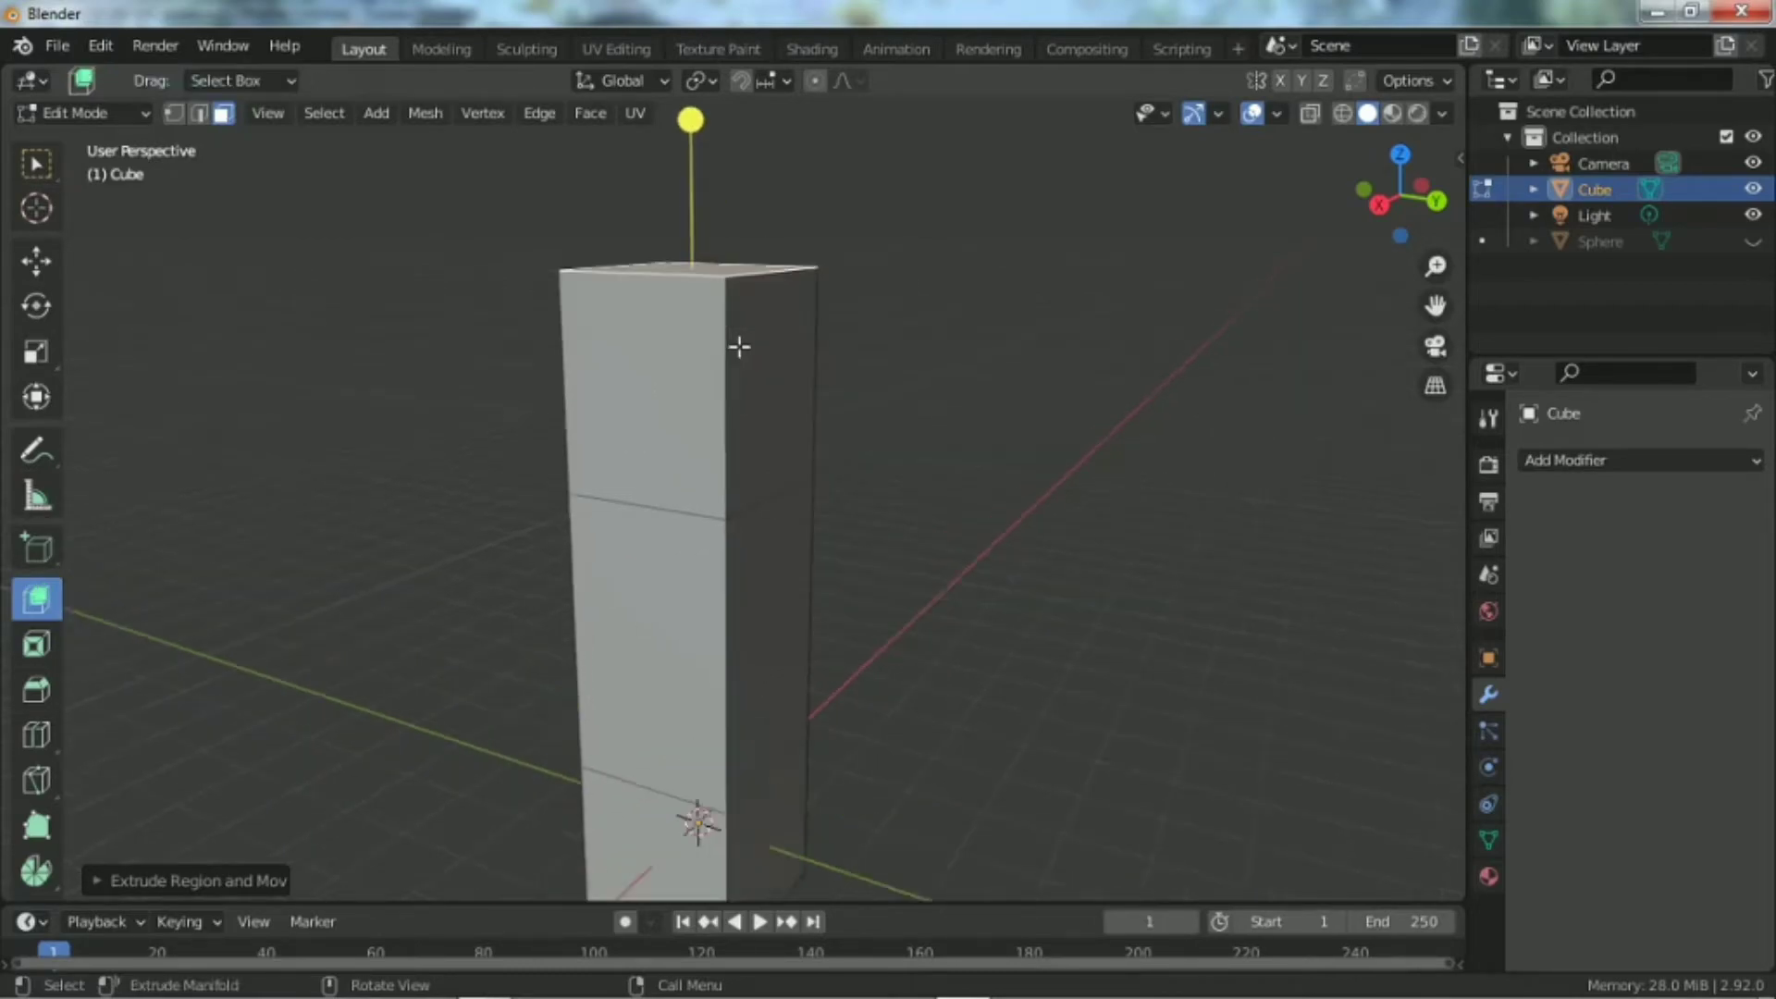
drag(573, 601, 853, 658)
shift+drag(551, 812, 833, 846)
drag(514, 376, 888, 429)
click(1031, 445)
click(637, 267)
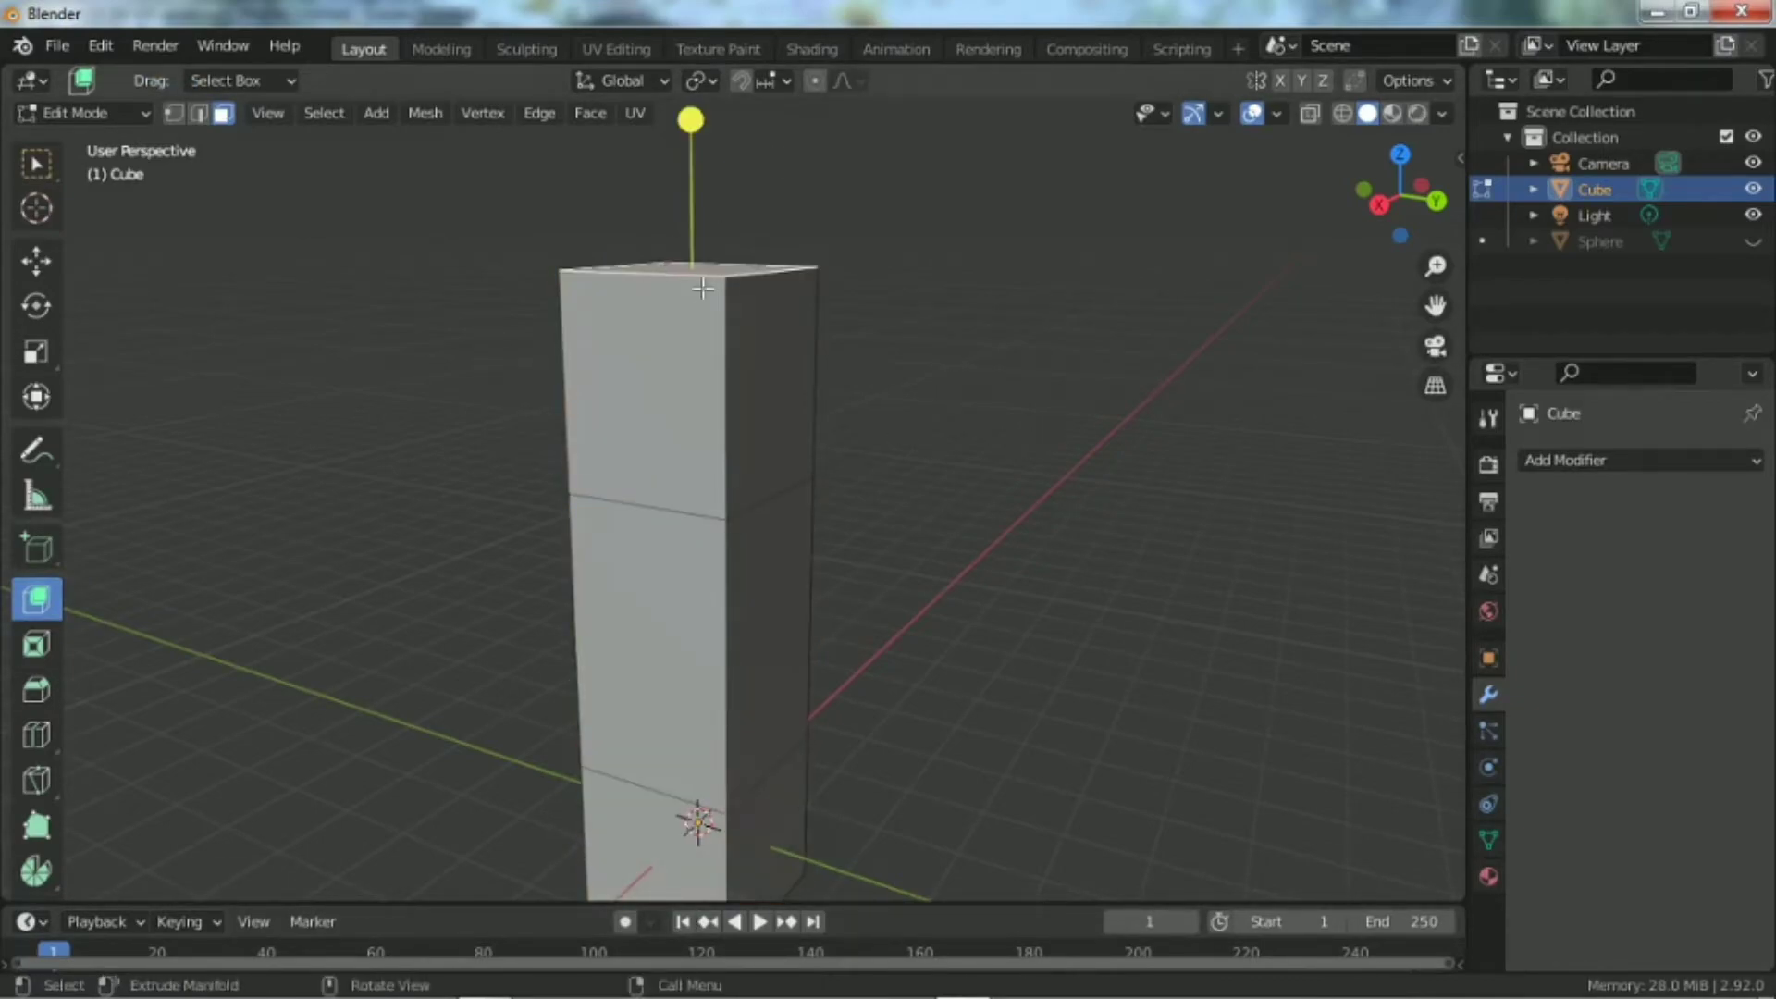
scroll(710, 326, down, 4)
drag(701, 253, 712, 125)
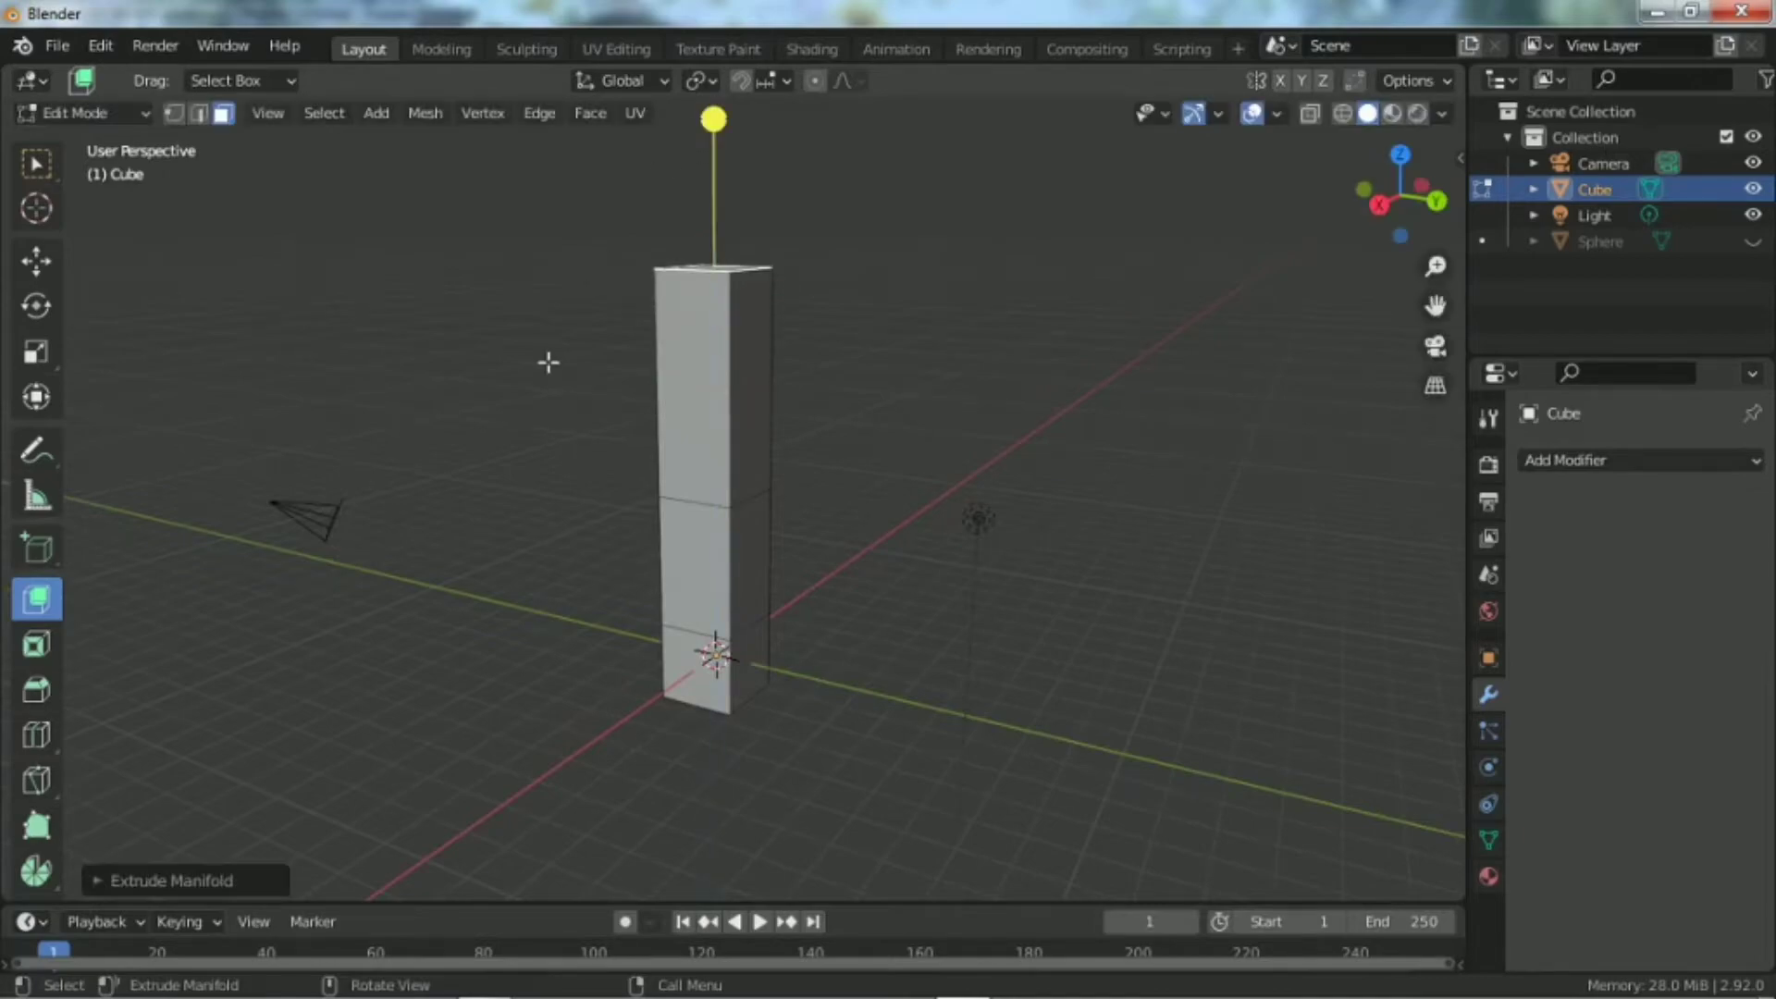
Step: Select the faces of the column's upper segment and try extruding them with Extrude Manifold
drag(547, 360, 835, 424)
scroll(752, 450, down, 4)
drag(755, 469, 739, 380)
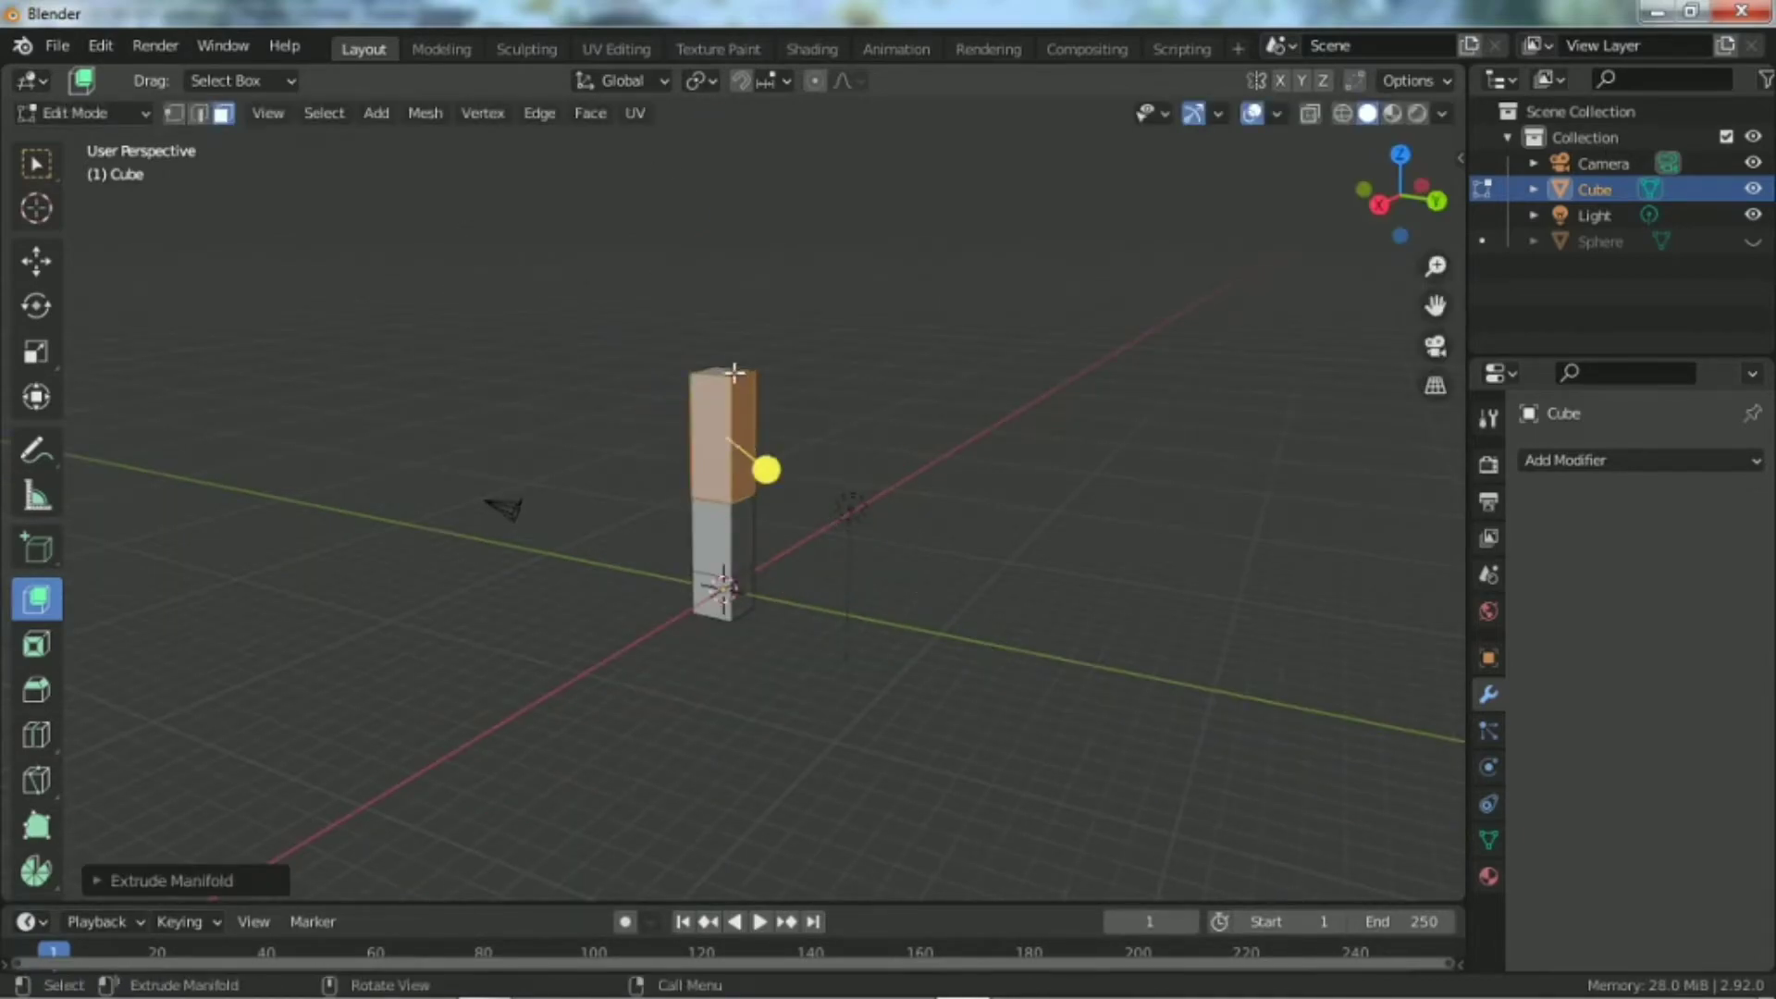
drag(718, 226, 724, 185)
click(761, 396)
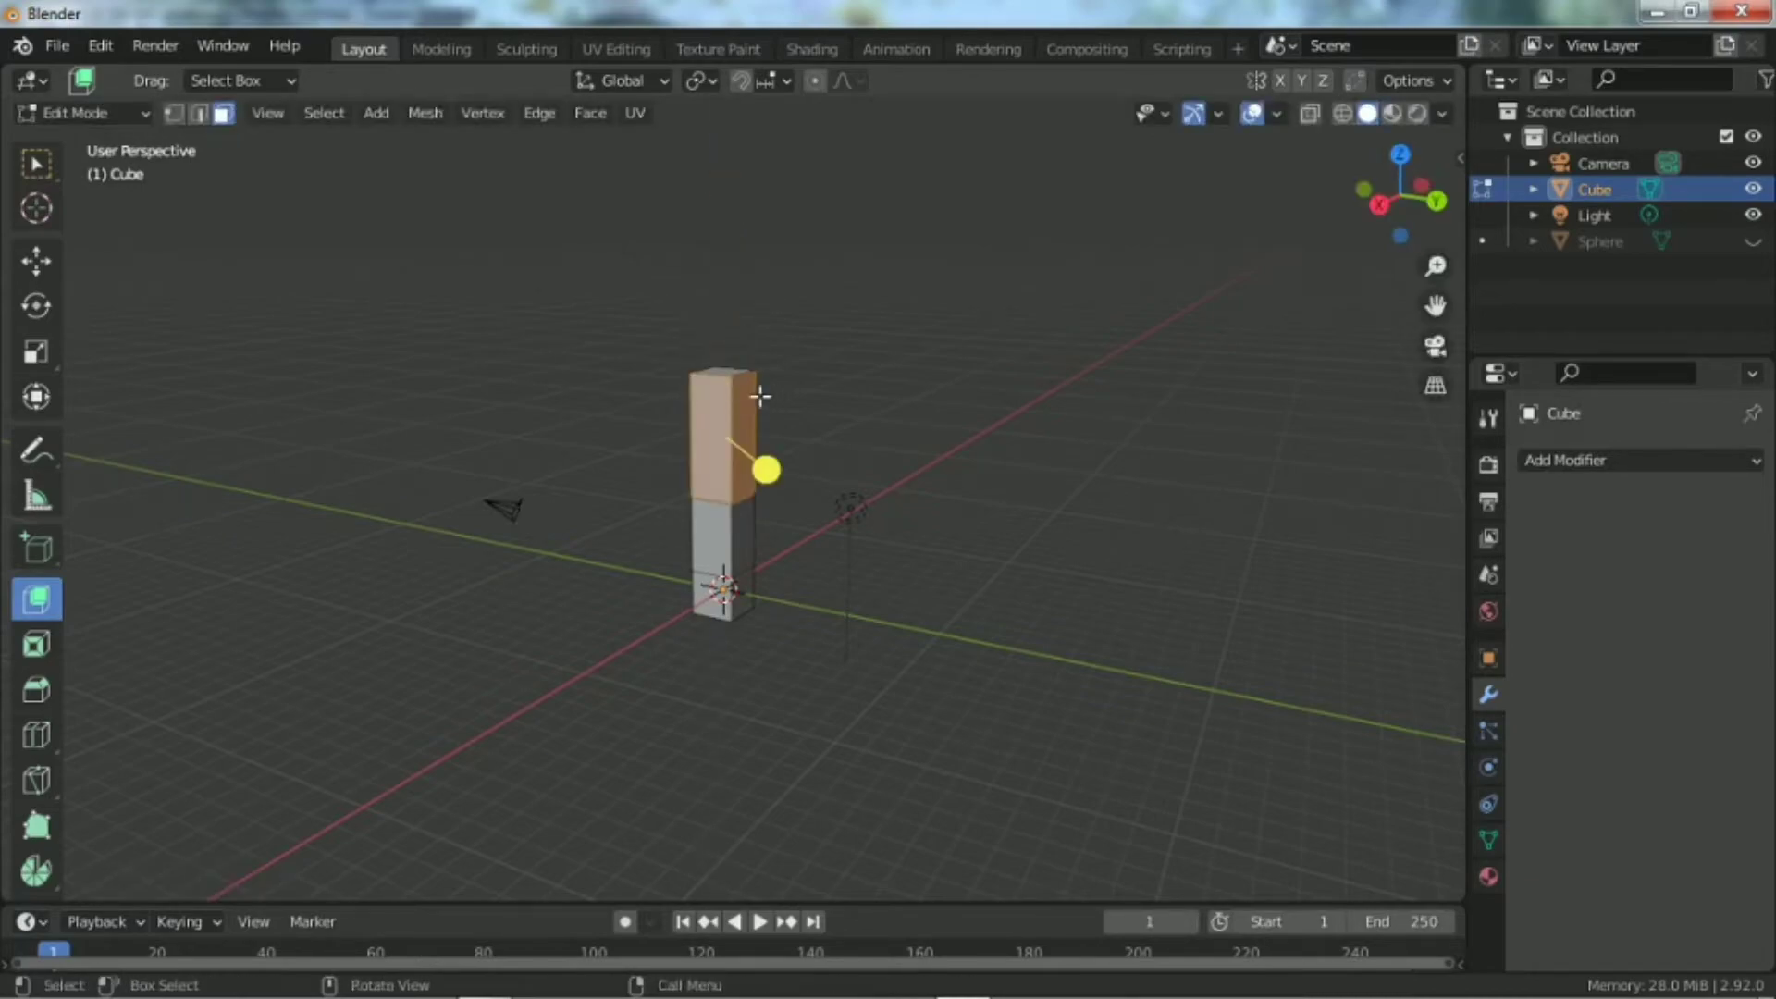
Step: Reselect the column's top face and apply a slight Extrude Manifold operation to it
scroll(761, 396, up, 4)
drag(1367, 193, 1181, 341)
click(639, 364)
mouse_move(675, 244)
mouse_down()
mouse_move(667, 138)
mouse_move(672, 242)
mouse_up()
drag(1435, 193, 1619, 76)
scroll(1124, 245, down, 2)
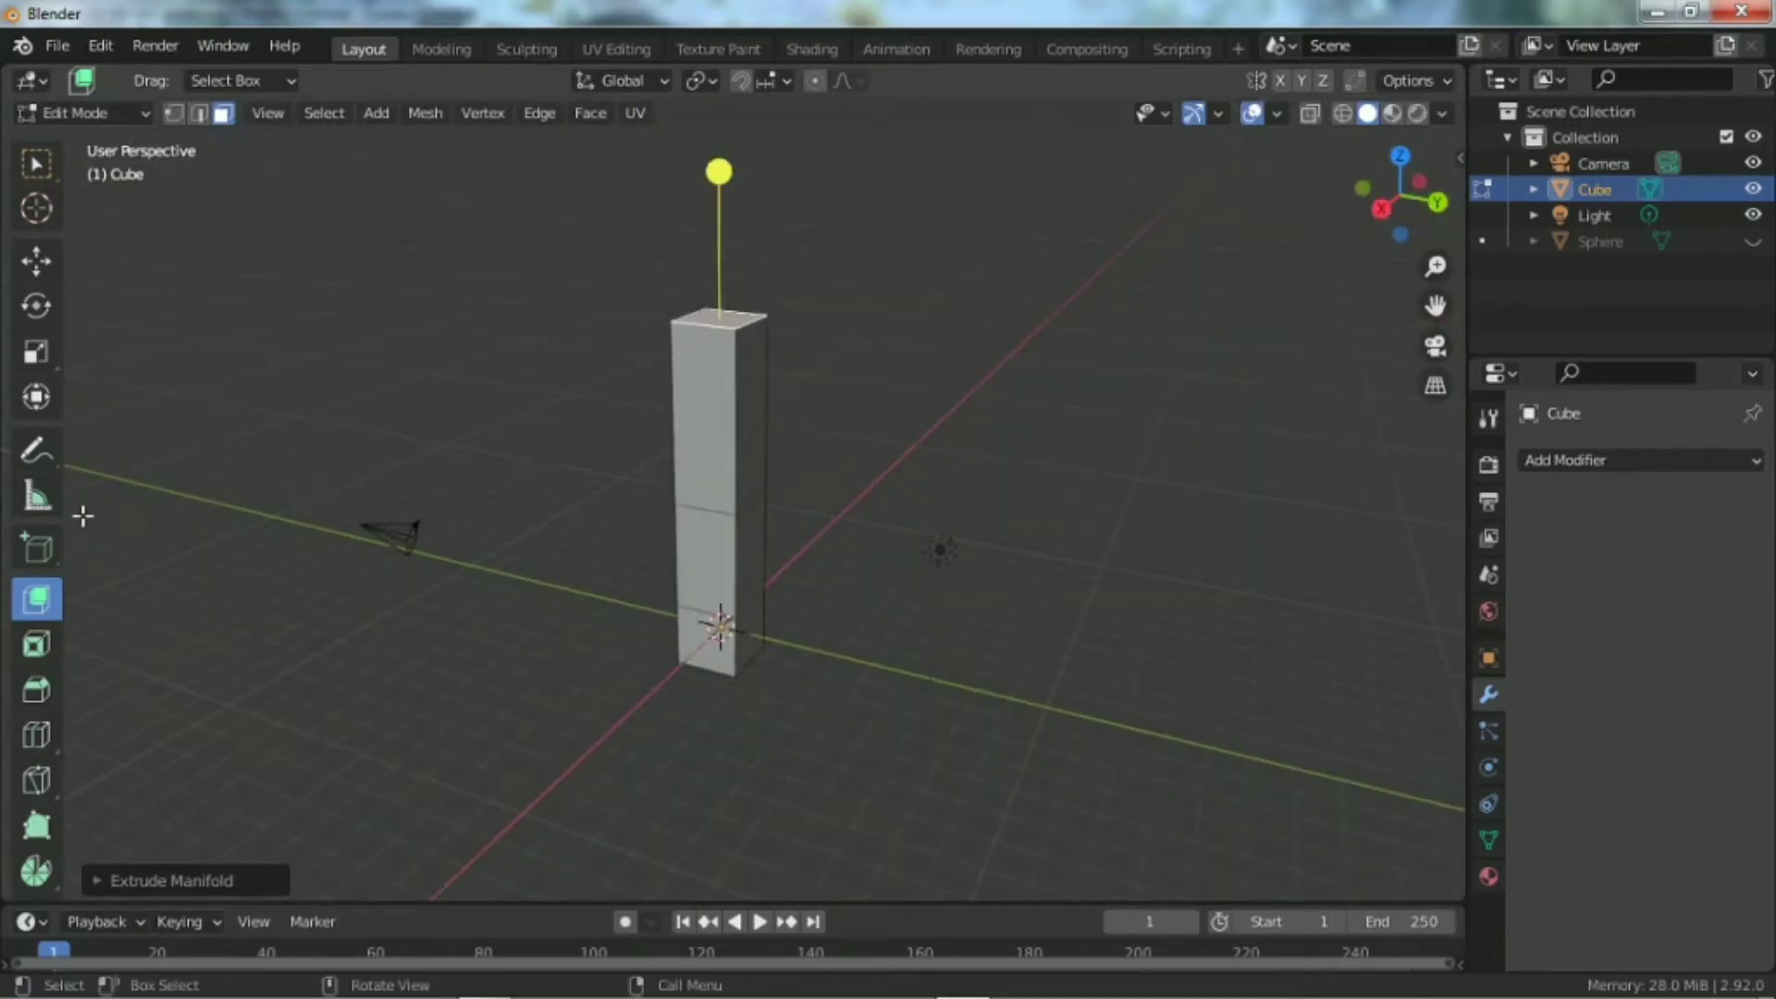
Step: Select two adjacent side faces of the column's upper segment and push them outward together with Extrude Along Normals
click(36, 599)
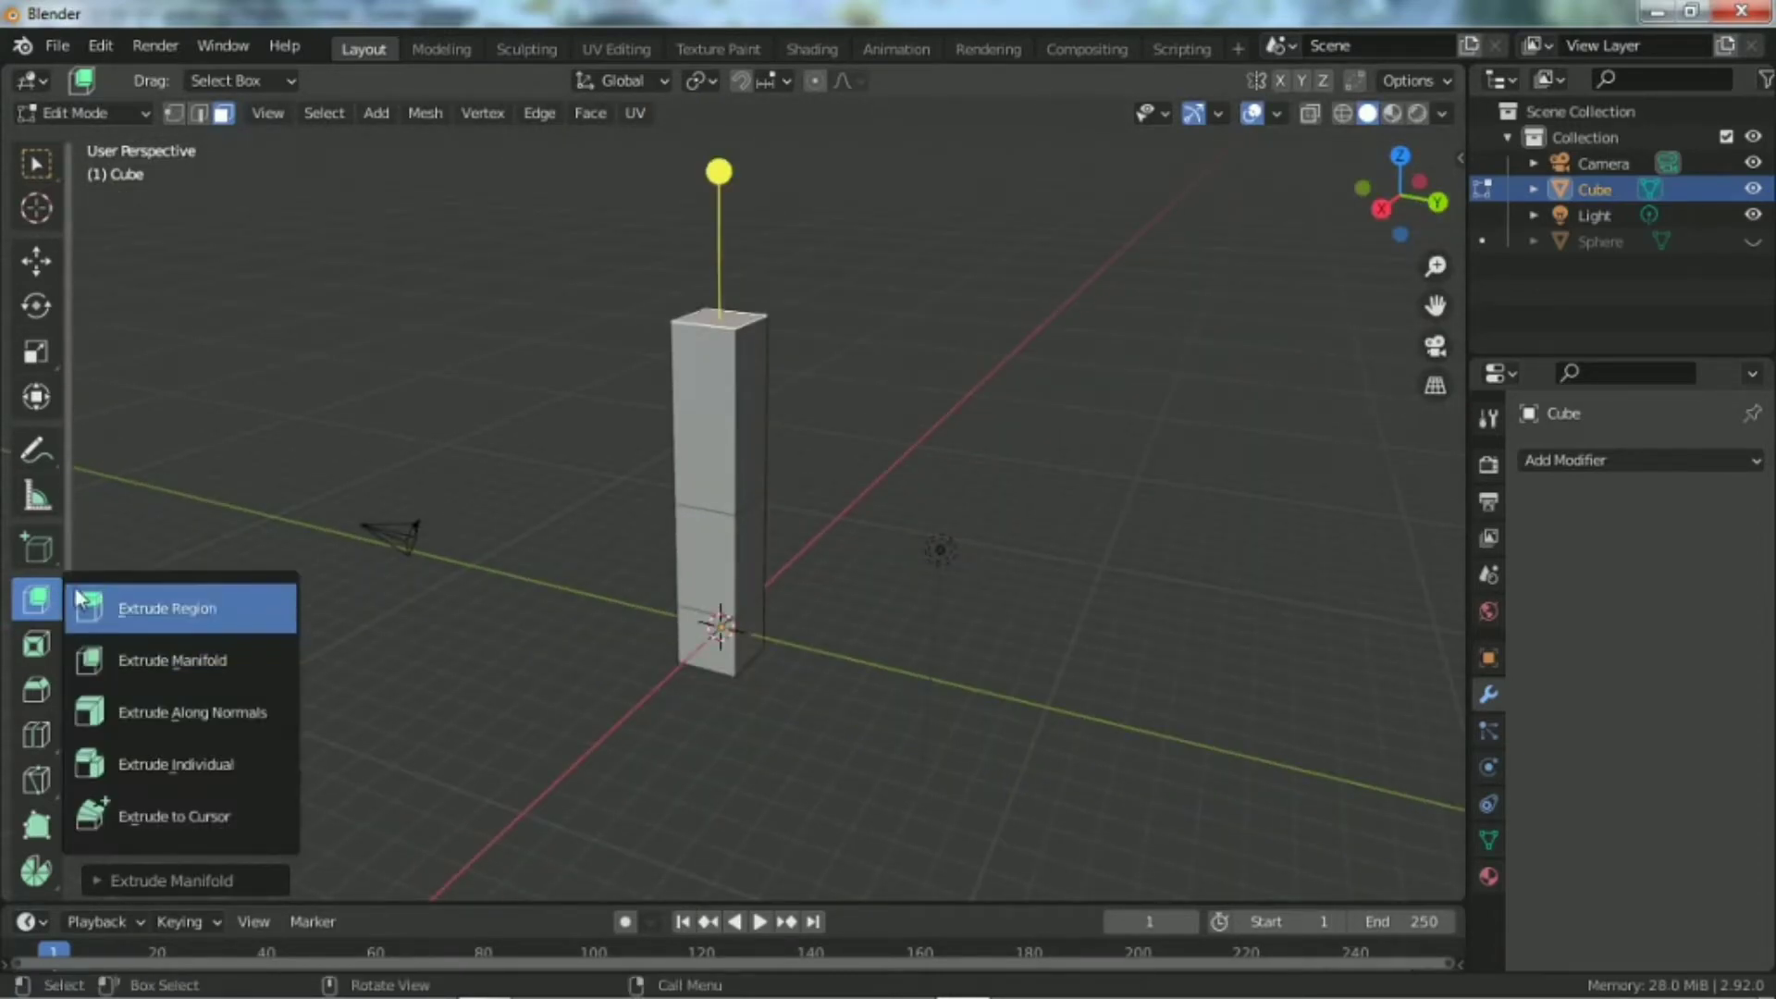
click(102, 712)
scroll(881, 443, up, 4)
scroll(803, 371, down, 4)
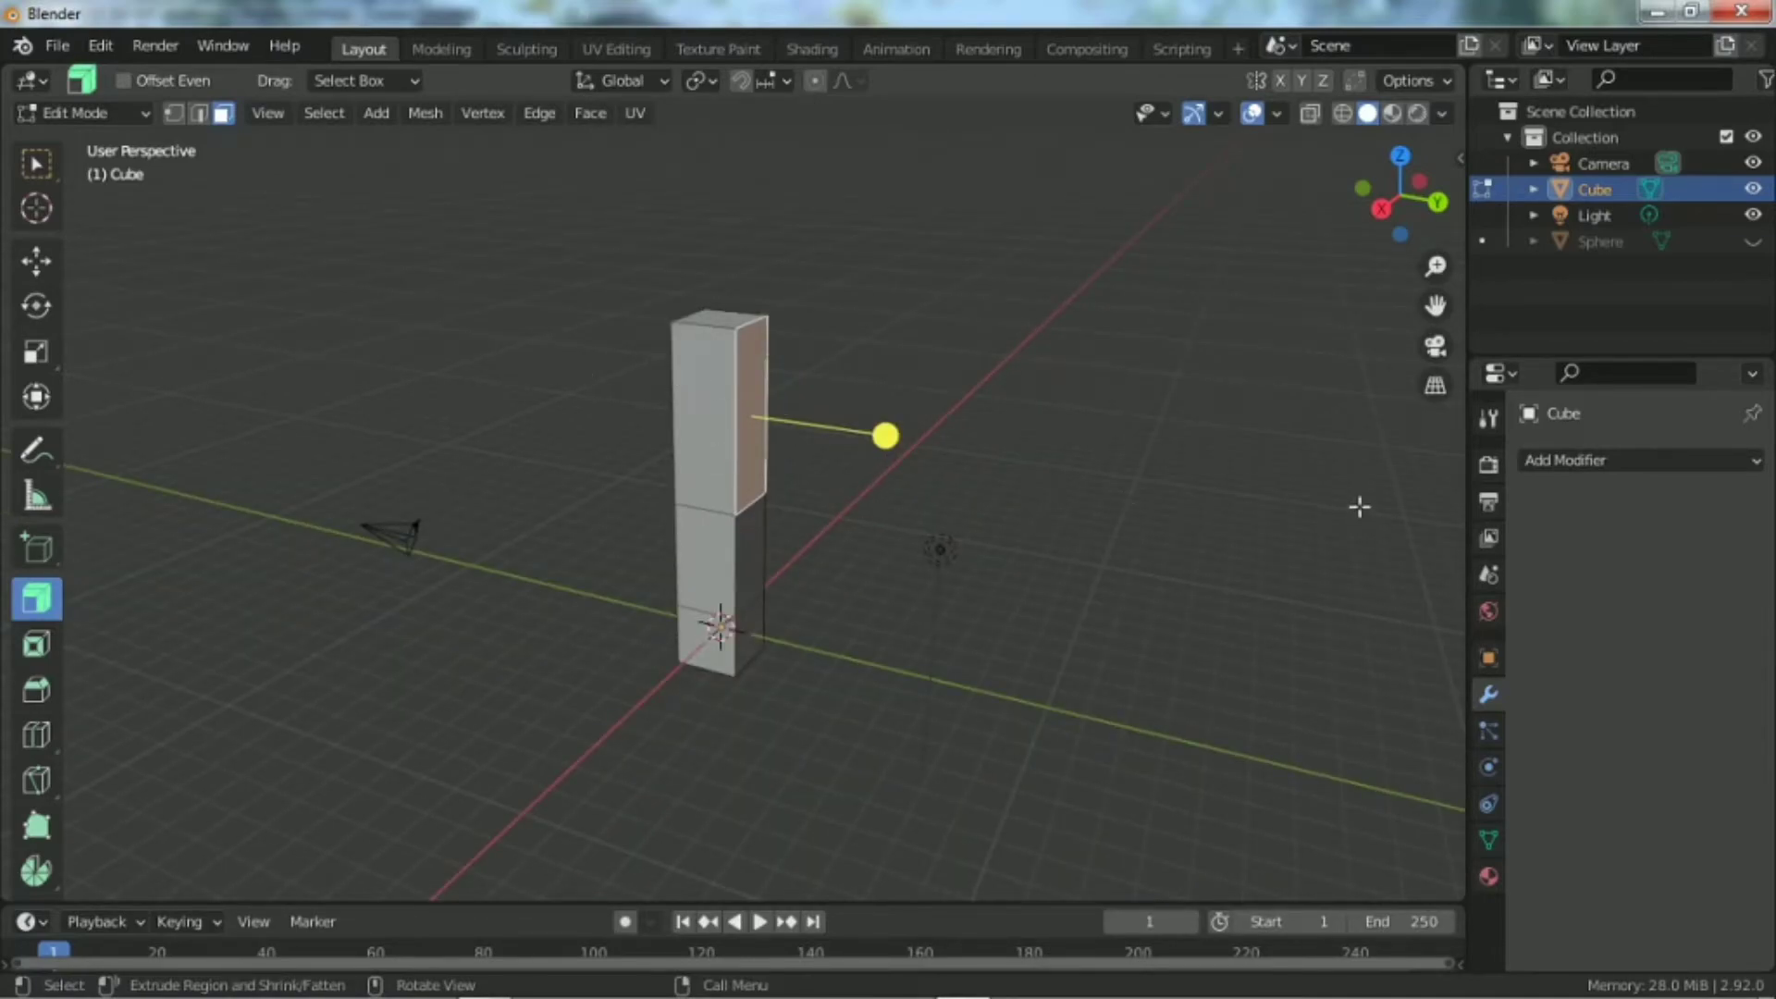
key(KP_7)
scroll(771, 492, up, 2)
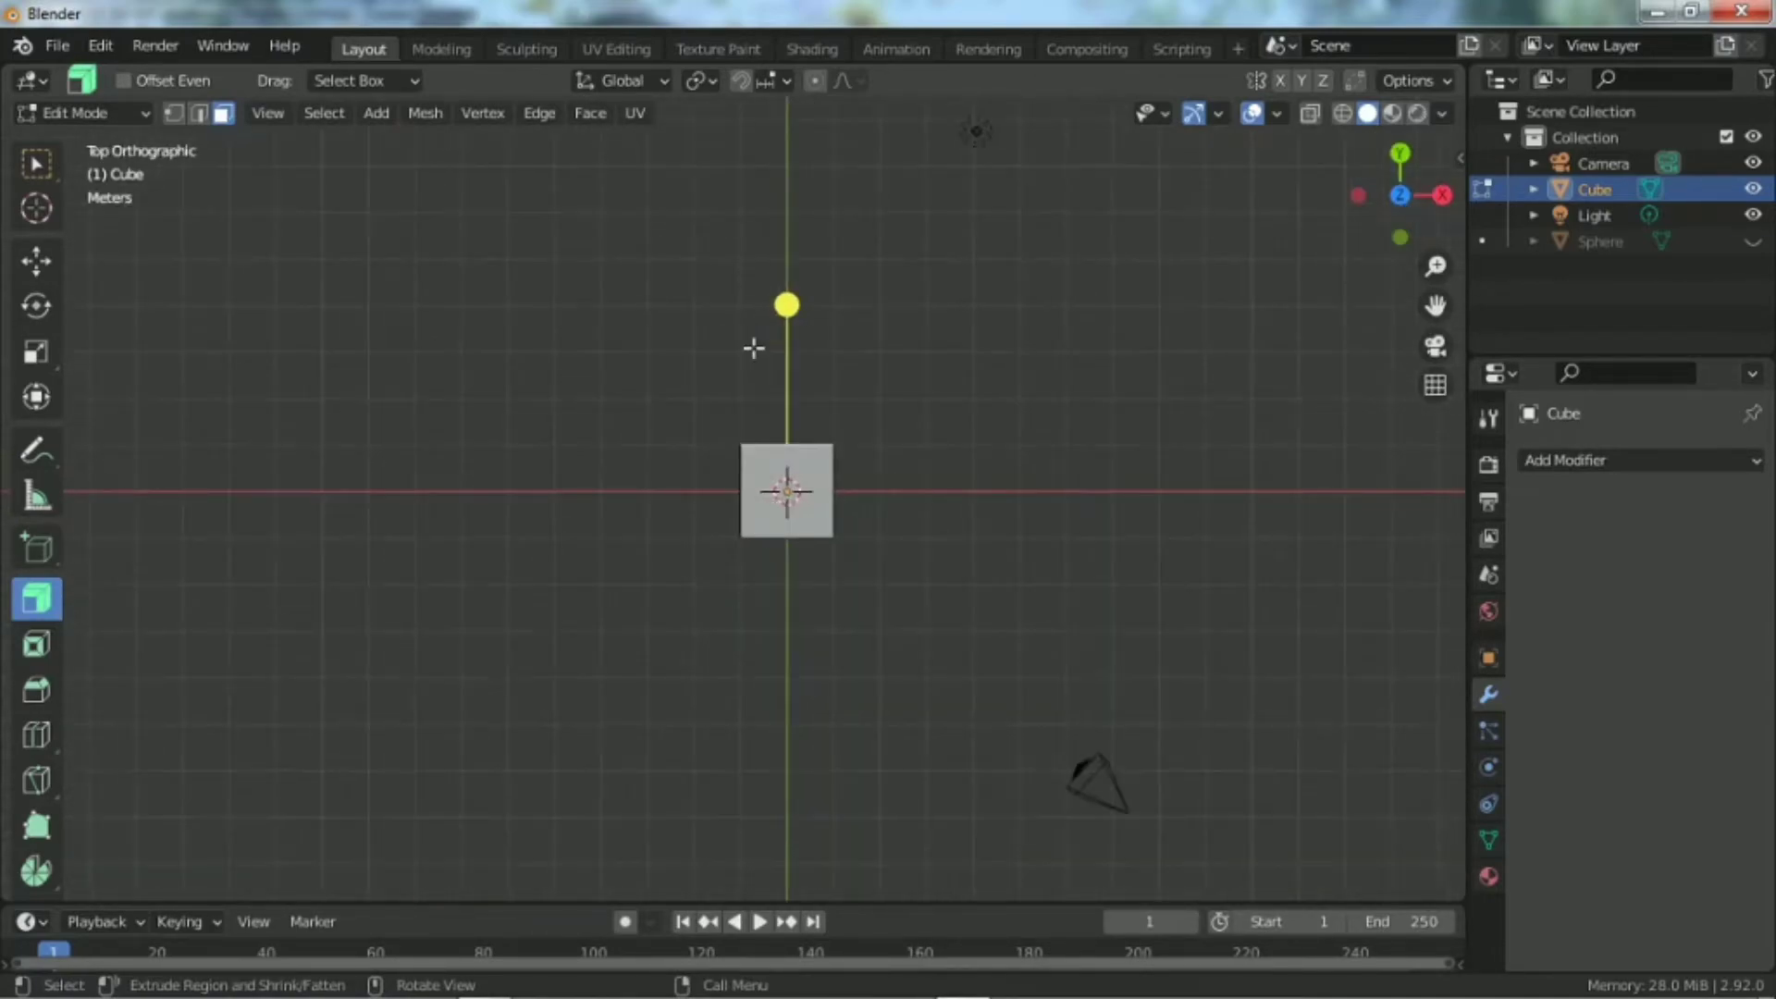
drag(1397, 186, 1373, 204)
shift+click(657, 379)
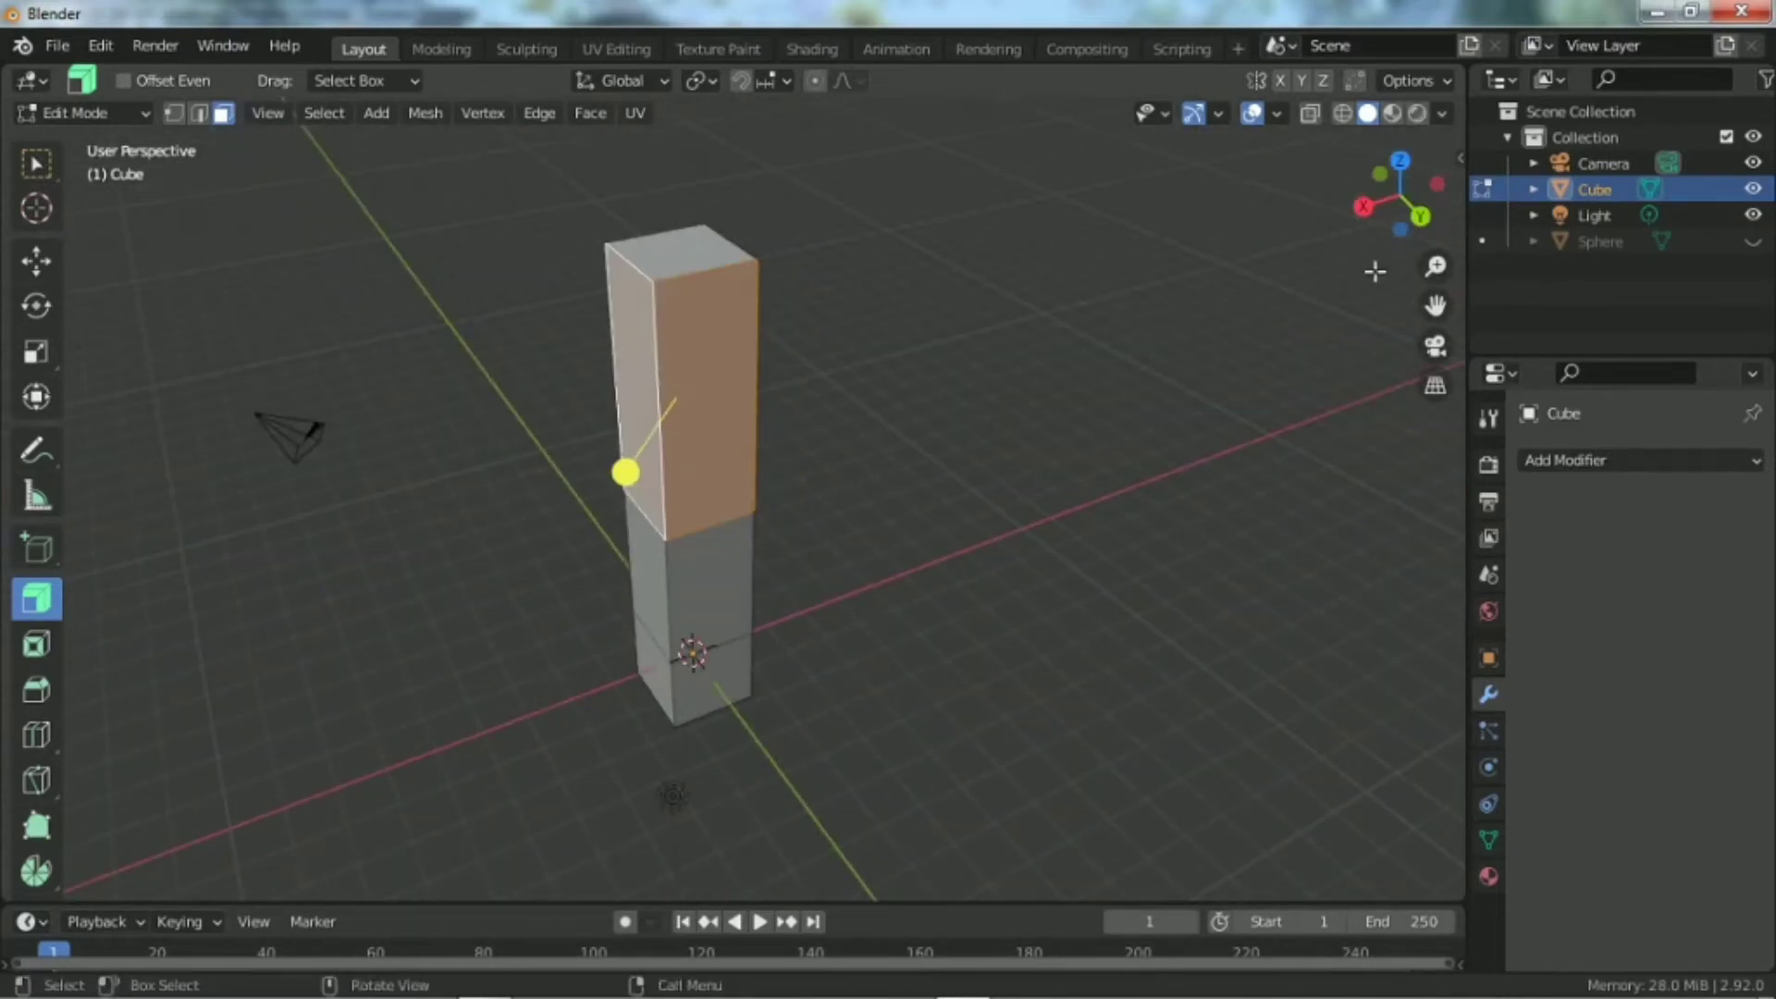
key(KP_7)
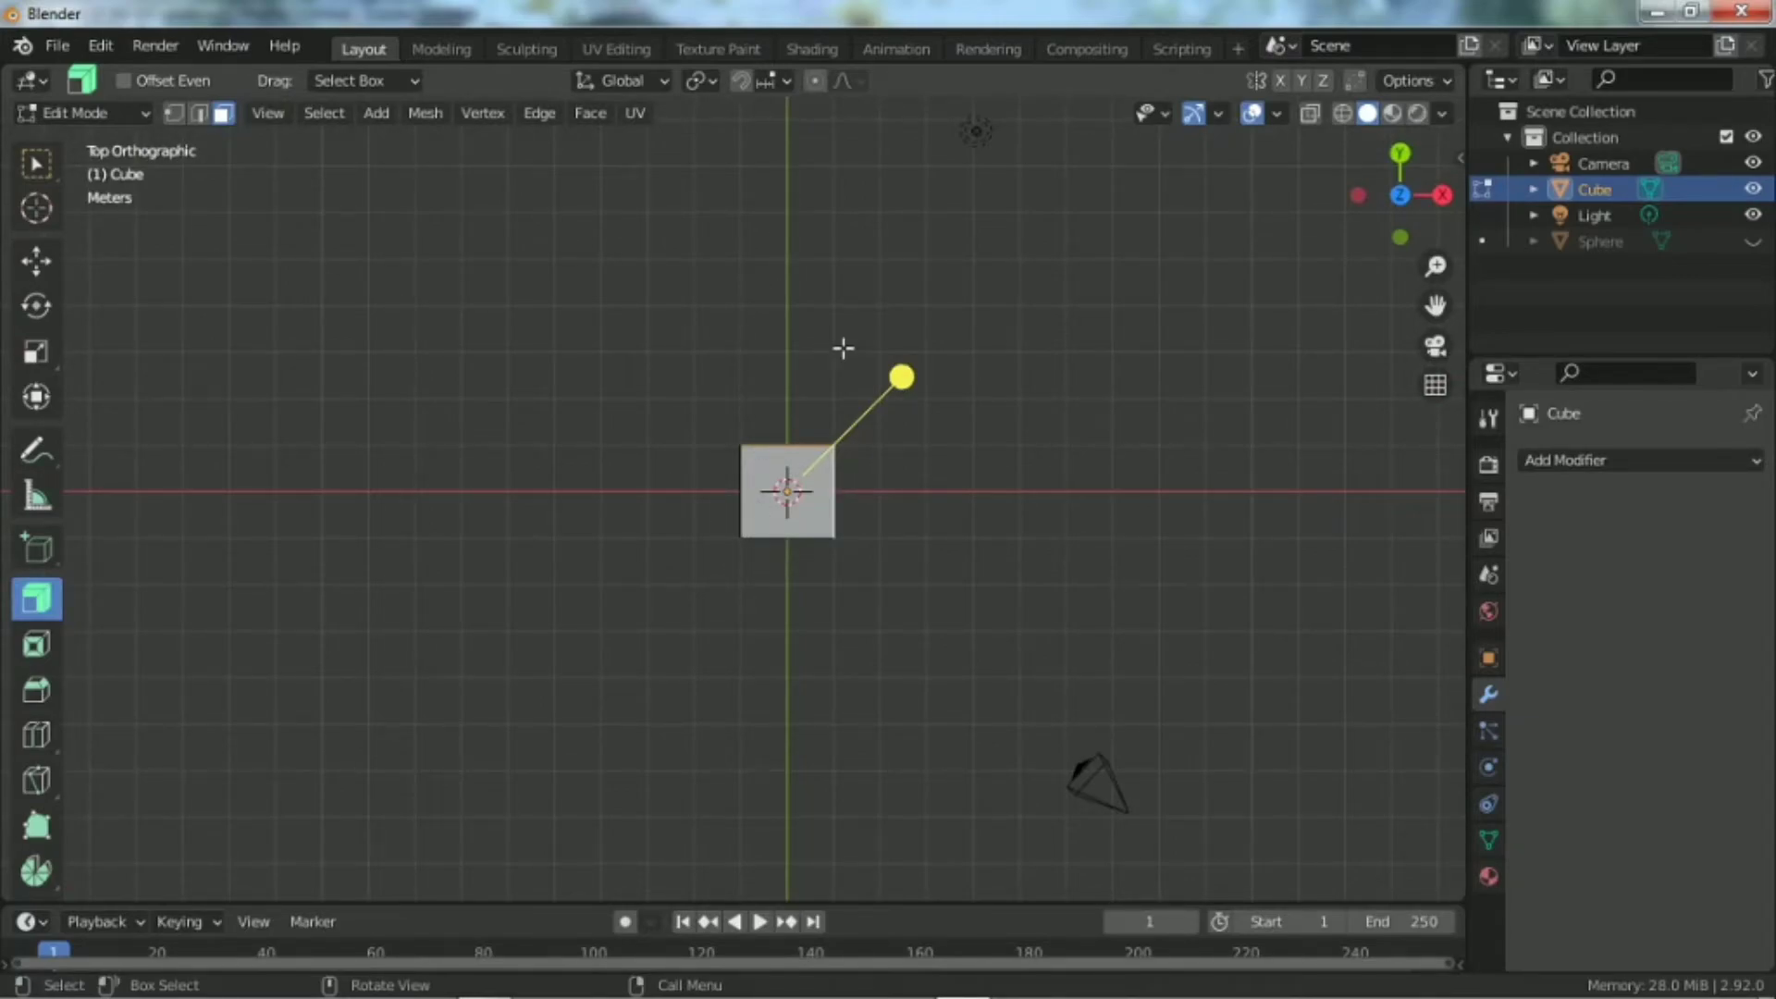
drag(899, 376, 1082, 311)
drag(1388, 213, 1295, 129)
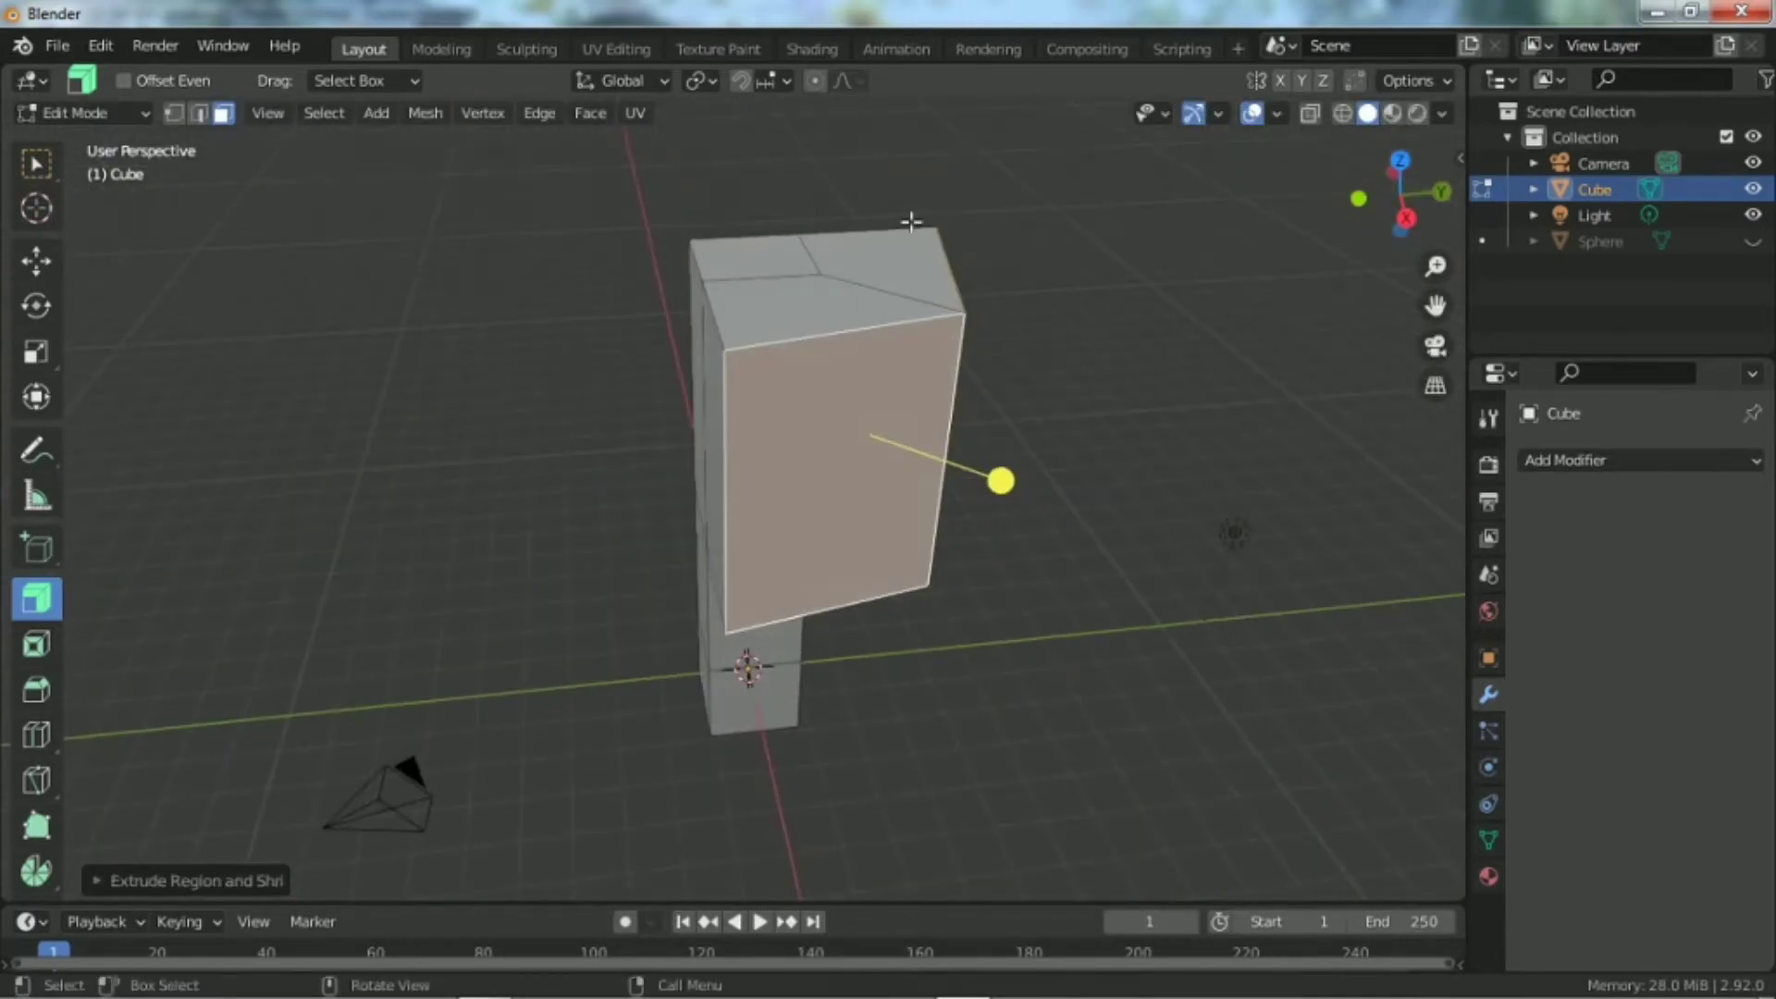
Step: Extrude each of the two widened side faces further outward separately to form two arms
click(1053, 450)
click(937, 493)
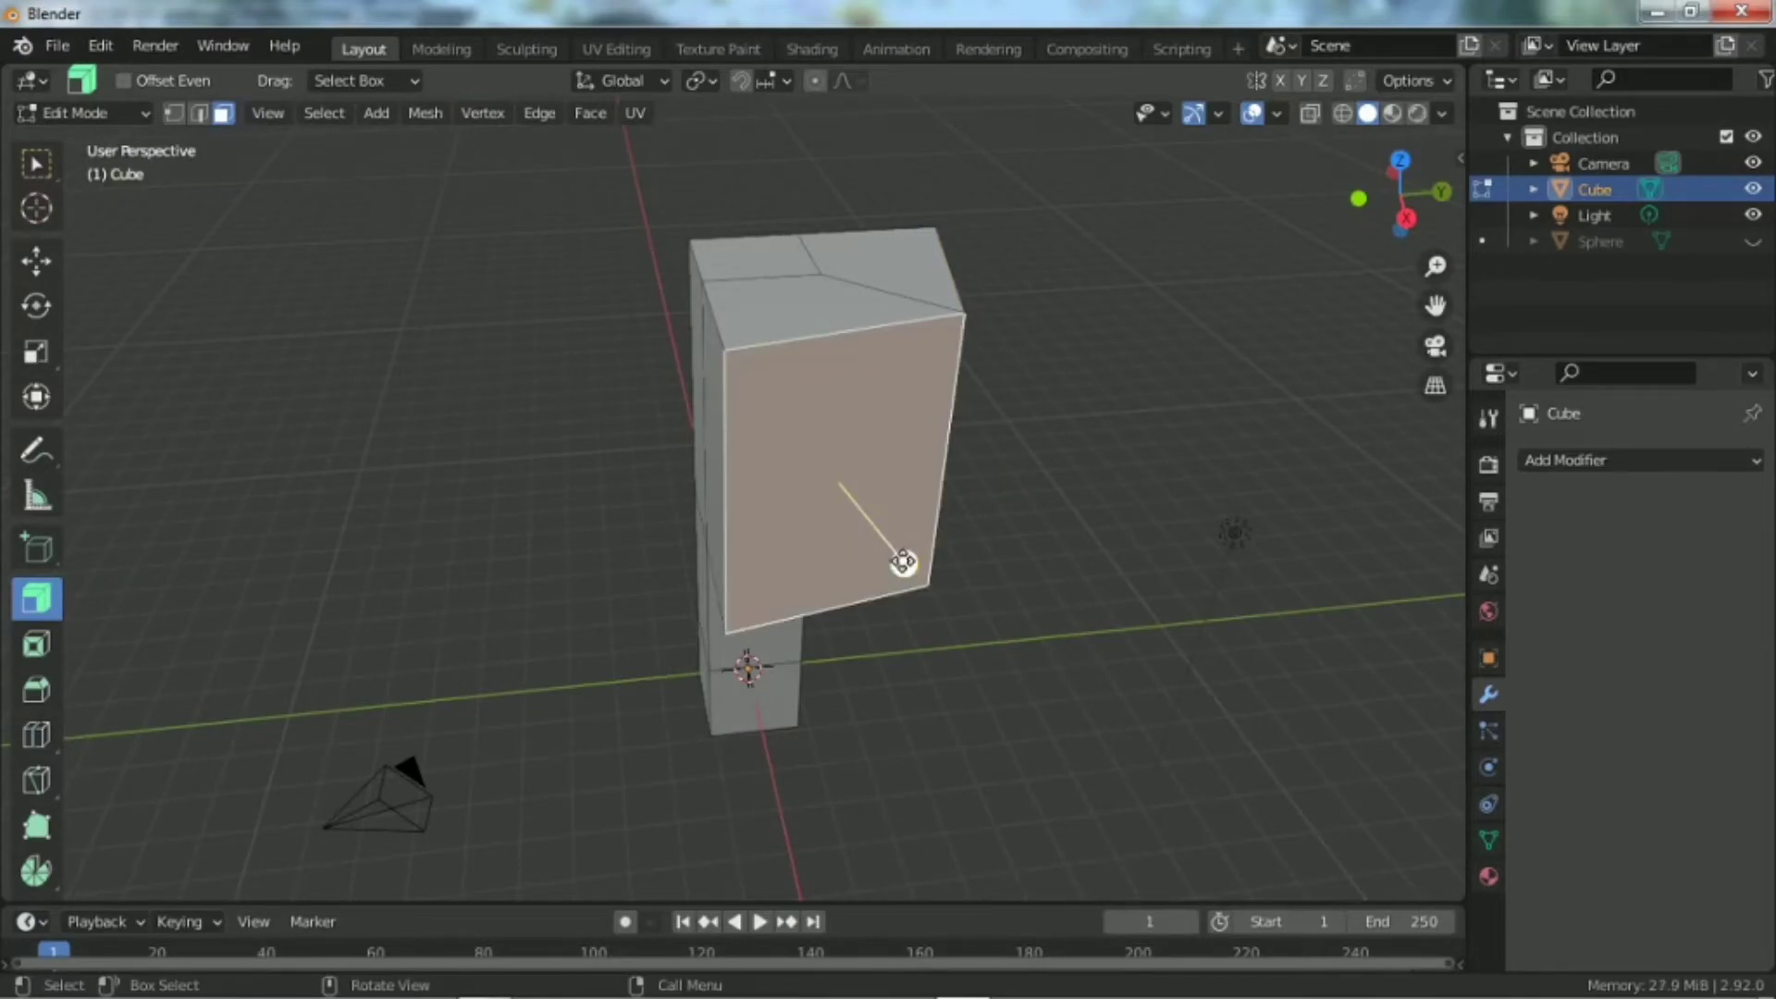
drag(903, 561, 1106, 812)
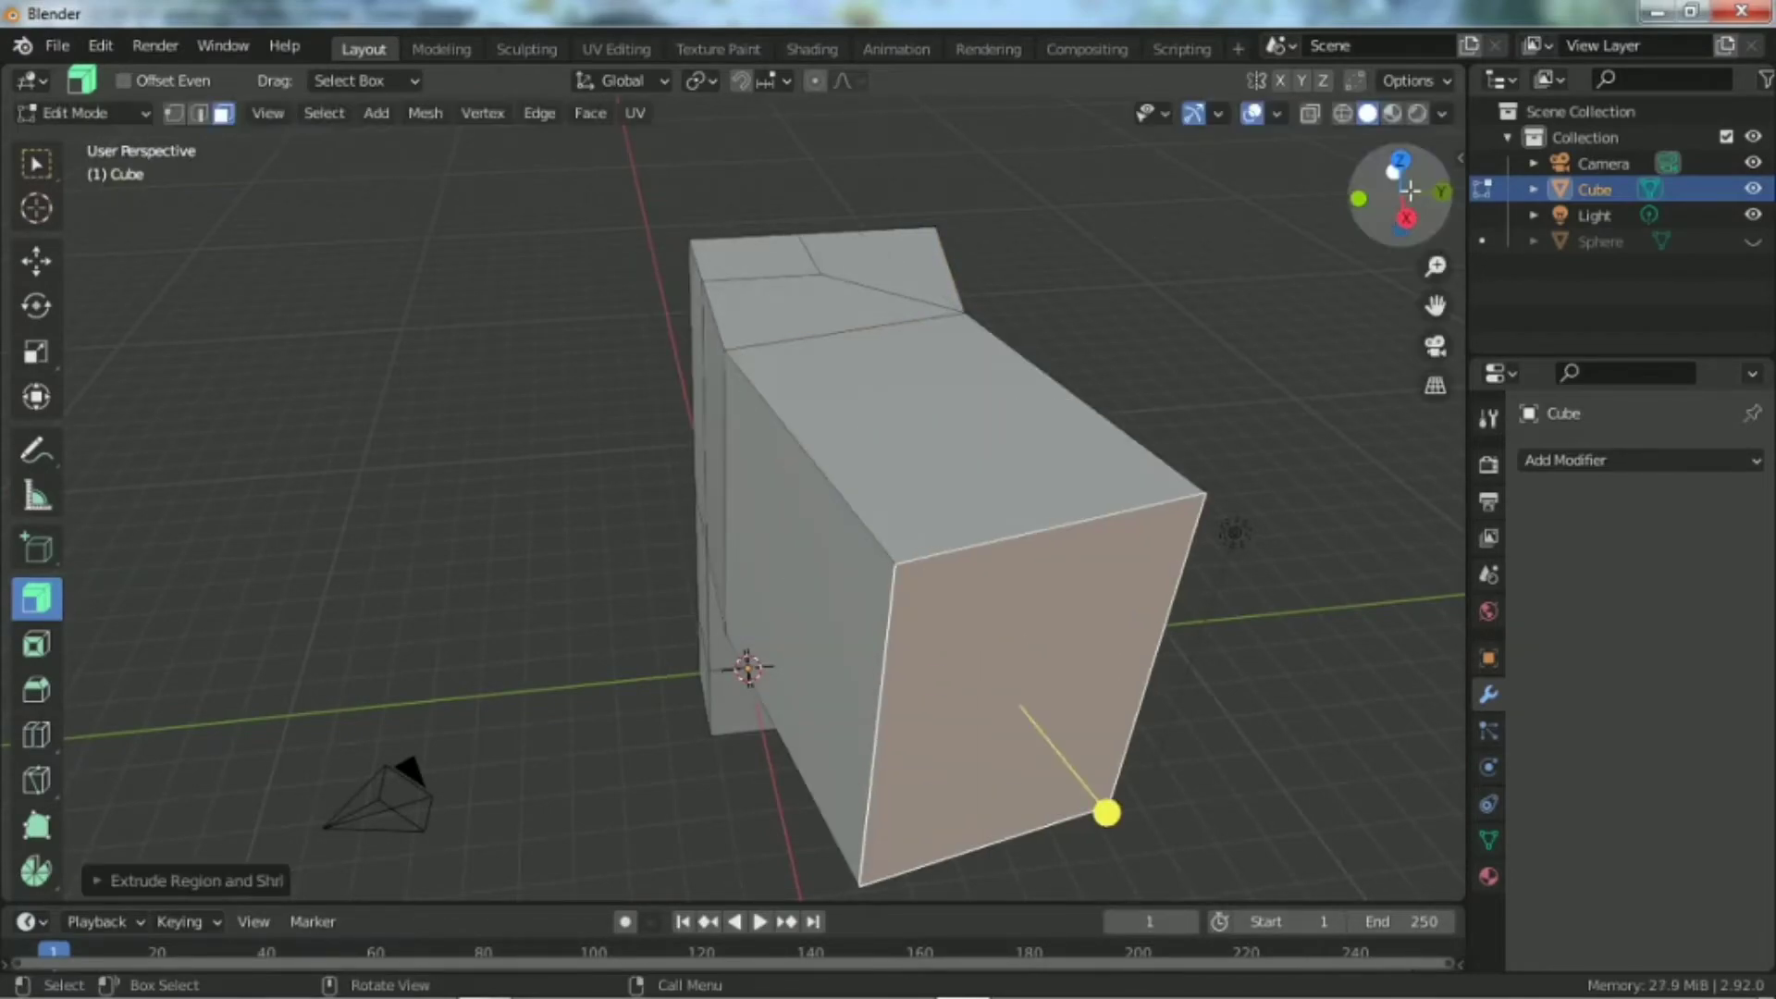
middle_drag(1107, 813, 642, 448)
drag(722, 552, 718, 454)
scroll(718, 495, down, 3)
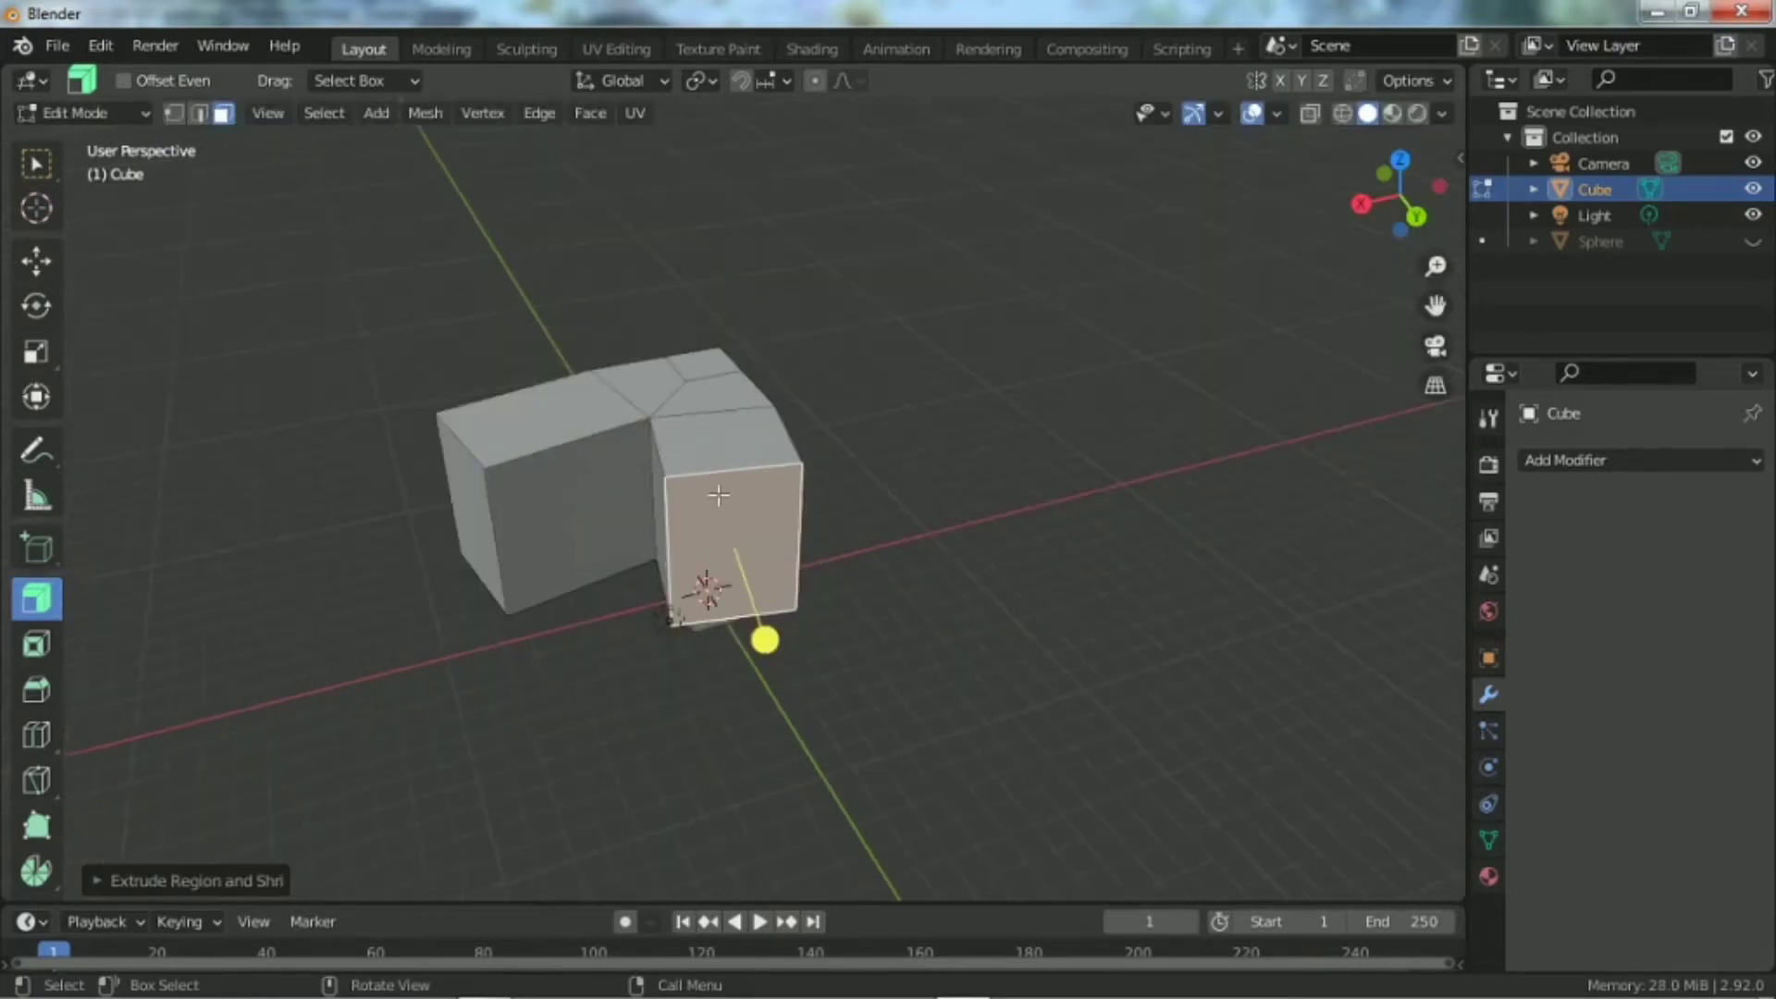
Step: Select the upper segment's two remaining side faces and pull them out as separate arms with Extrude Individual
scroll(718, 495, down, 1)
drag(26, 615, 172, 768)
scroll(1025, 476, up, 2)
drag(1390, 200, 1162, 195)
click(718, 362)
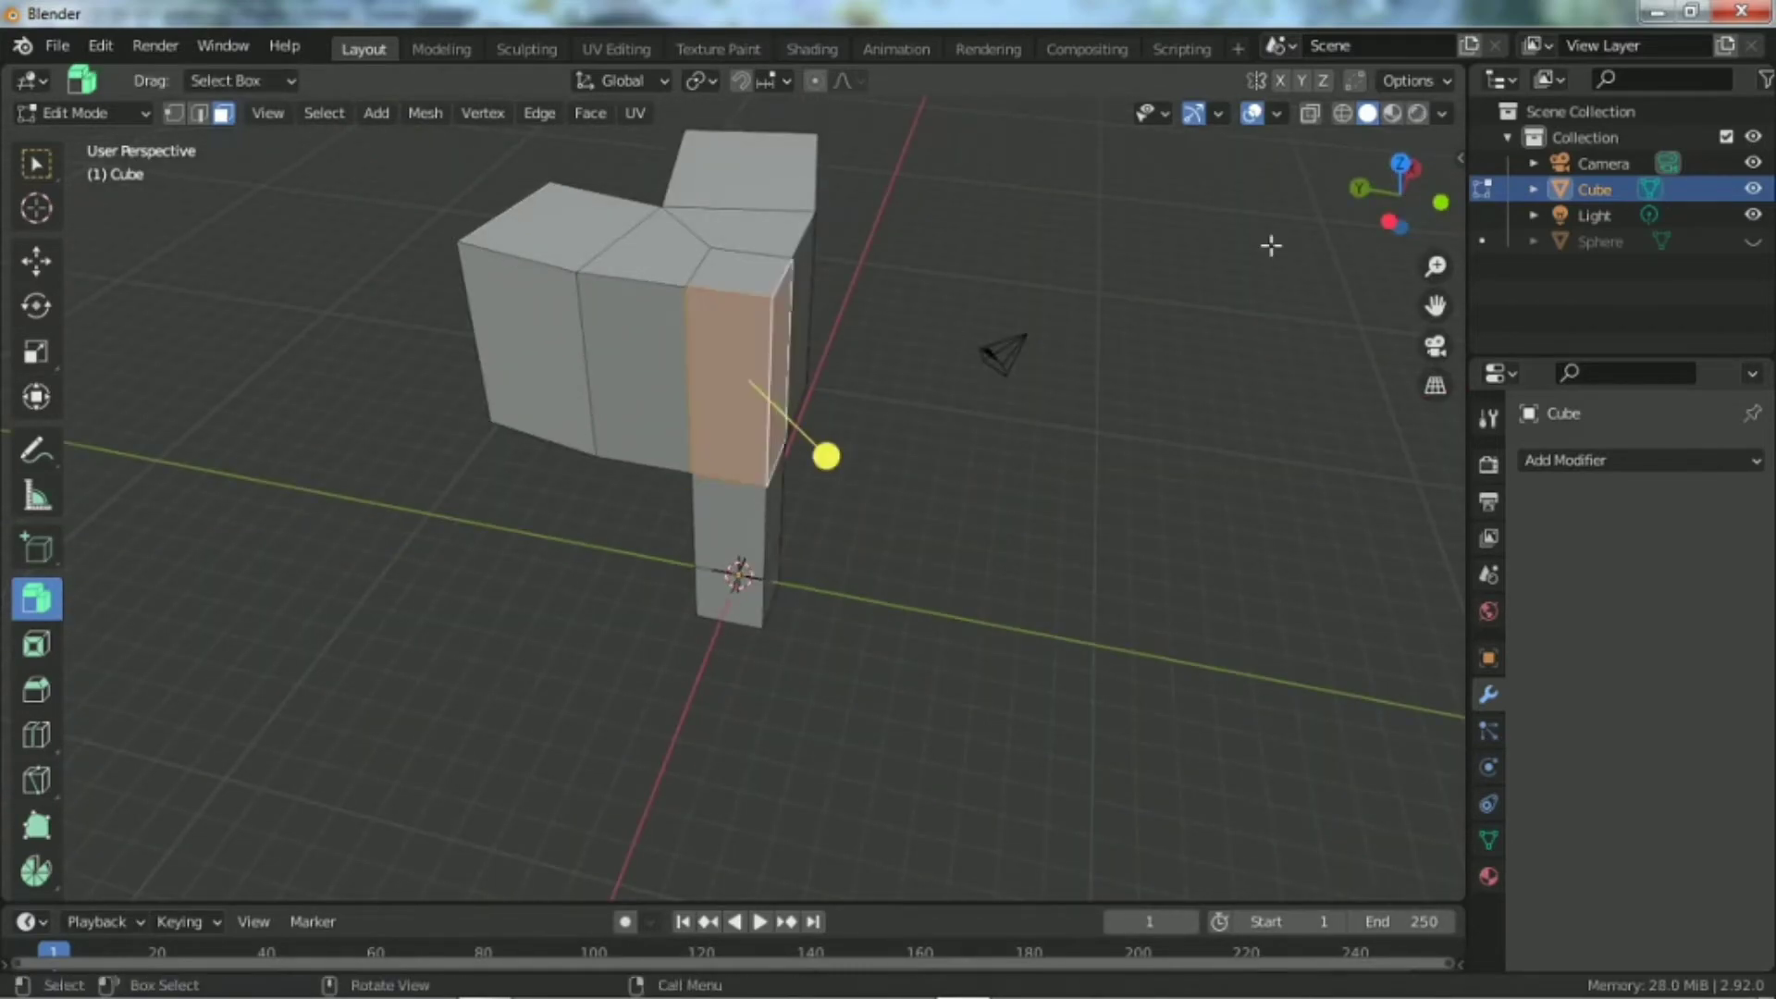
drag(1401, 192, 1360, 222)
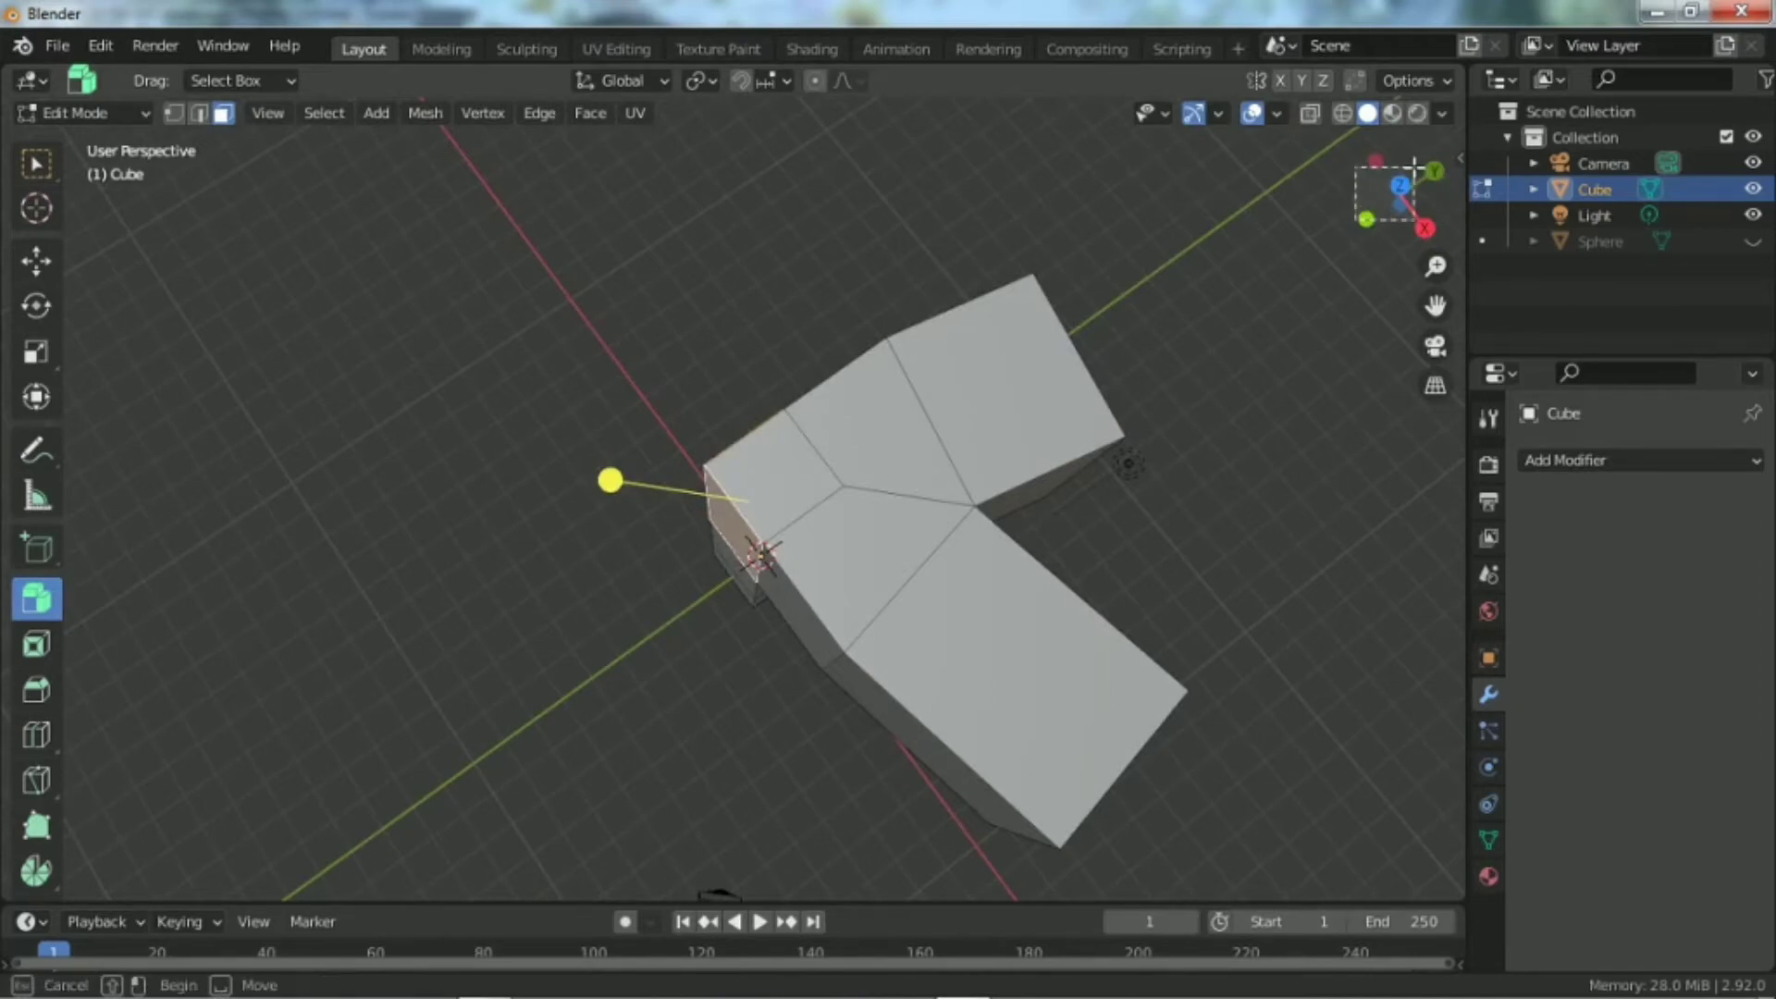
drag(1398, 194, 1499, 103)
key(alt+s)
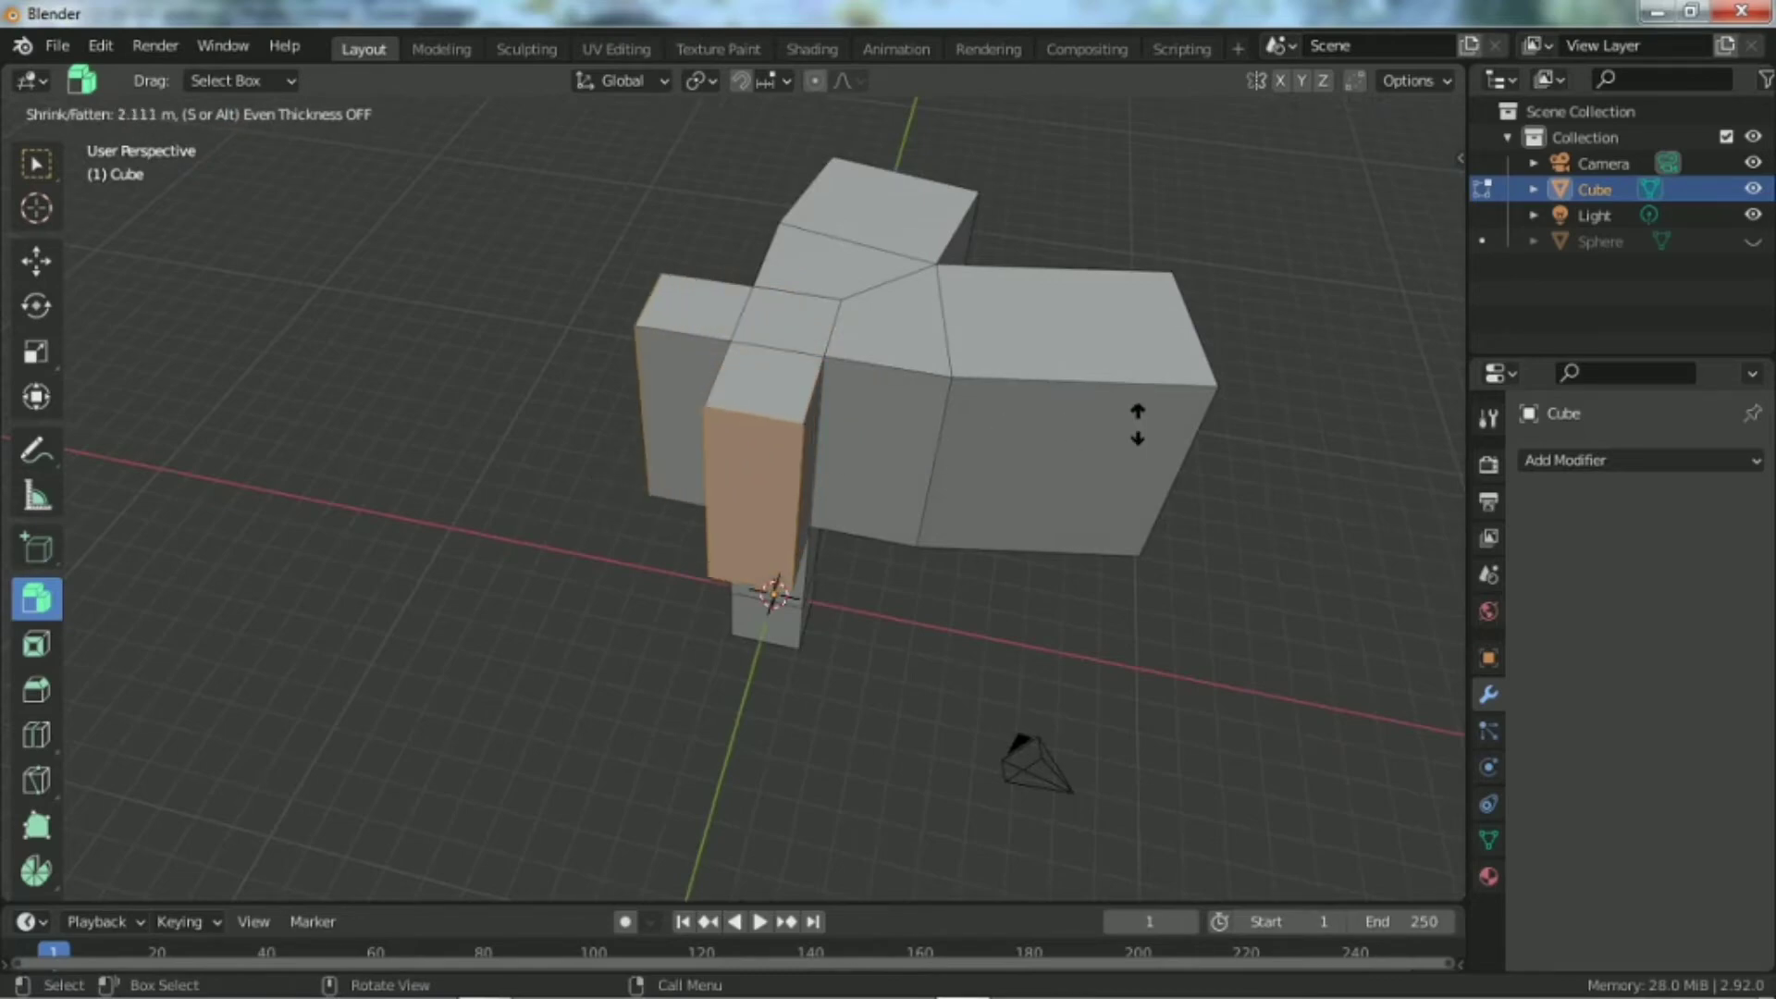
key(Escape)
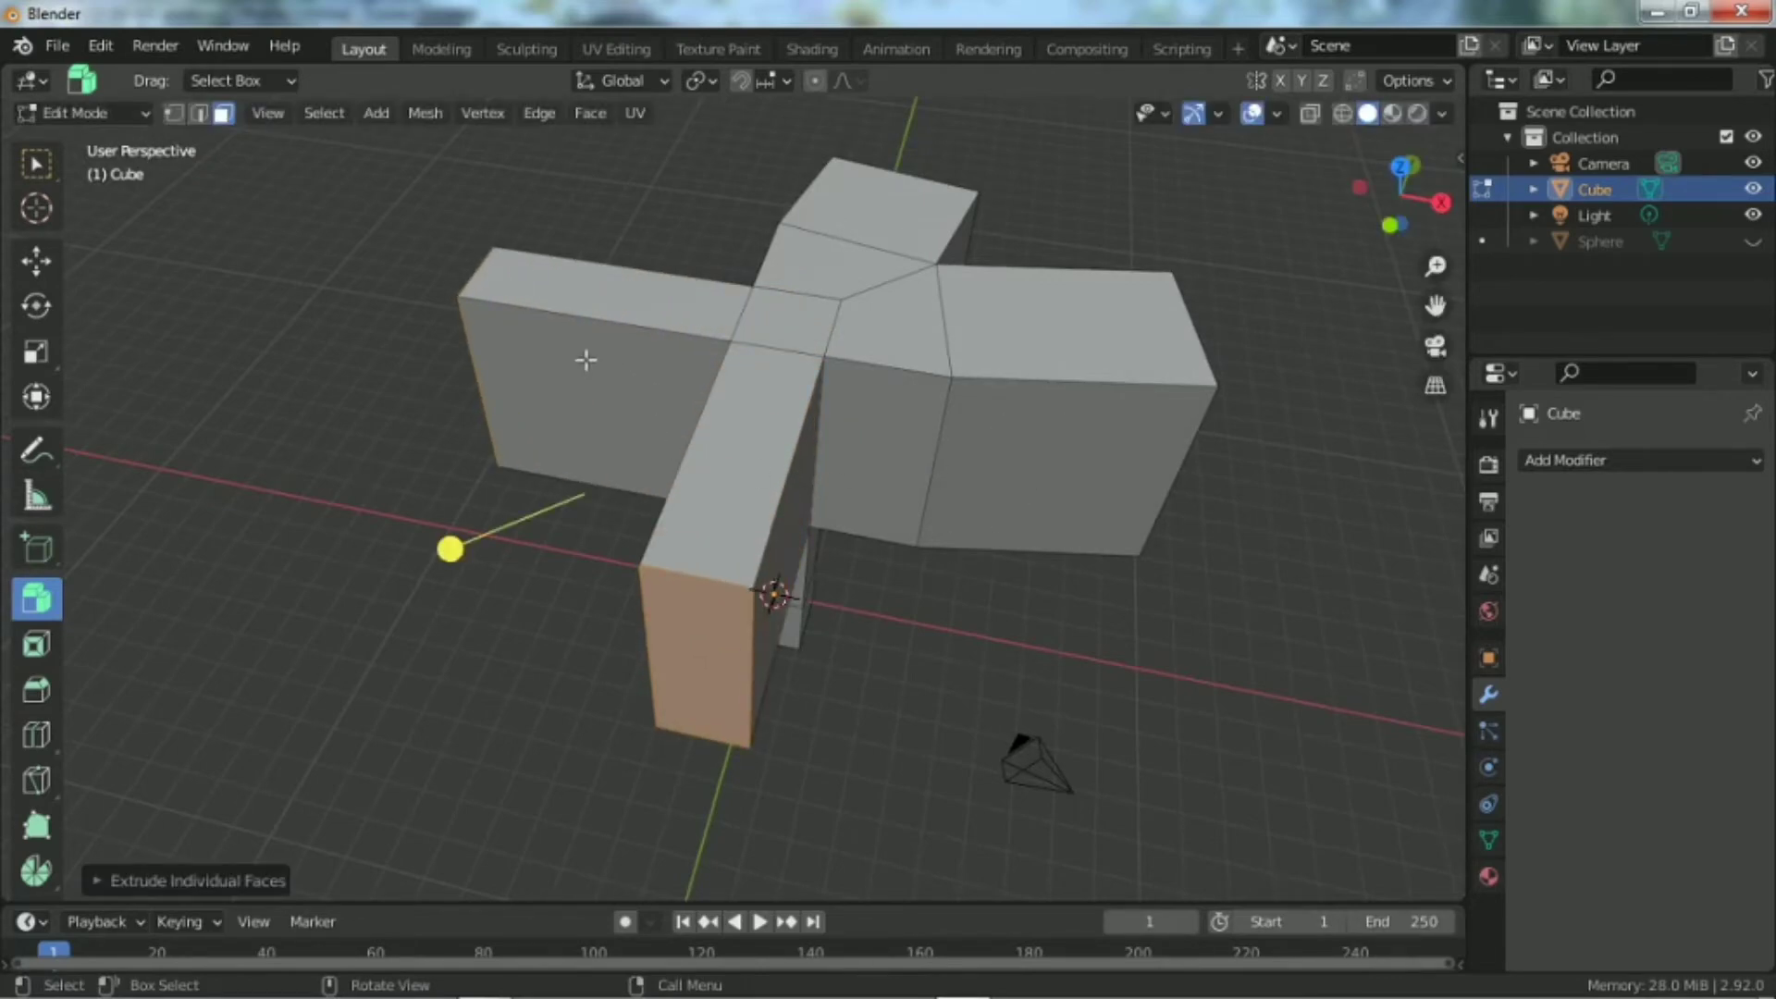
Step: Extrude the two selected arm ends repeatedly with Extrude to Cursor, looping them around the model in a spiral
drag(37, 599, 126, 807)
scroll(1068, 690, down, 5)
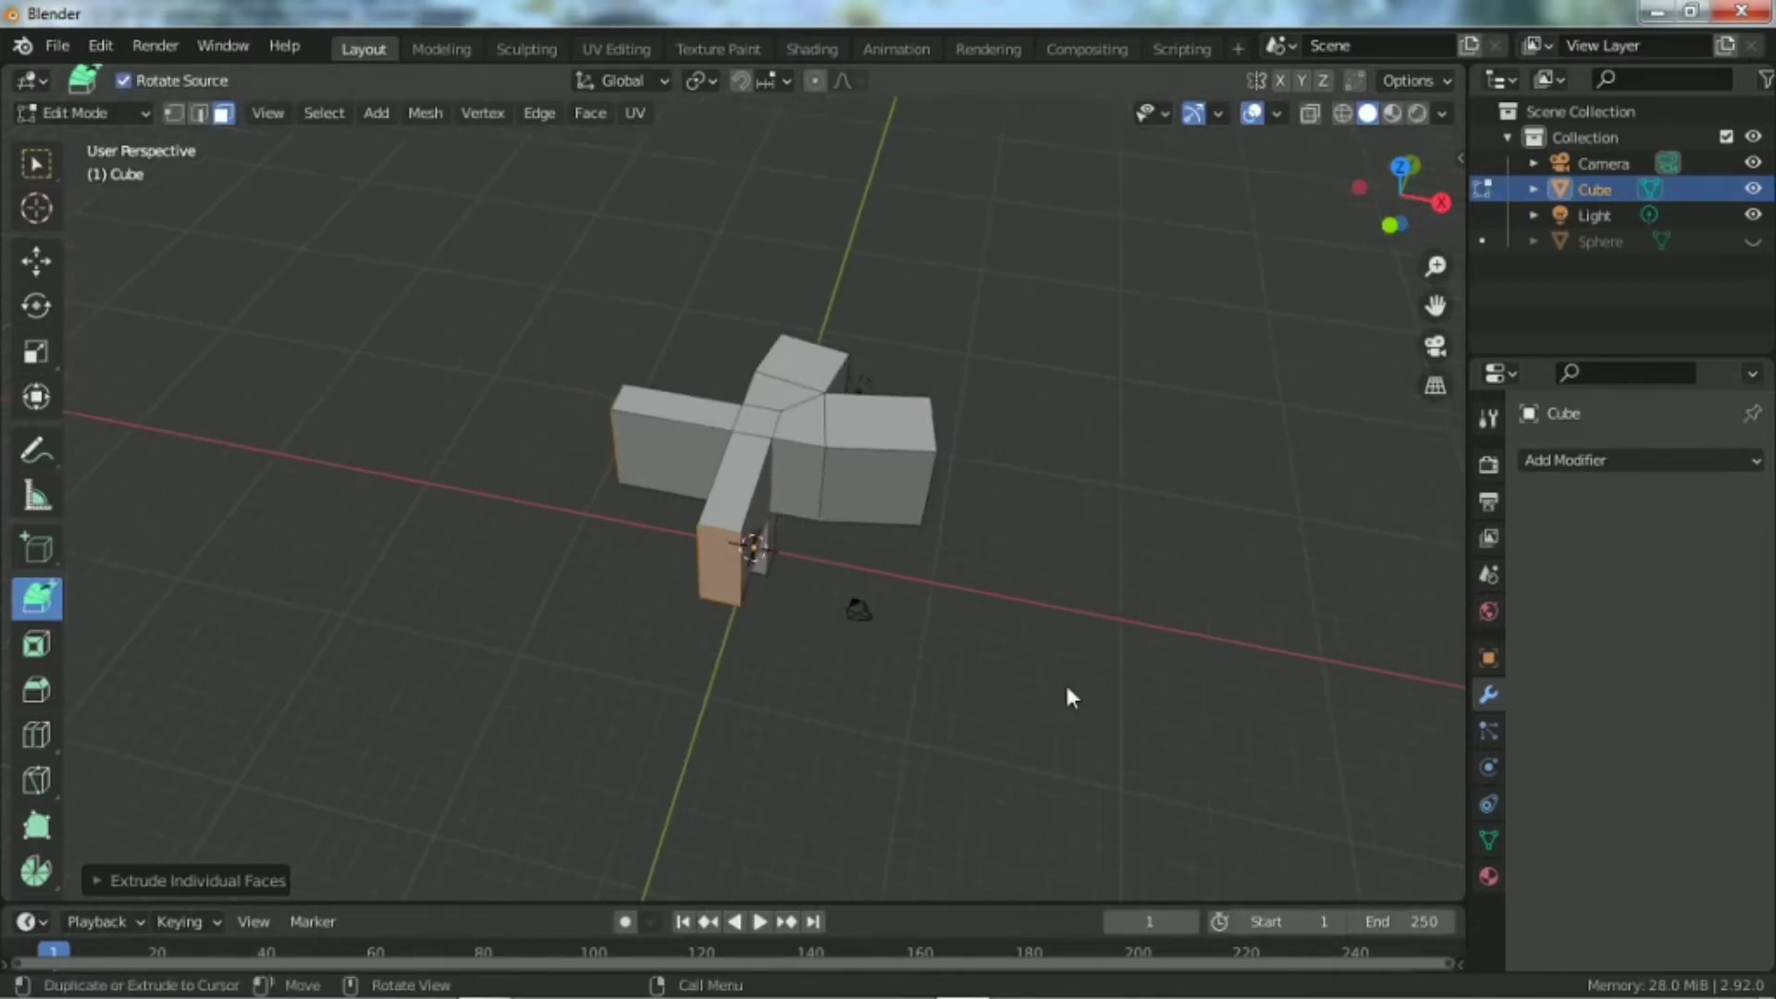
click(719, 555)
click(747, 624)
click(847, 629)
click(1016, 635)
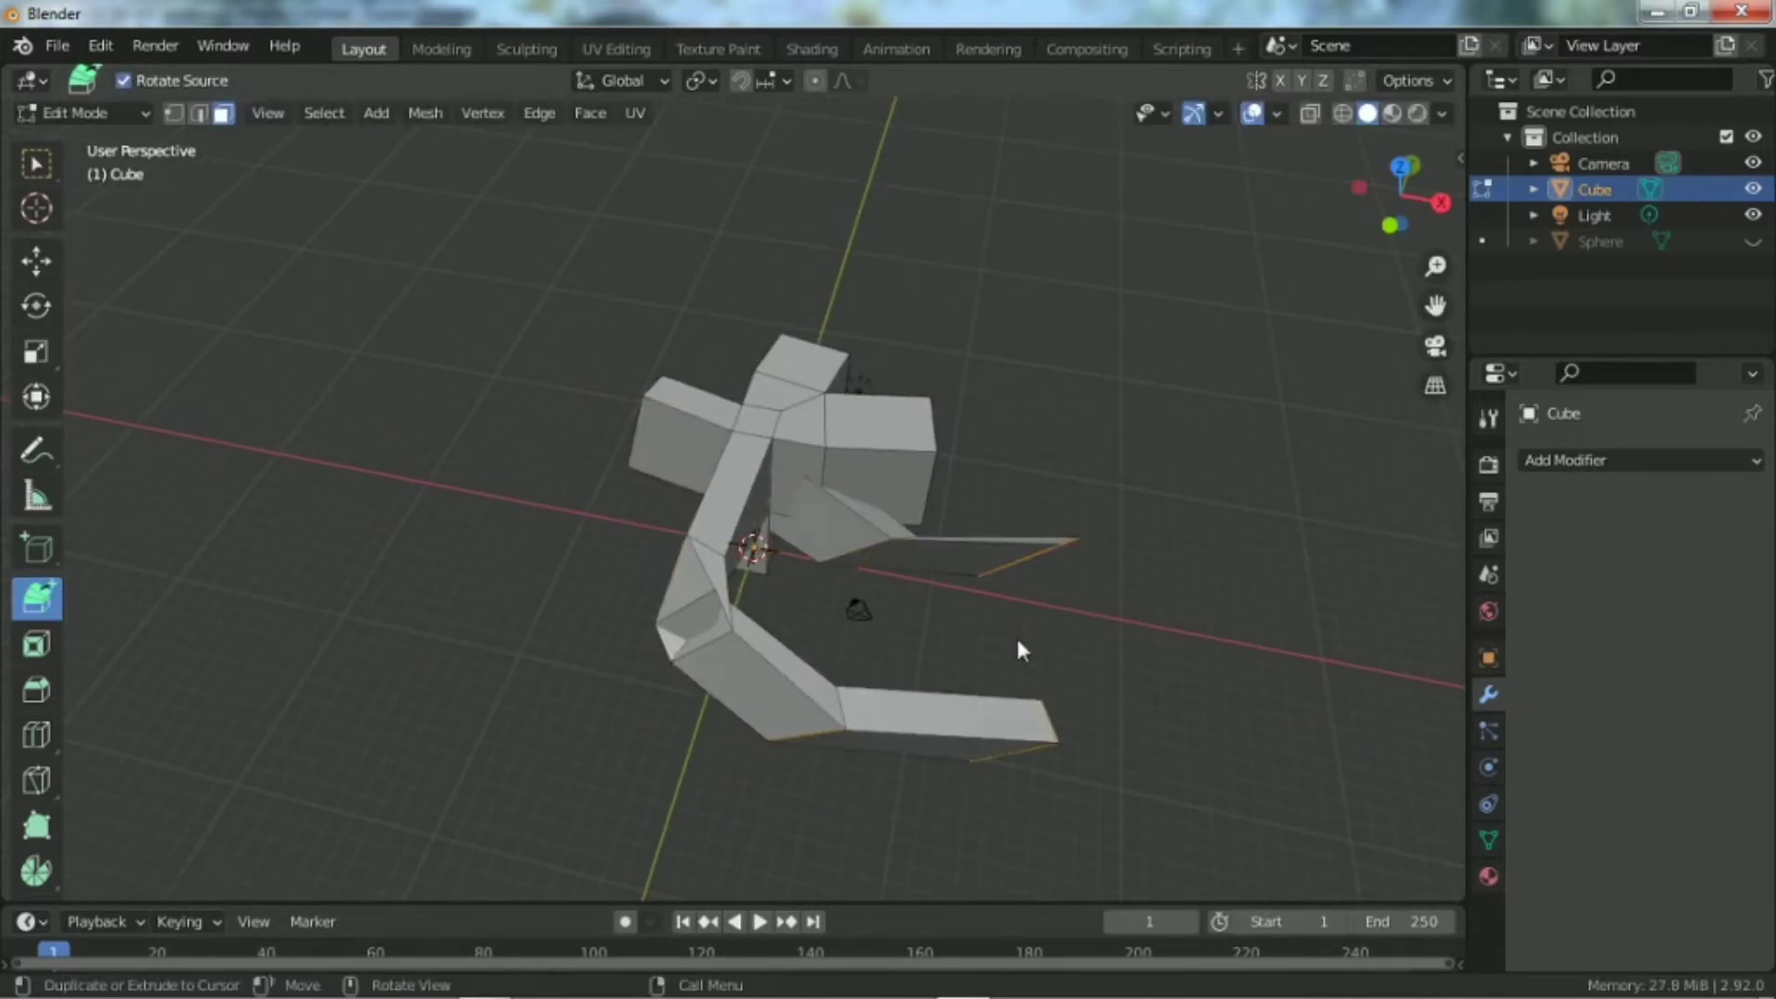
click(1081, 504)
click(964, 269)
click(773, 199)
click(566, 338)
click(537, 454)
click(586, 587)
click(869, 661)
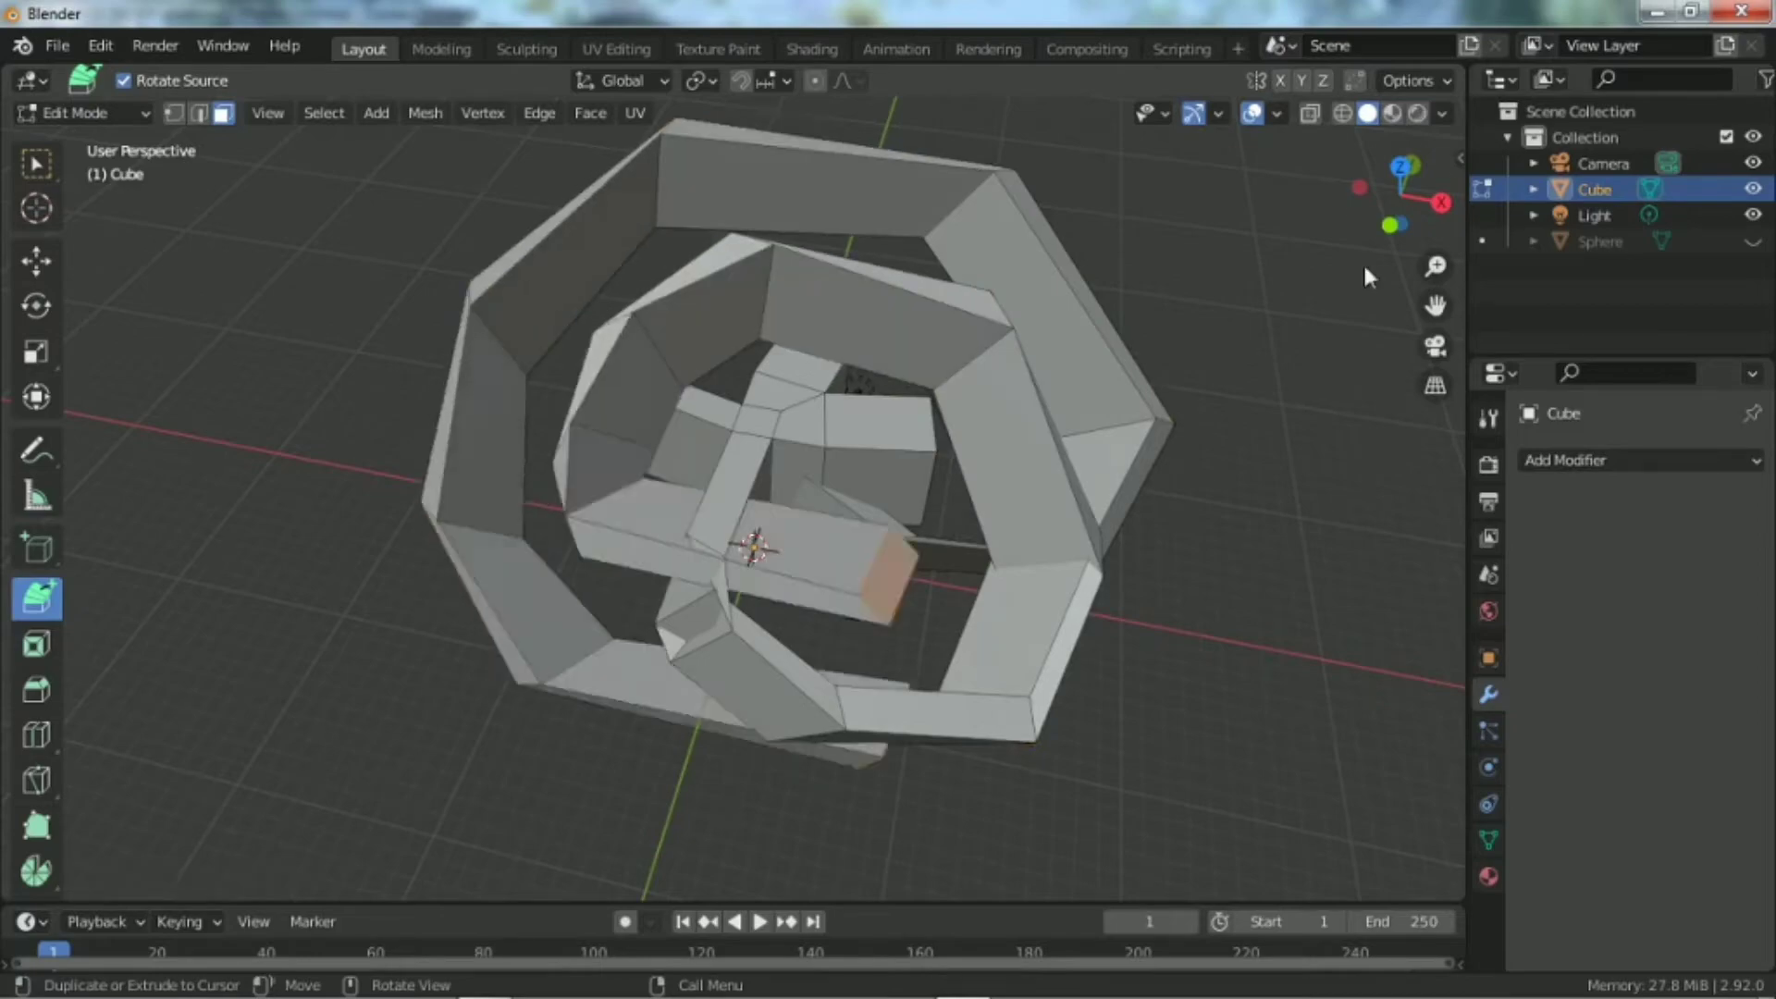
drag(1388, 218, 1273, 154)
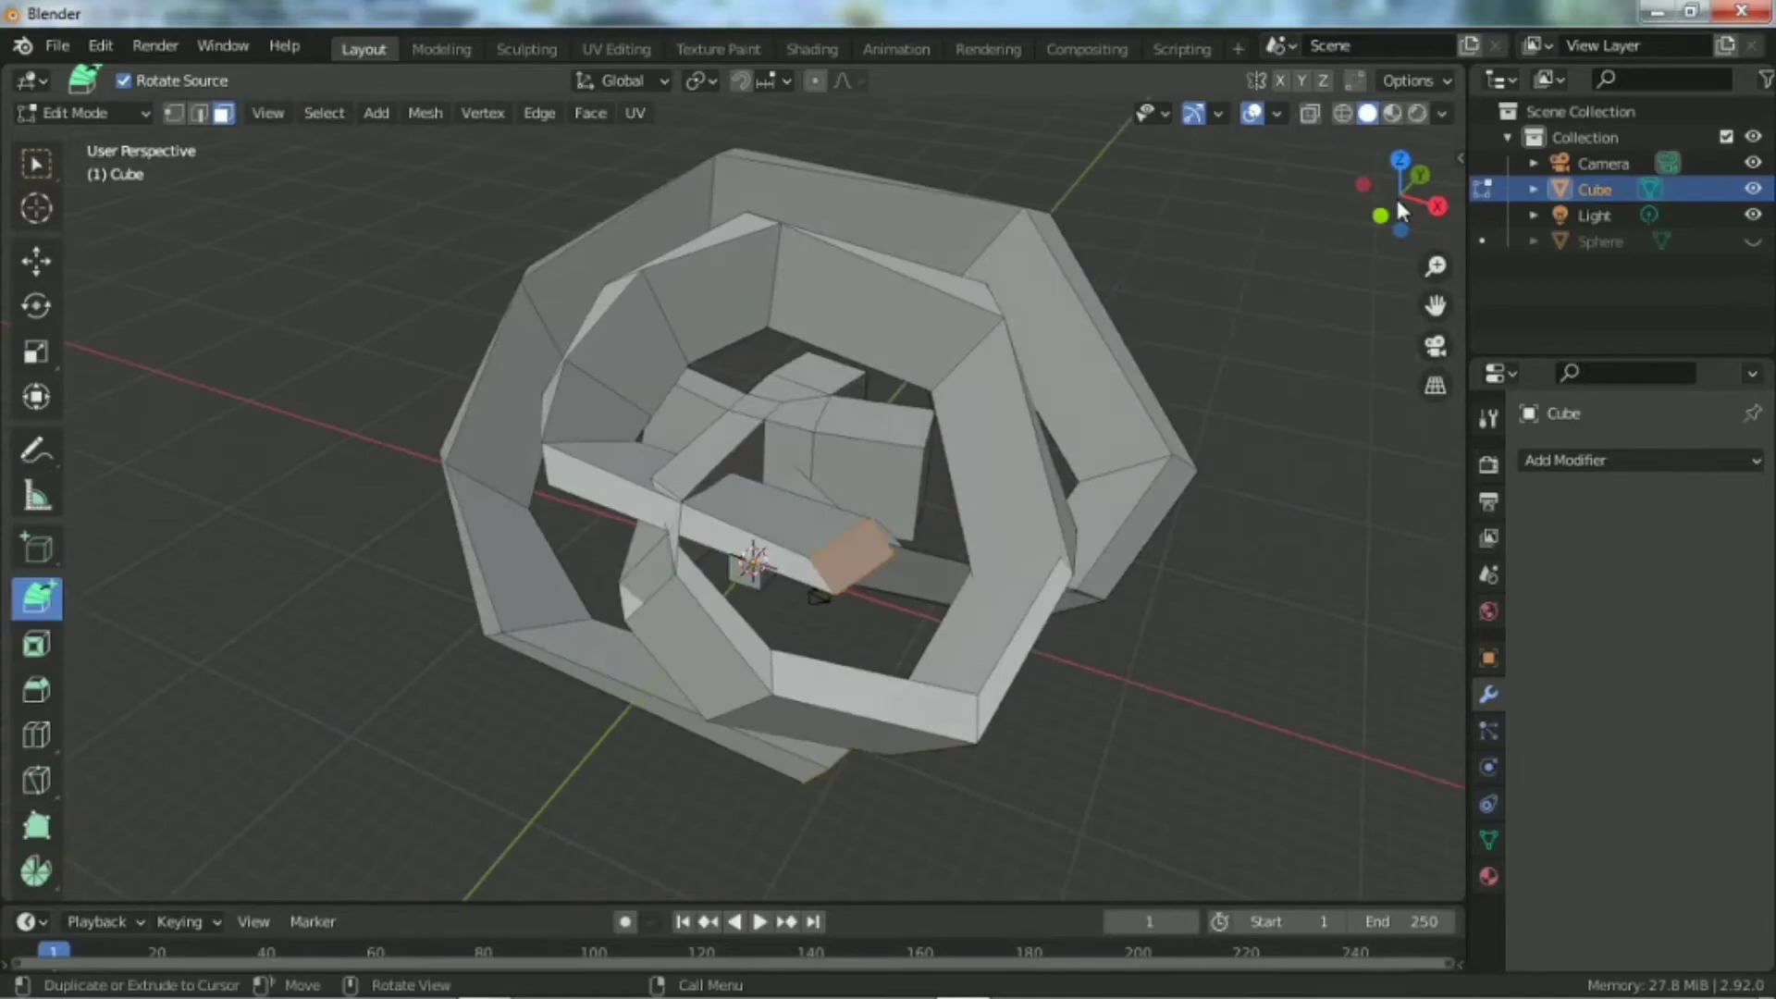
Step: Delete the spiral mesh in Object Mode and add a new default cube
key(Tab)
key(x)
click(920, 546)
key(shift+a)
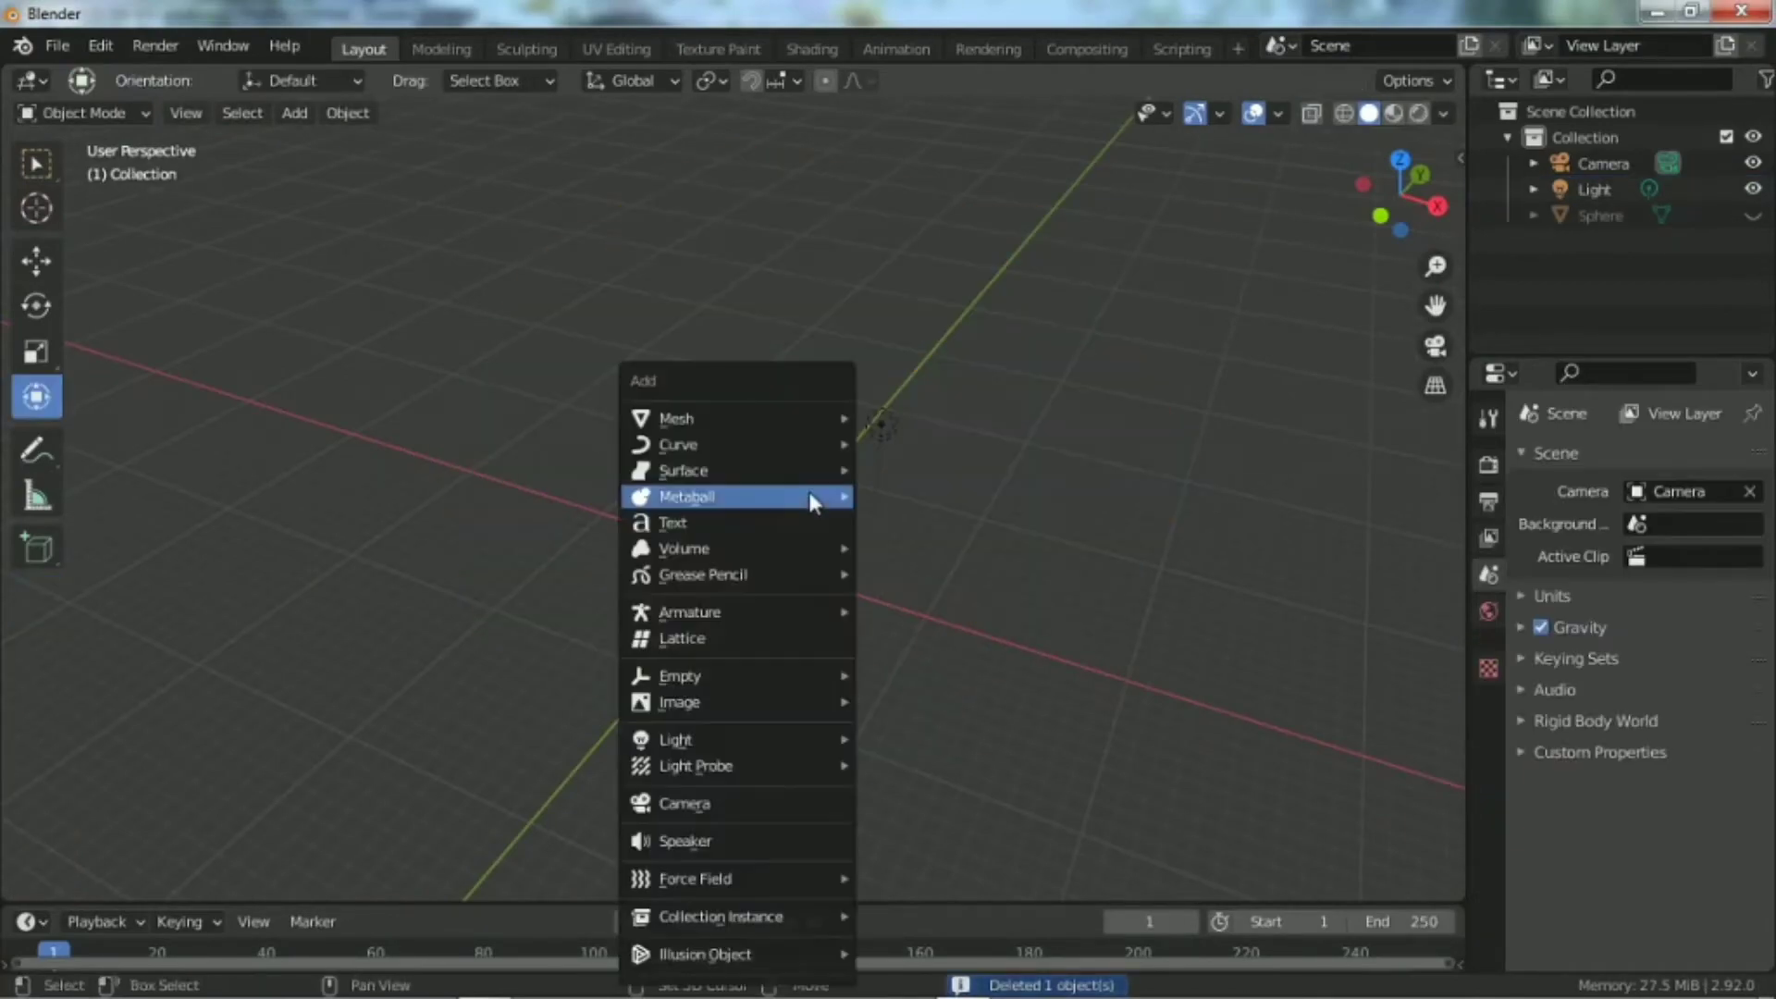
mouse_move(704, 419)
click(894, 444)
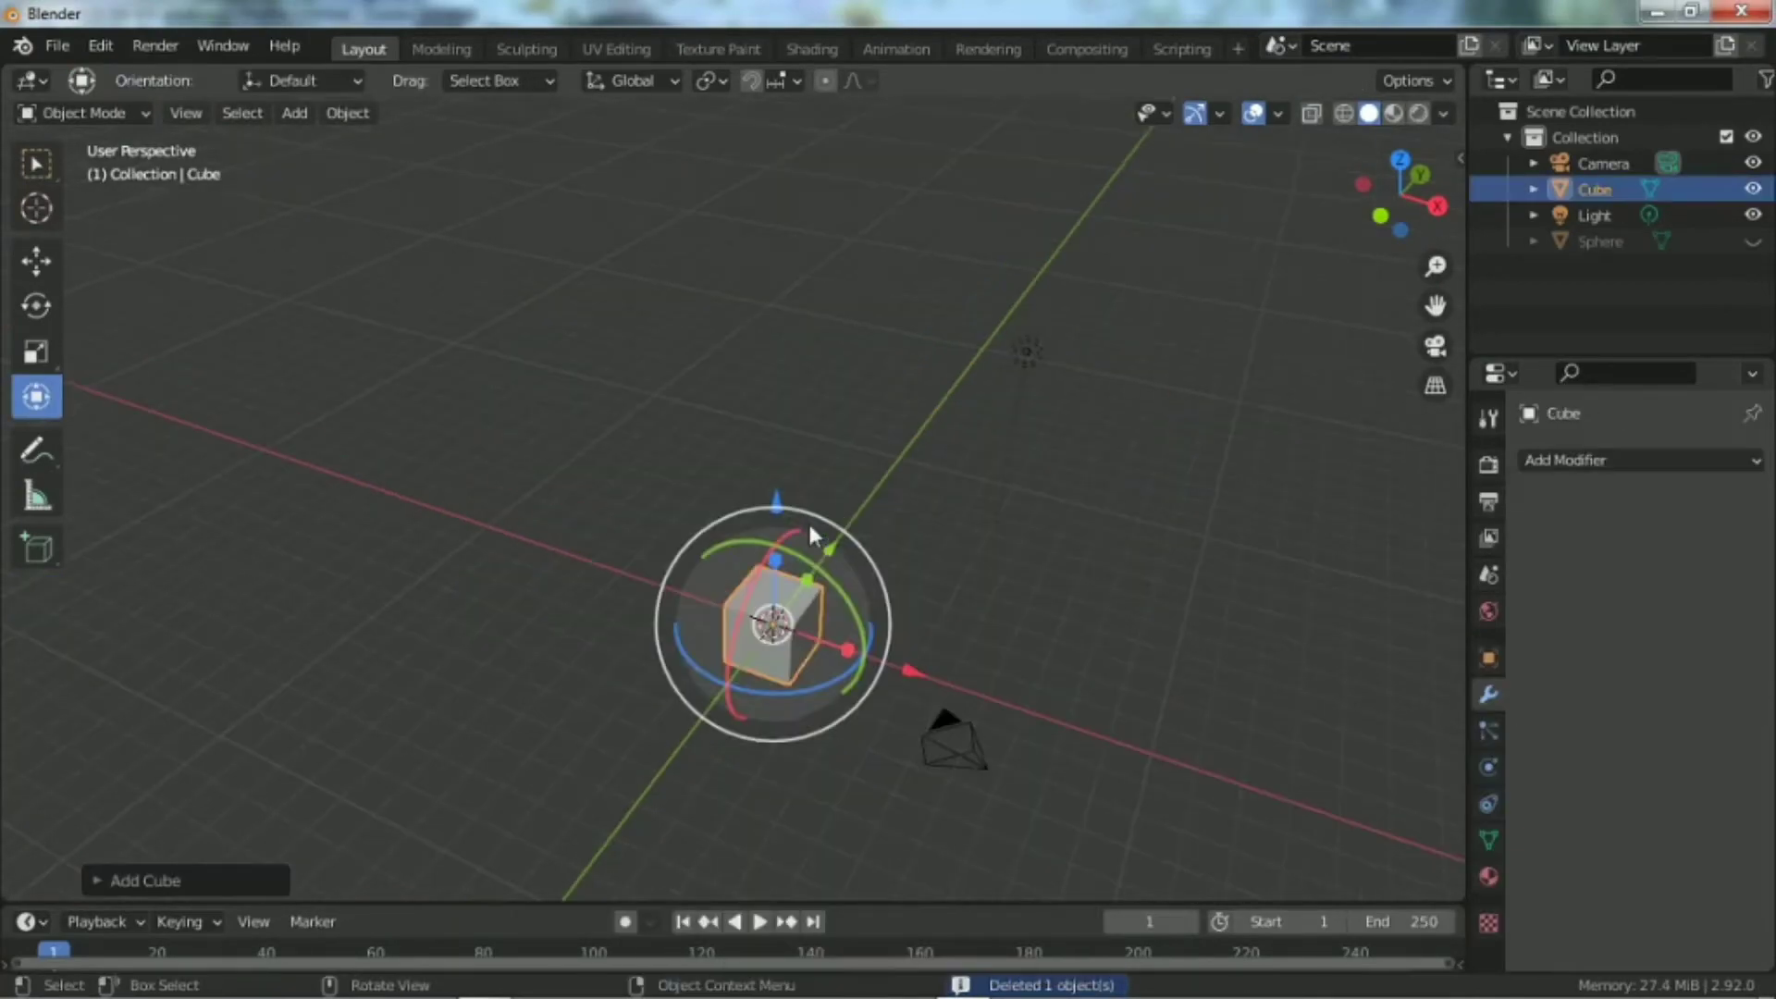
Step: Enter Edit Mode on the new cube, try Extrude to Cursor on the whole mesh, and undo that extrusion
key(Tab)
key(KP_Decimal)
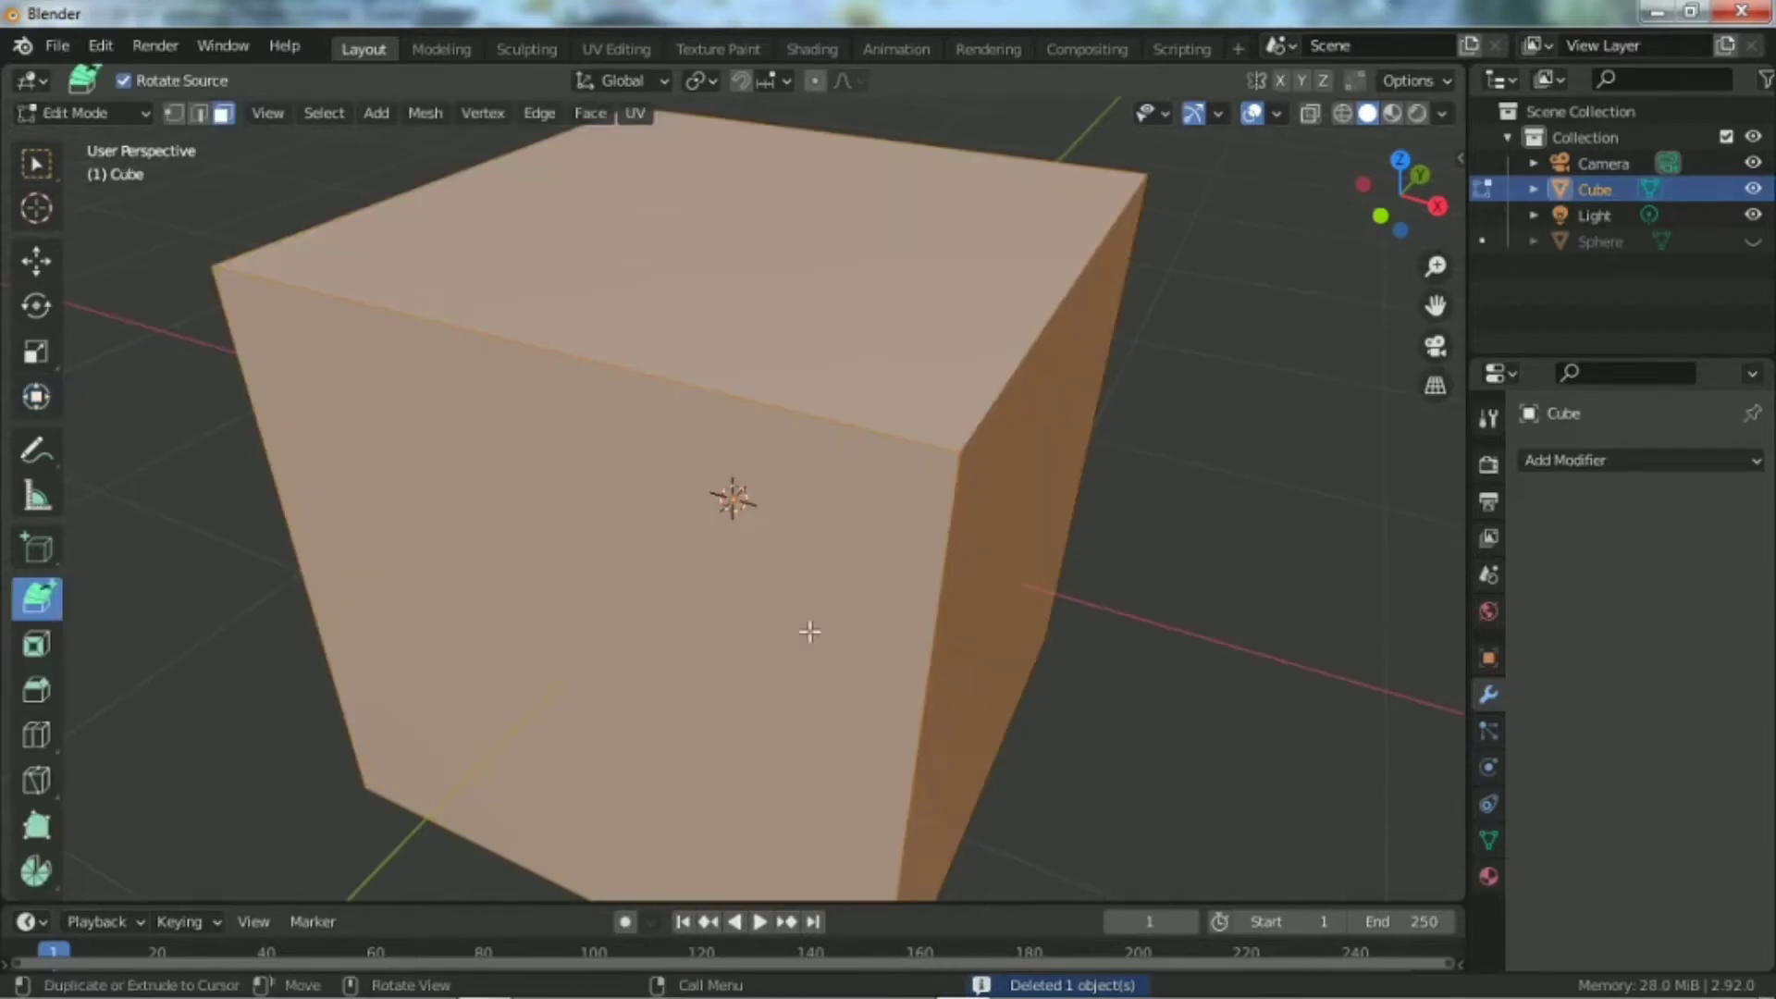
scroll(839, 546, down, 5)
click(747, 339)
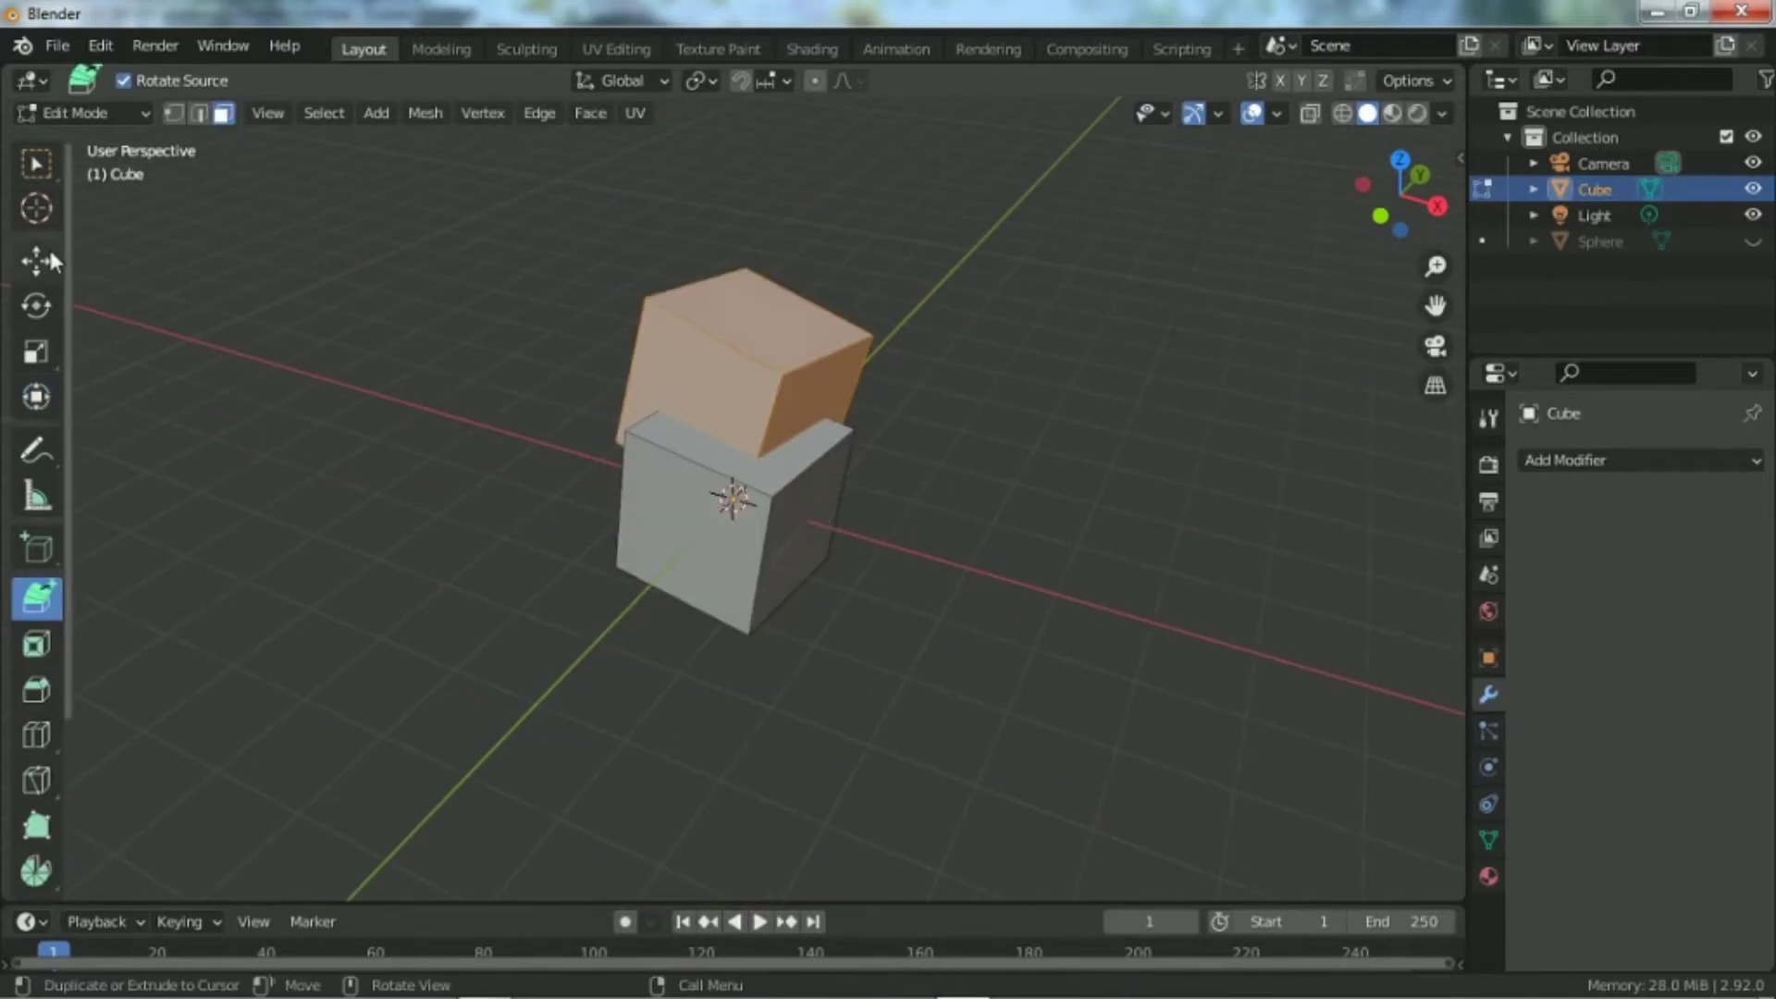
drag(51, 615, 157, 602)
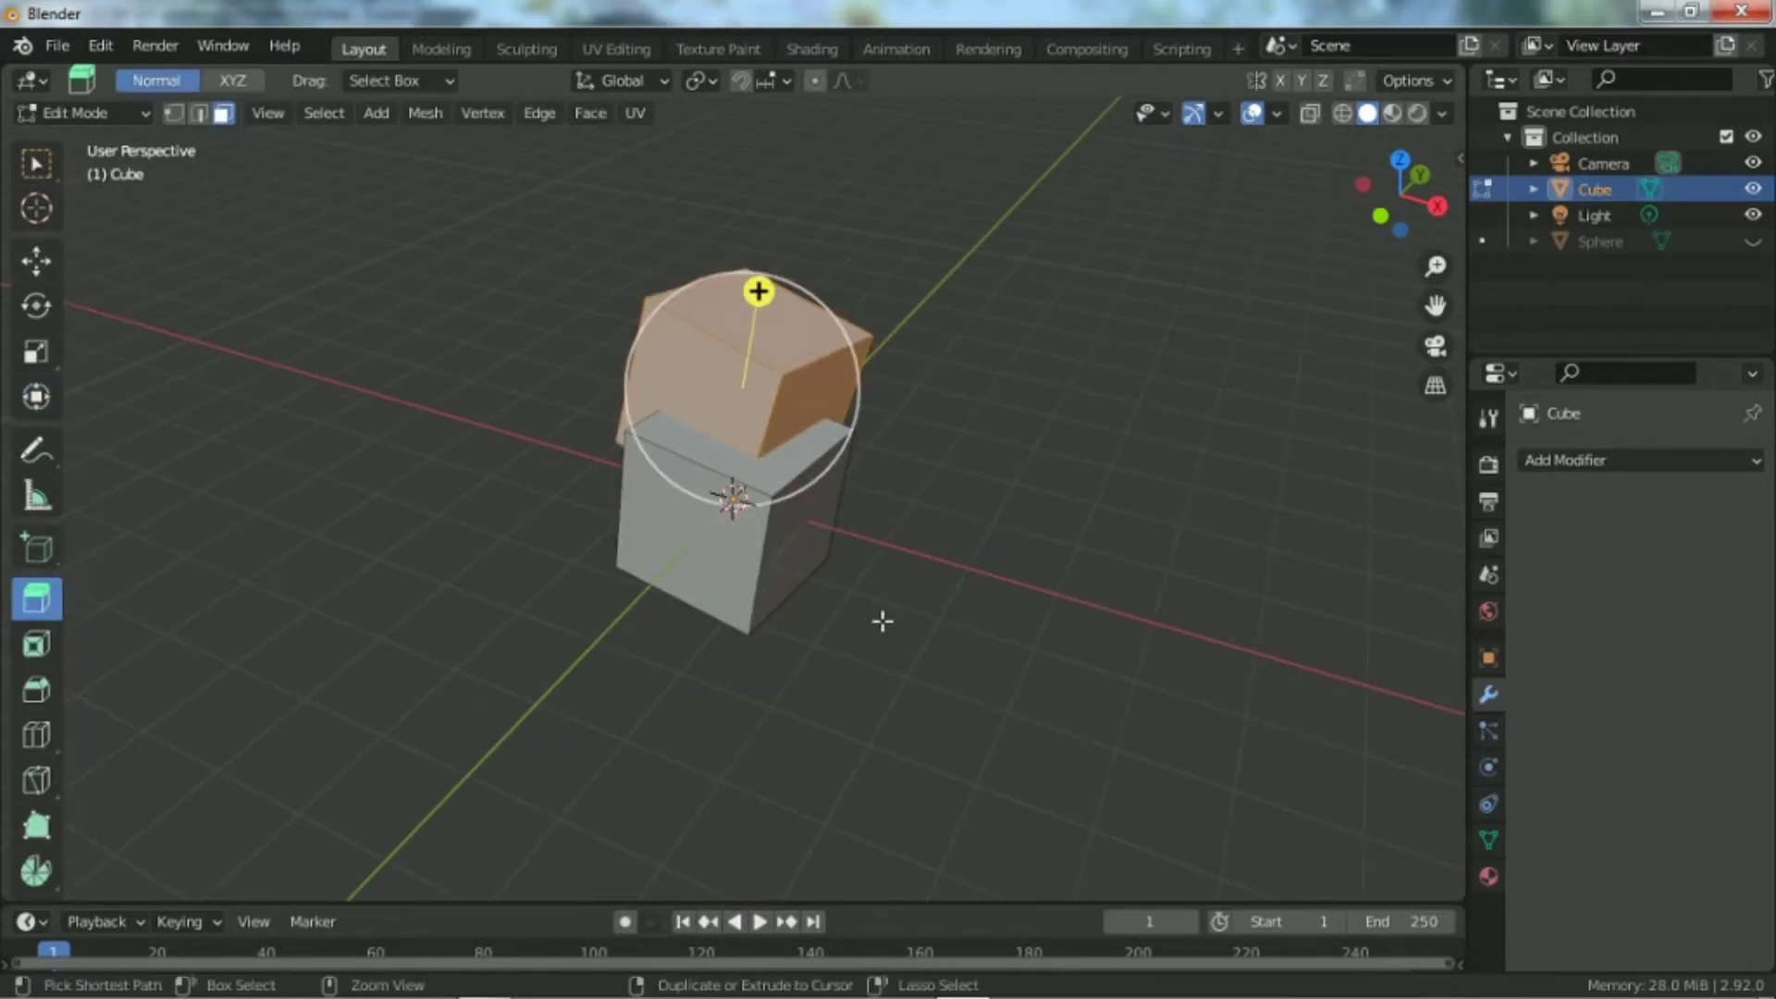
key(ctrl+z)
Step: Select the cube's top face and activate the Inset Faces tool
click(770, 480)
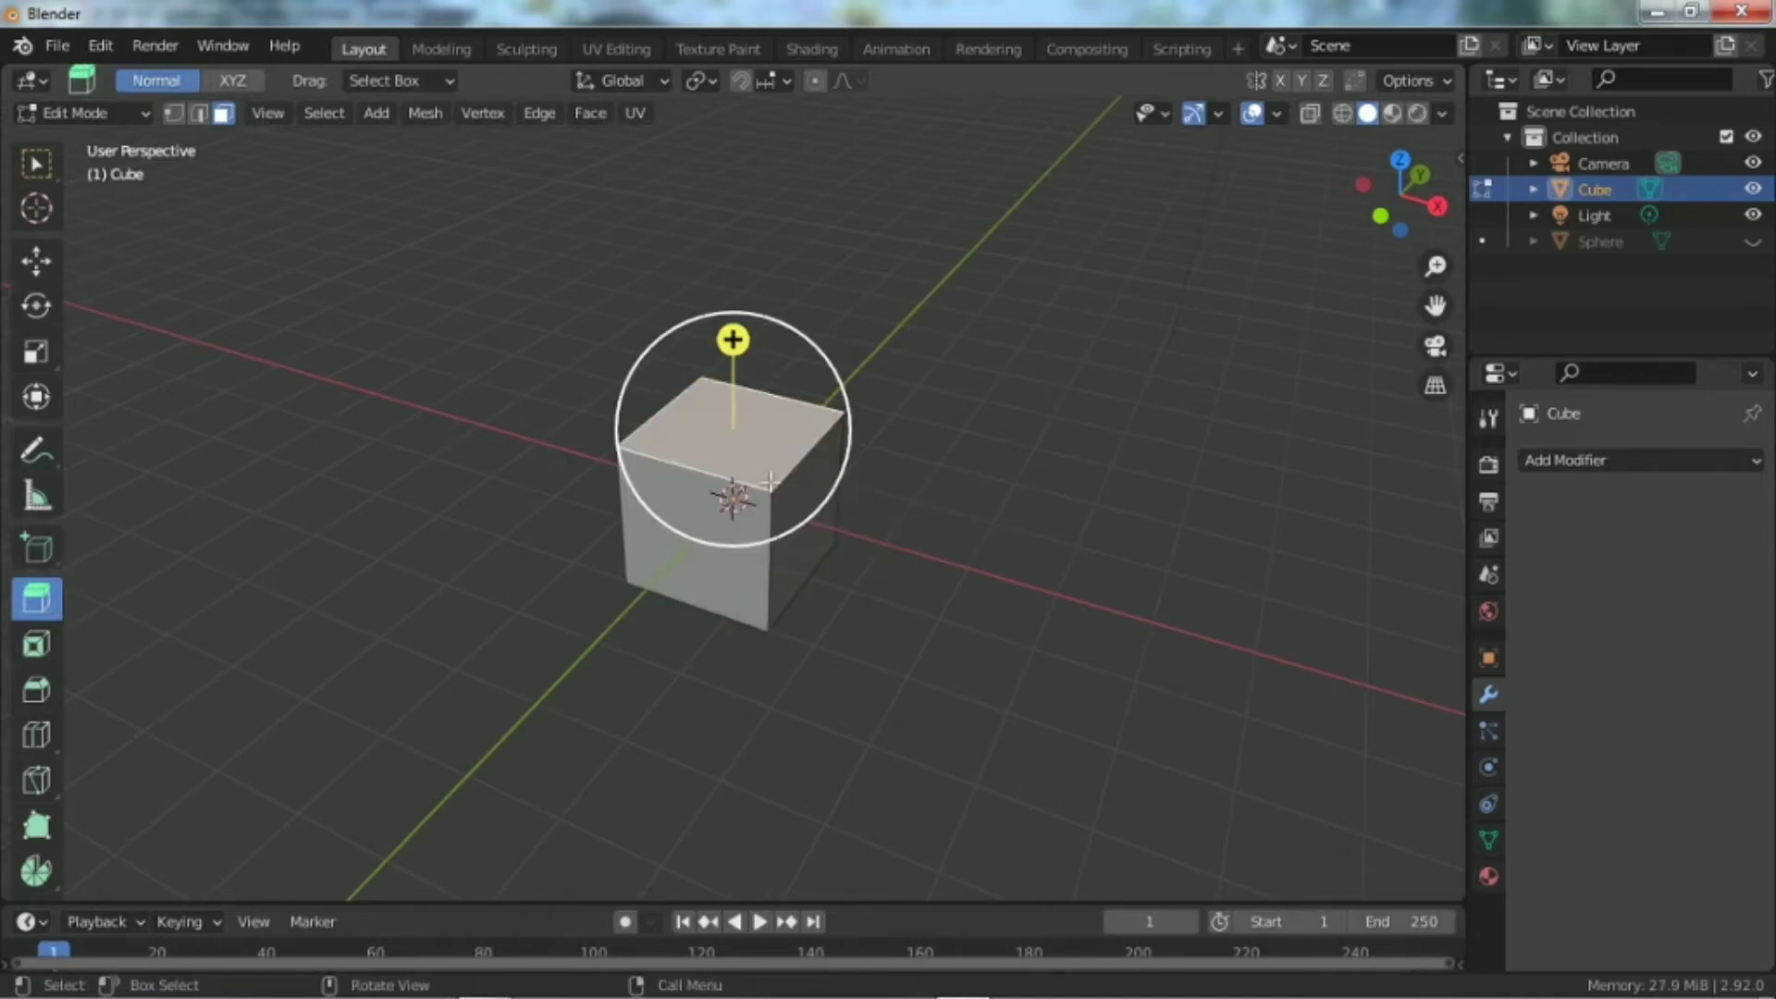
click(824, 393)
click(41, 645)
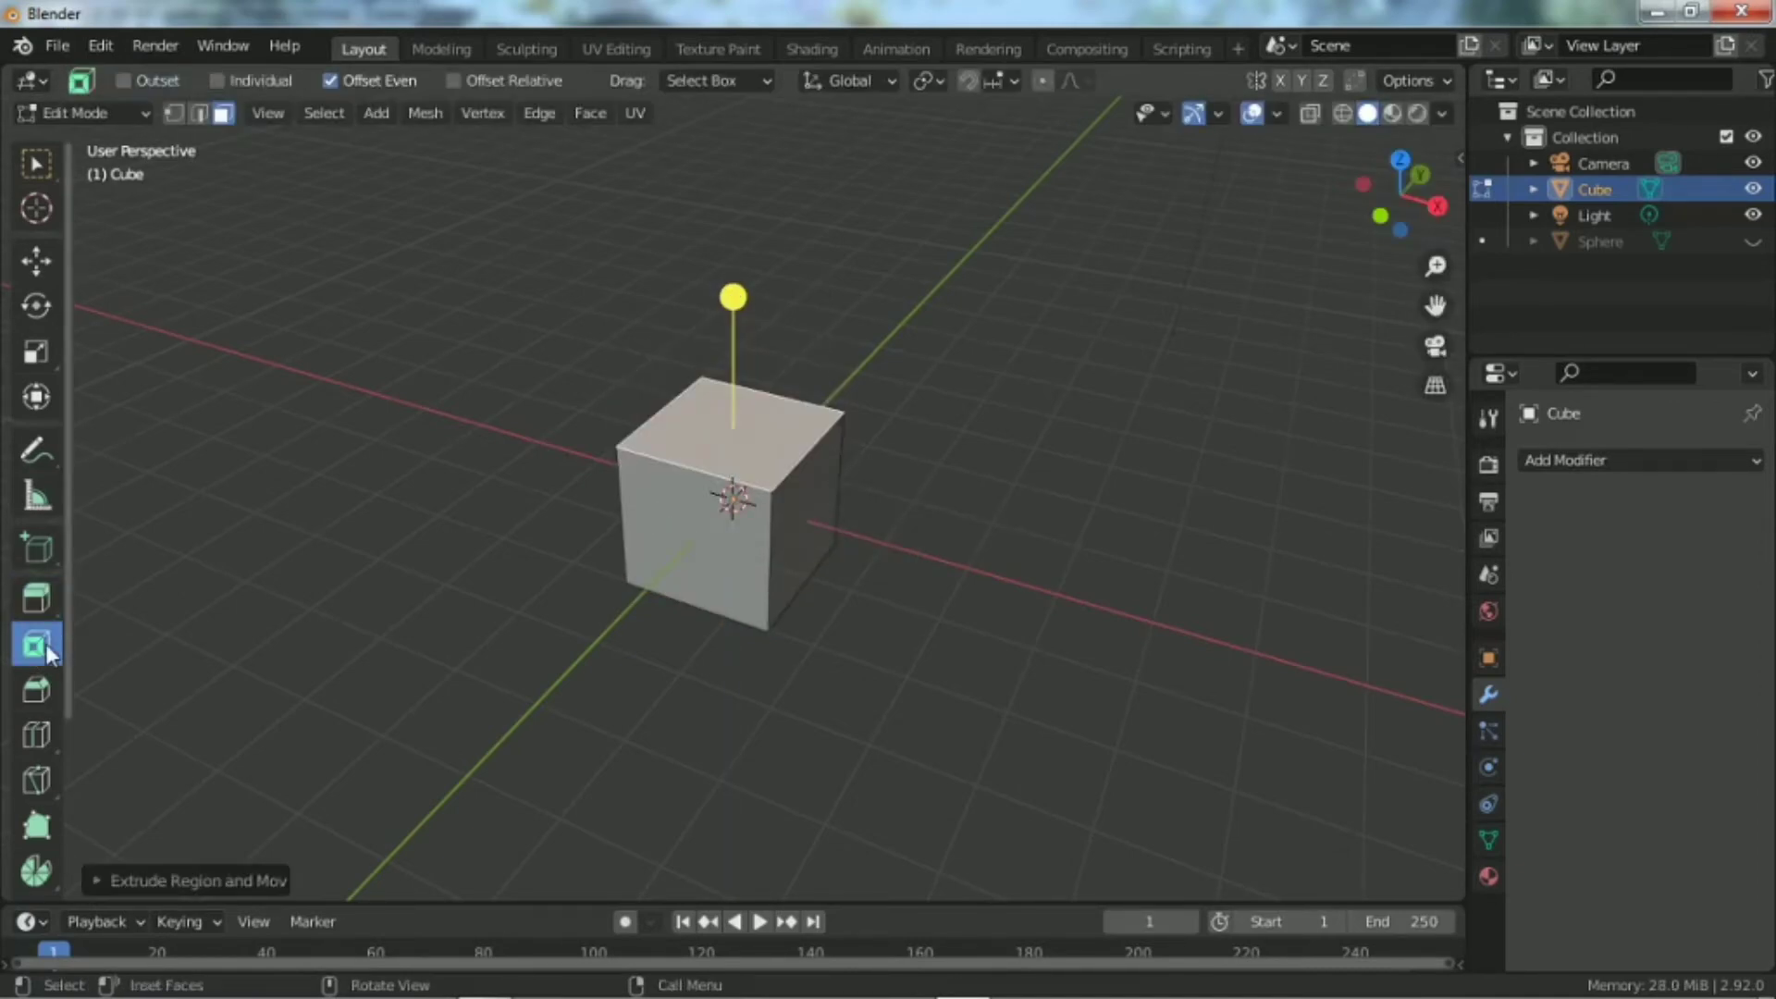
scroll(738, 467, up, 2)
drag(1387, 199, 1350, 211)
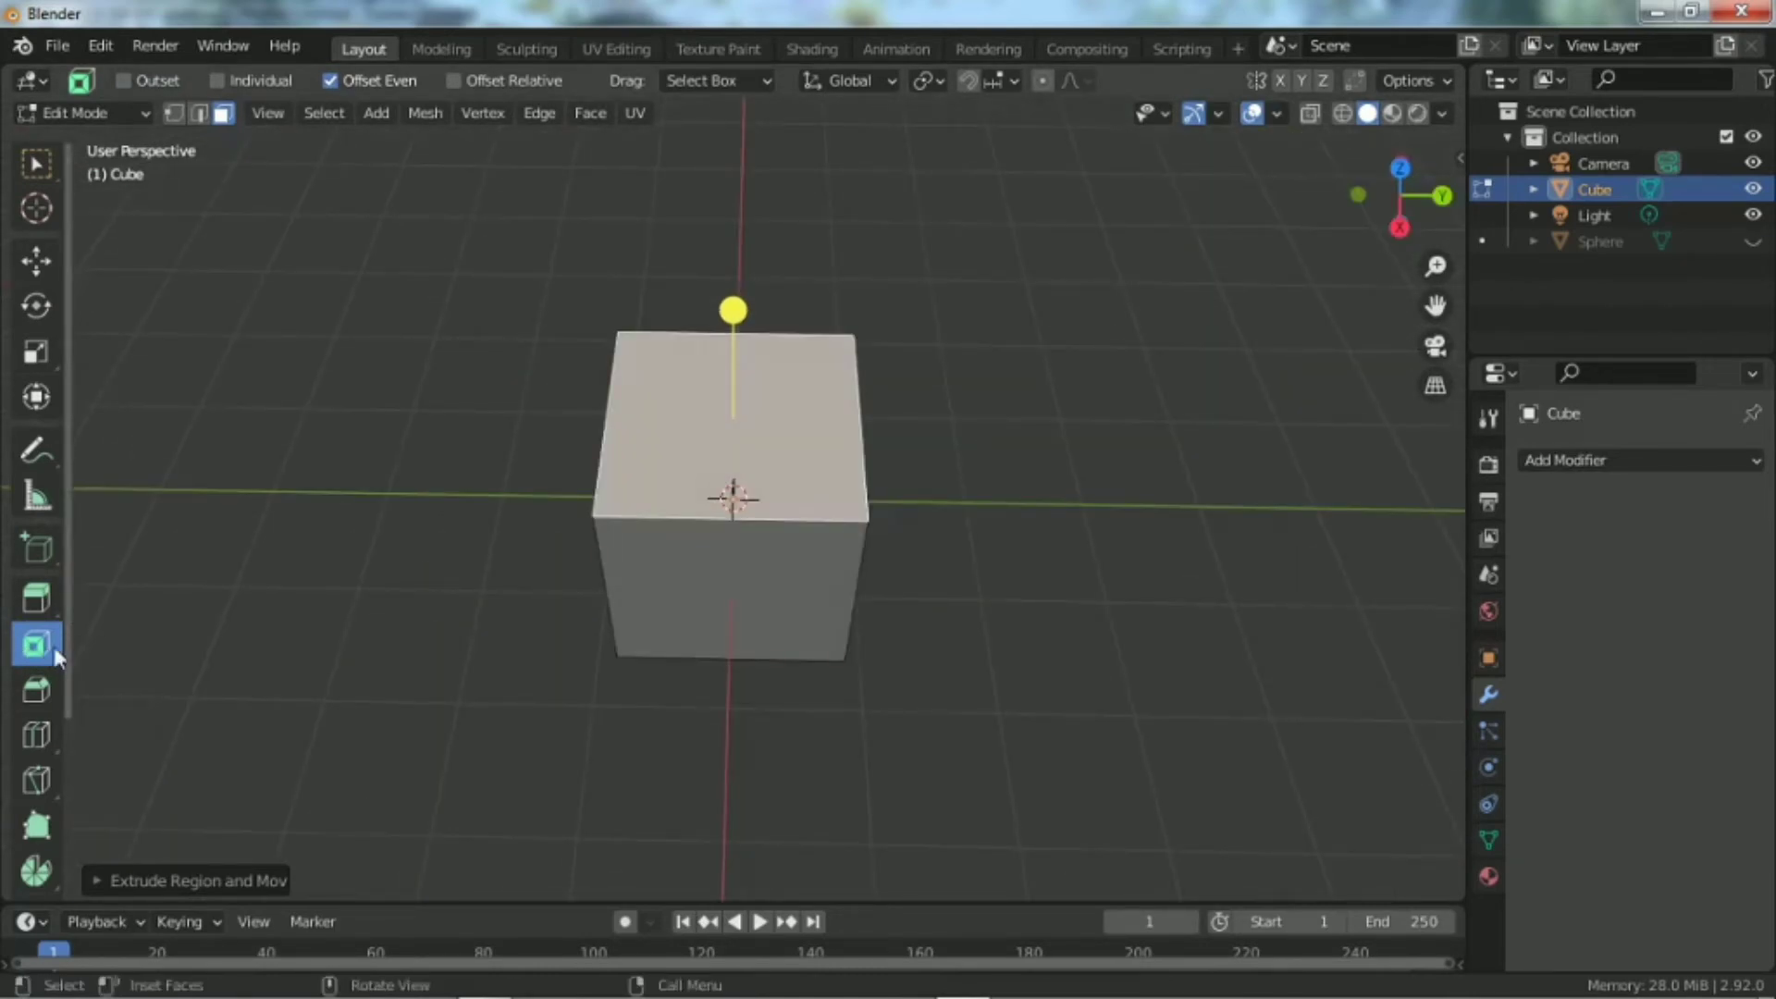
scroll(877, 558, up, 2)
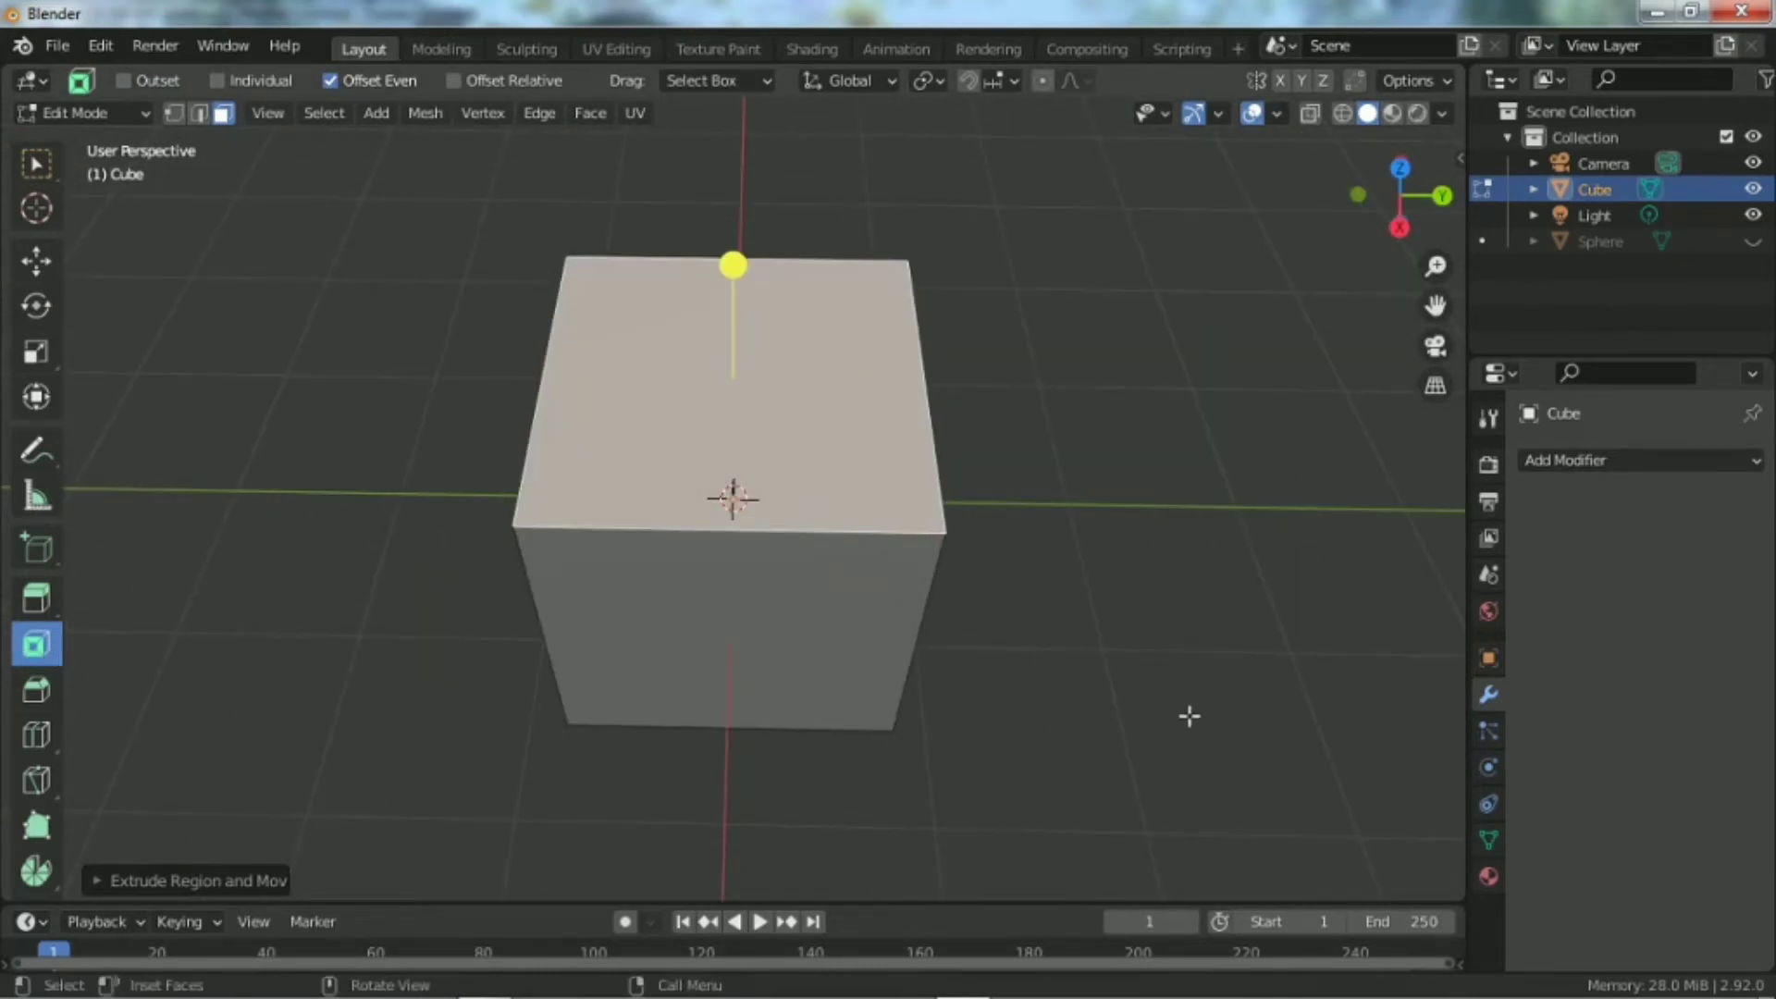
Step: Try insetting the cube's top face twice, cancelling each inset
key(i)
right_click(1103, 679)
drag(717, 268, 733, 349)
right_click(734, 349)
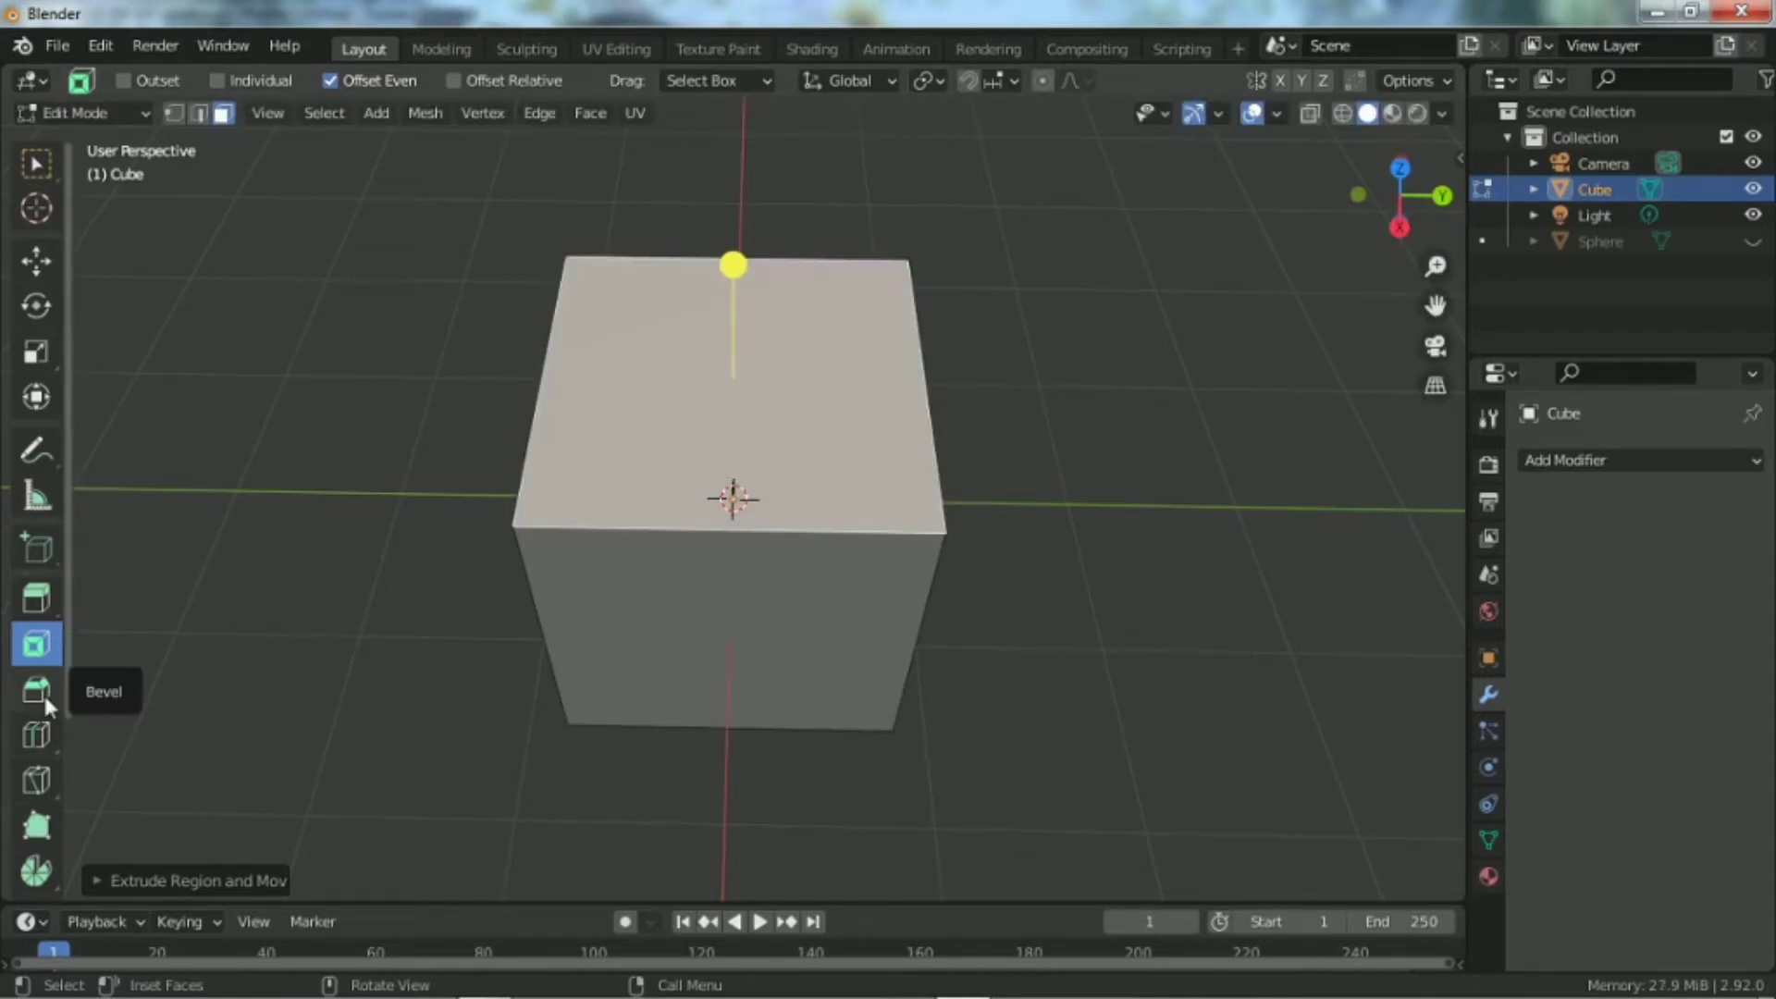
Step: Try beveling the cube's top face by about 0.43 m with the Bevel tool, and undo it
click(36, 689)
scroll(1142, 501, up, 1)
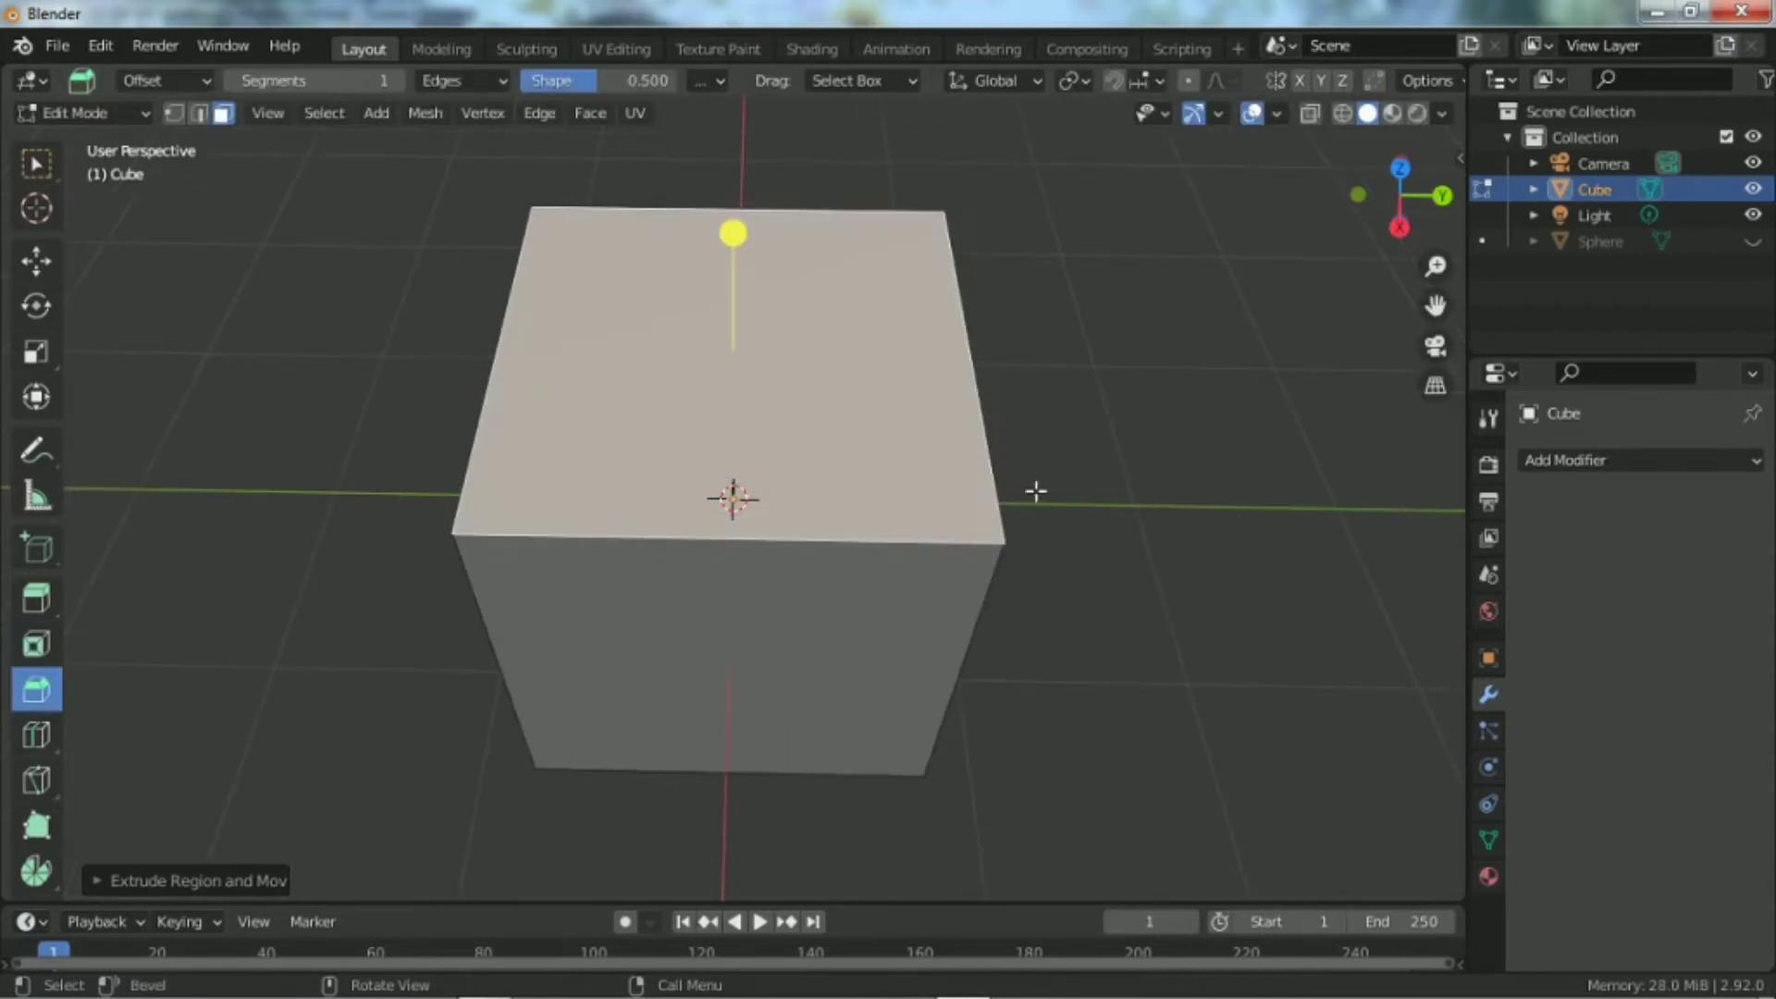
scroll(879, 479, down, 1)
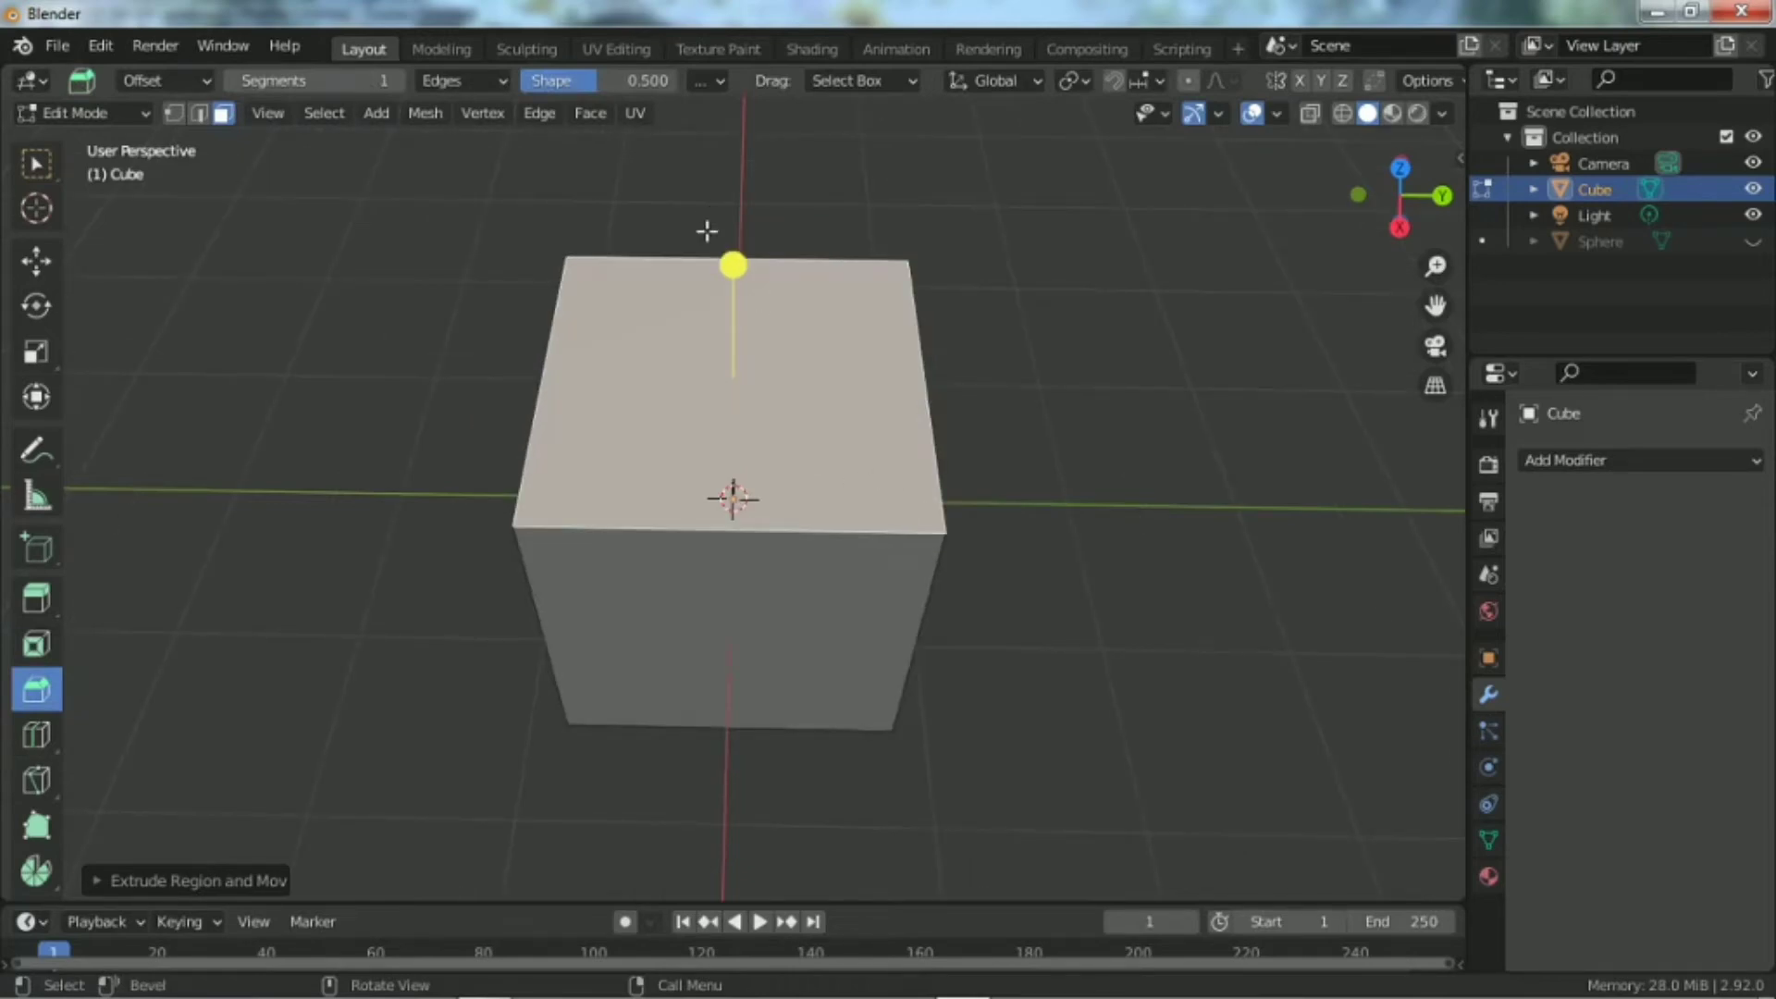
drag(730, 268, 755, 205)
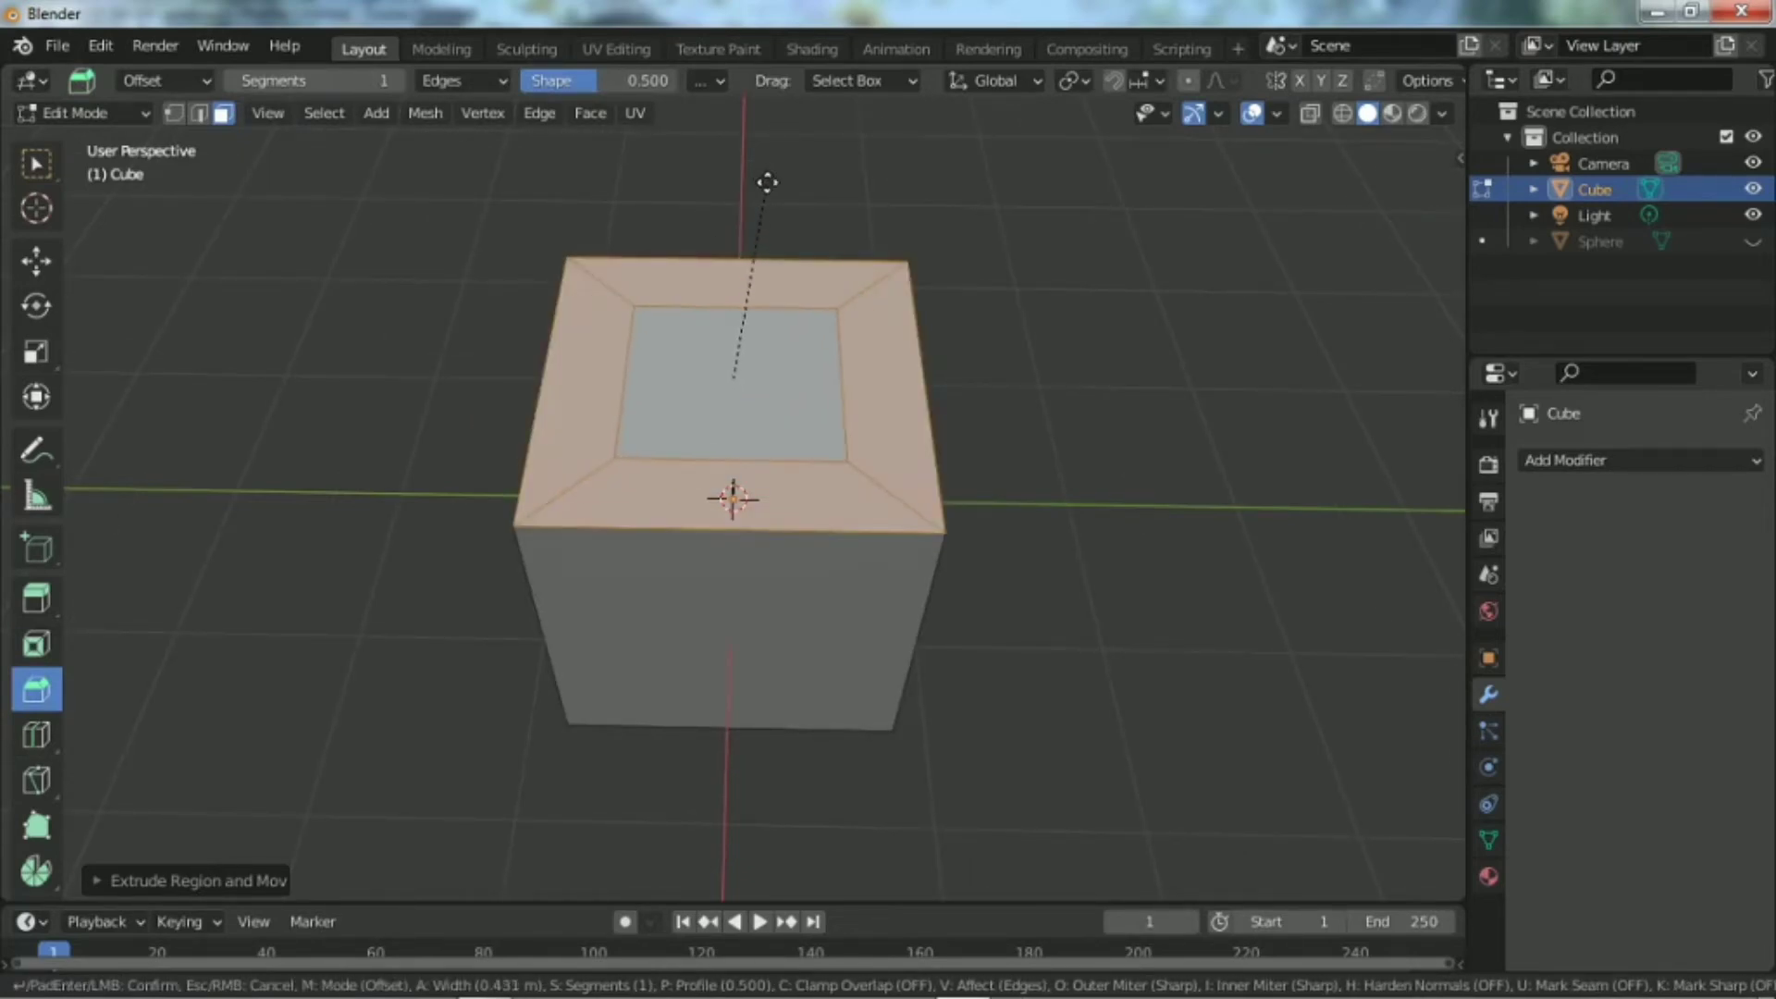
click(767, 183)
key(ctrl+z)
Step: Try a wider bevel of about 0.5 m on the cube's top face, and cancel it
key(KP_5)
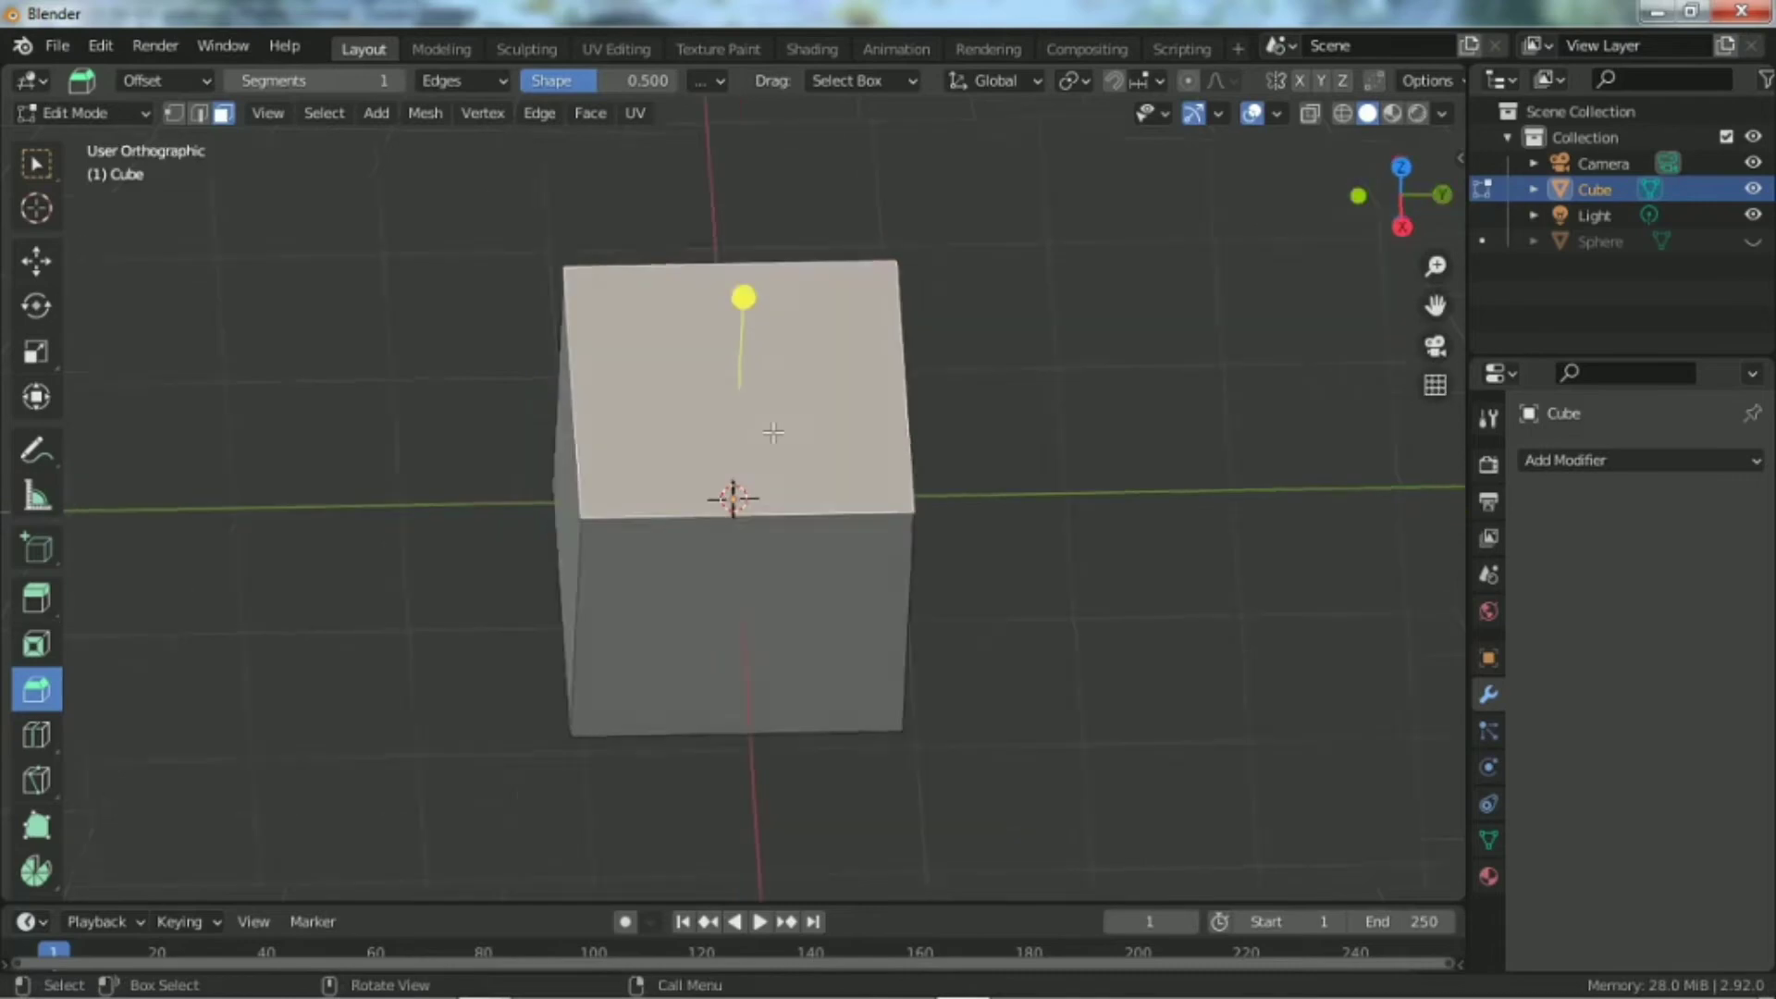
key(KP_1)
scroll(758, 453, up, 2)
drag(1404, 195, 988, 512)
key(ctrl+b)
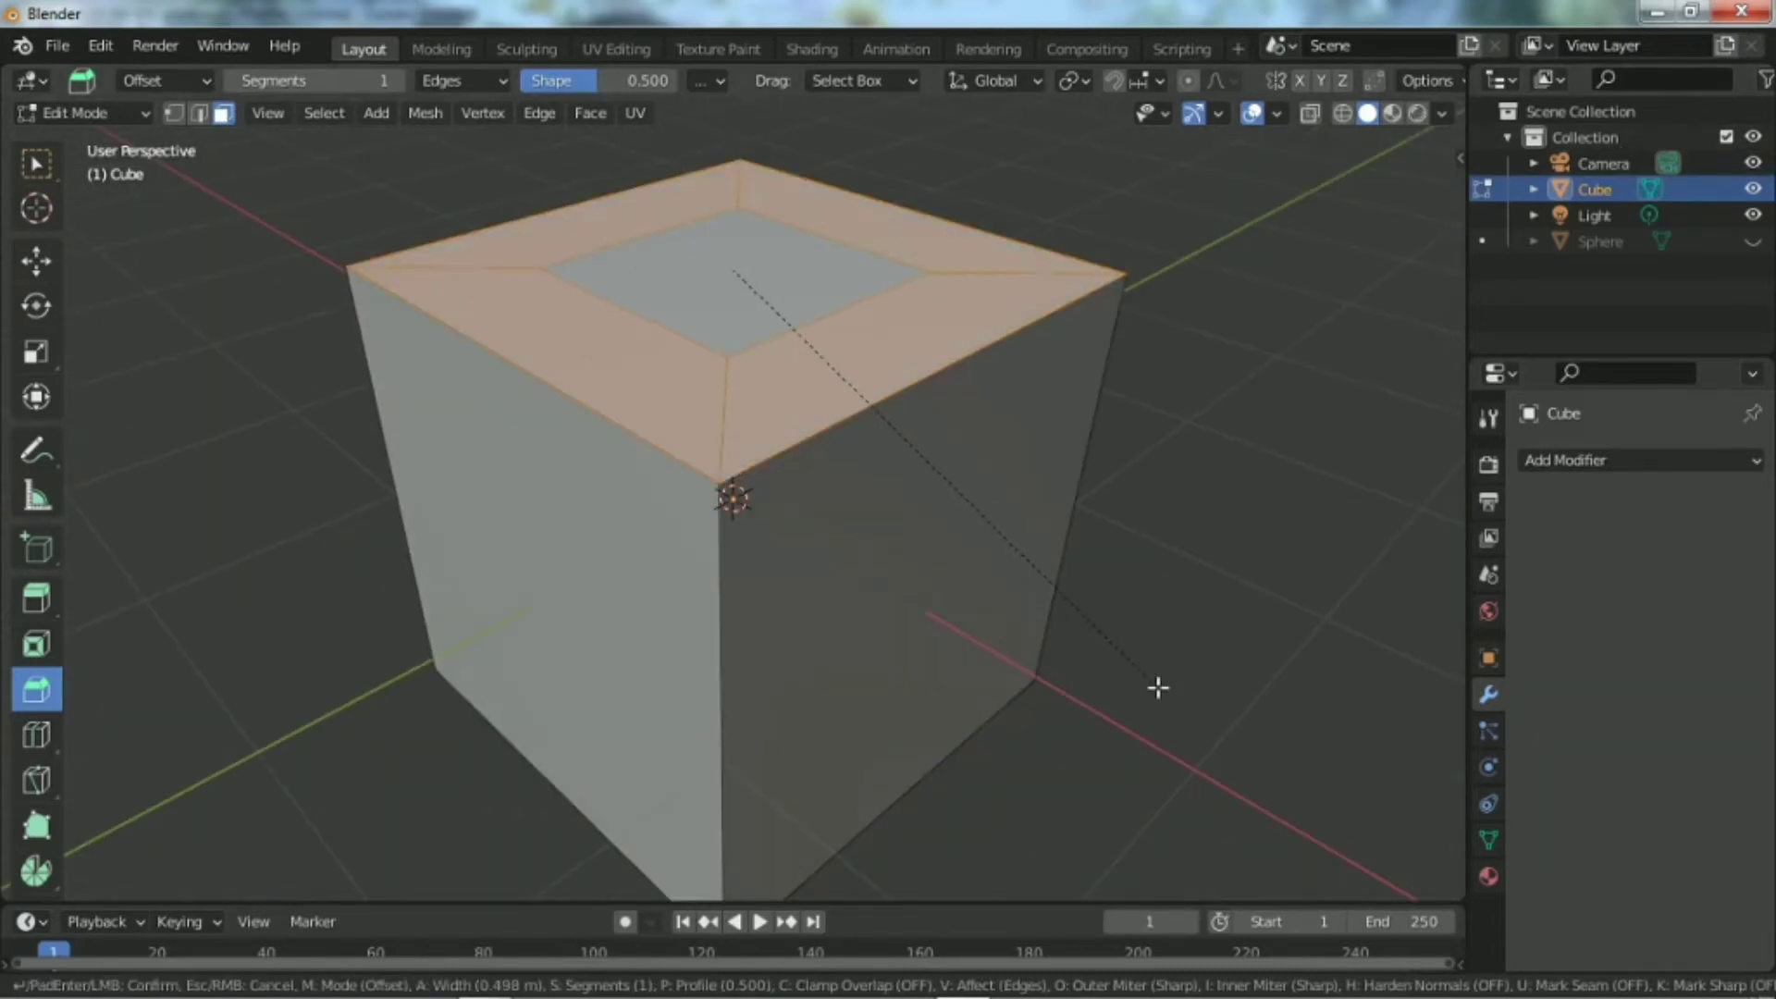
right_click(1141, 681)
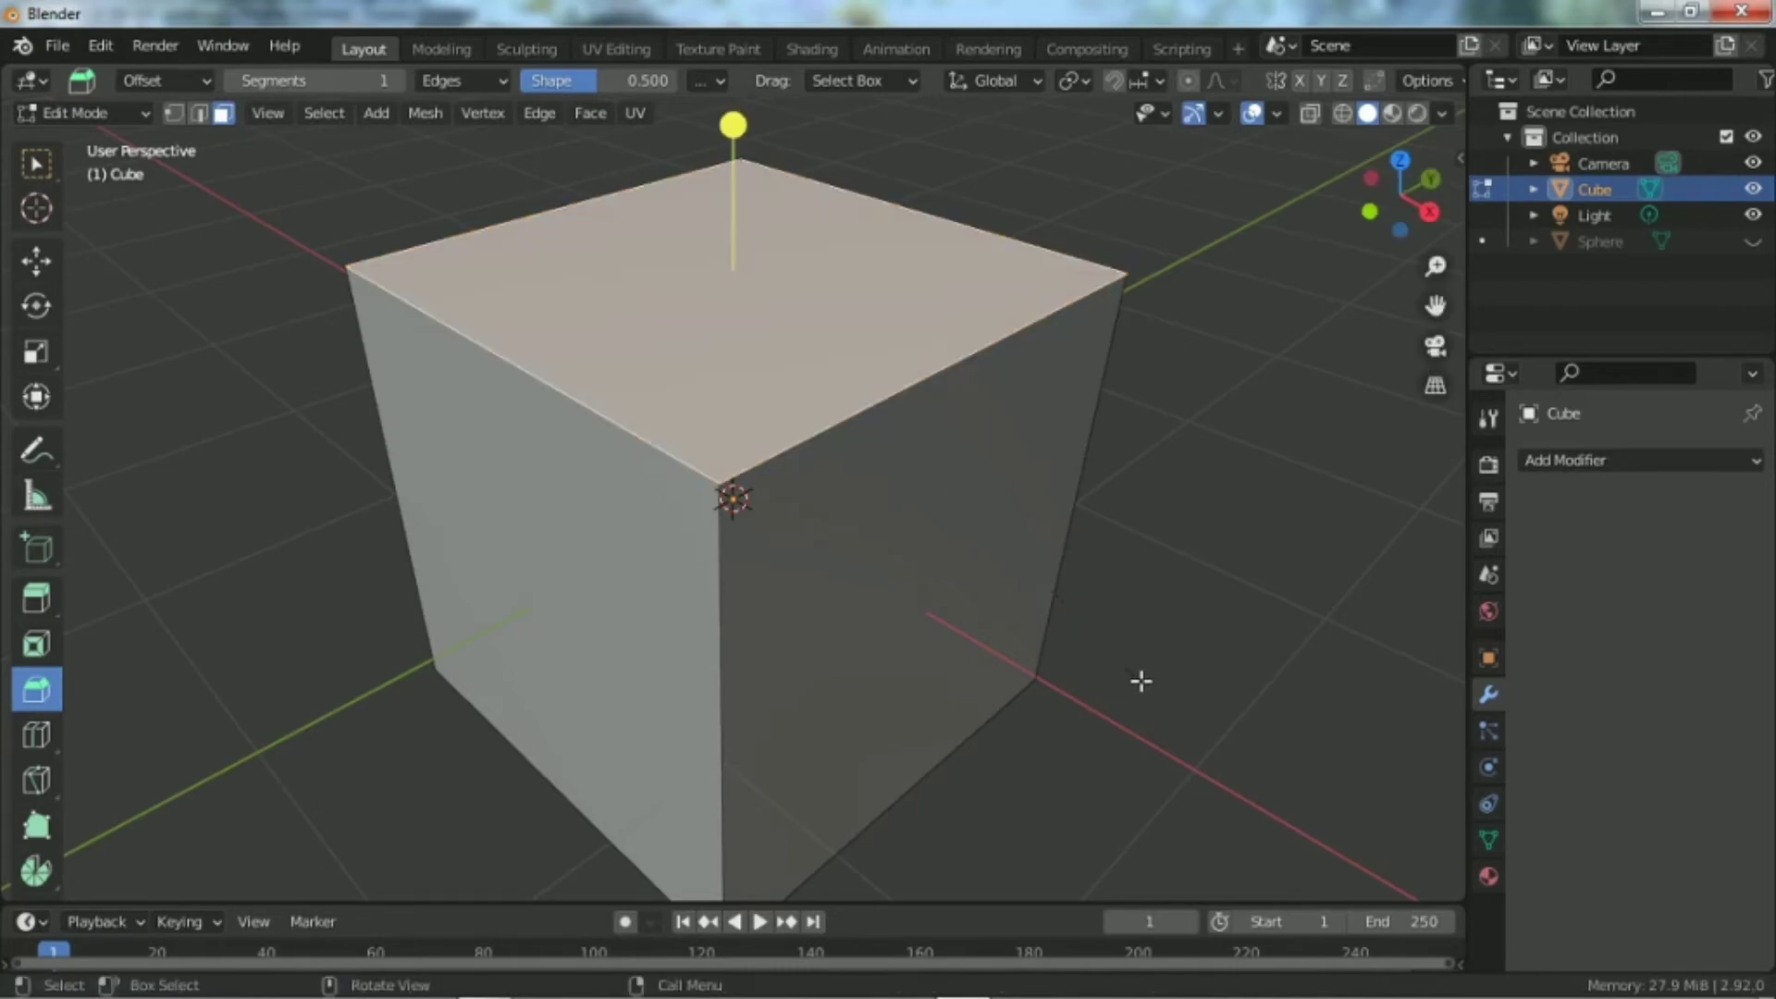
Step: Select the cube's vertical face on the positive X side and bevel its edges by about 0.37 m
key(ctrl+KP_Add)
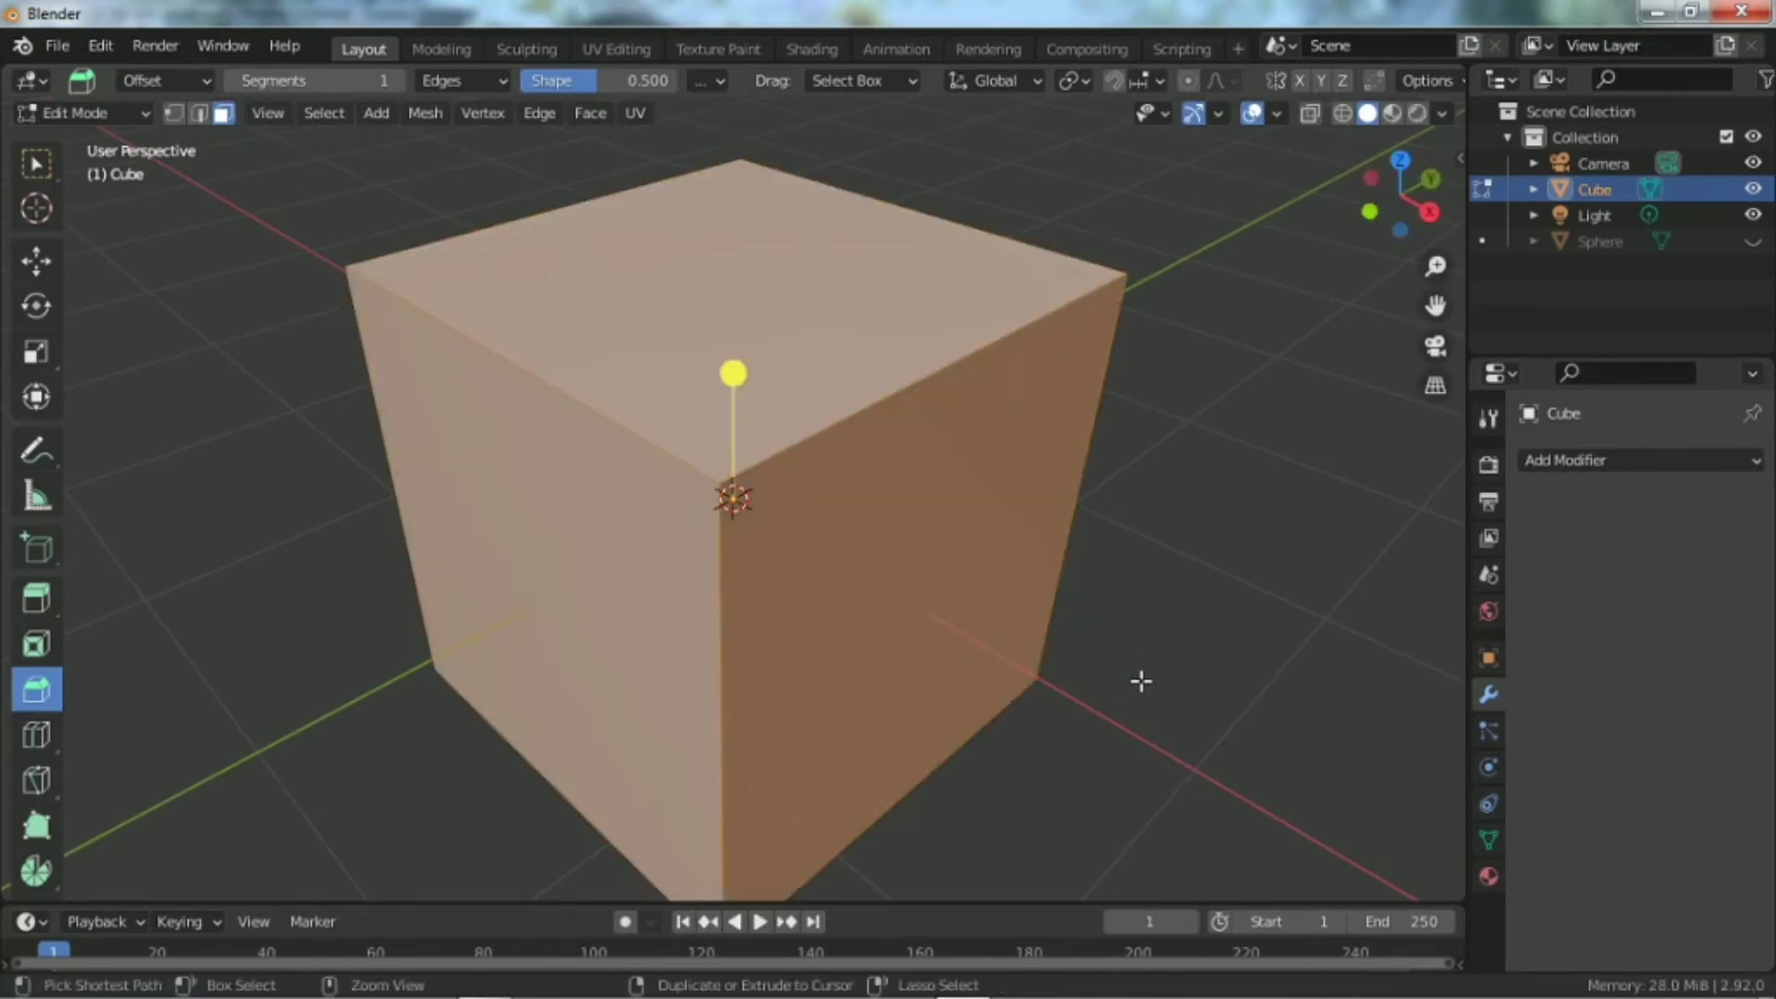
click(943, 428)
key(ctrl+b)
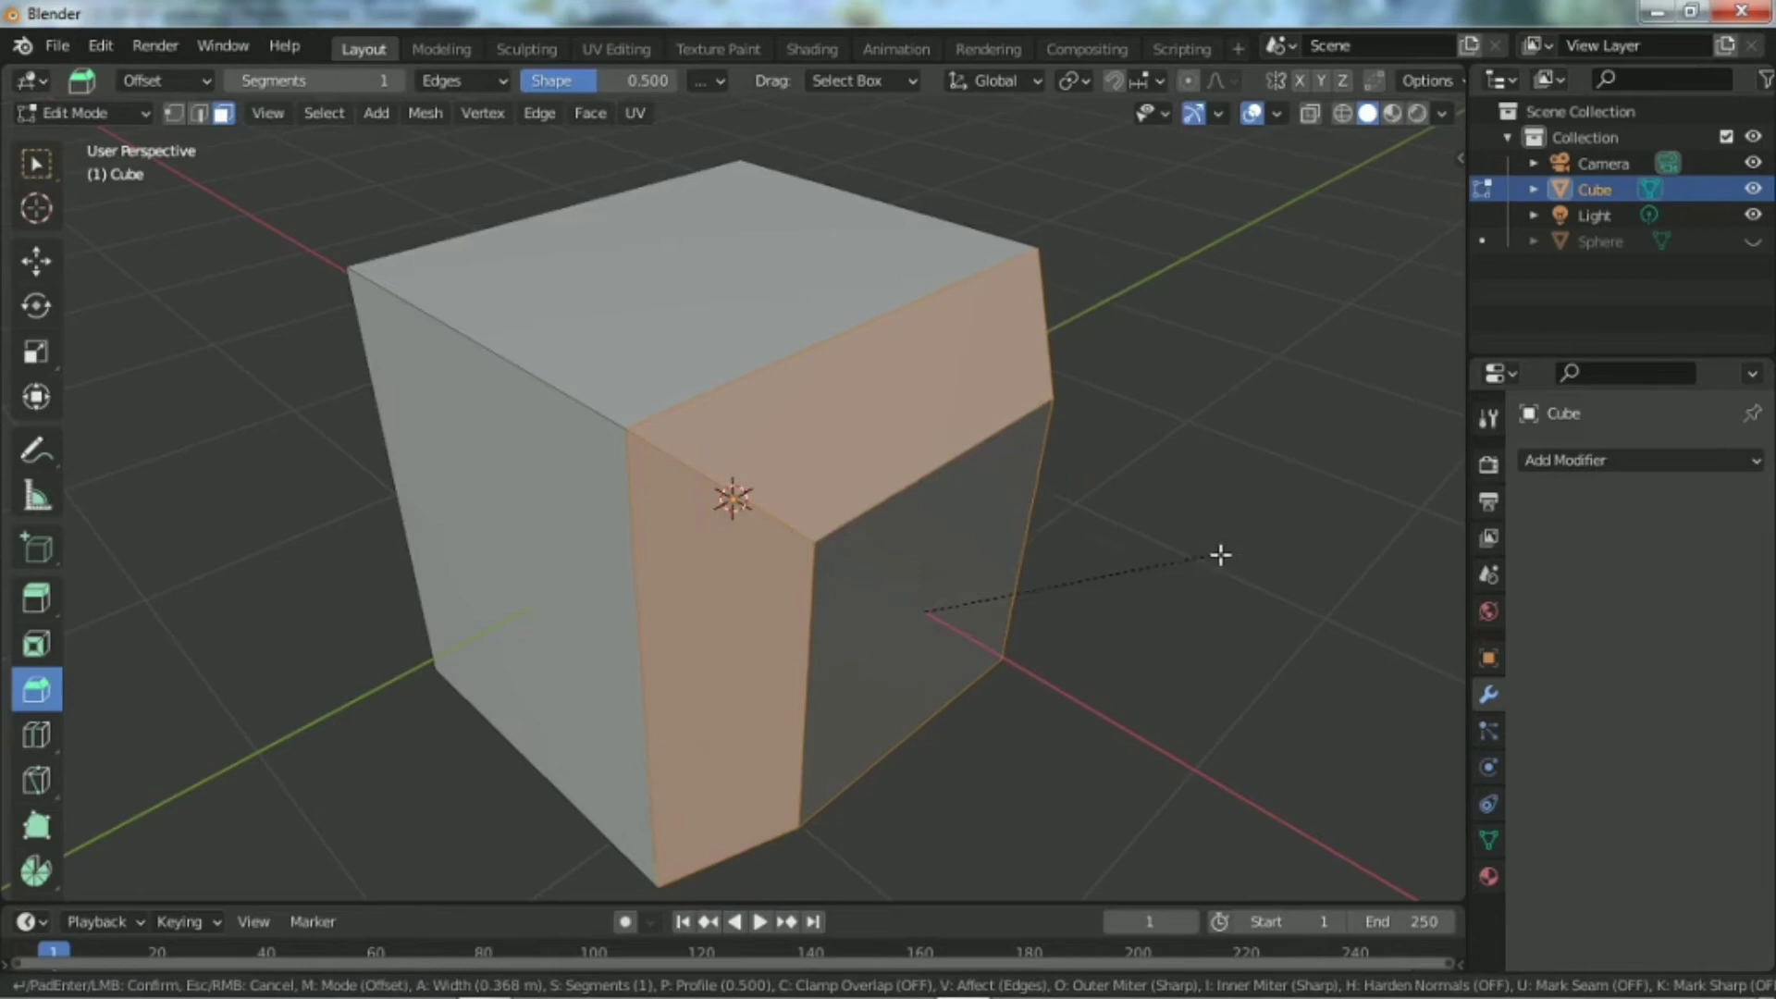
click(1224, 557)
drag(1400, 196, 1379, 225)
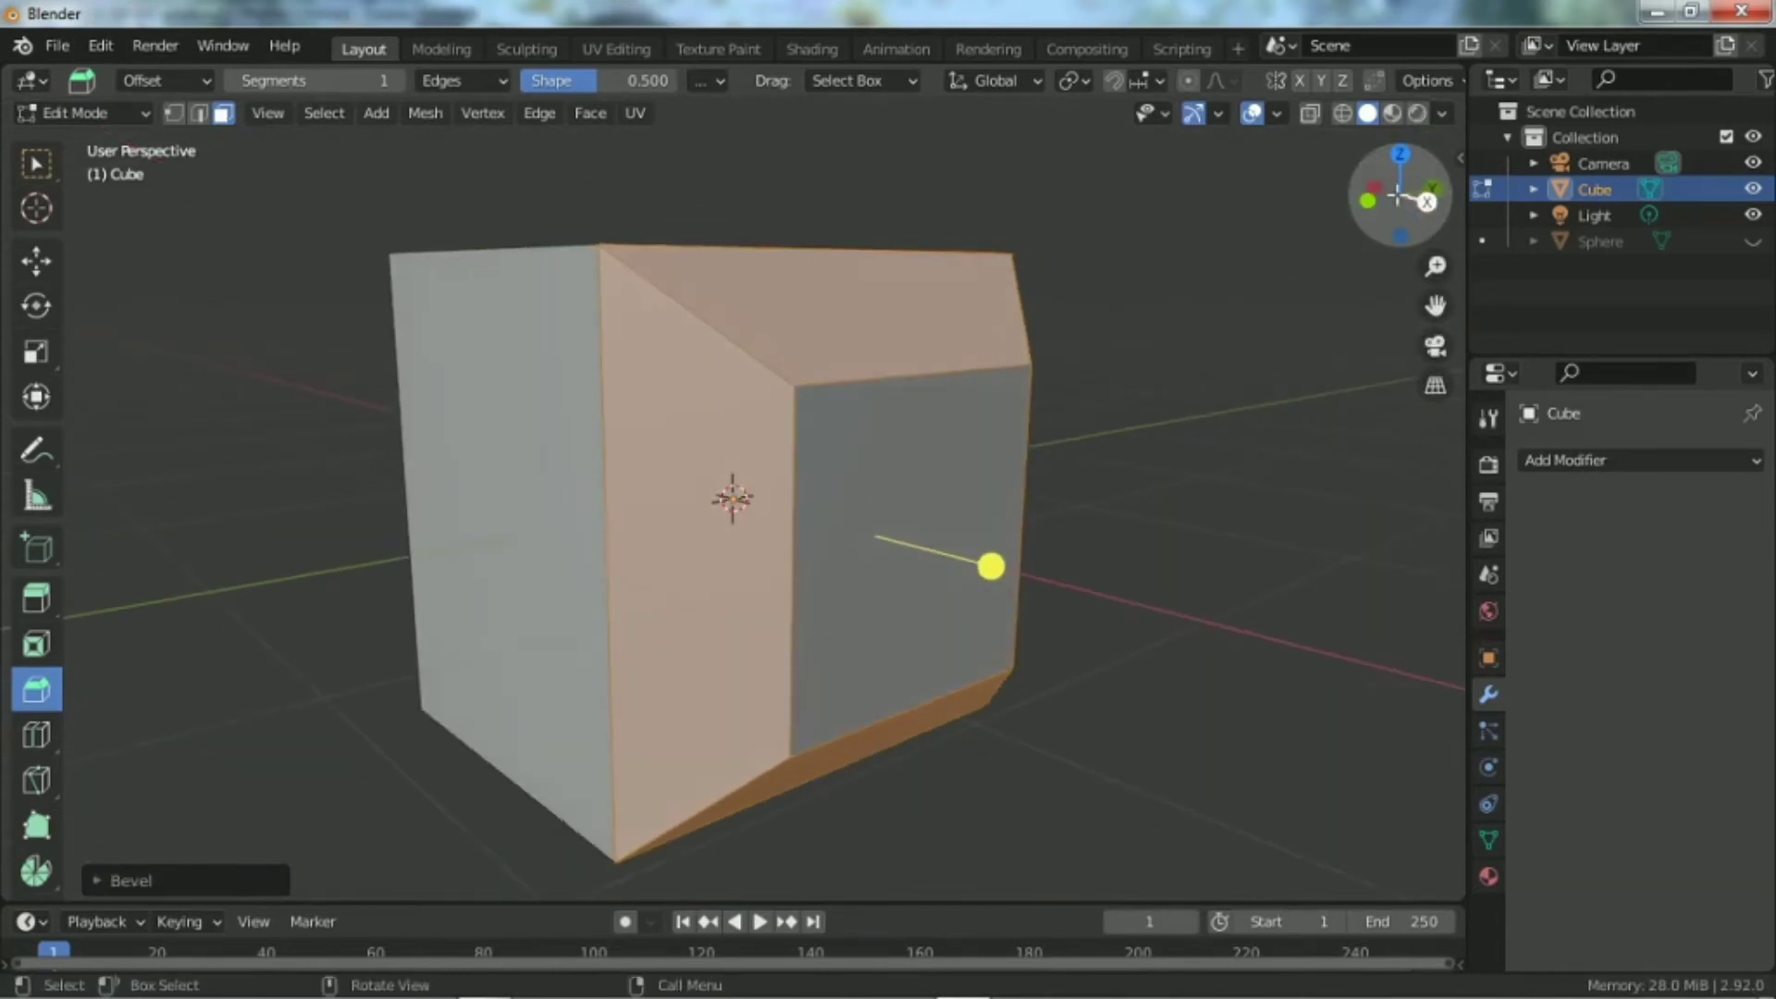
Step: Add five loop cuts around the beveled cube with Loop Cut, three in one direction and two in the other
click(35, 735)
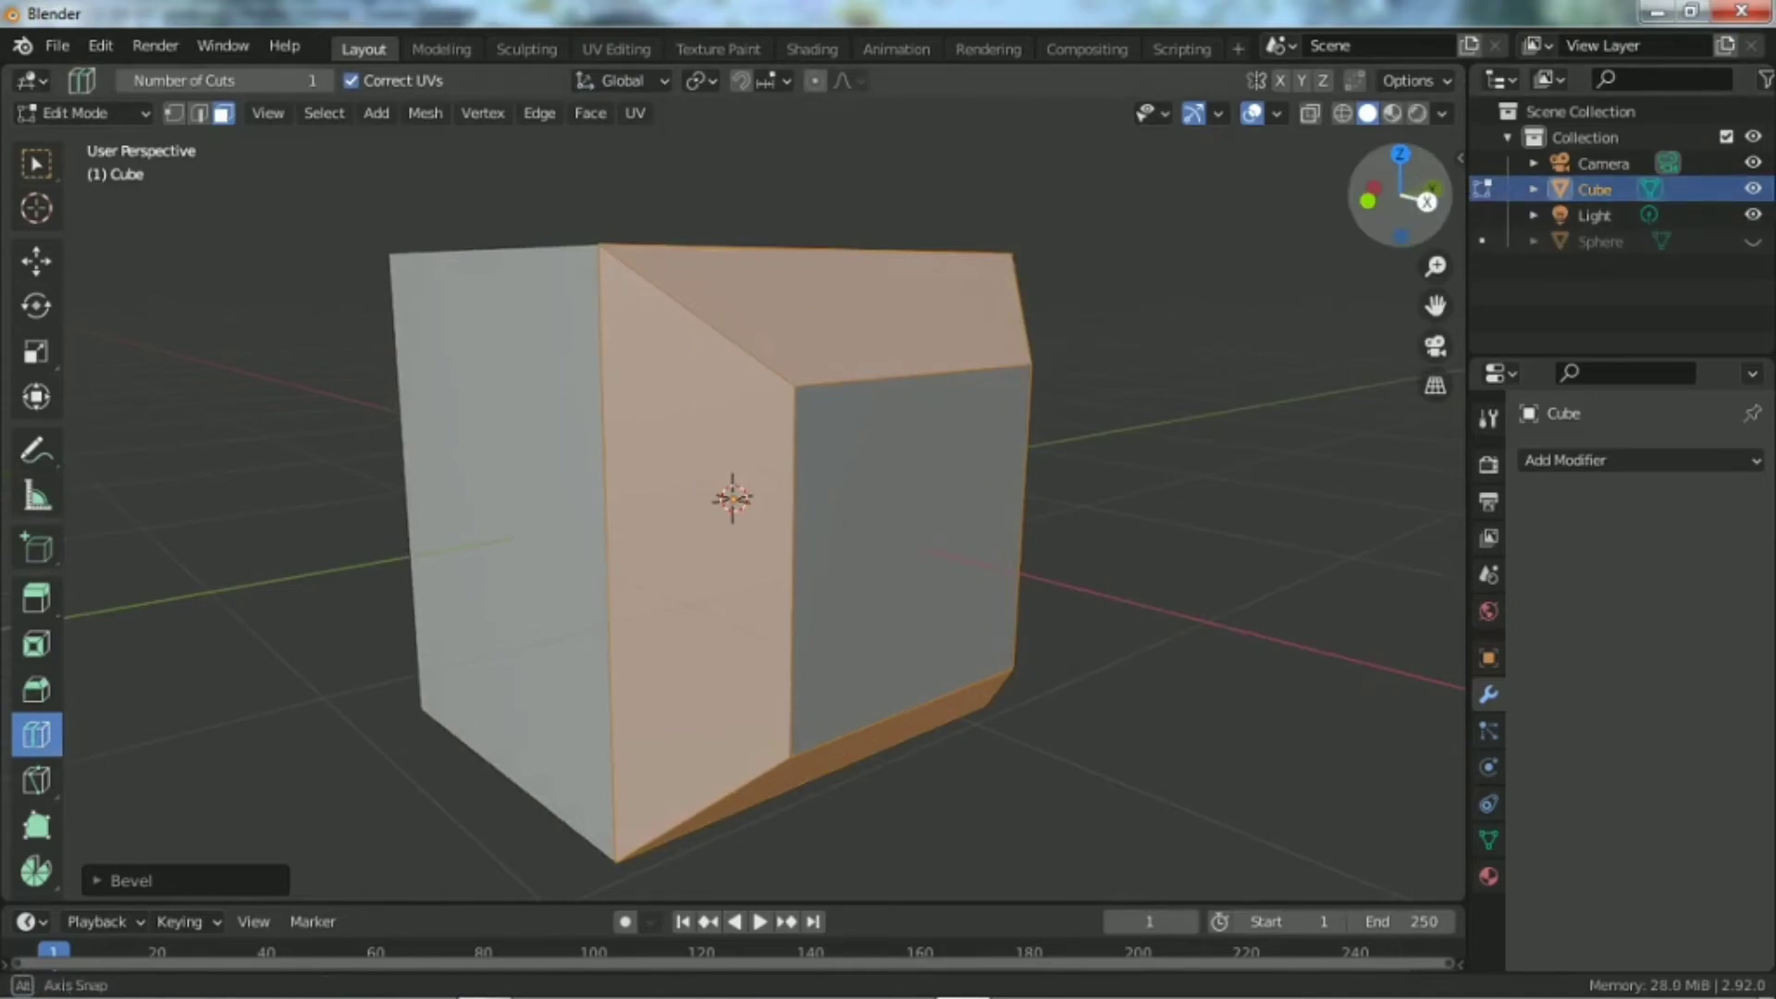
drag(1432, 239, 1416, 286)
click(618, 543)
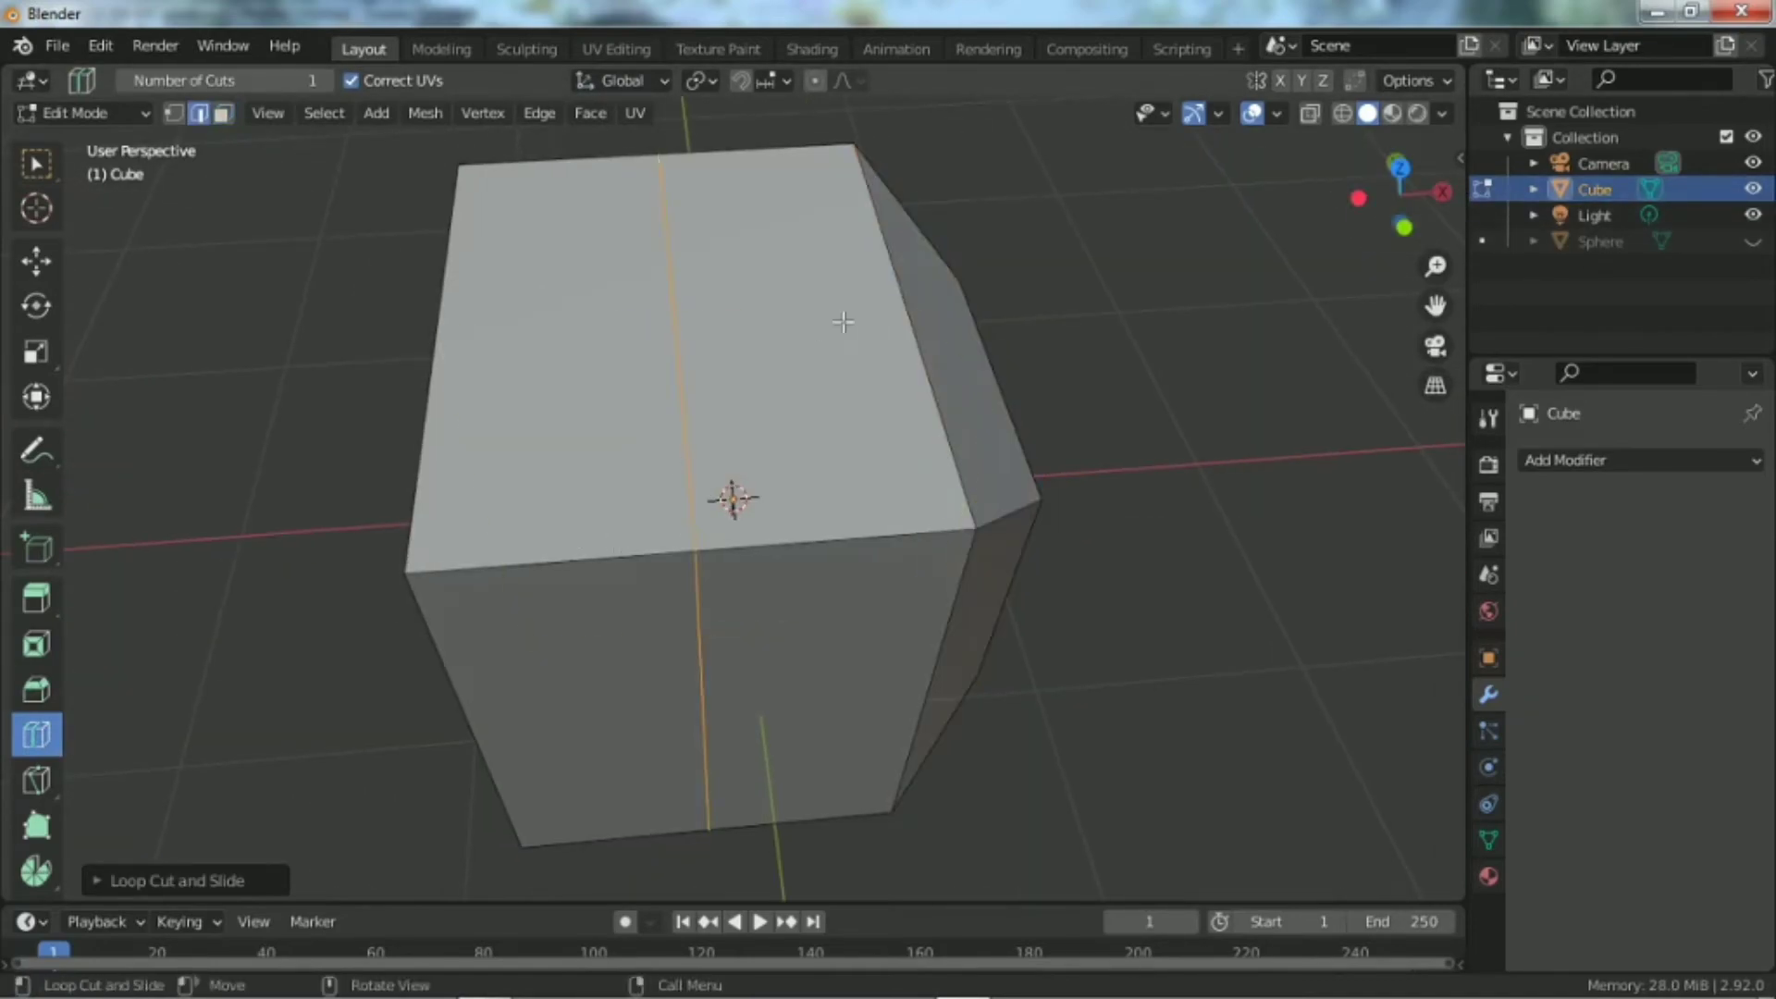
click(884, 320)
drag(1360, 204, 1392, 259)
click(866, 319)
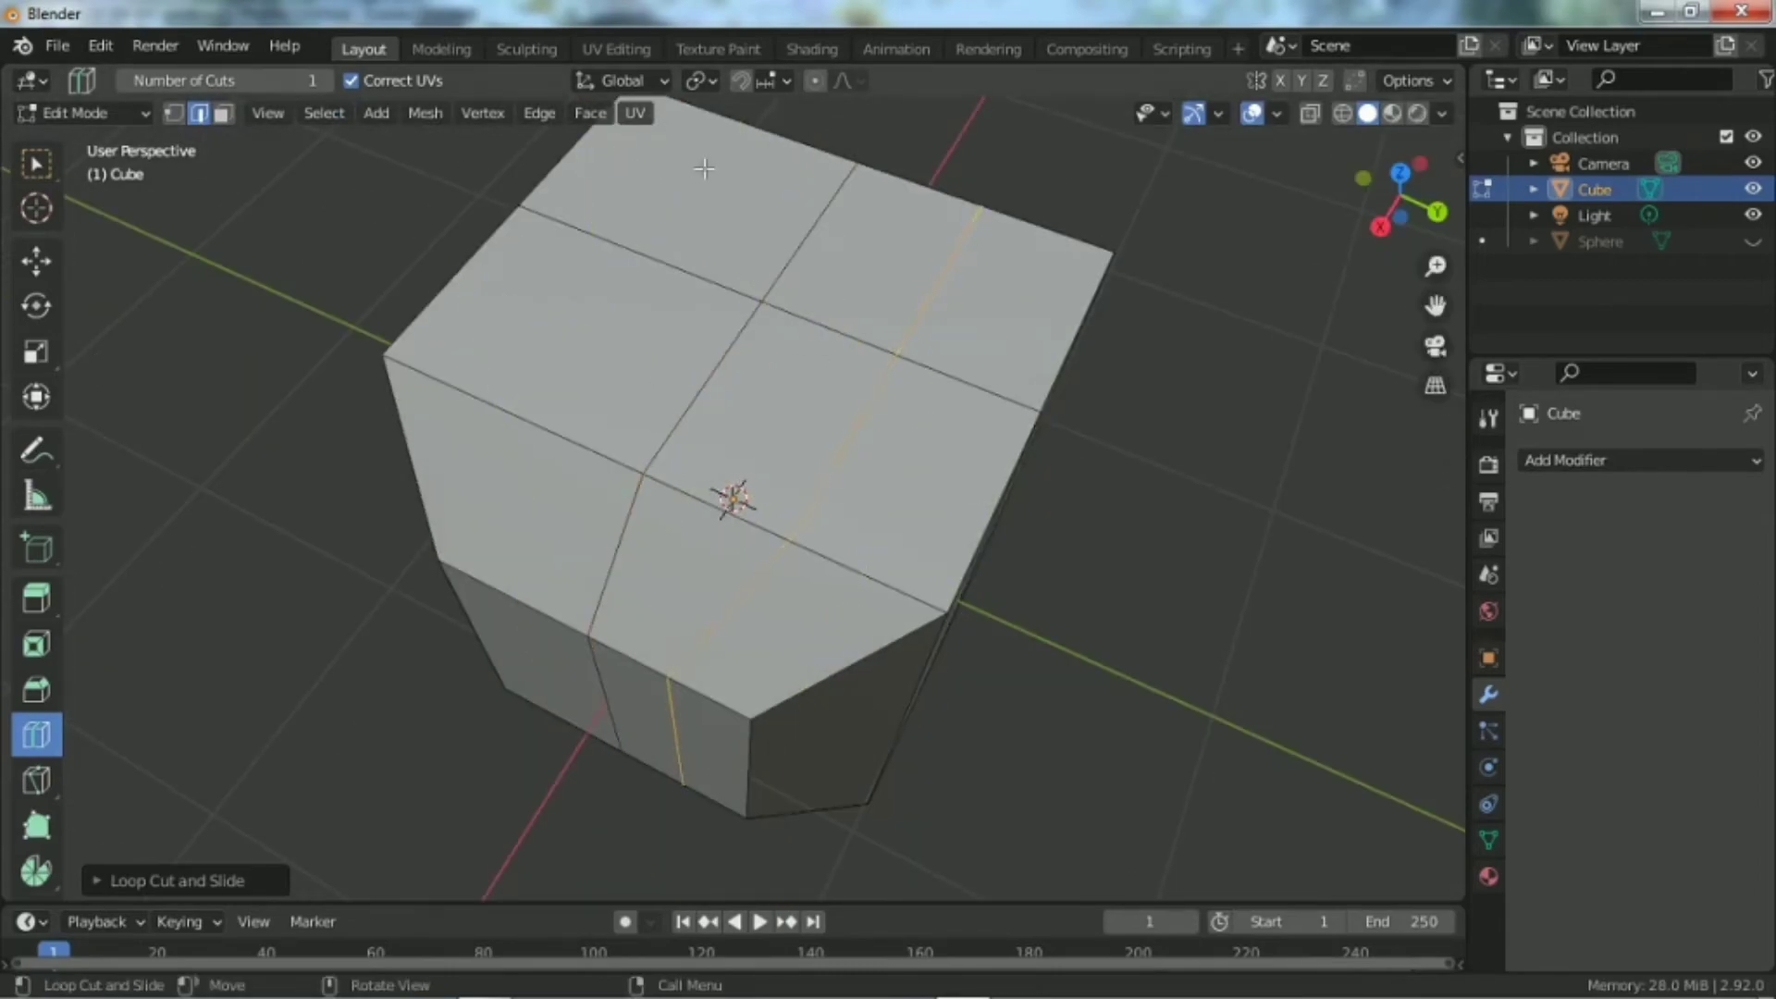
click(704, 148)
scroll(799, 482, down, 1)
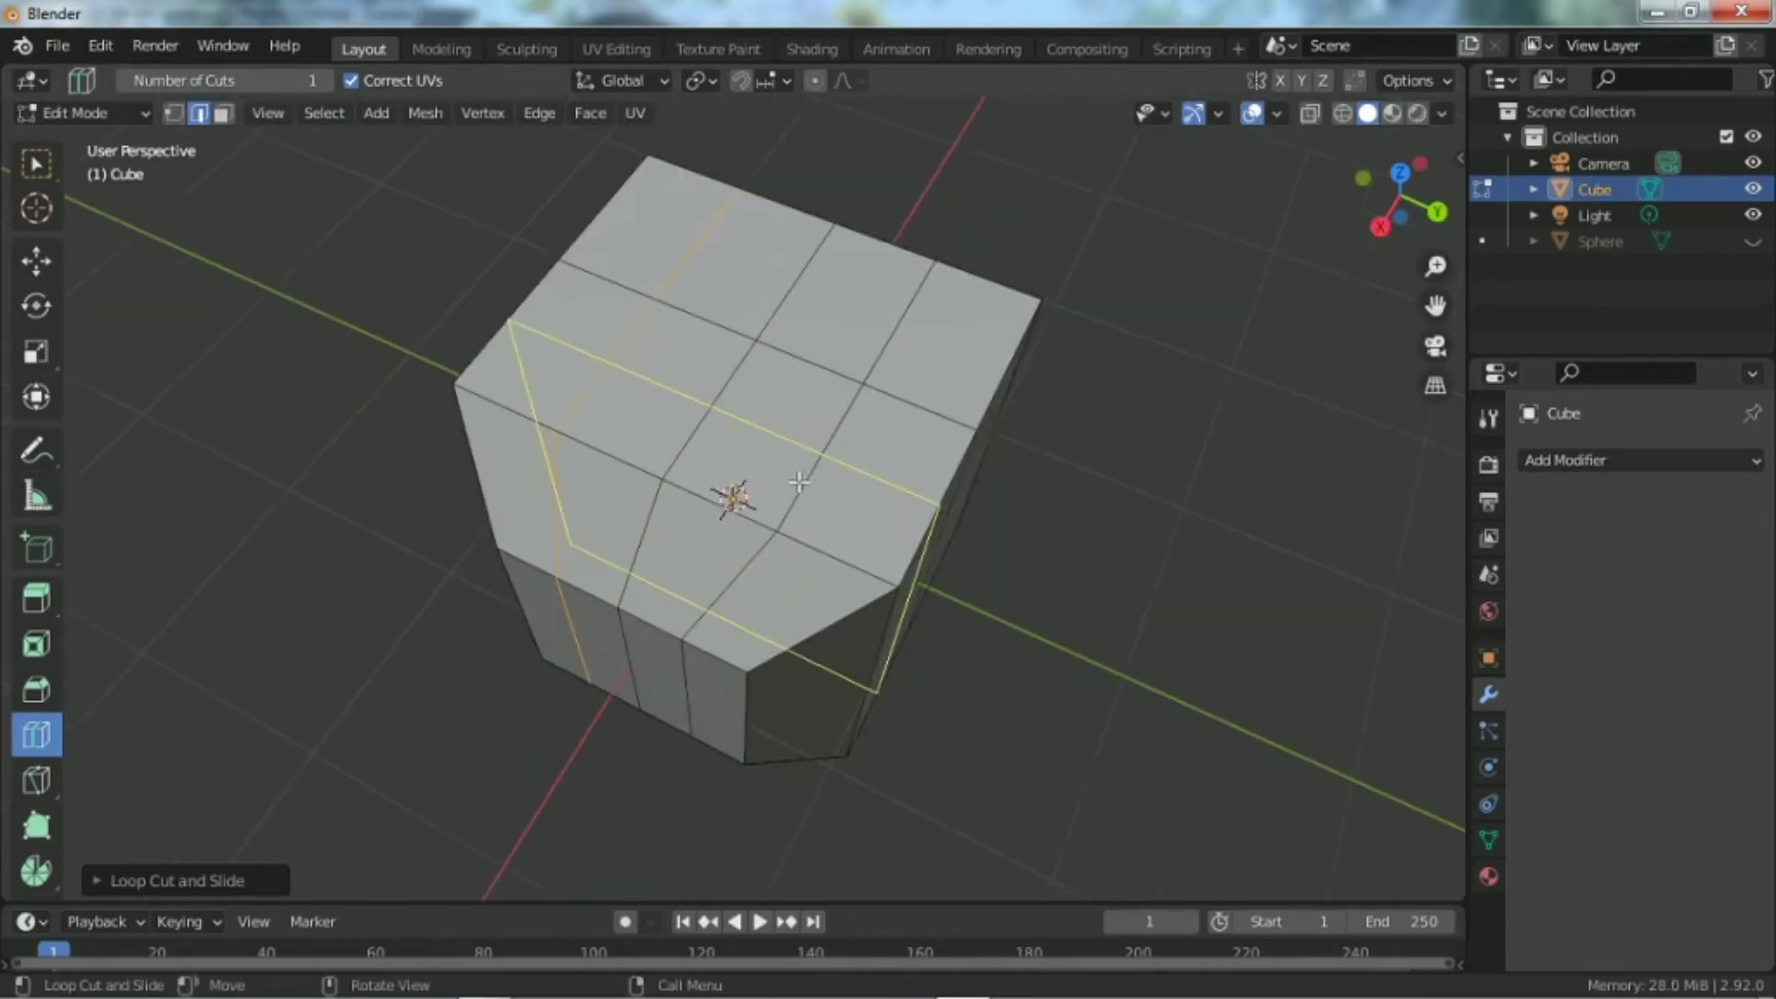
click(752, 381)
drag(1420, 220, 1416, 139)
Step: Cut an irregular zigzag path with the Knife across the beveled side's faces, around the adjacent side, and onto the top
scroll(41, 704, down, 2)
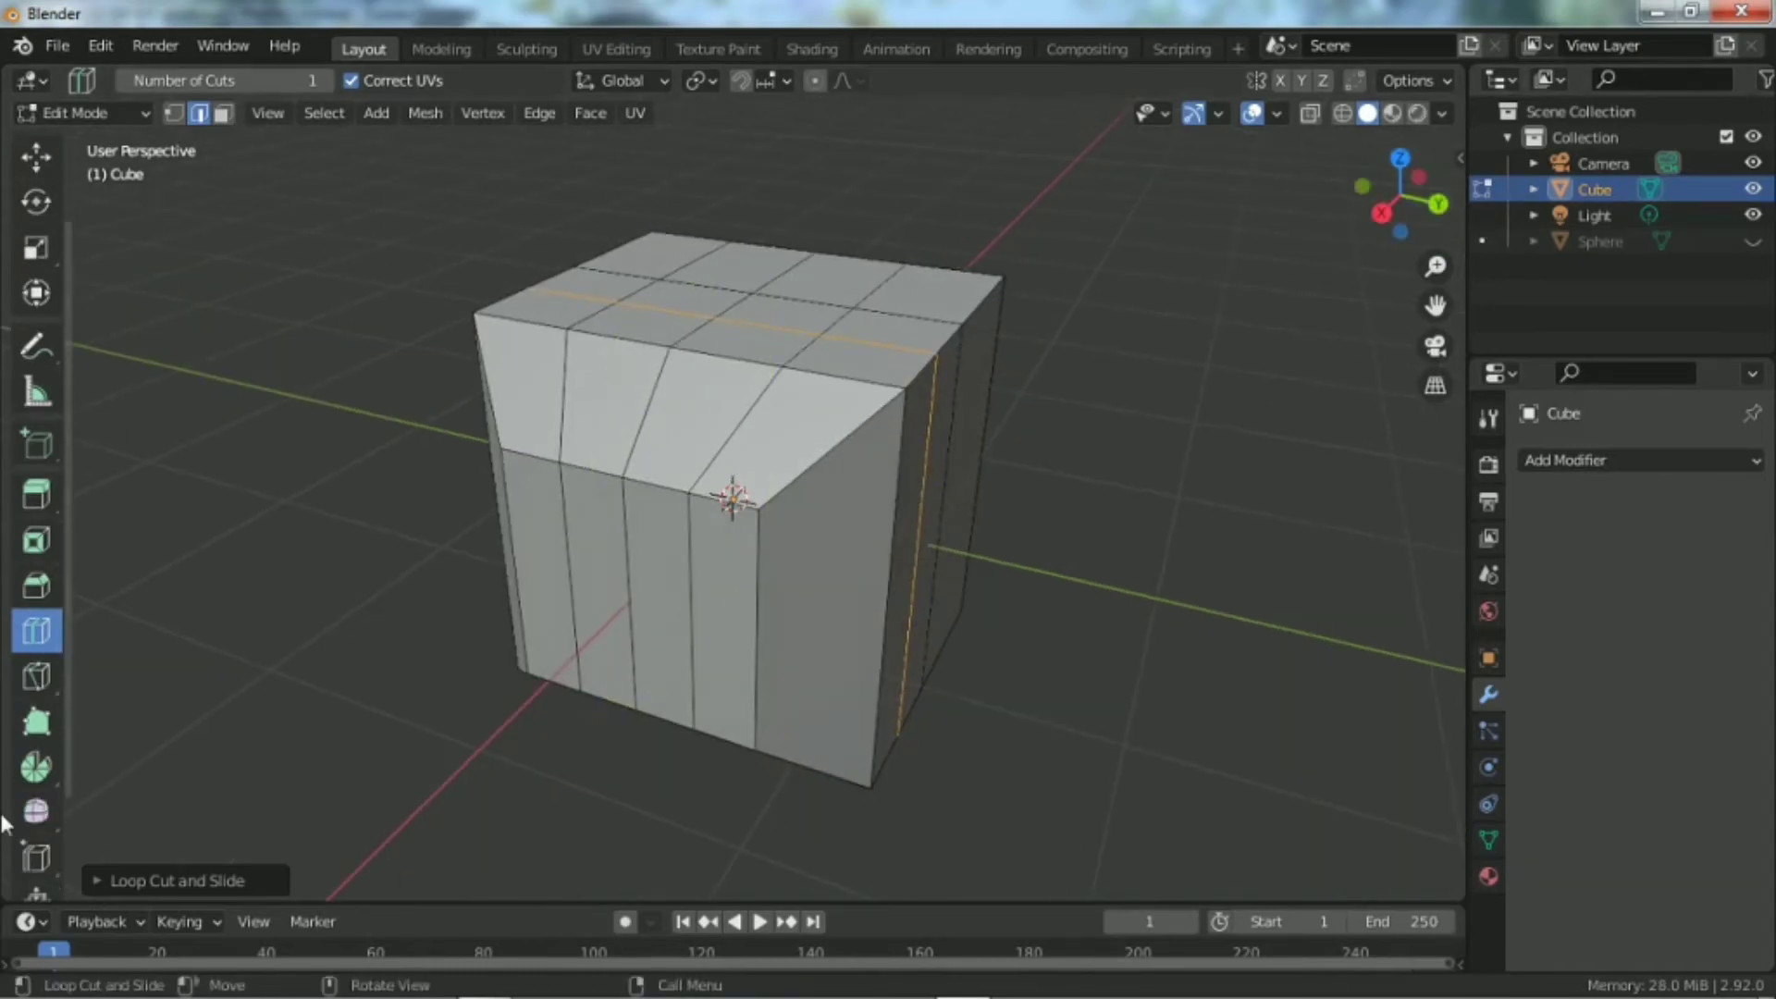
click(44, 676)
click(837, 447)
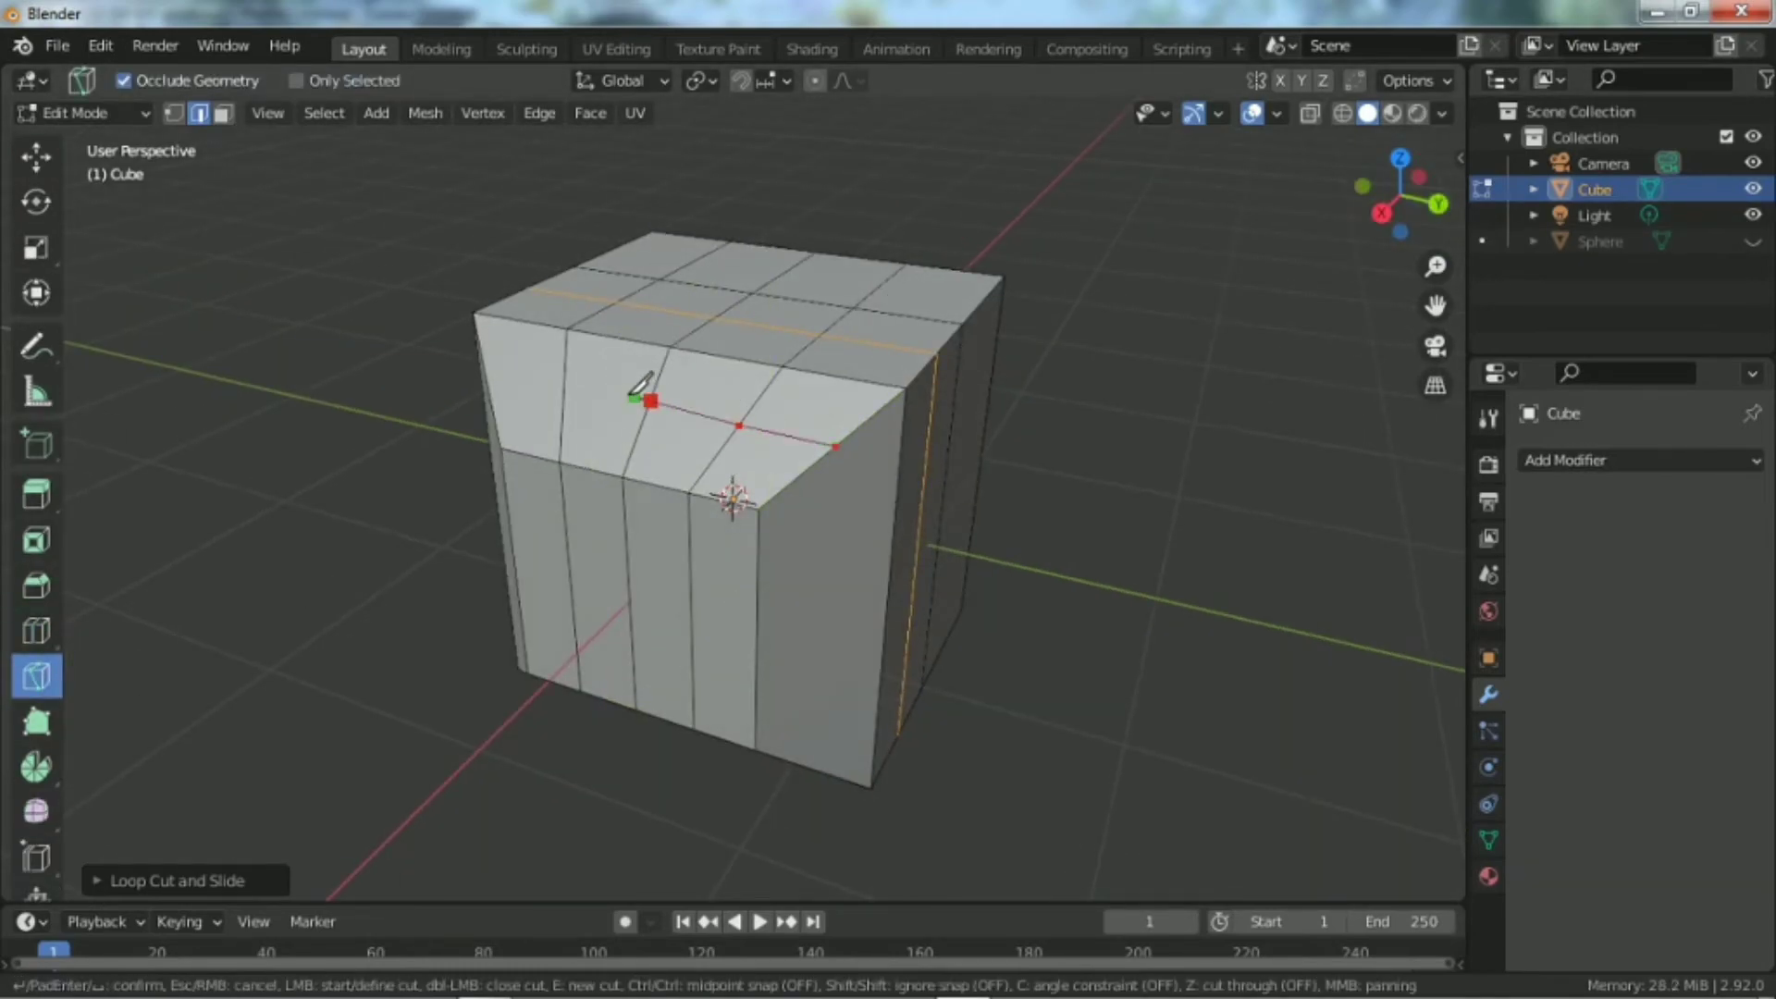
click(563, 383)
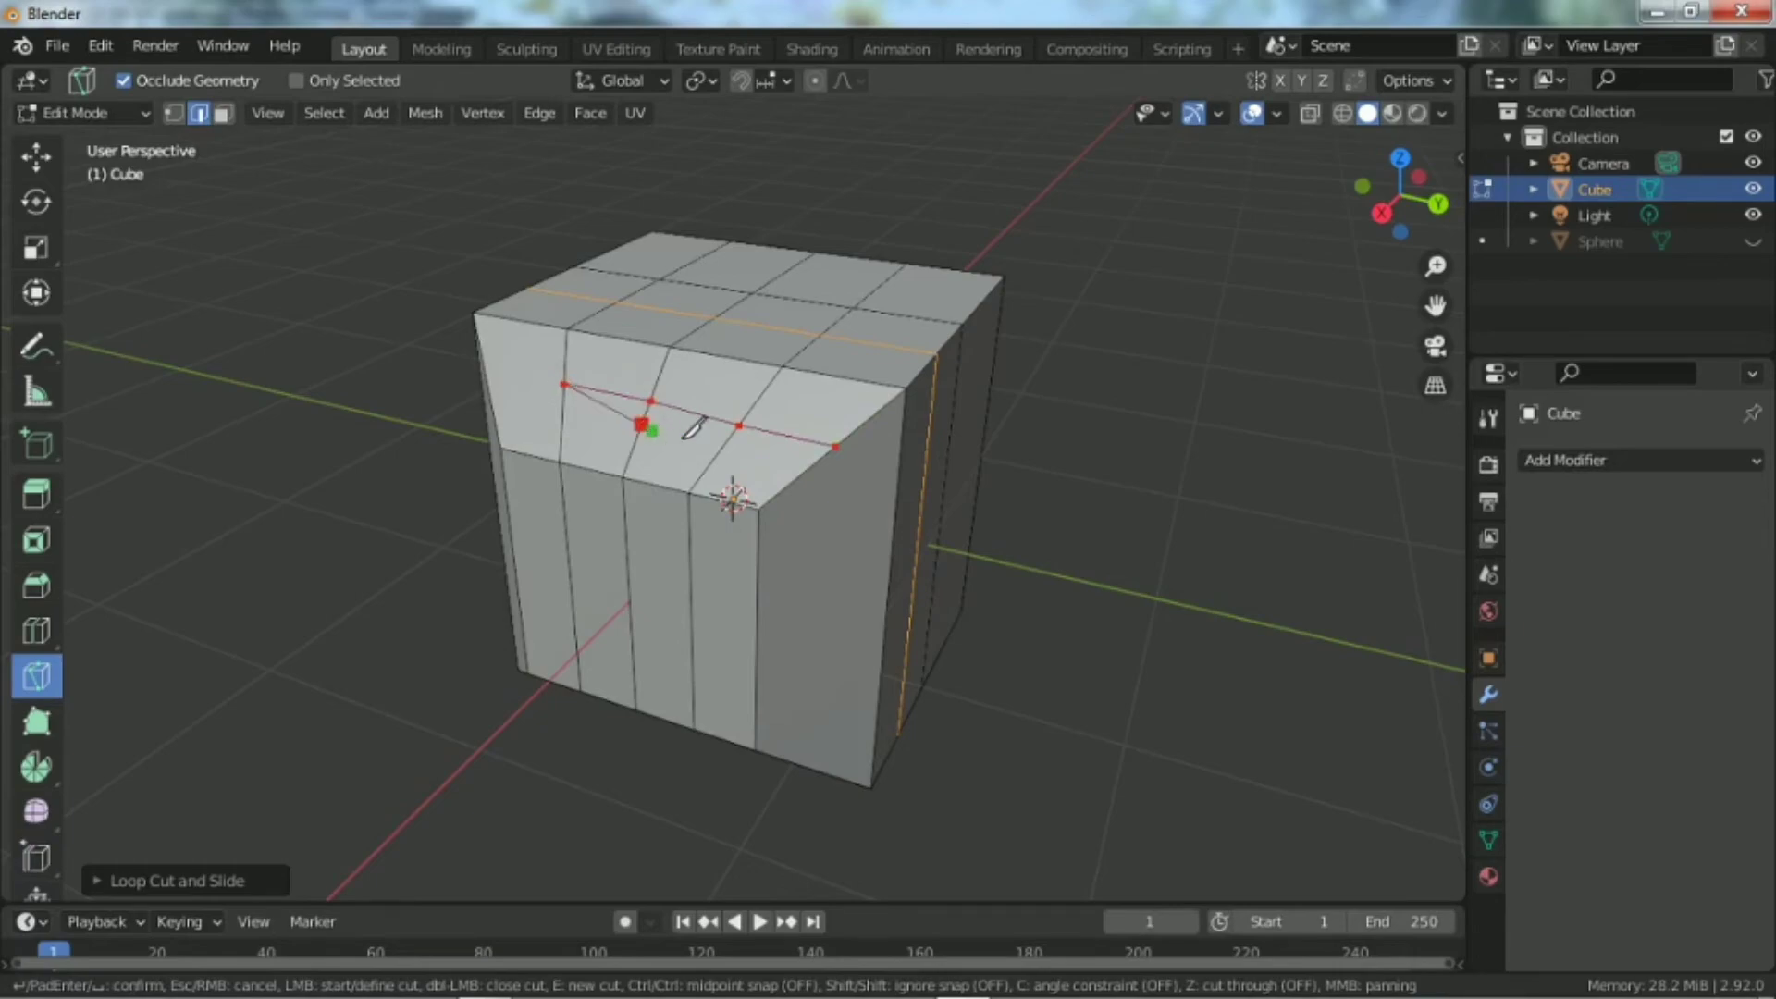
click(565, 509)
click(629, 580)
click(758, 600)
click(899, 485)
click(963, 324)
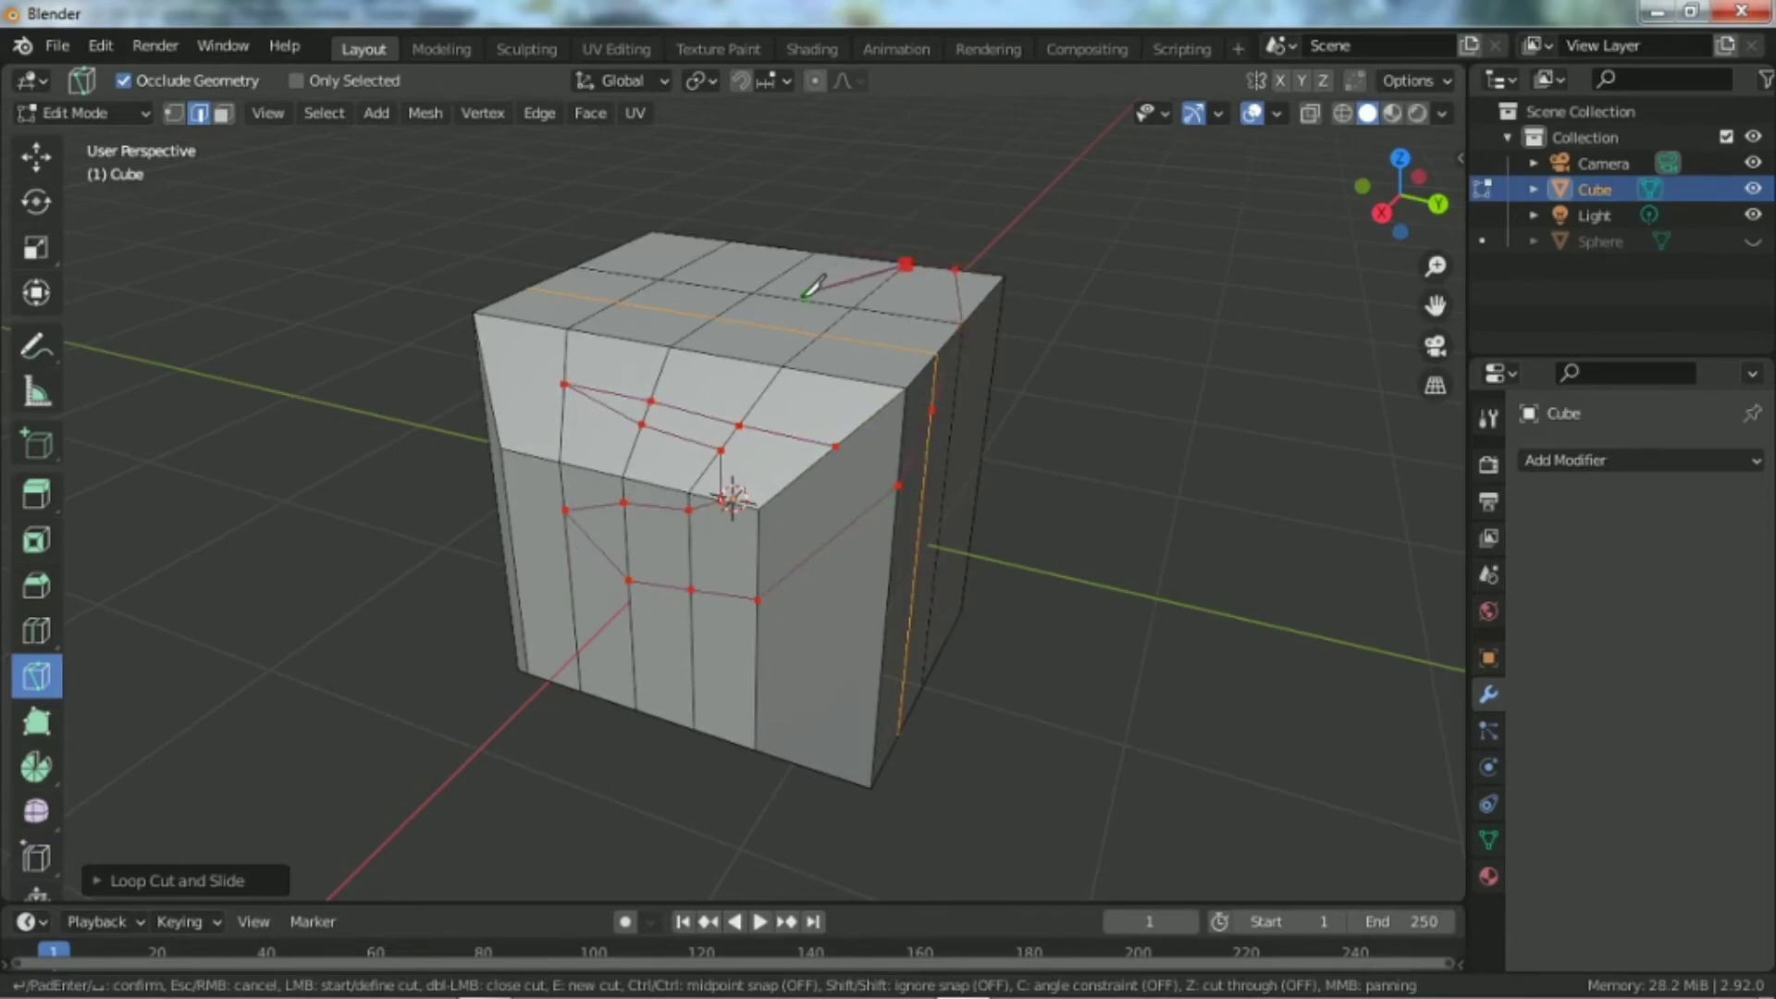
click(754, 324)
key(Return)
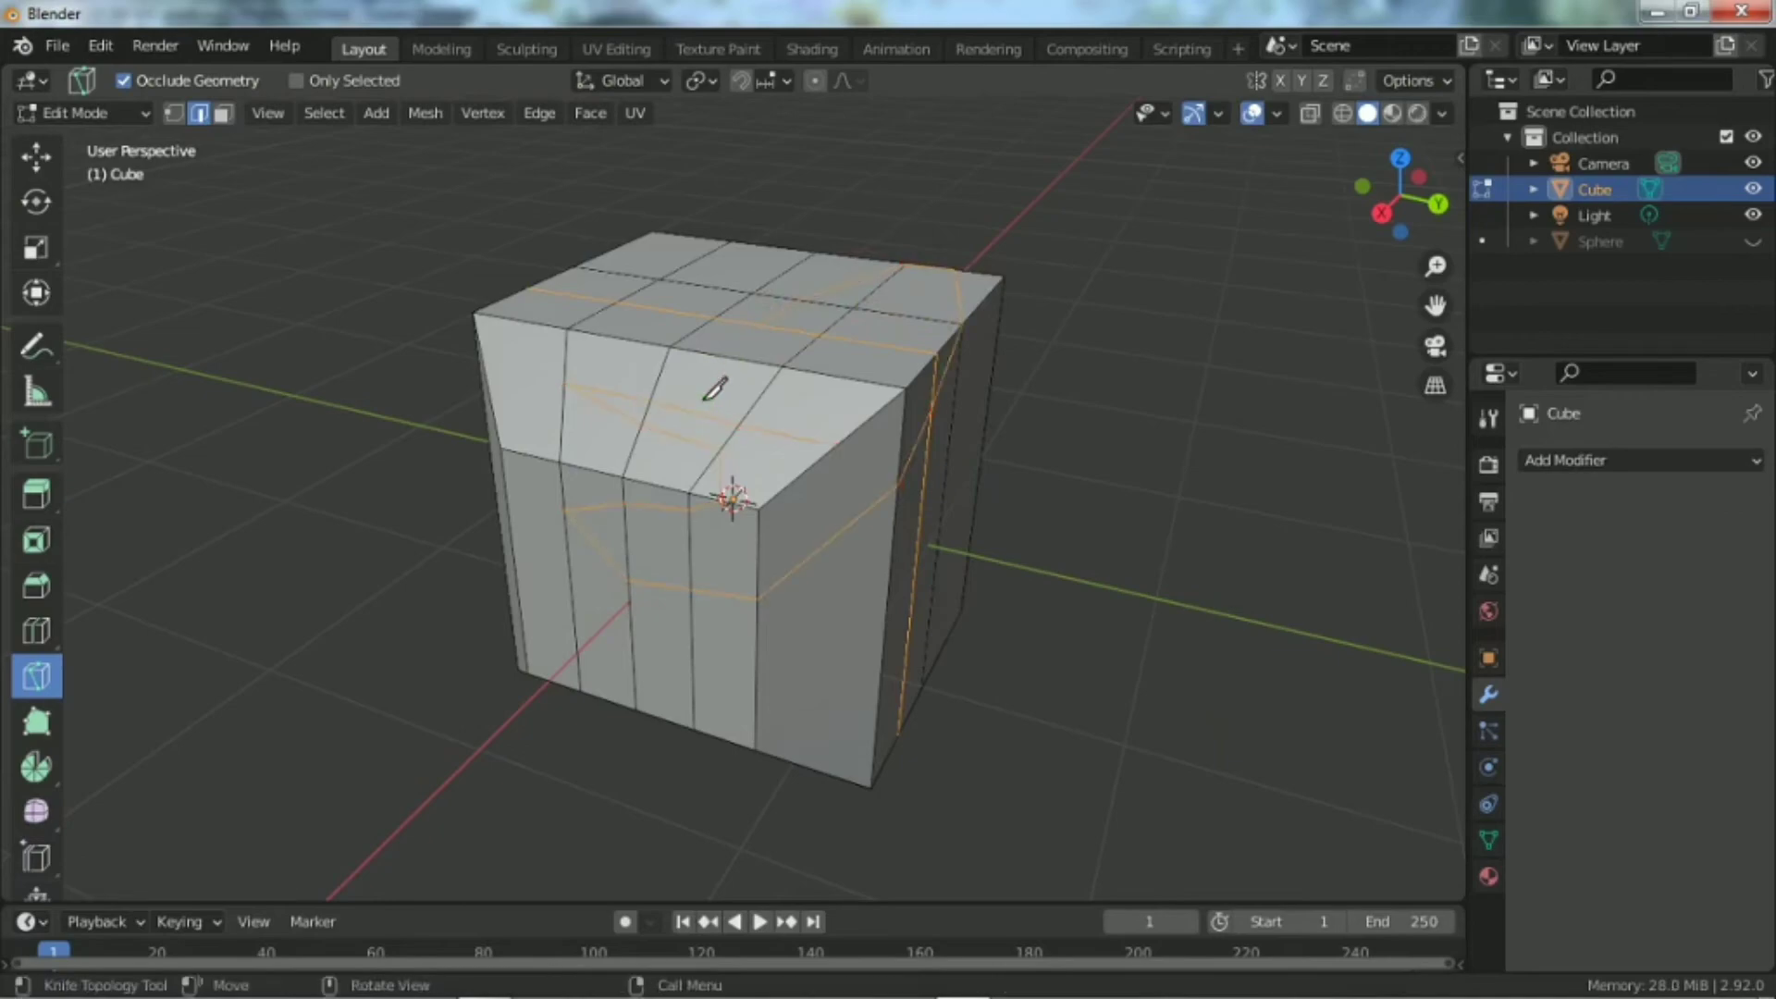
drag(1397, 206, 1109, 306)
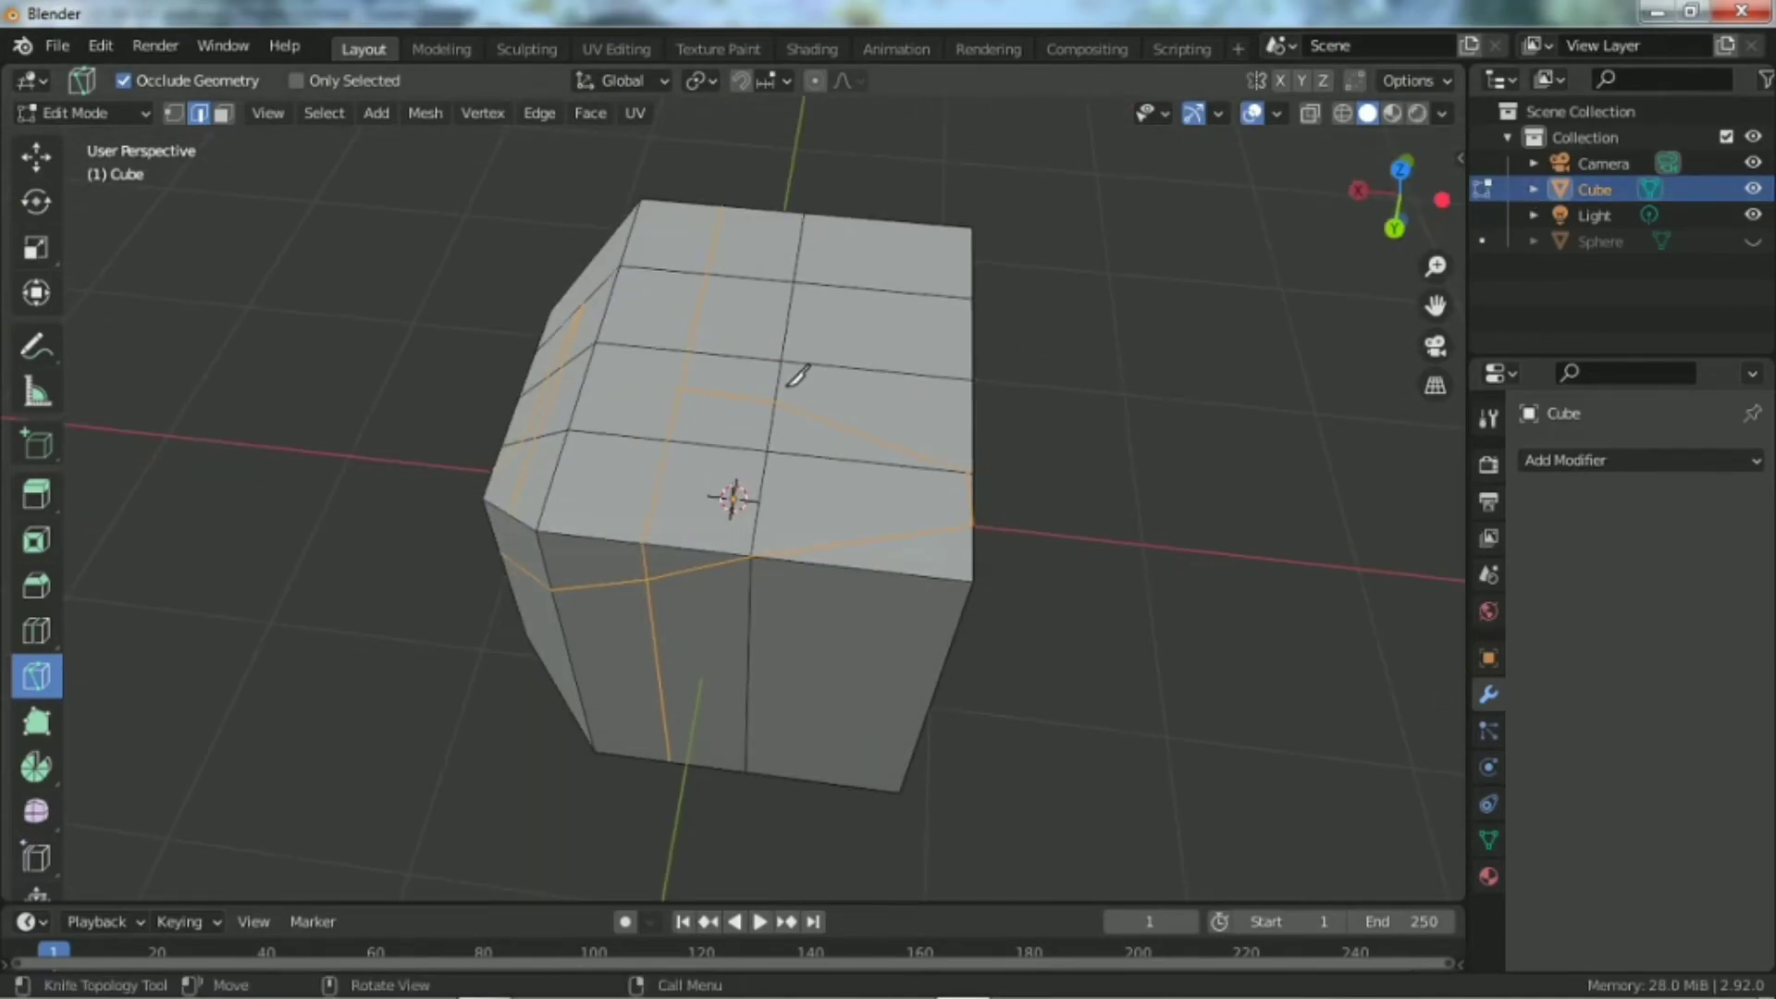
click(715, 236)
click(717, 275)
click(780, 361)
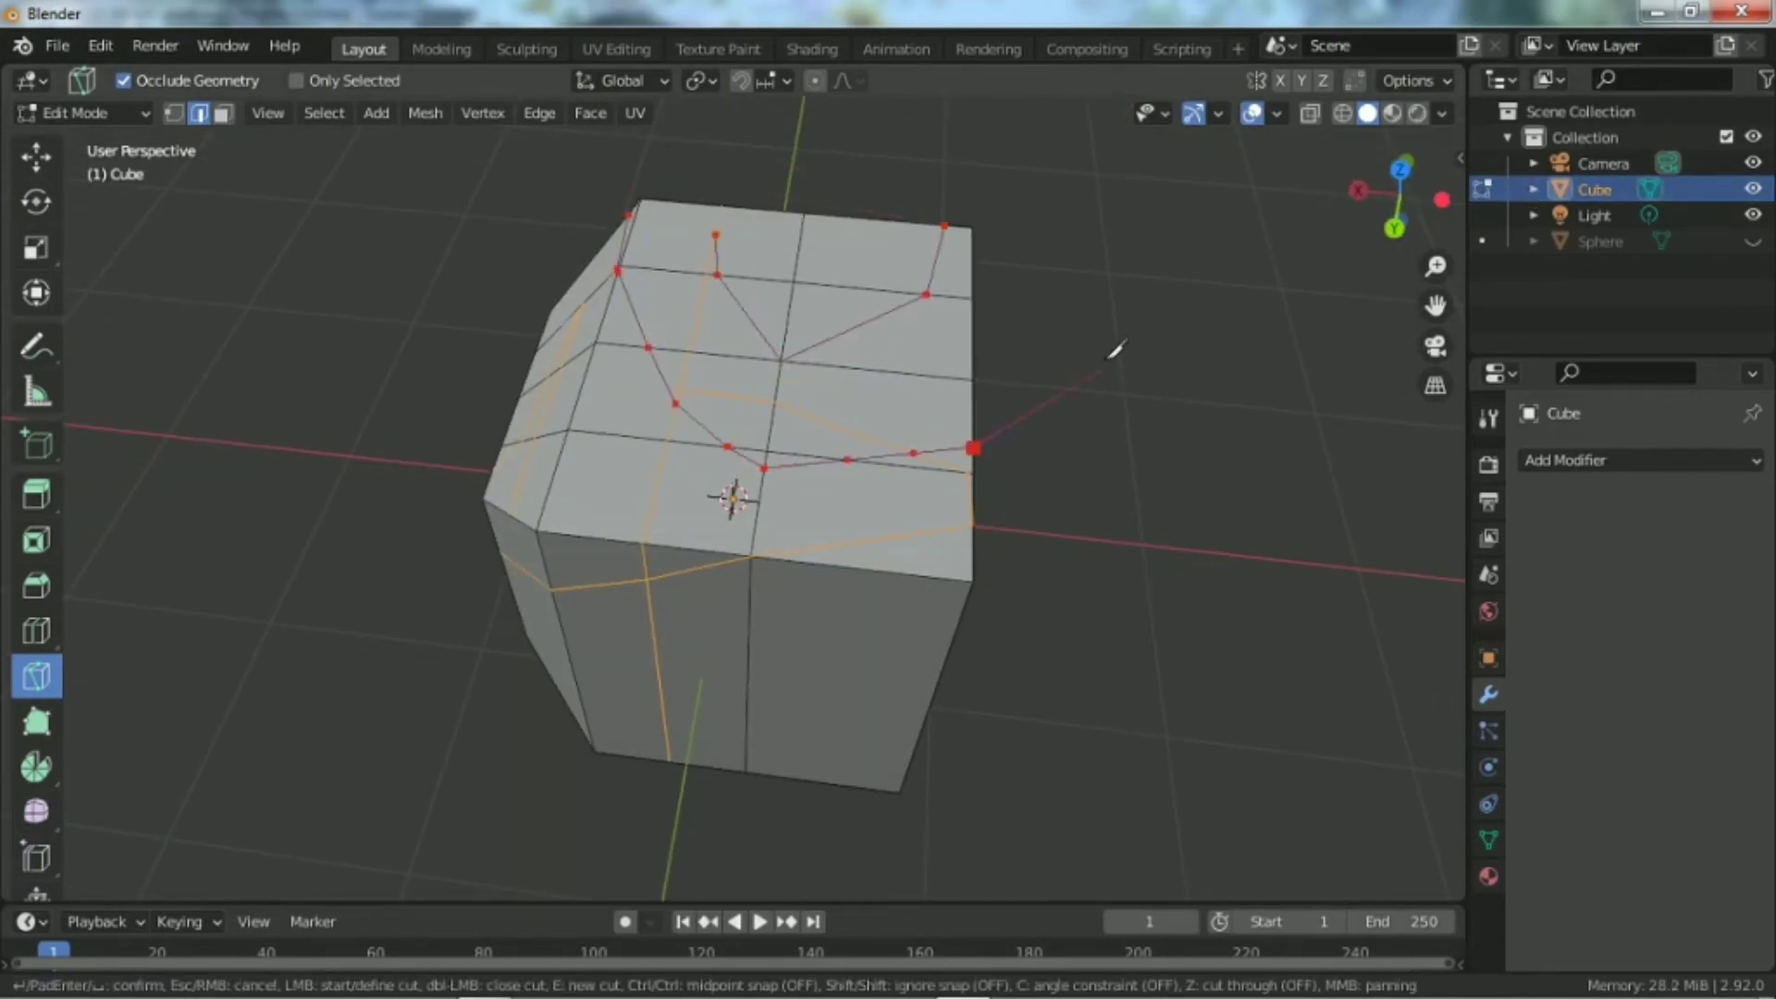
key(Escape)
Step: Cut further freehand Knife lines across the cube's top and sloped faces
mouse_move(886, 207)
mouse_down()
mouse_move(930, 293)
mouse_move(760, 207)
mouse_move(870, 549)
mouse_move(901, 542)
mouse_move(547, 384)
mouse_move(678, 199)
mouse_up()
key(Return)
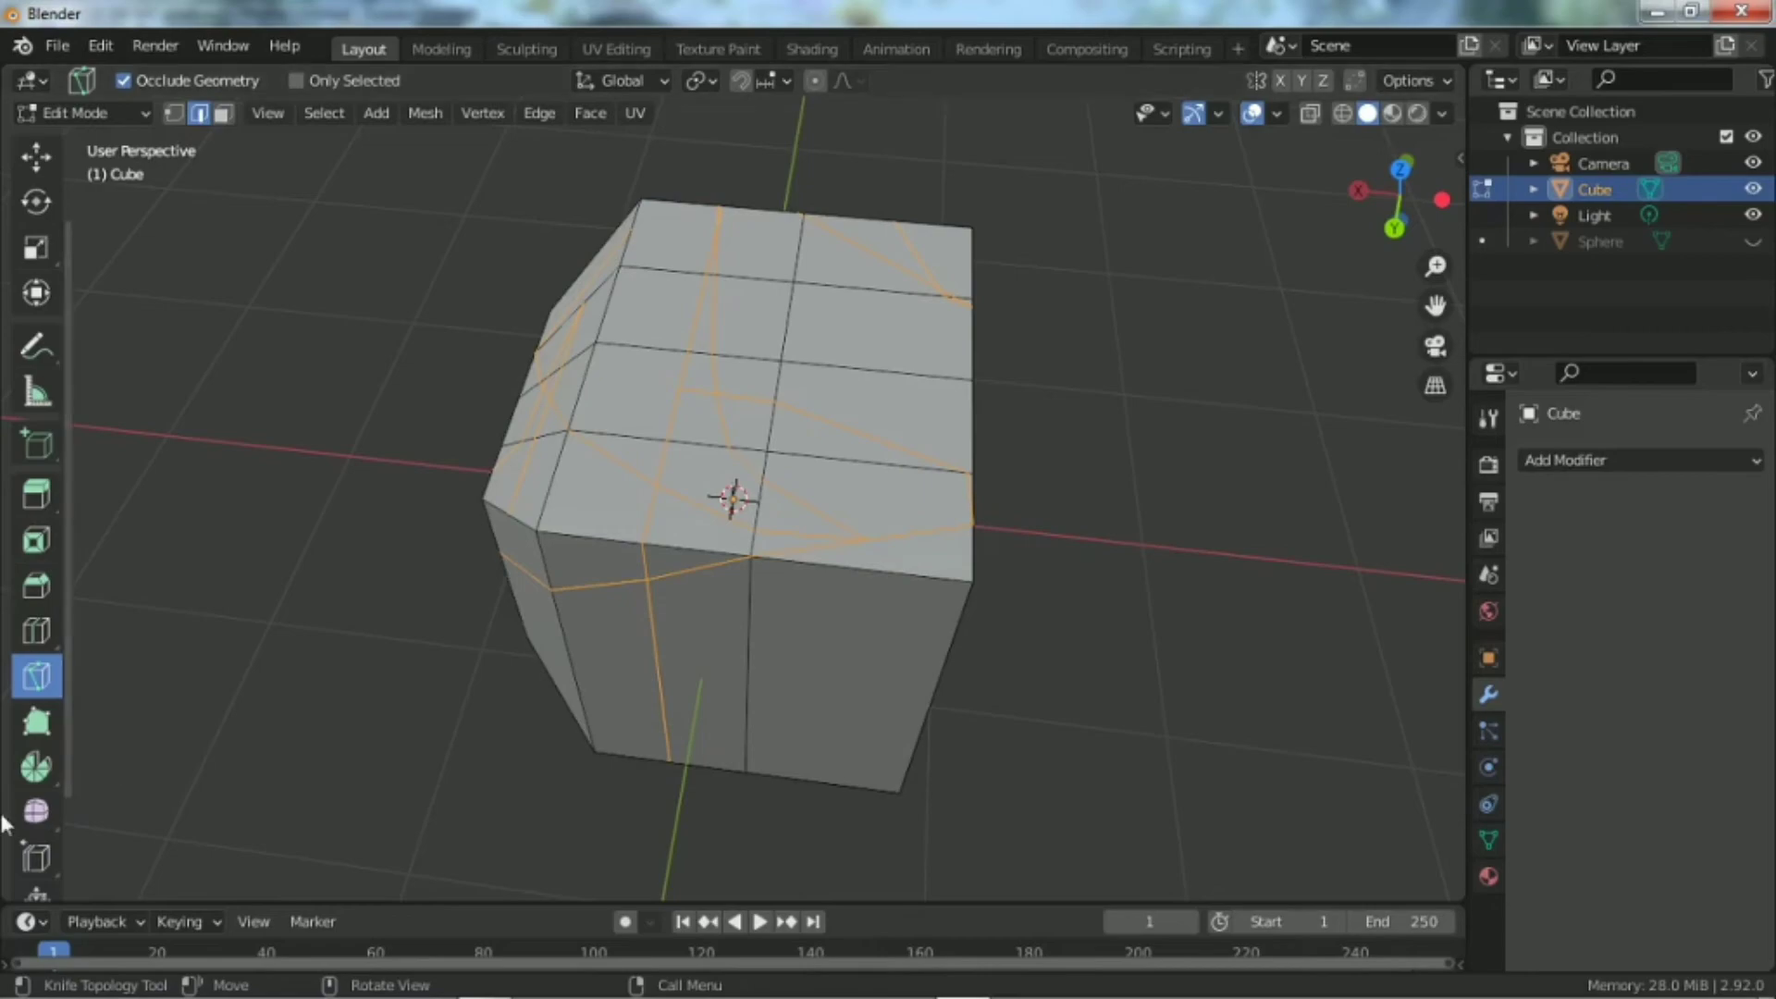
Step: Activate the Poly Build tool, switch to face selection, and try a Poly Build extrusion on the sloped bevel face
scroll(13, 766, down, 2)
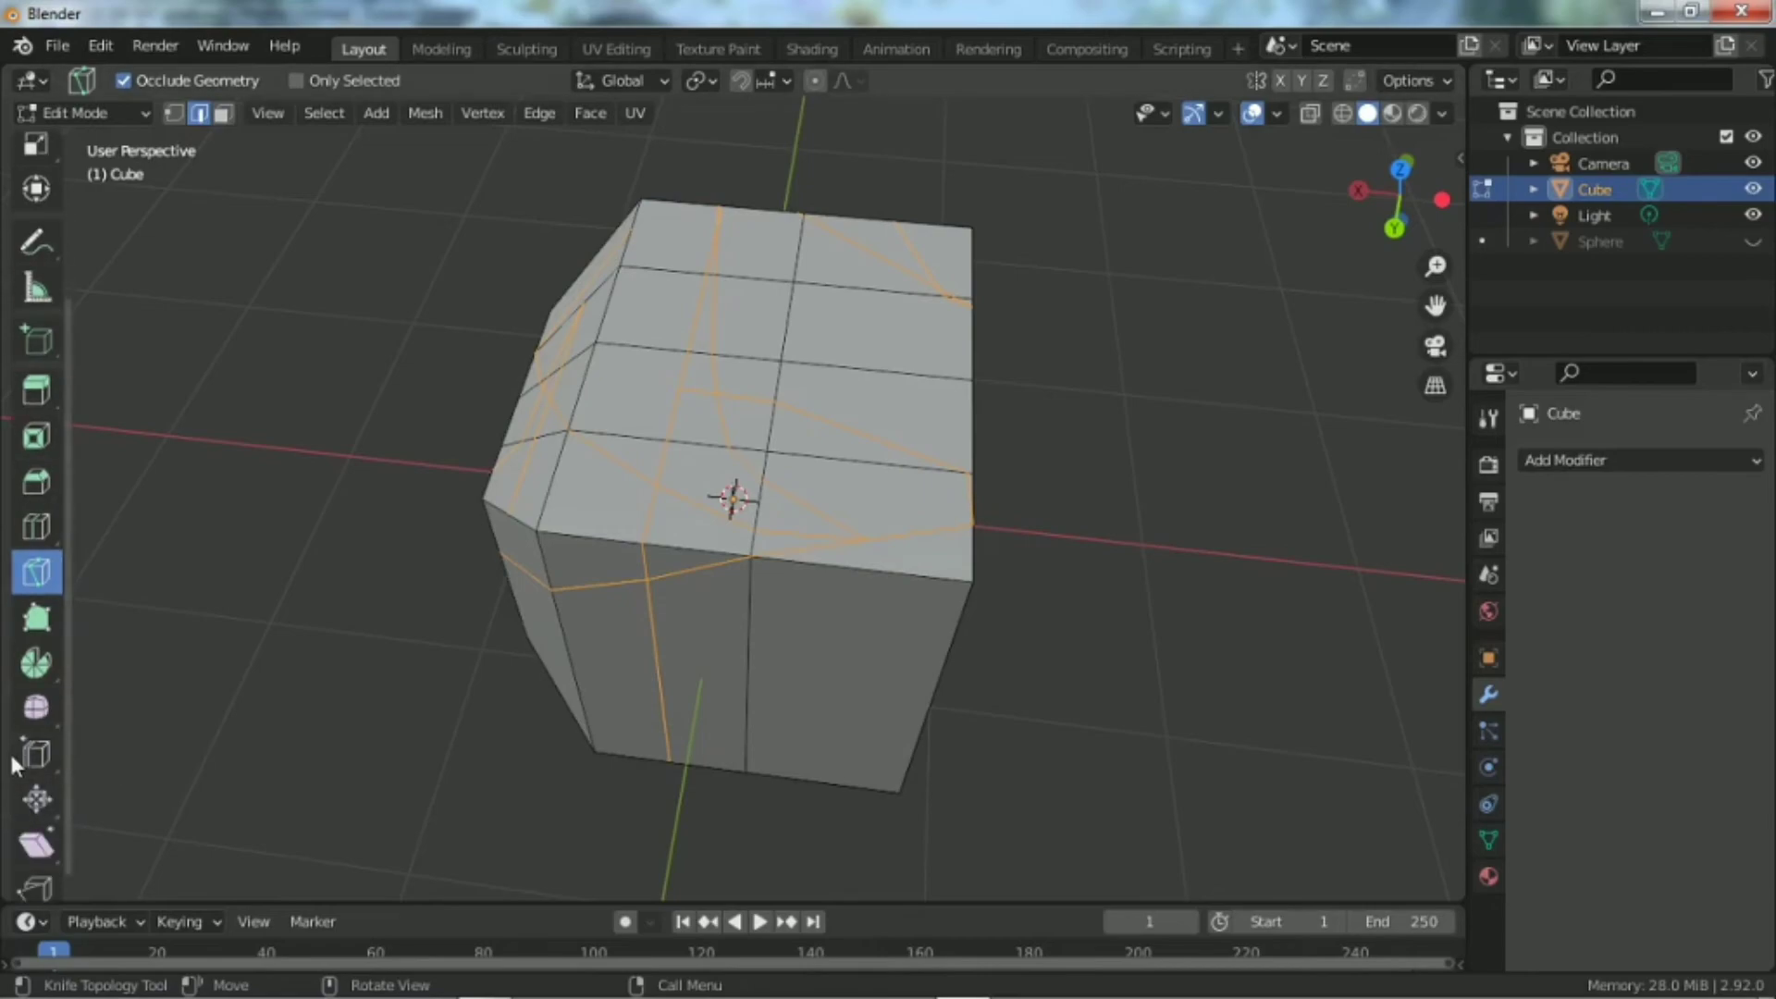
click(37, 620)
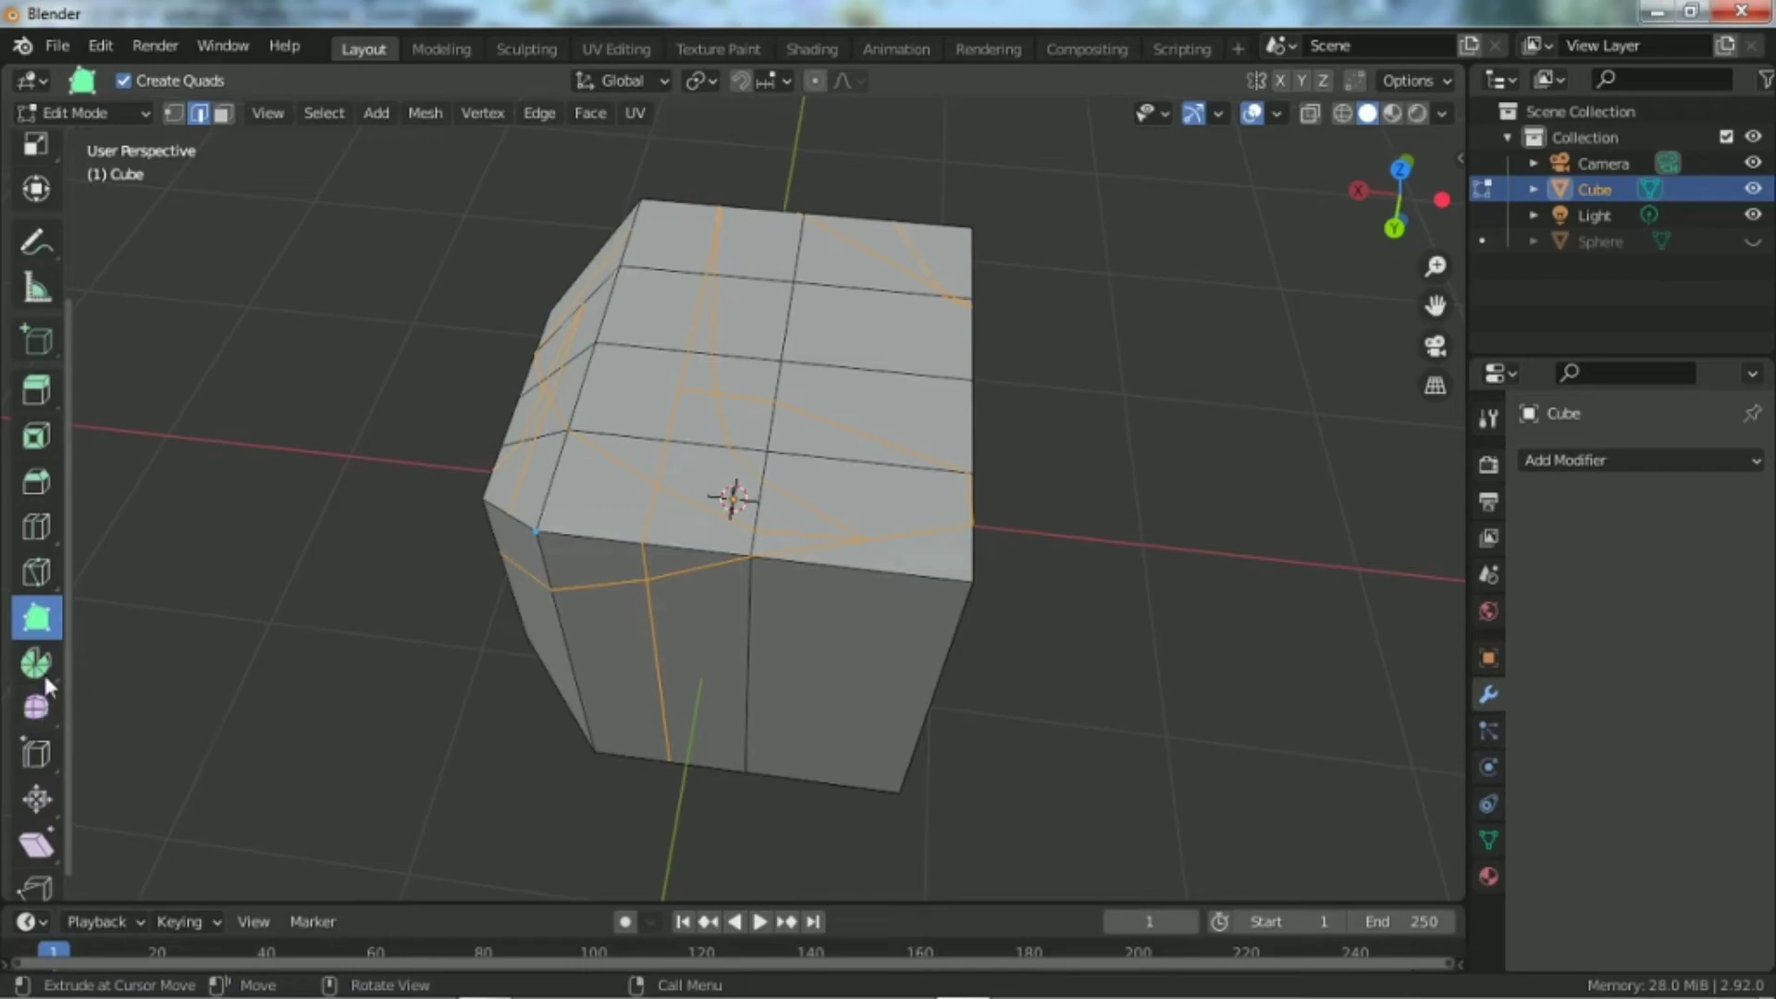
scroll(862, 663, down, 1)
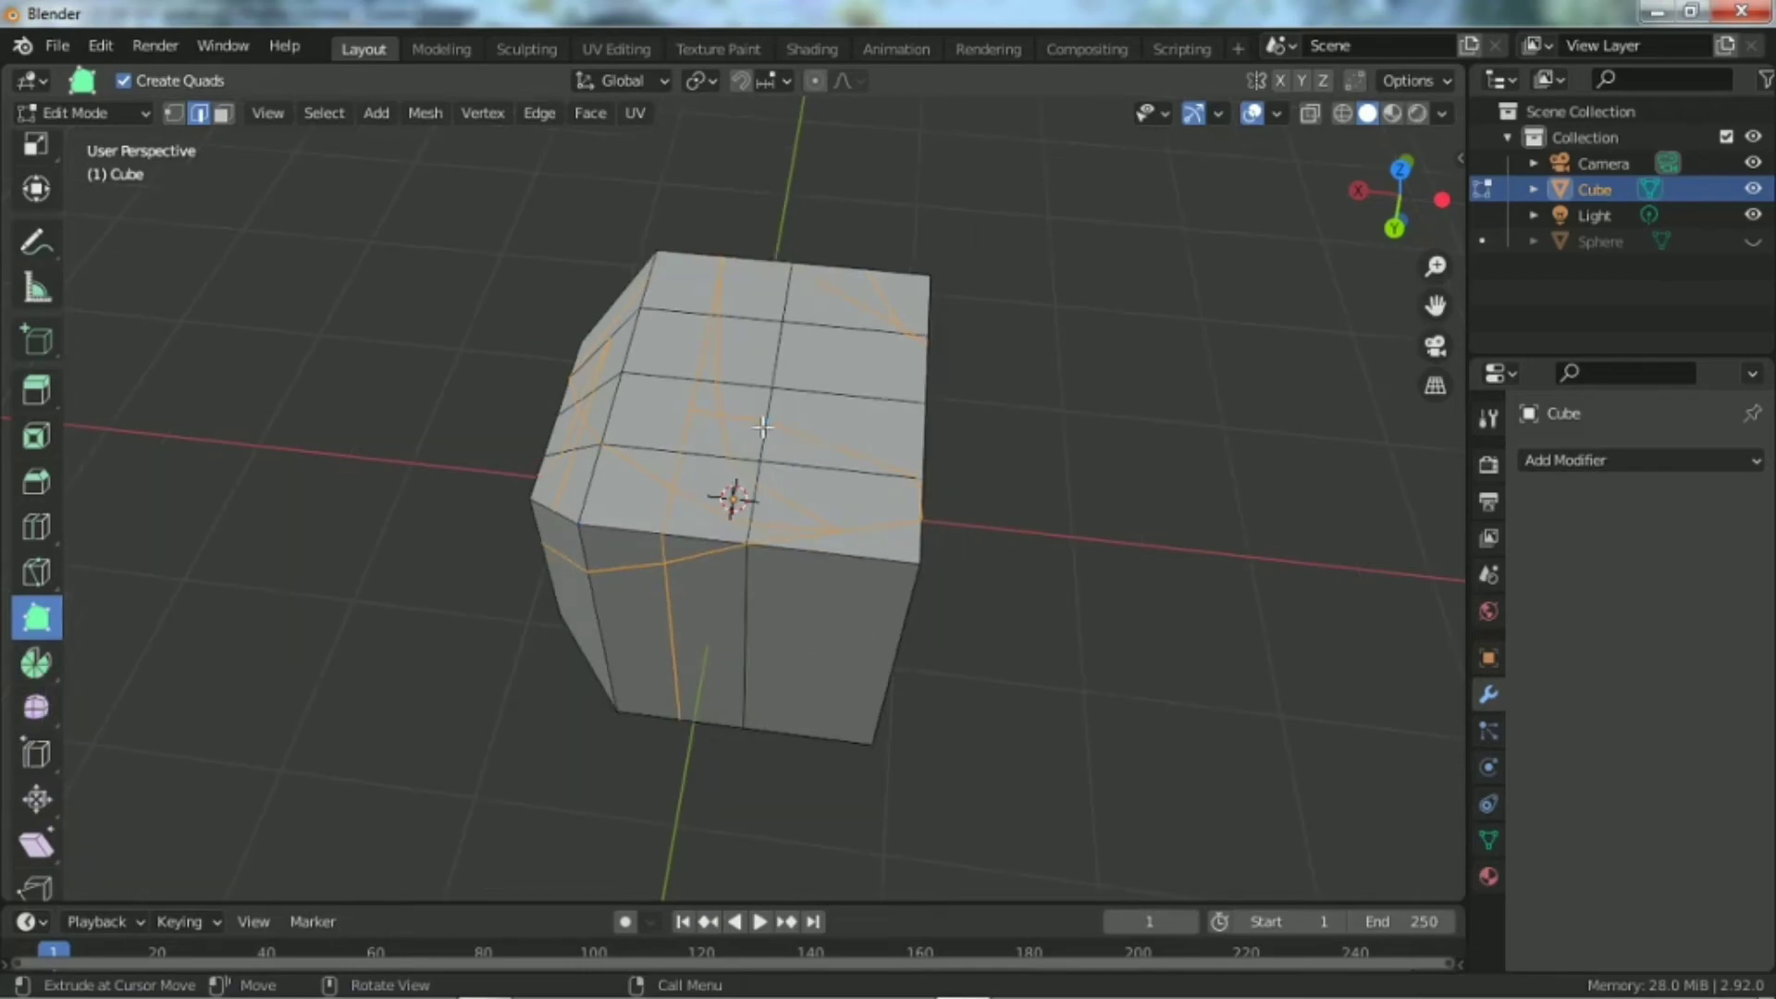
scroll(763, 426, up, 3)
middle_drag(763, 427, 791, 467)
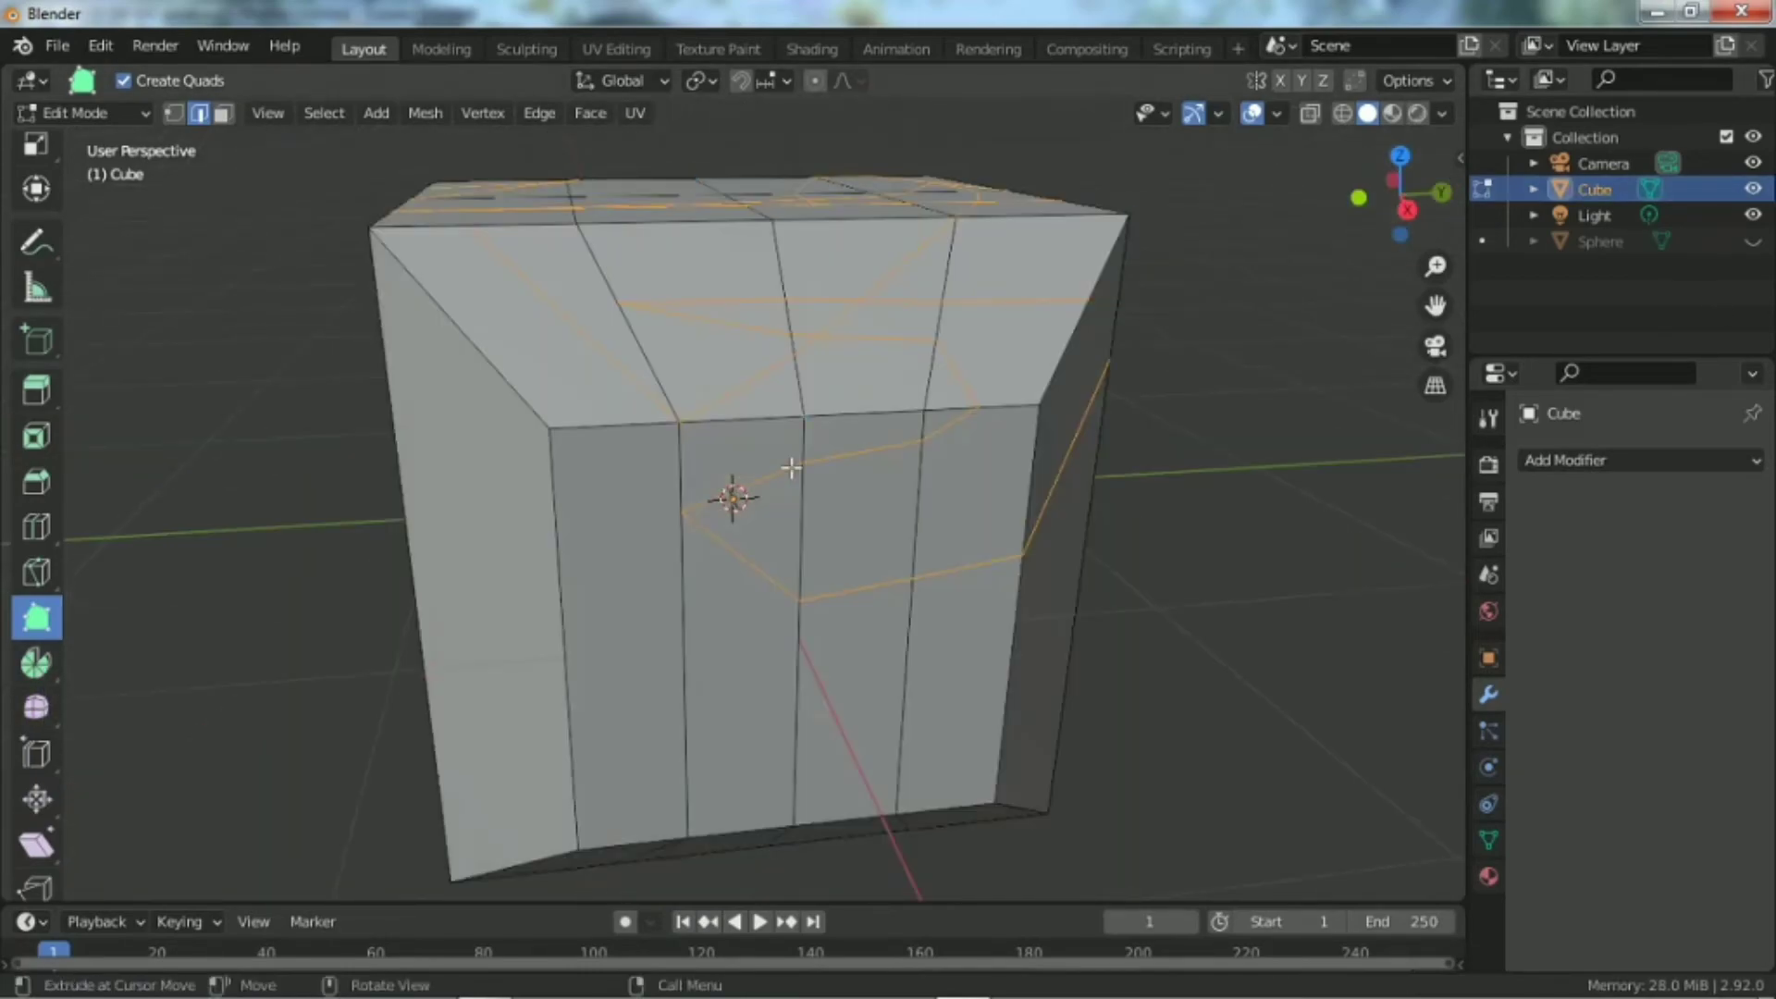
scroll(791, 468, down, 3)
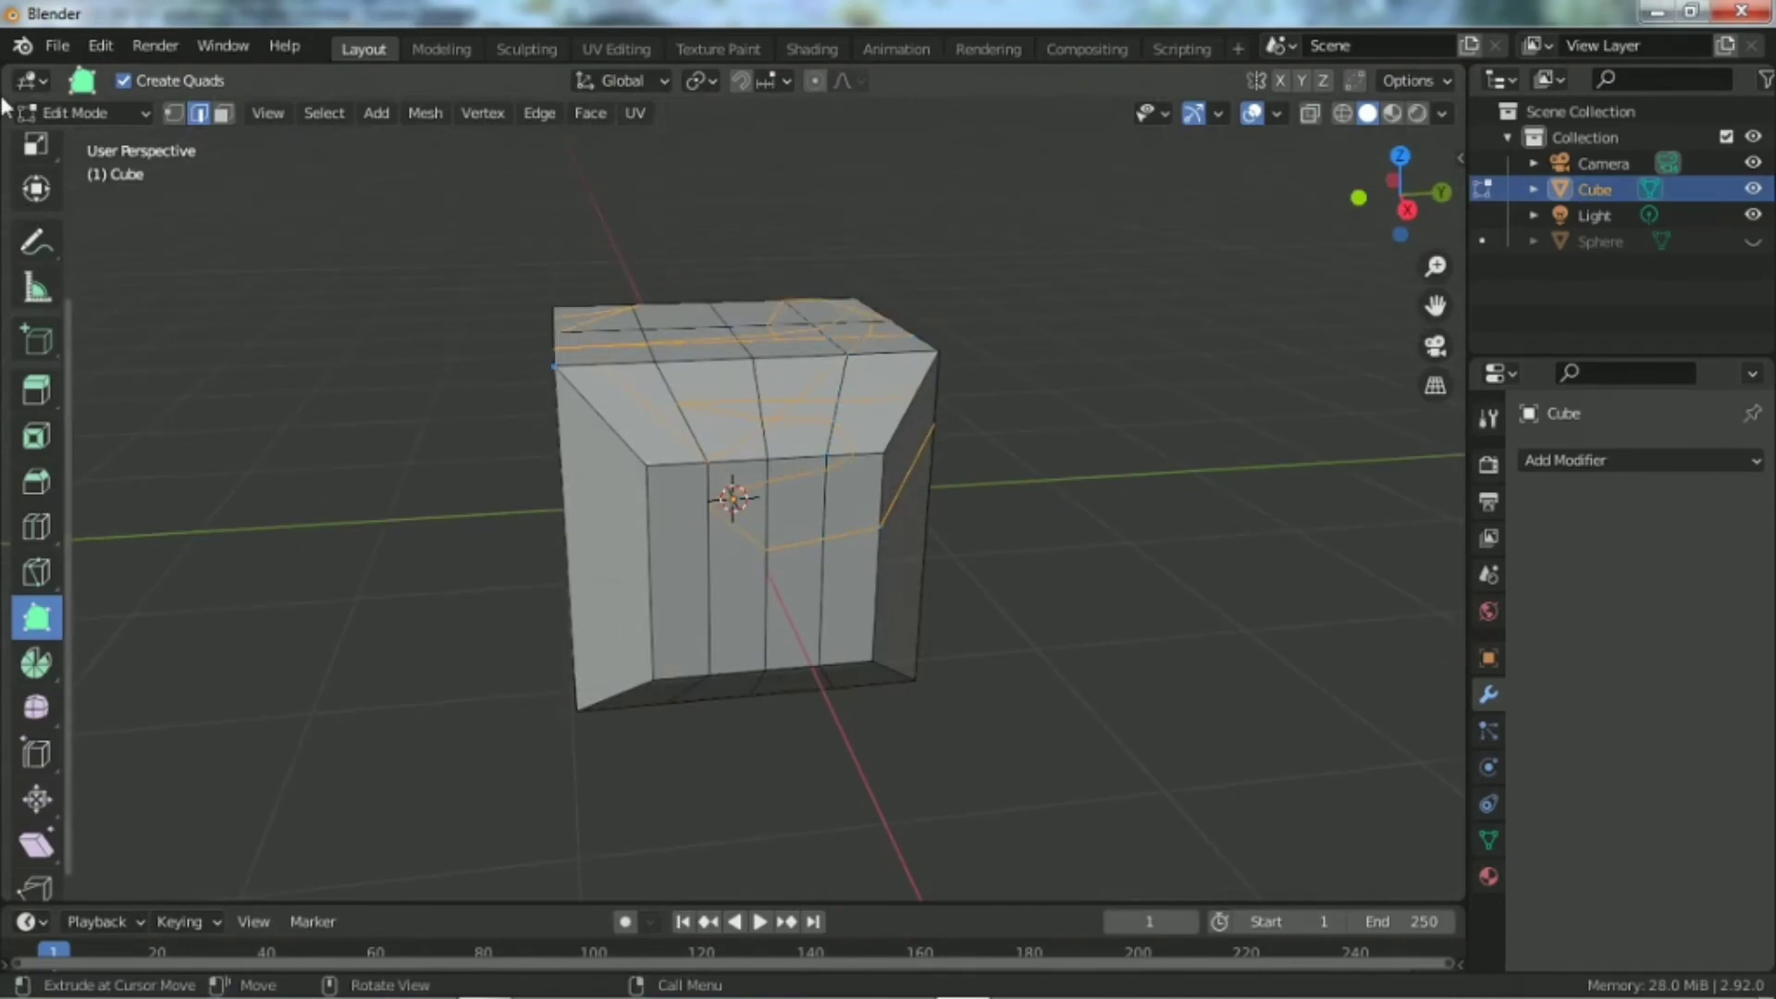
scroll(37, 519, up, 5)
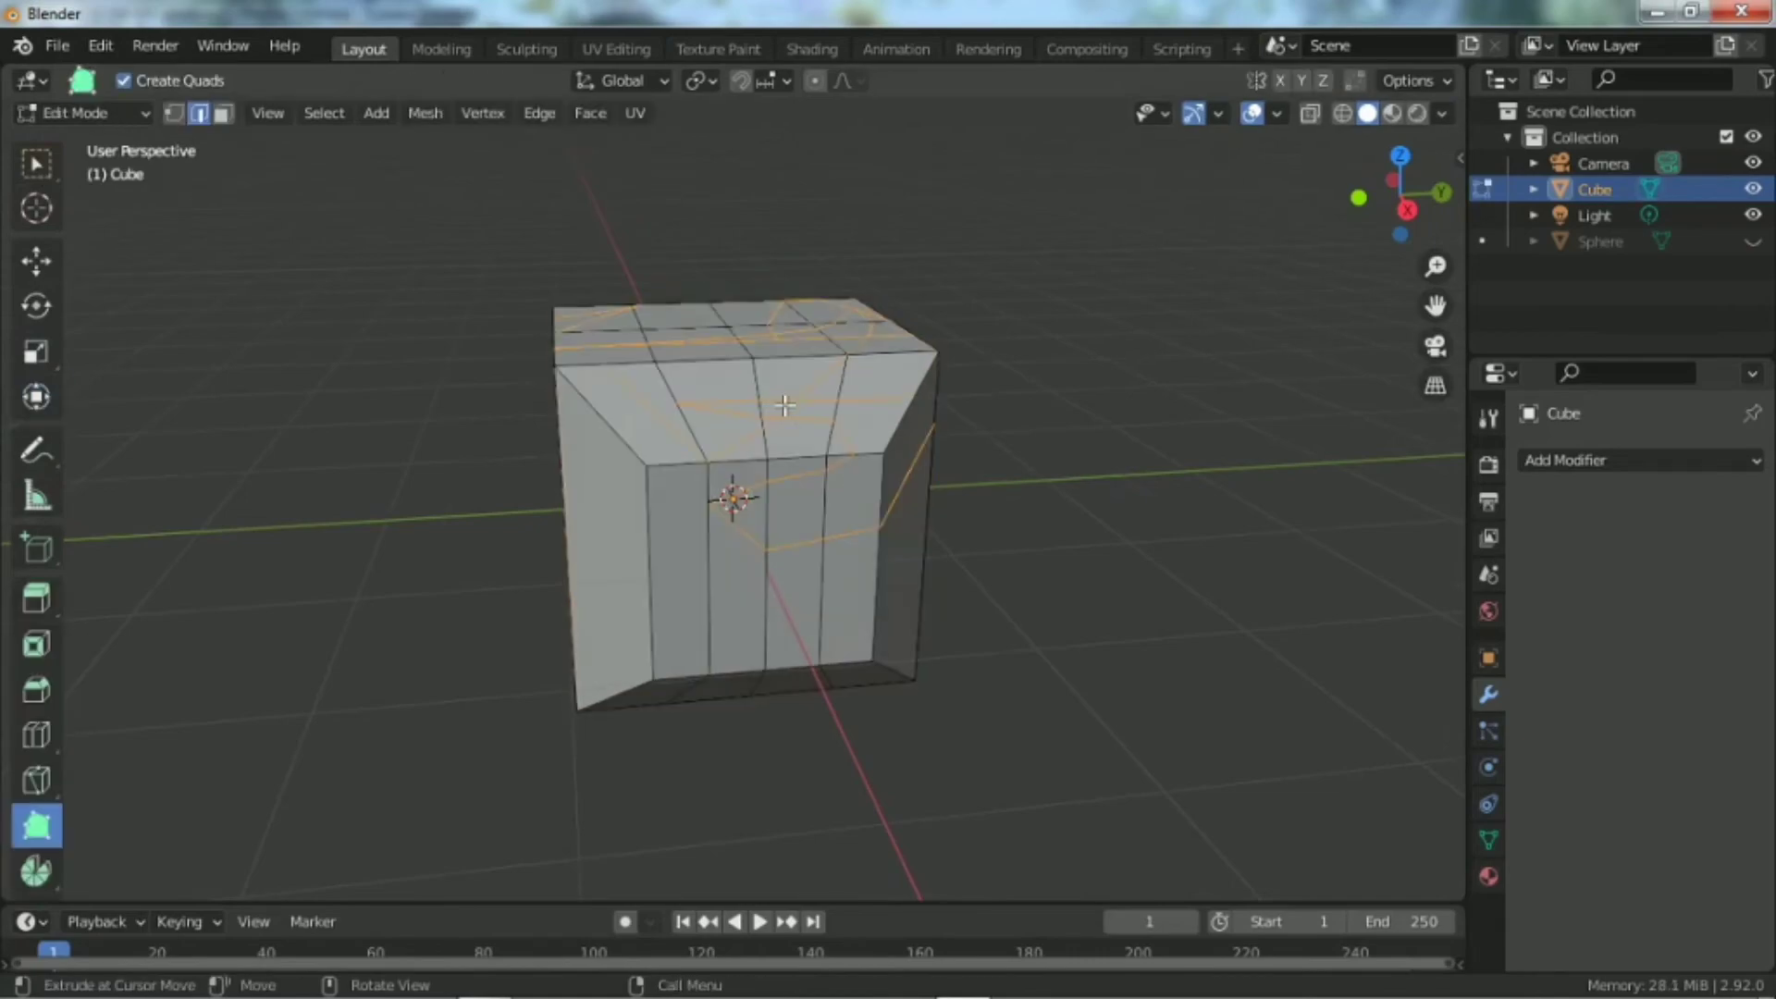
key(3)
click(833, 399)
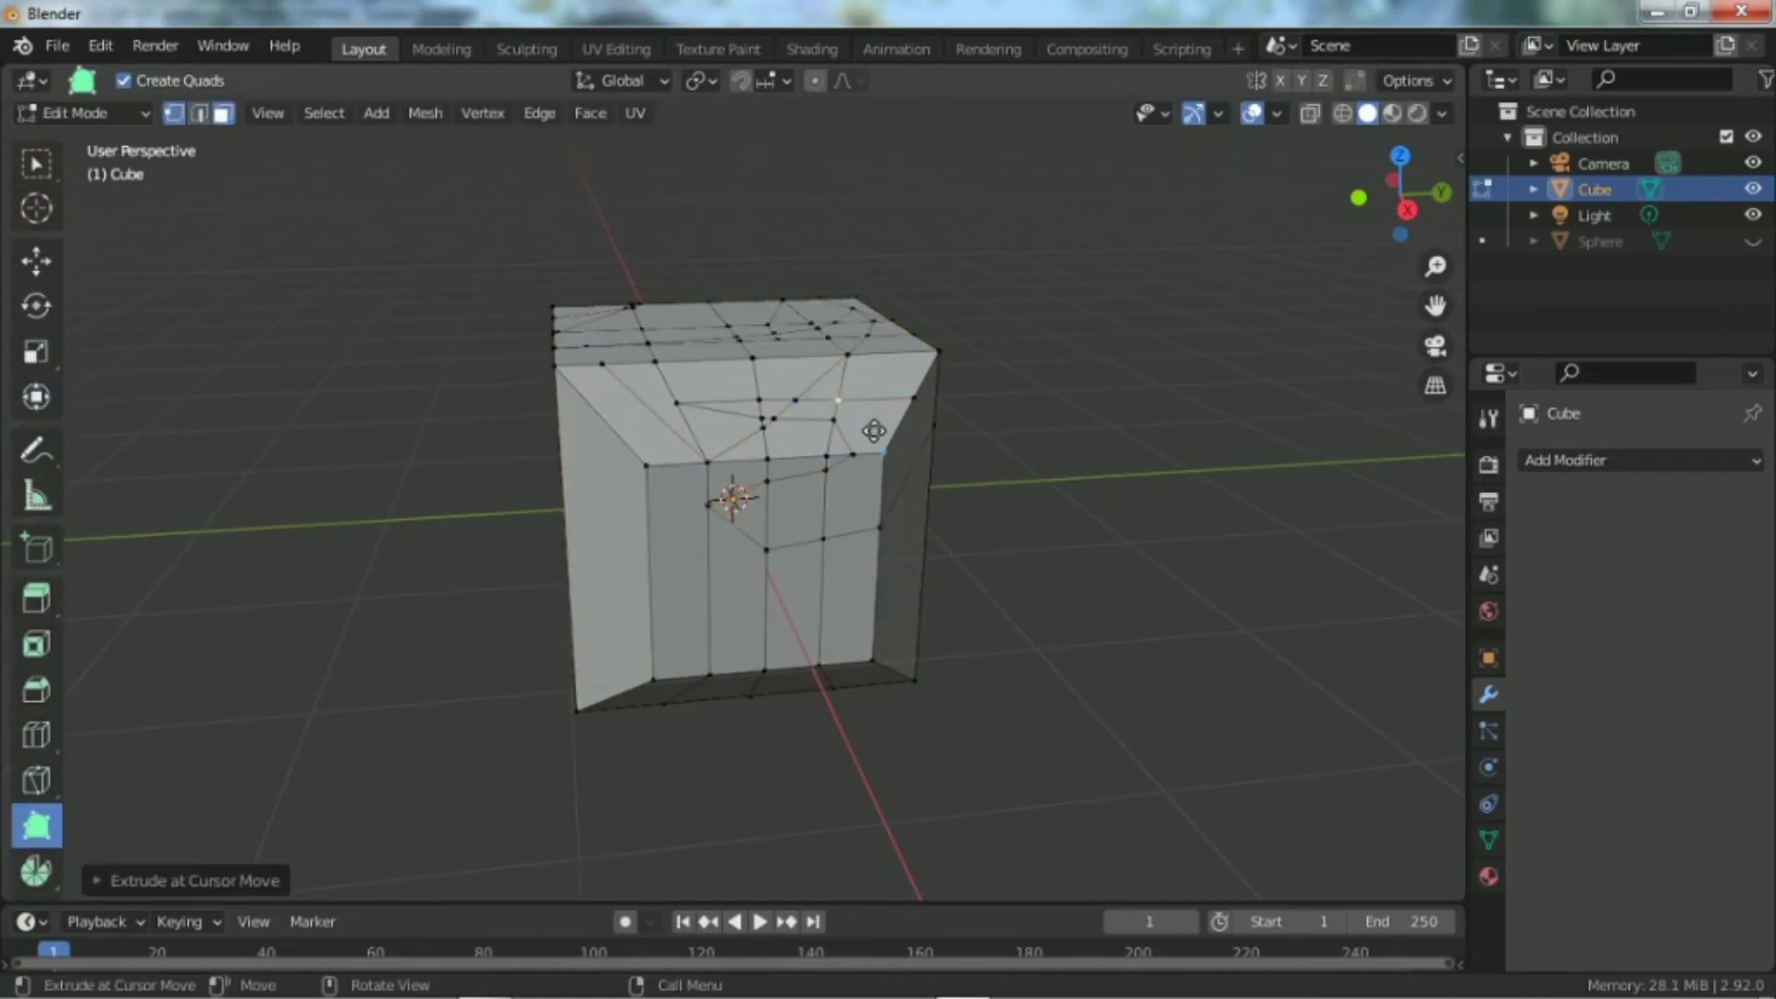
Step: Select the small face at the sloped bevel's upper corner with Select Box and extrude it outward
click(36, 163)
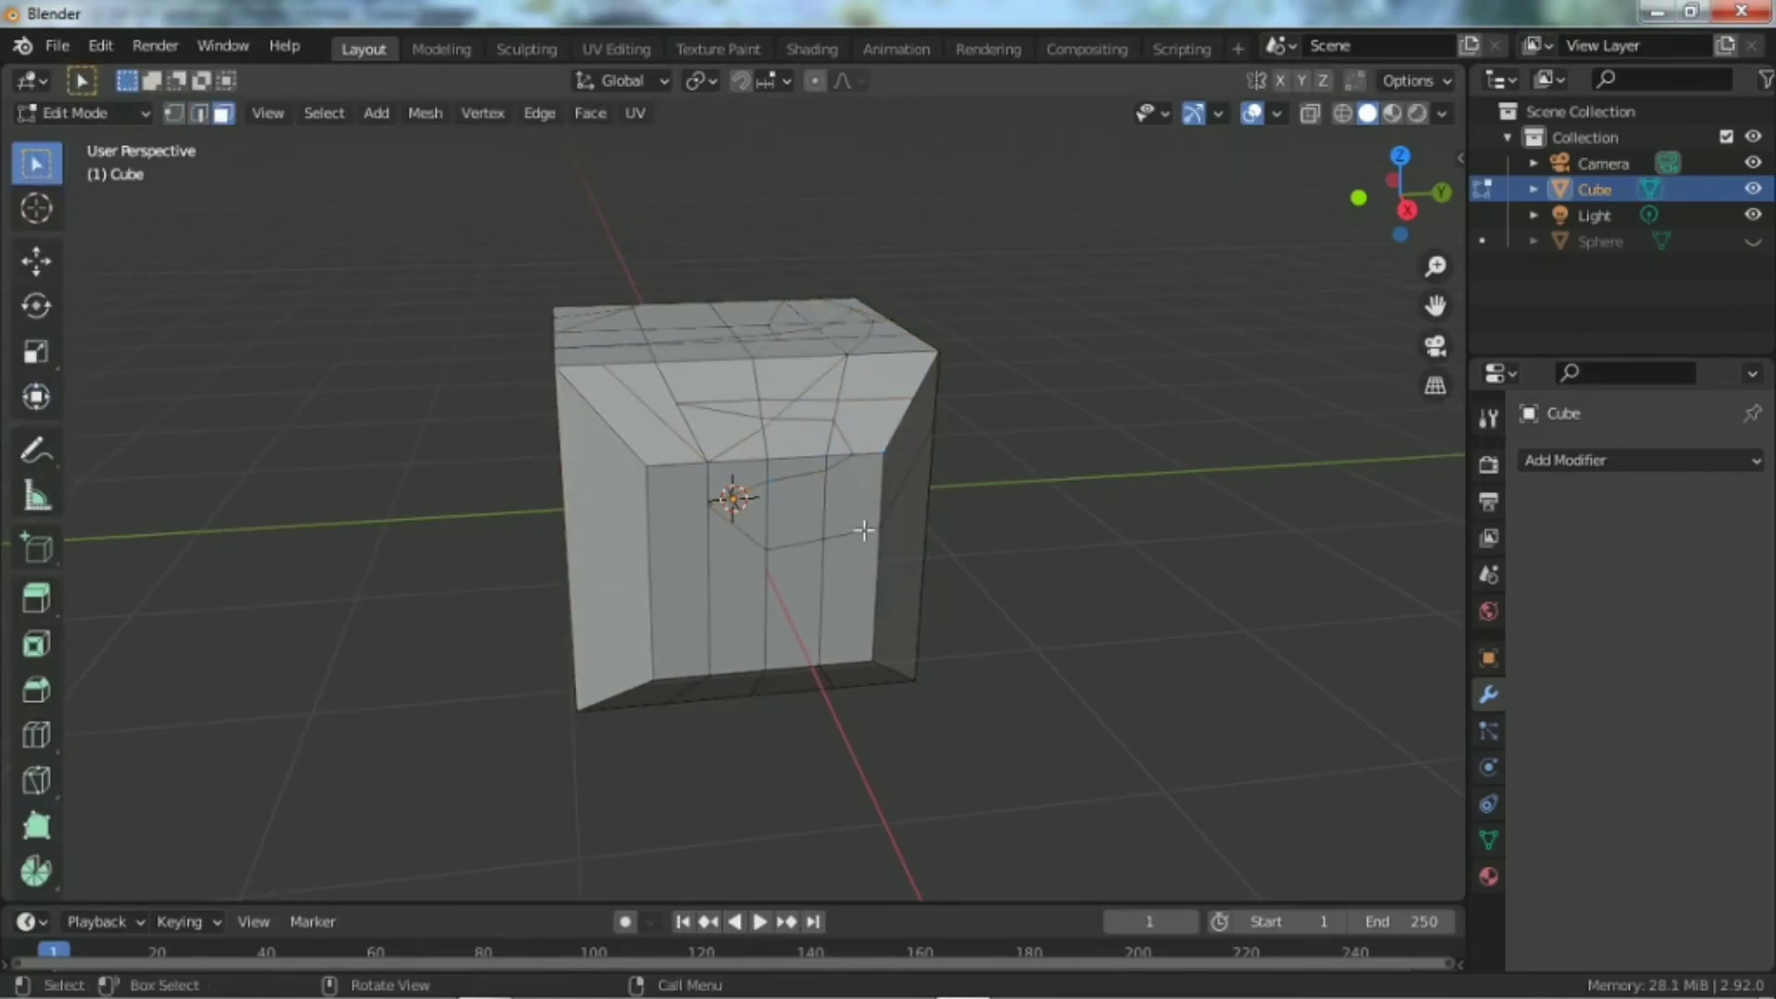
click(870, 395)
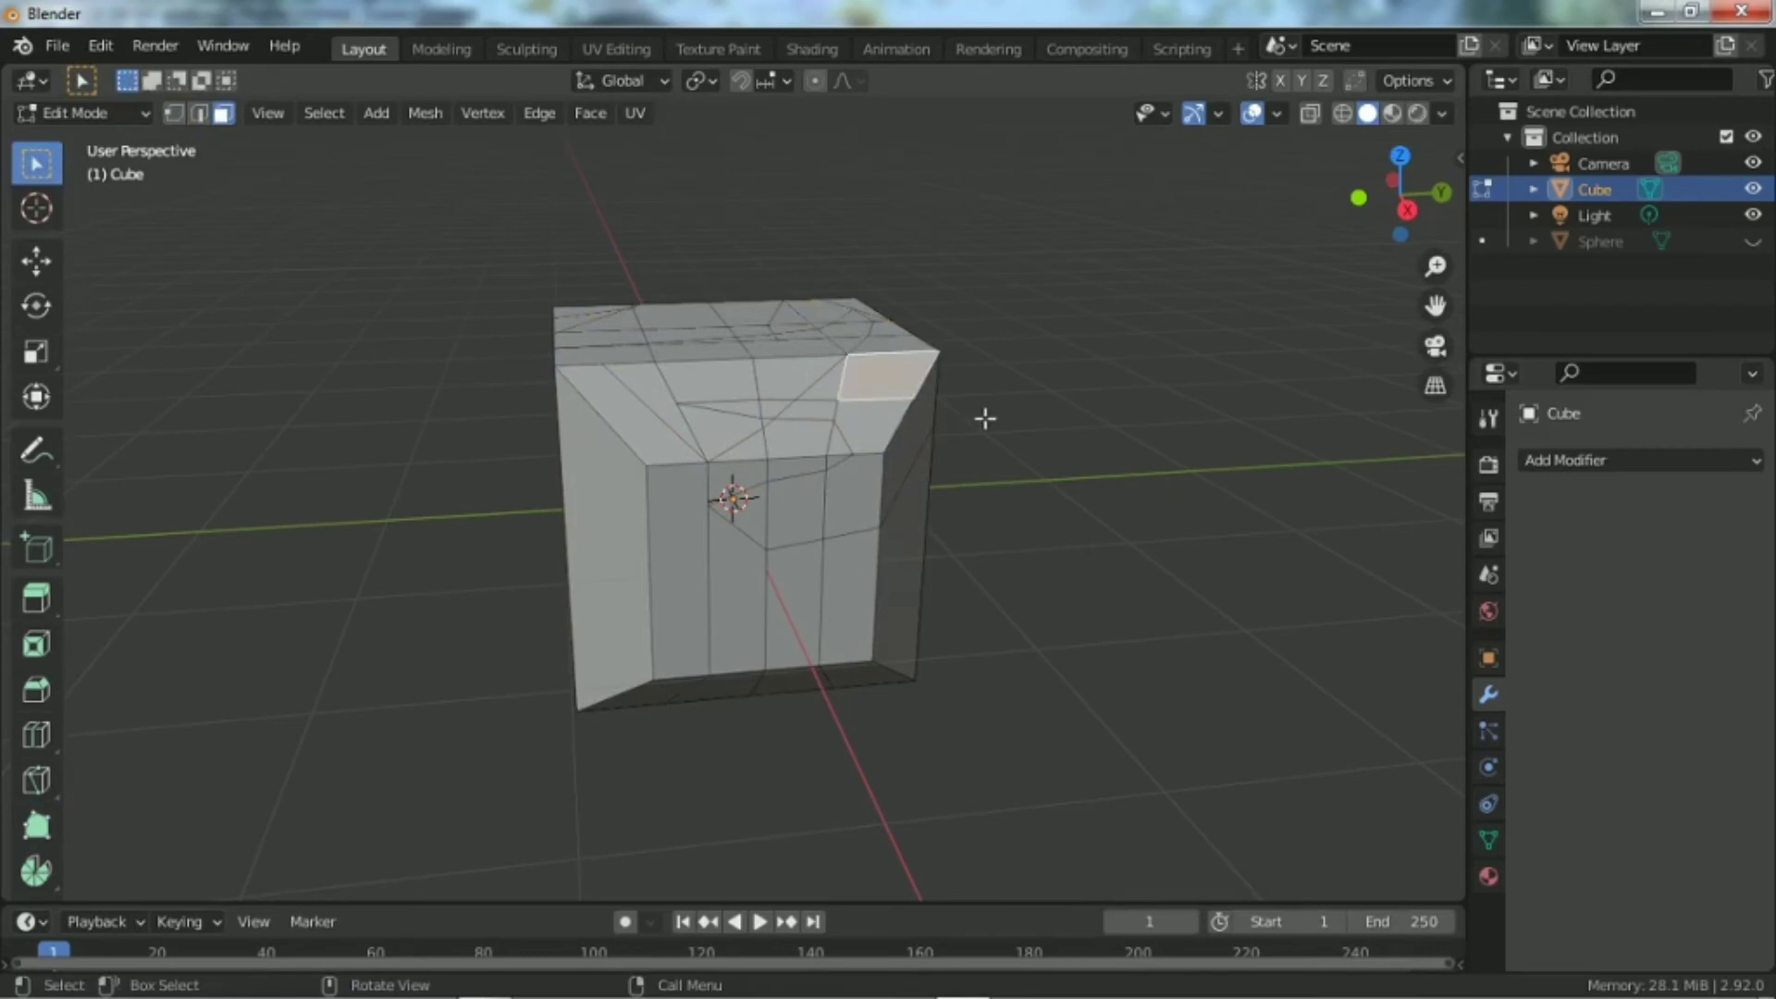
key(e)
click(1059, 341)
Step: Return to Object Mode, delete the edited cube, and add a new default cube
key(Tab)
drag(1399, 197, 1408, 211)
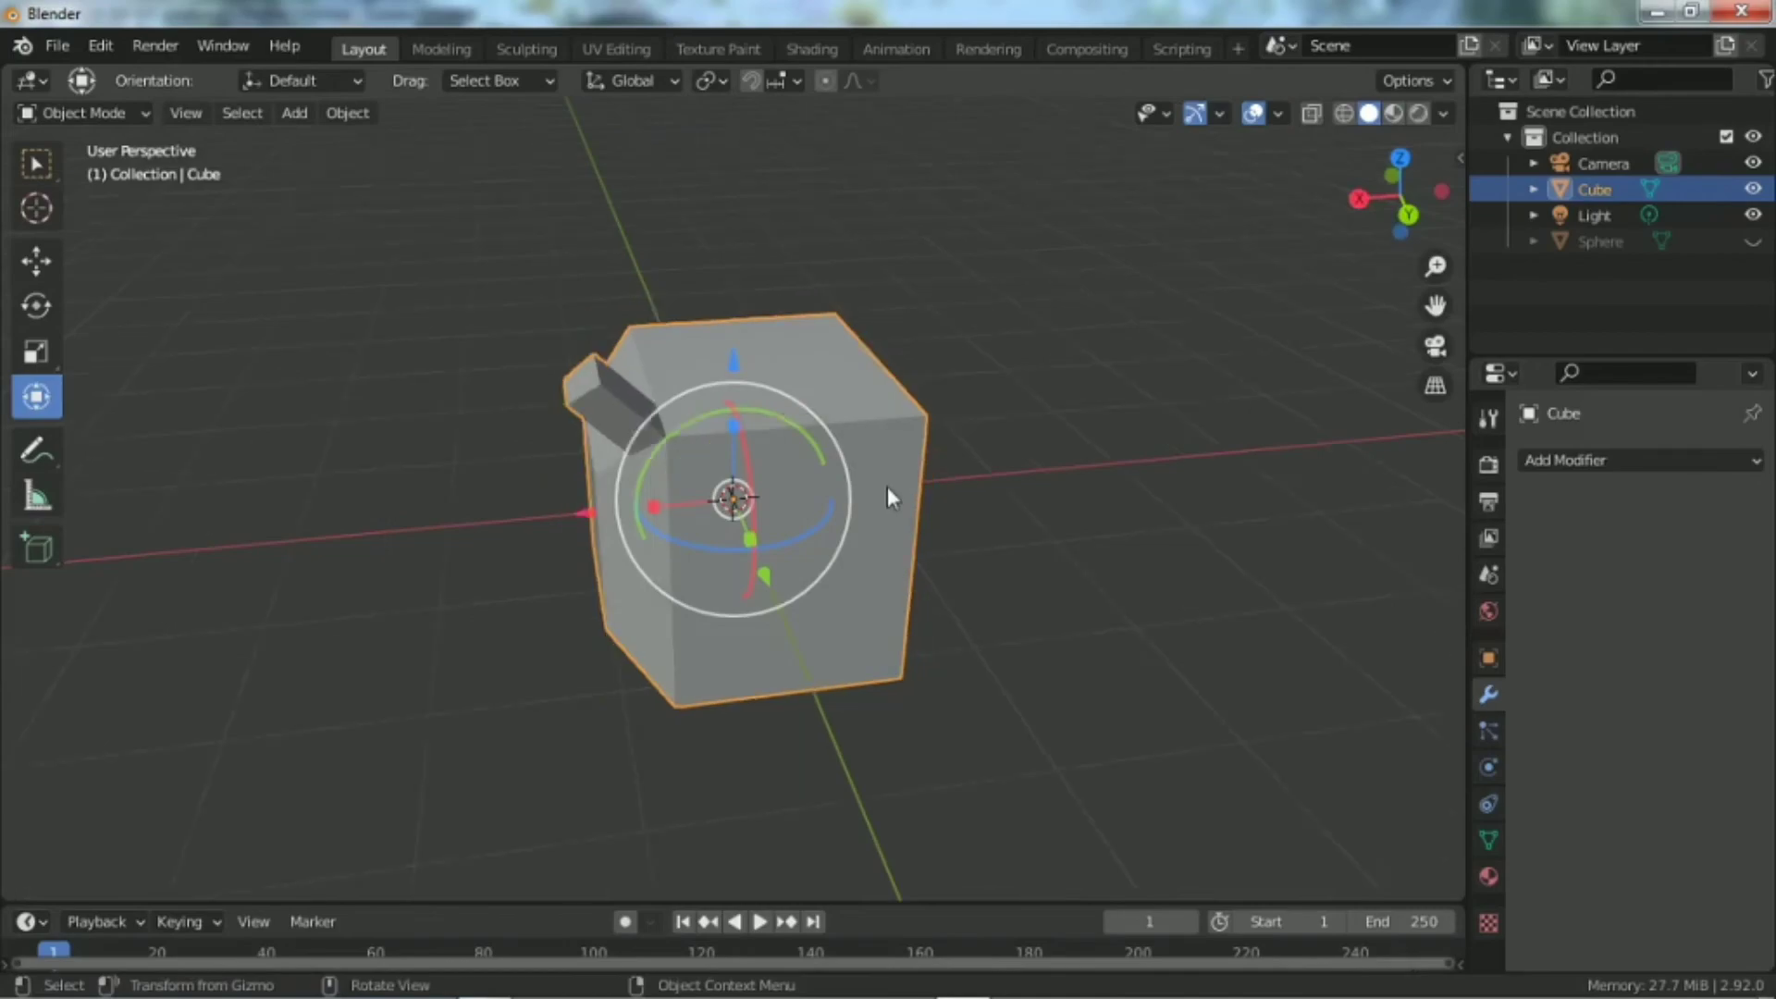
scroll(886, 486, down, 2)
key(Delete)
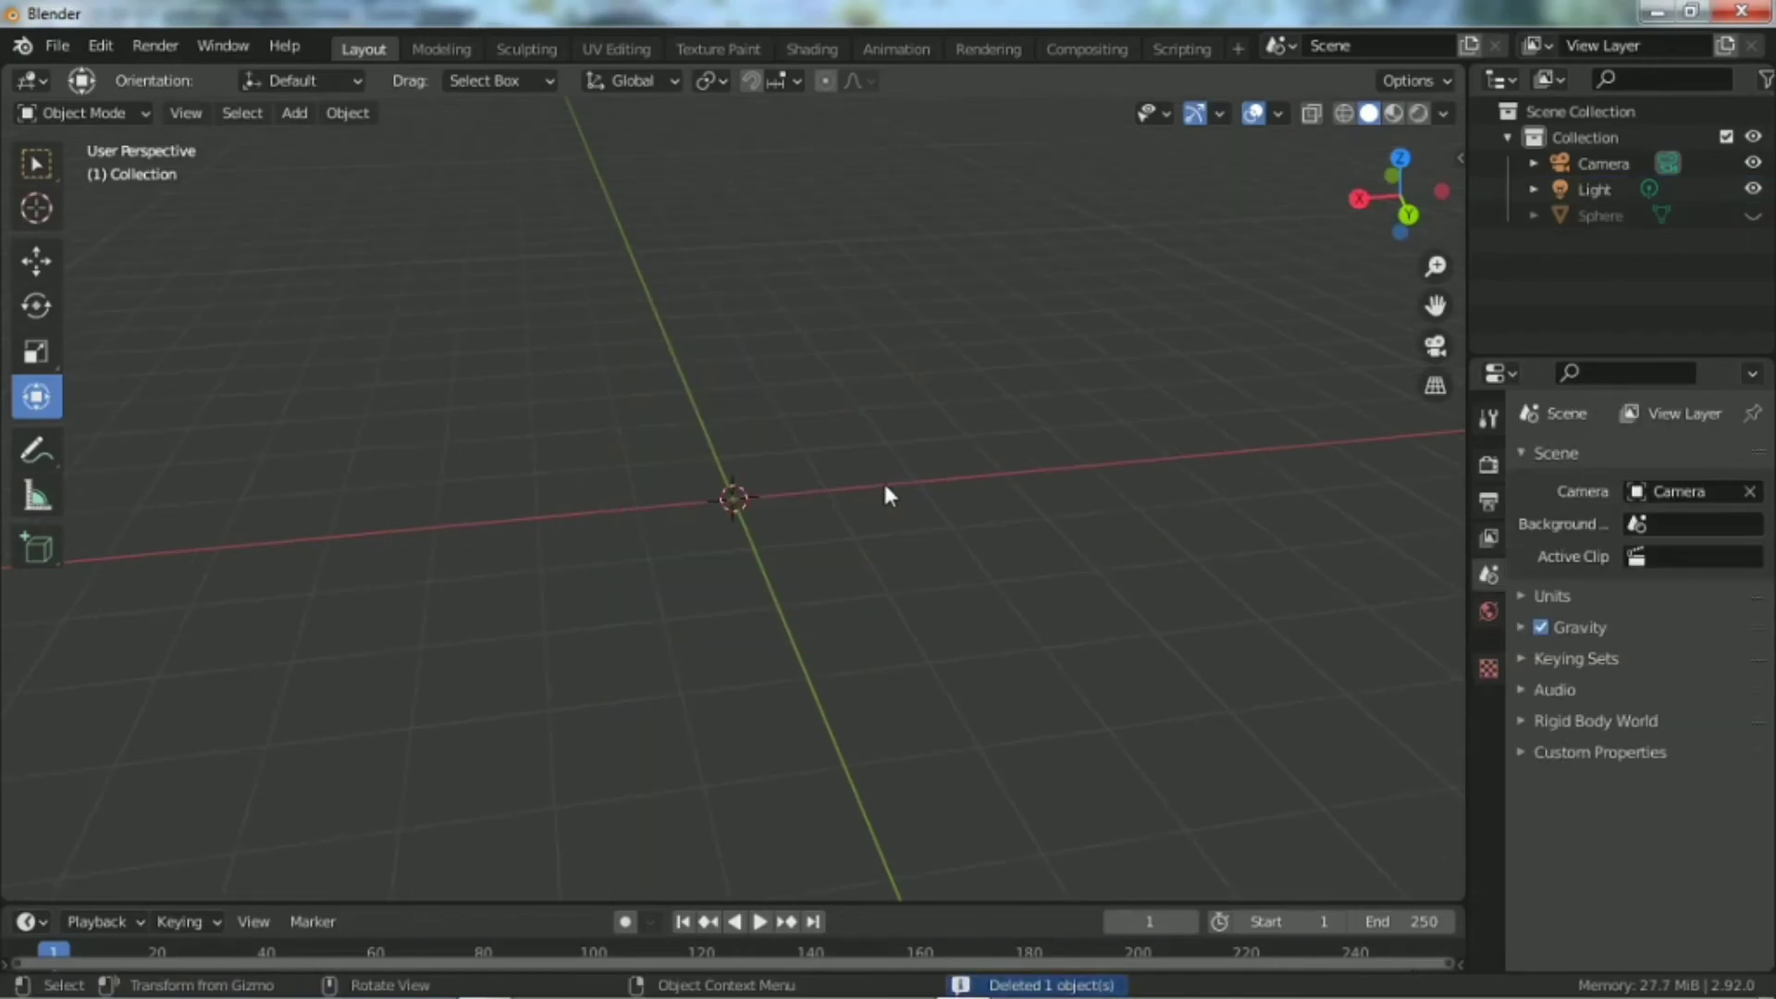
key(shift+a)
mouse_move(840, 430)
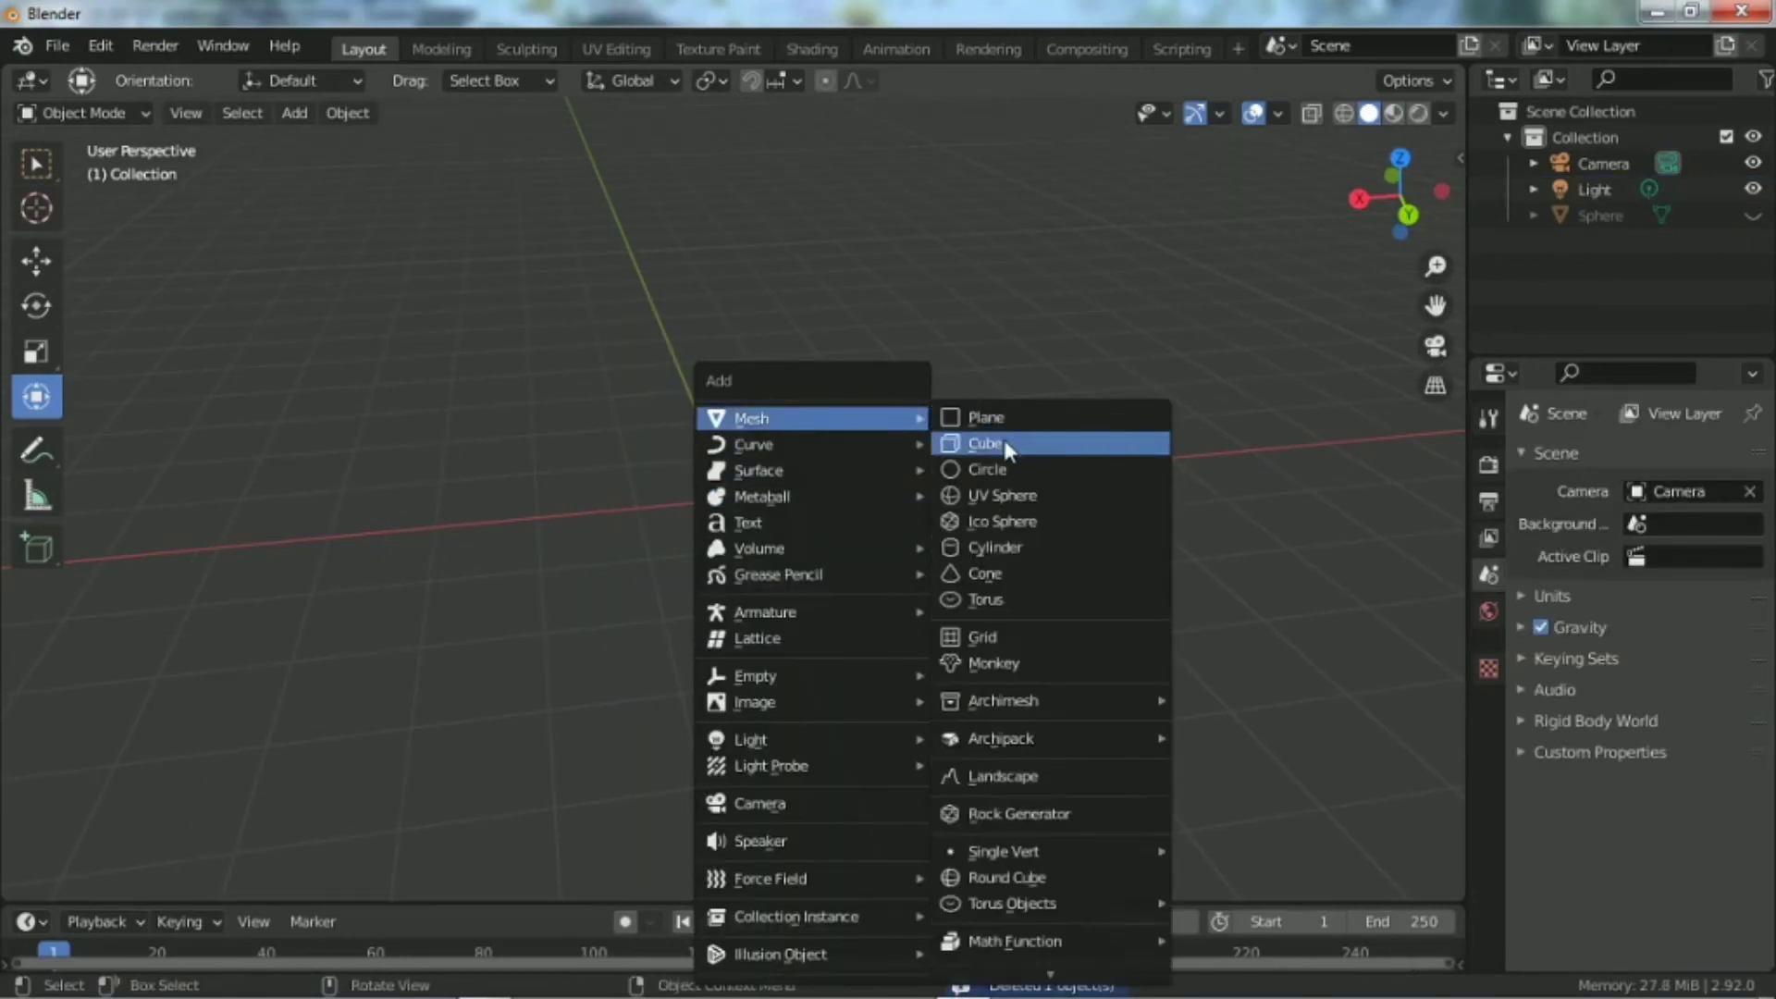
click(1003, 440)
Step: Duplicate the new cube and place the copy beside it along the X axis
key(shift+d)
key(x)
click(1160, 474)
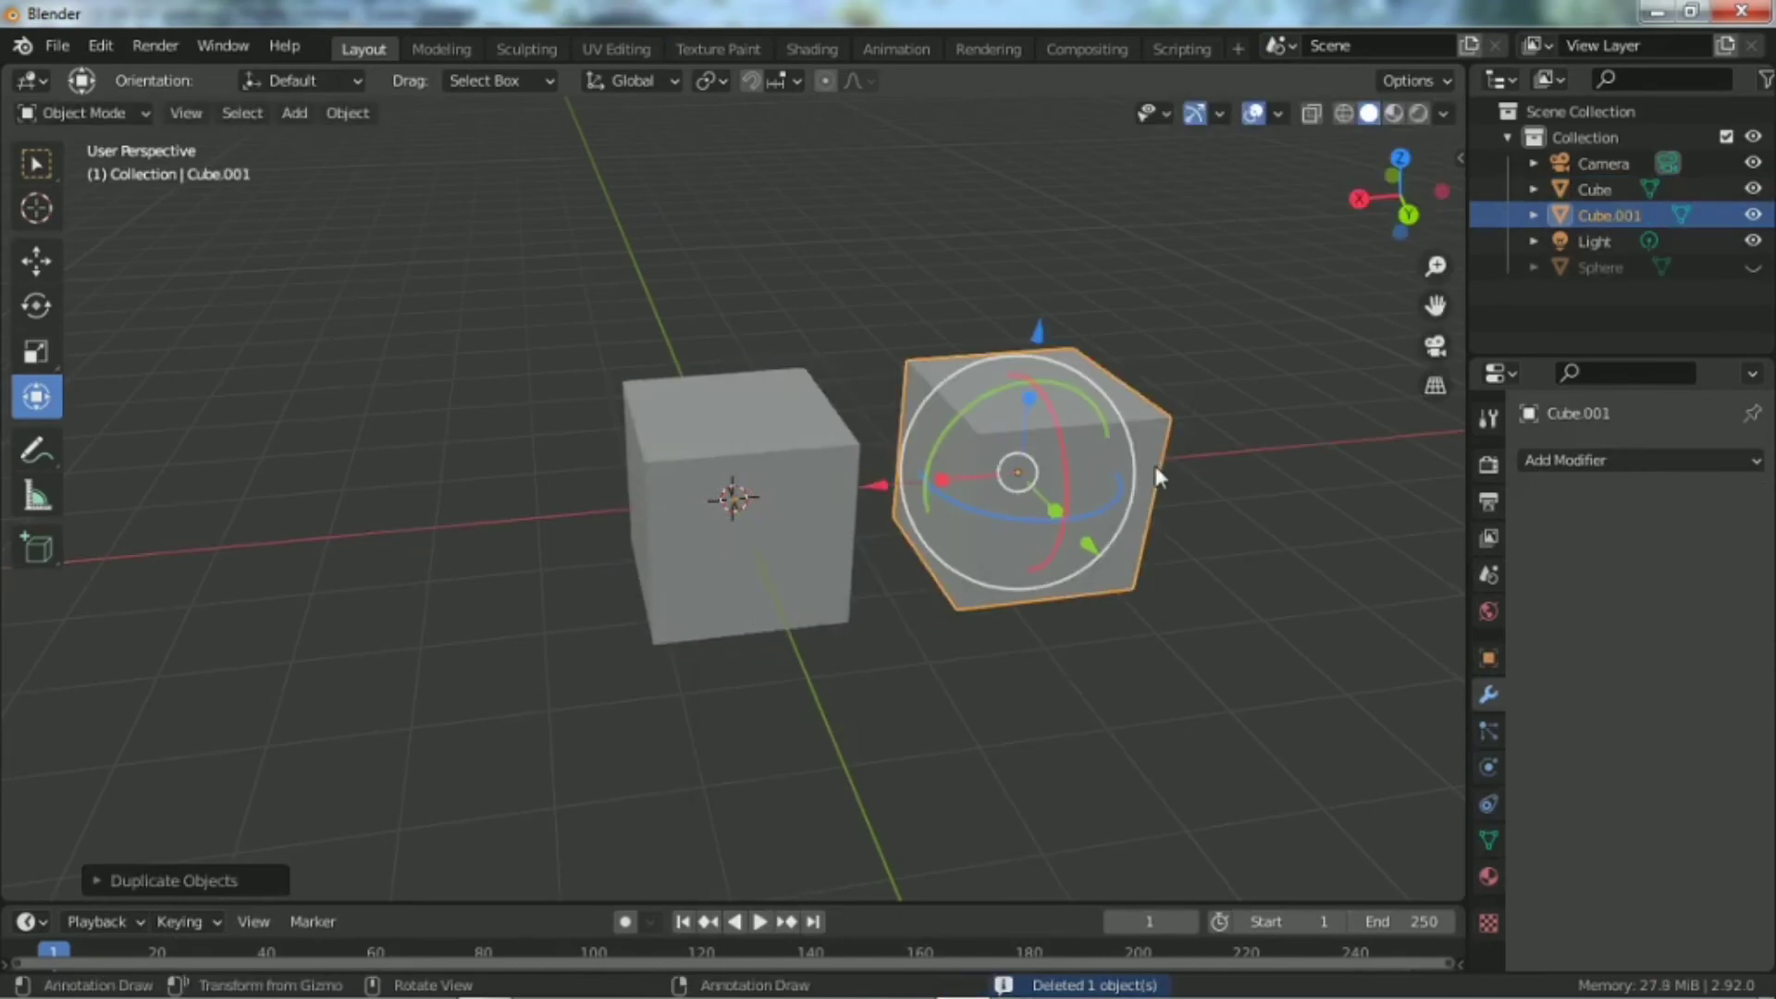
drag(1385, 200, 1379, 201)
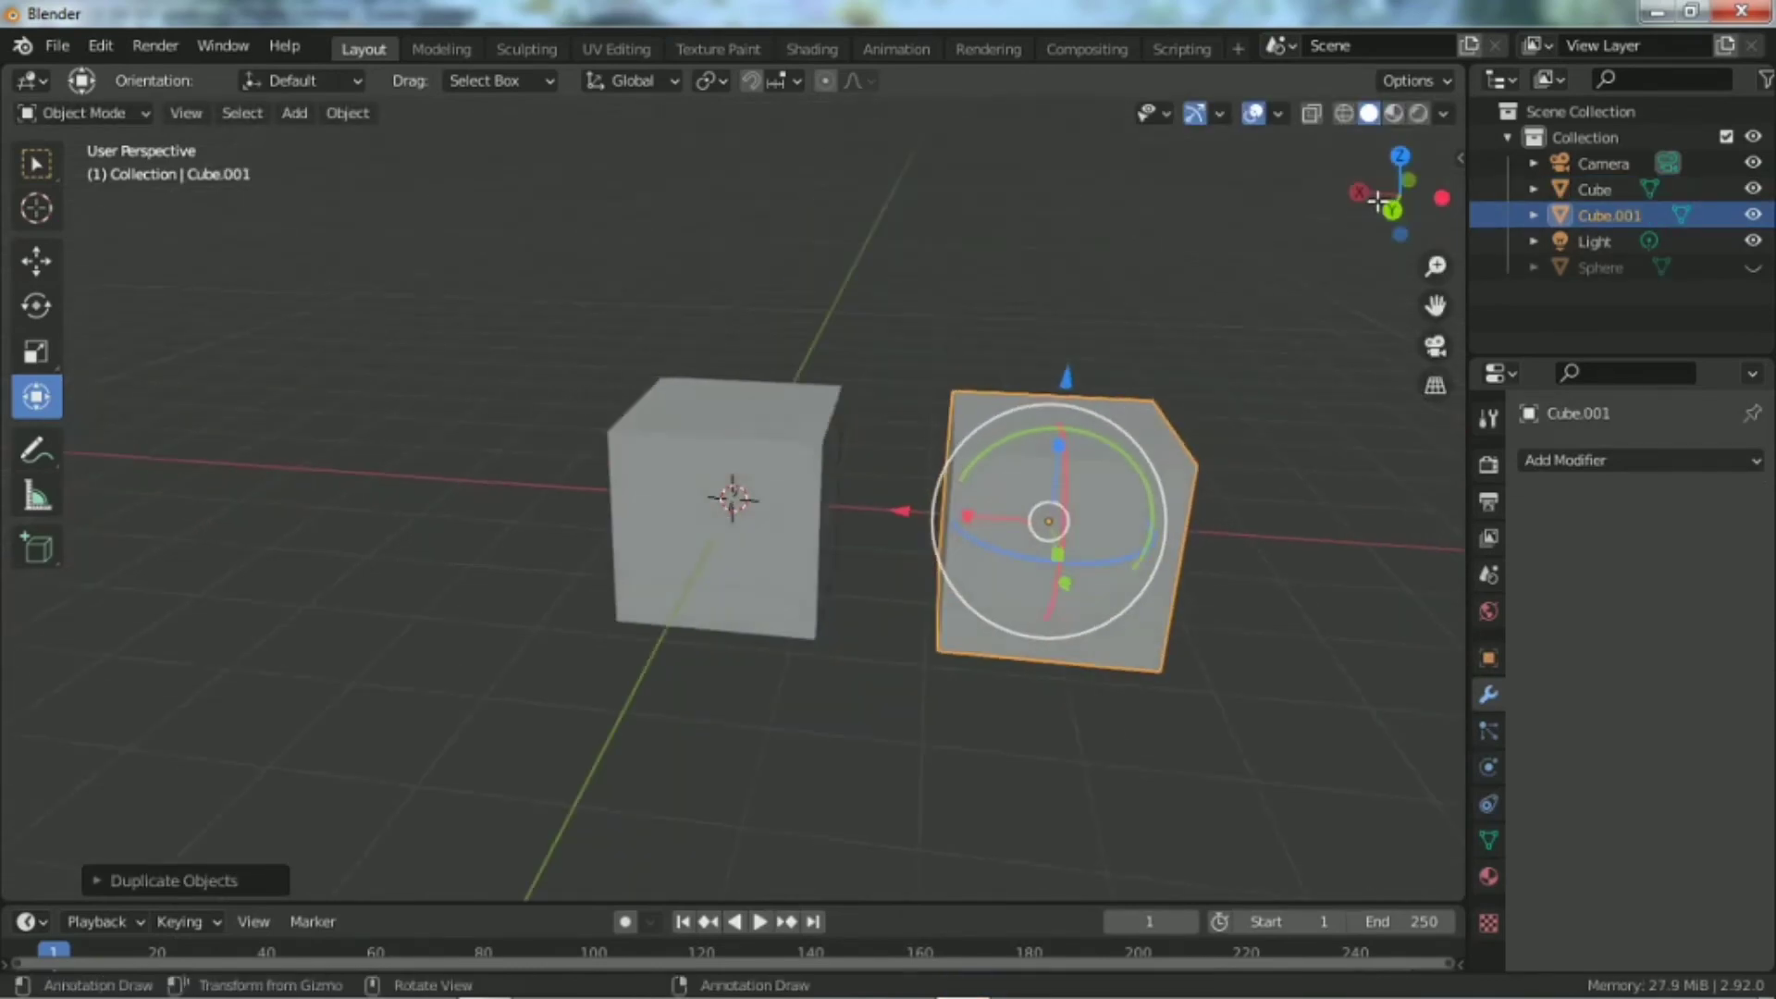
Step: Select the original cube and its duplicate together with the Select Box tool and join them into one object
click(682, 500)
click(1003, 519)
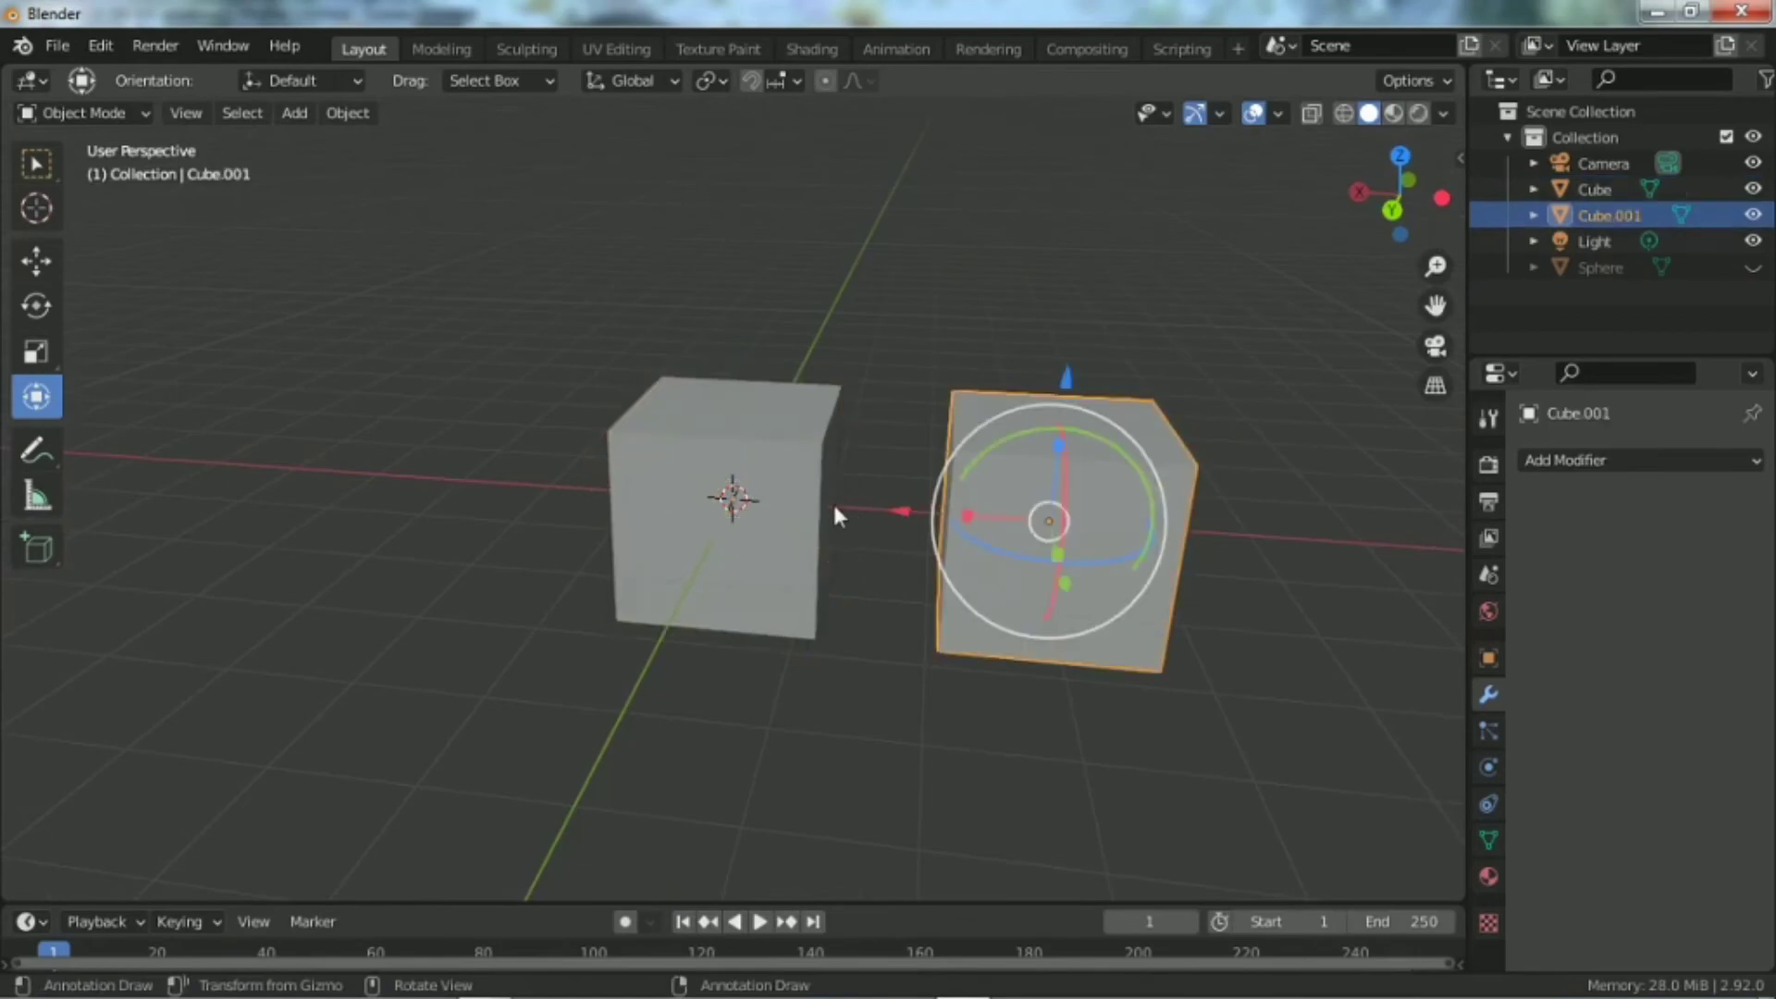
click(797, 443)
shift+click(991, 488)
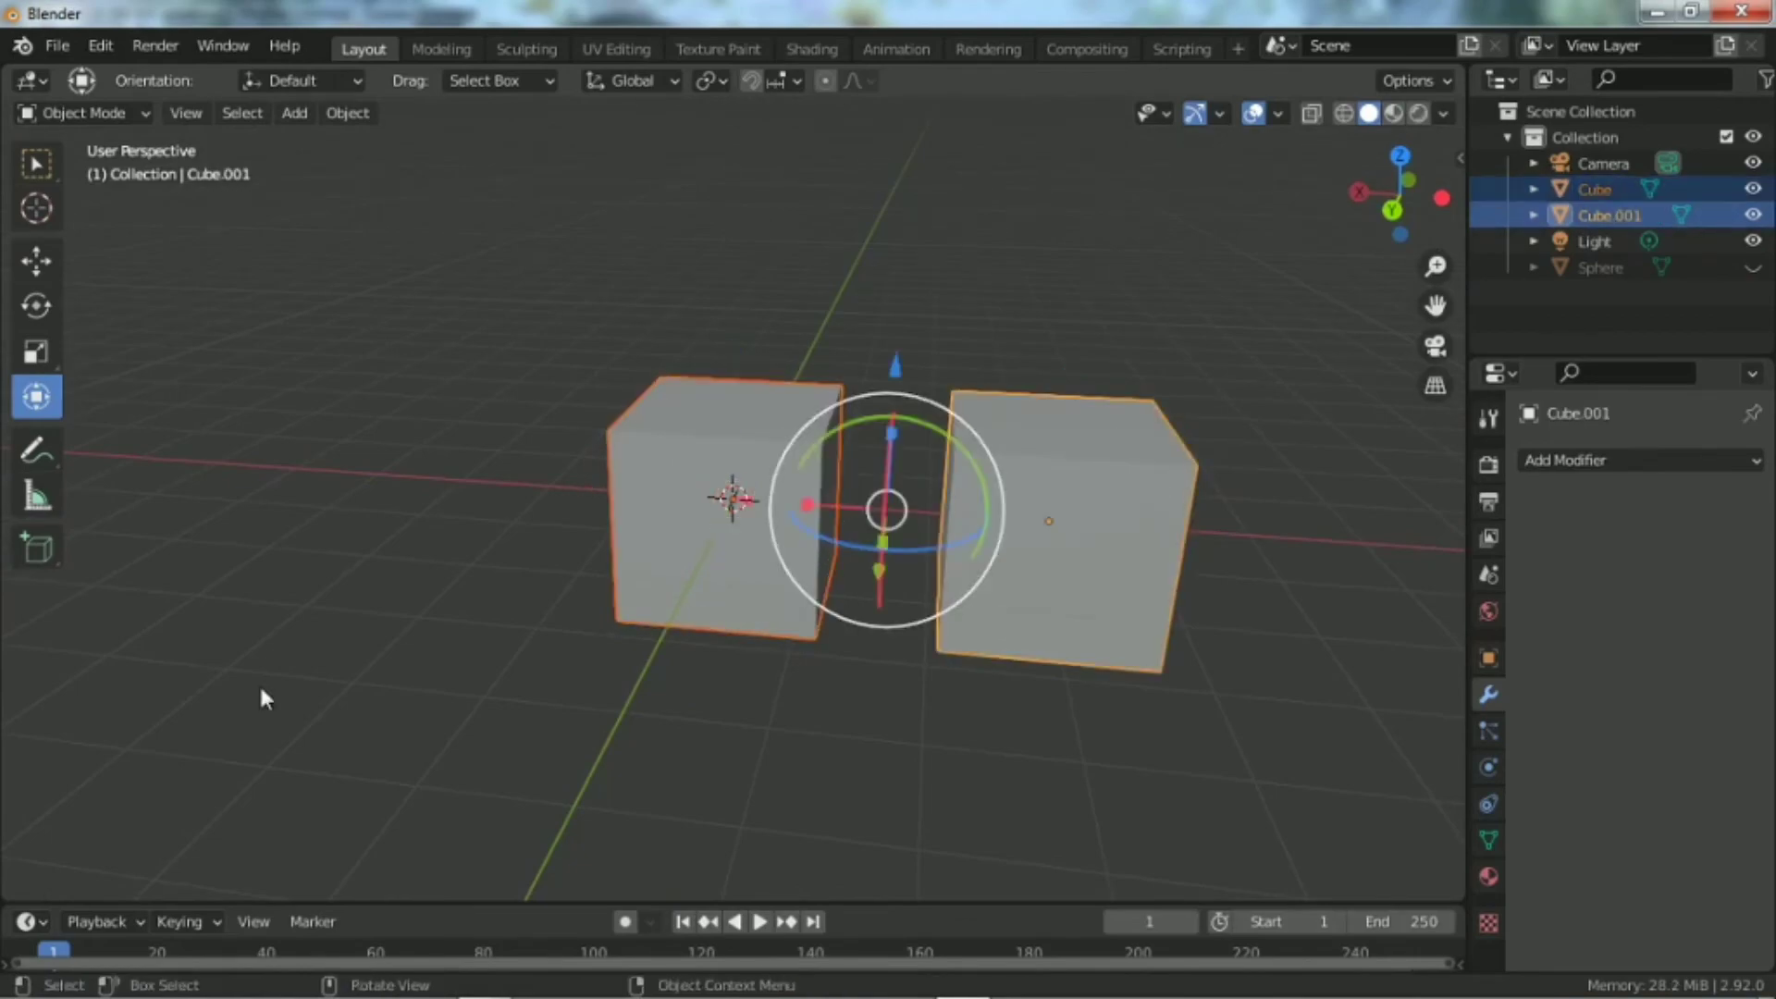
click(52, 164)
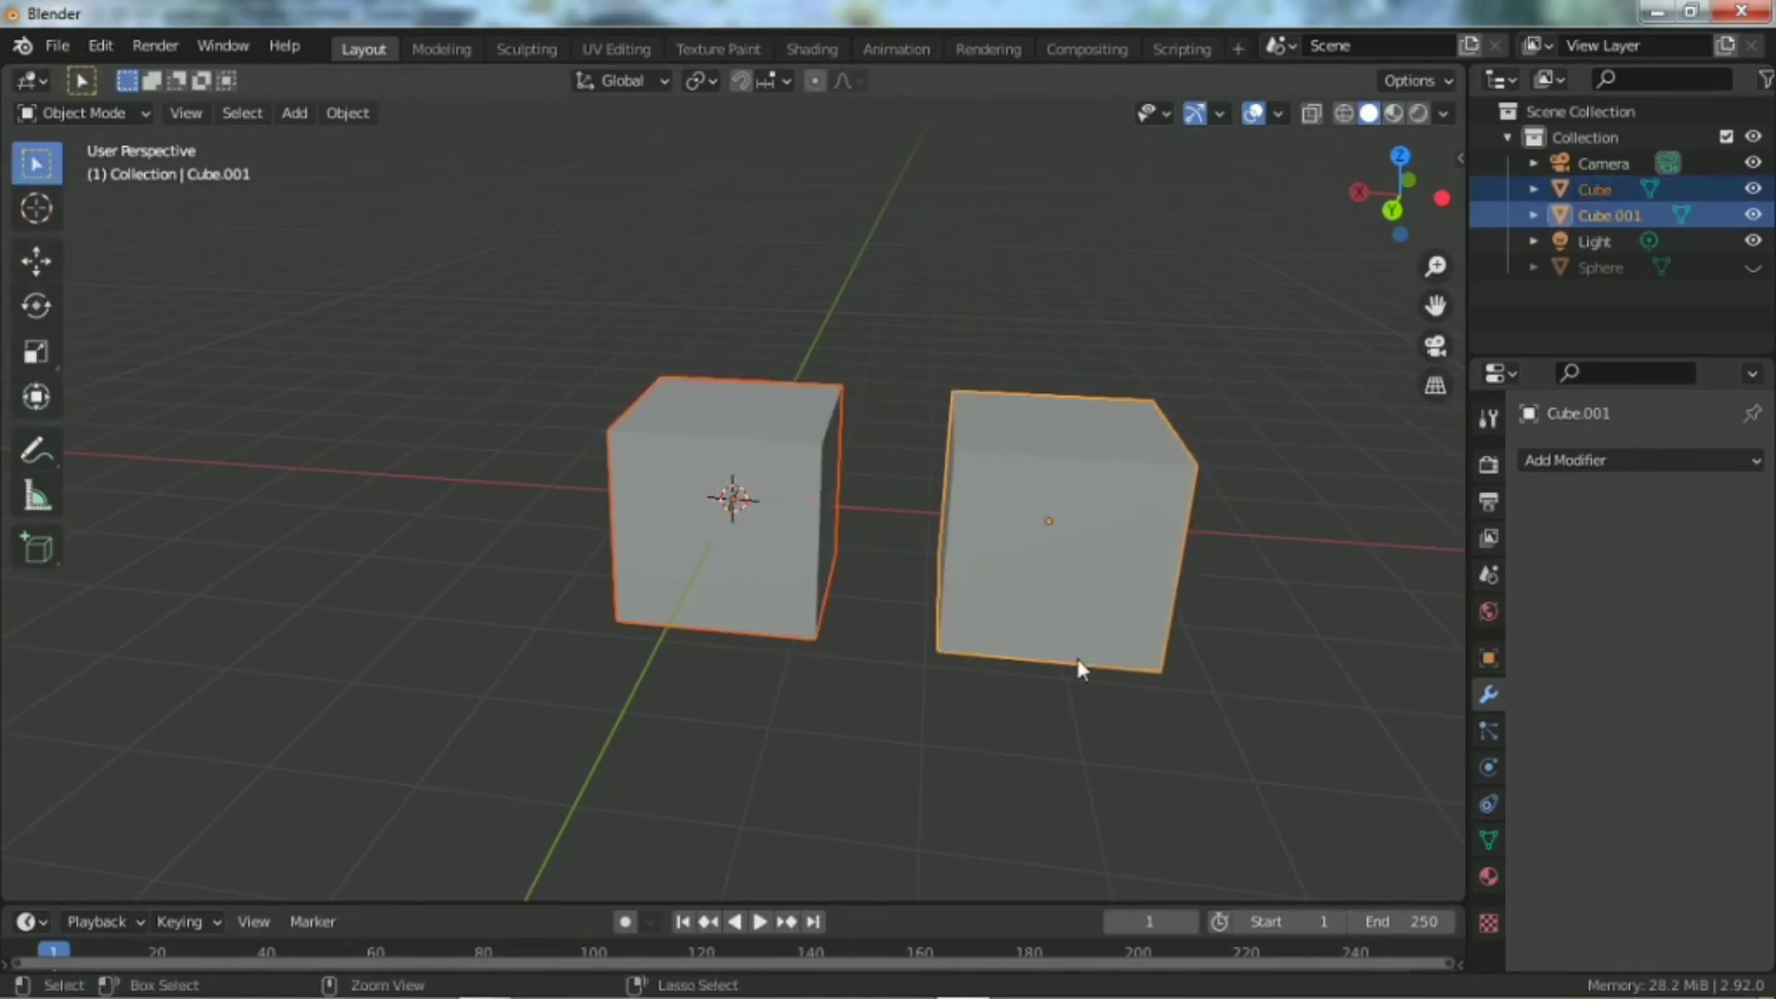
key(ctrl+j)
Step: Select and deselect the joined object in Object Mode to check how both cubes are picked
click(1129, 376)
click(1091, 433)
click(1049, 331)
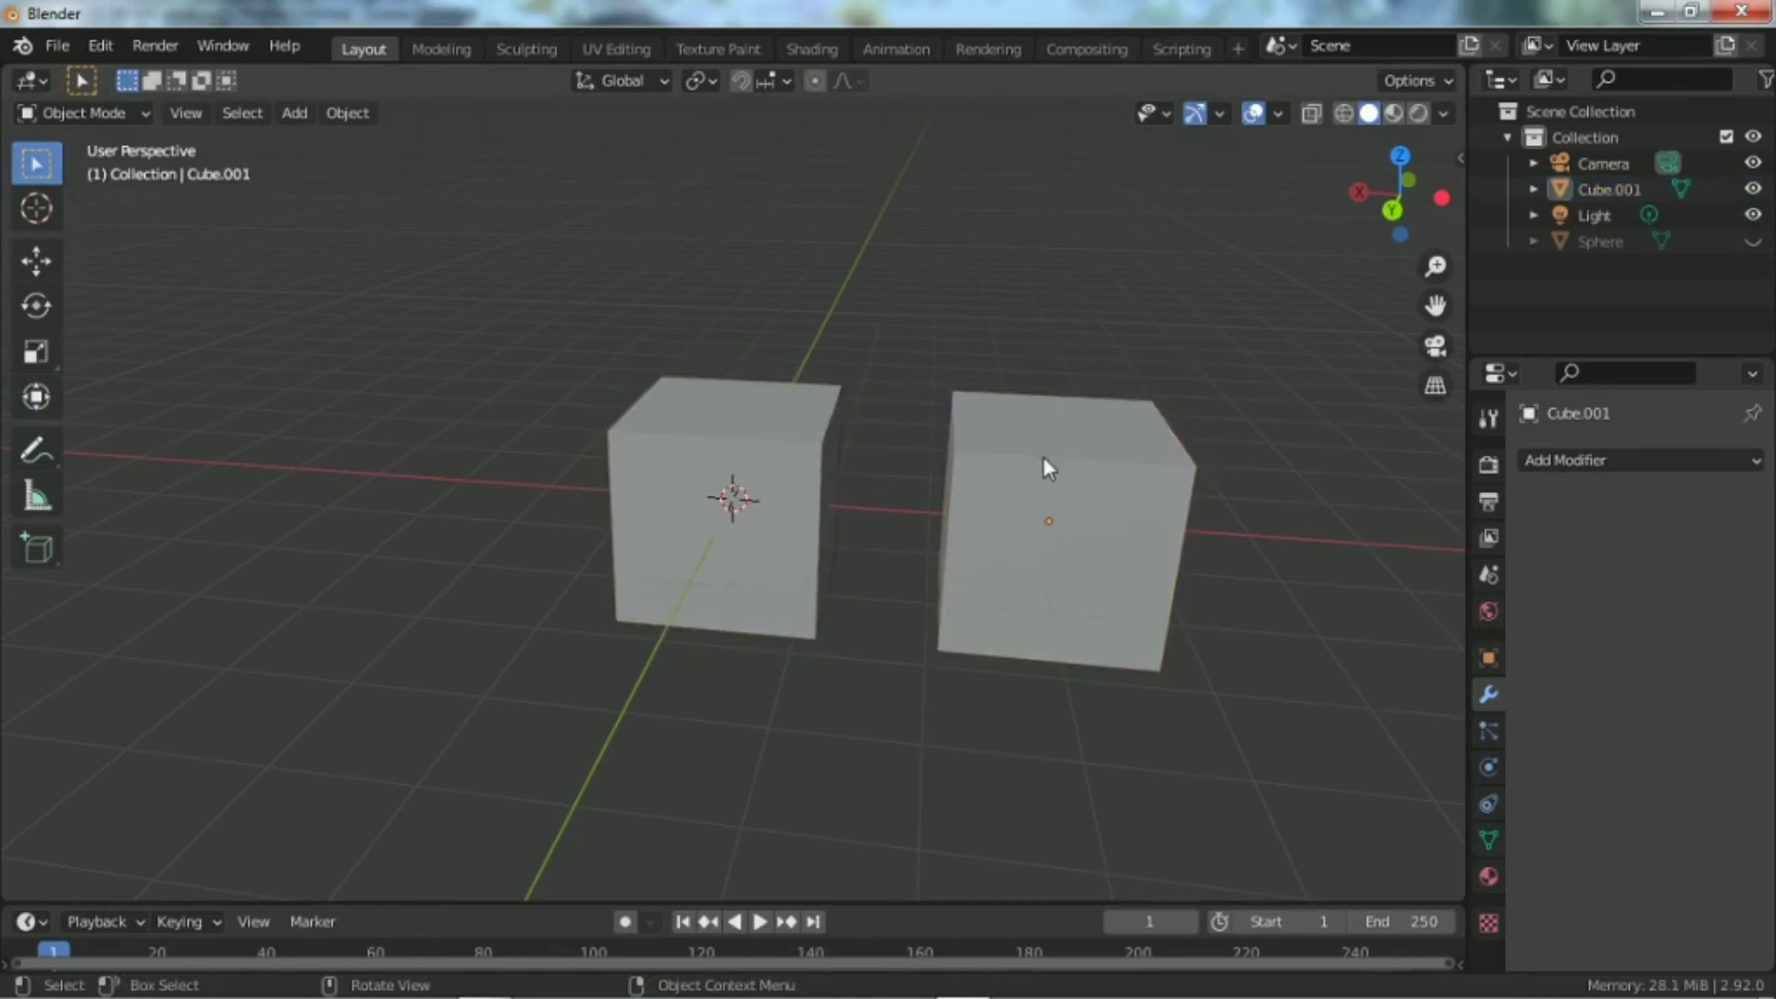
click(1044, 461)
click(1051, 289)
Step: Enter Edit Mode on the joined object and select the top faces of both cubes
click(1046, 398)
key(Tab)
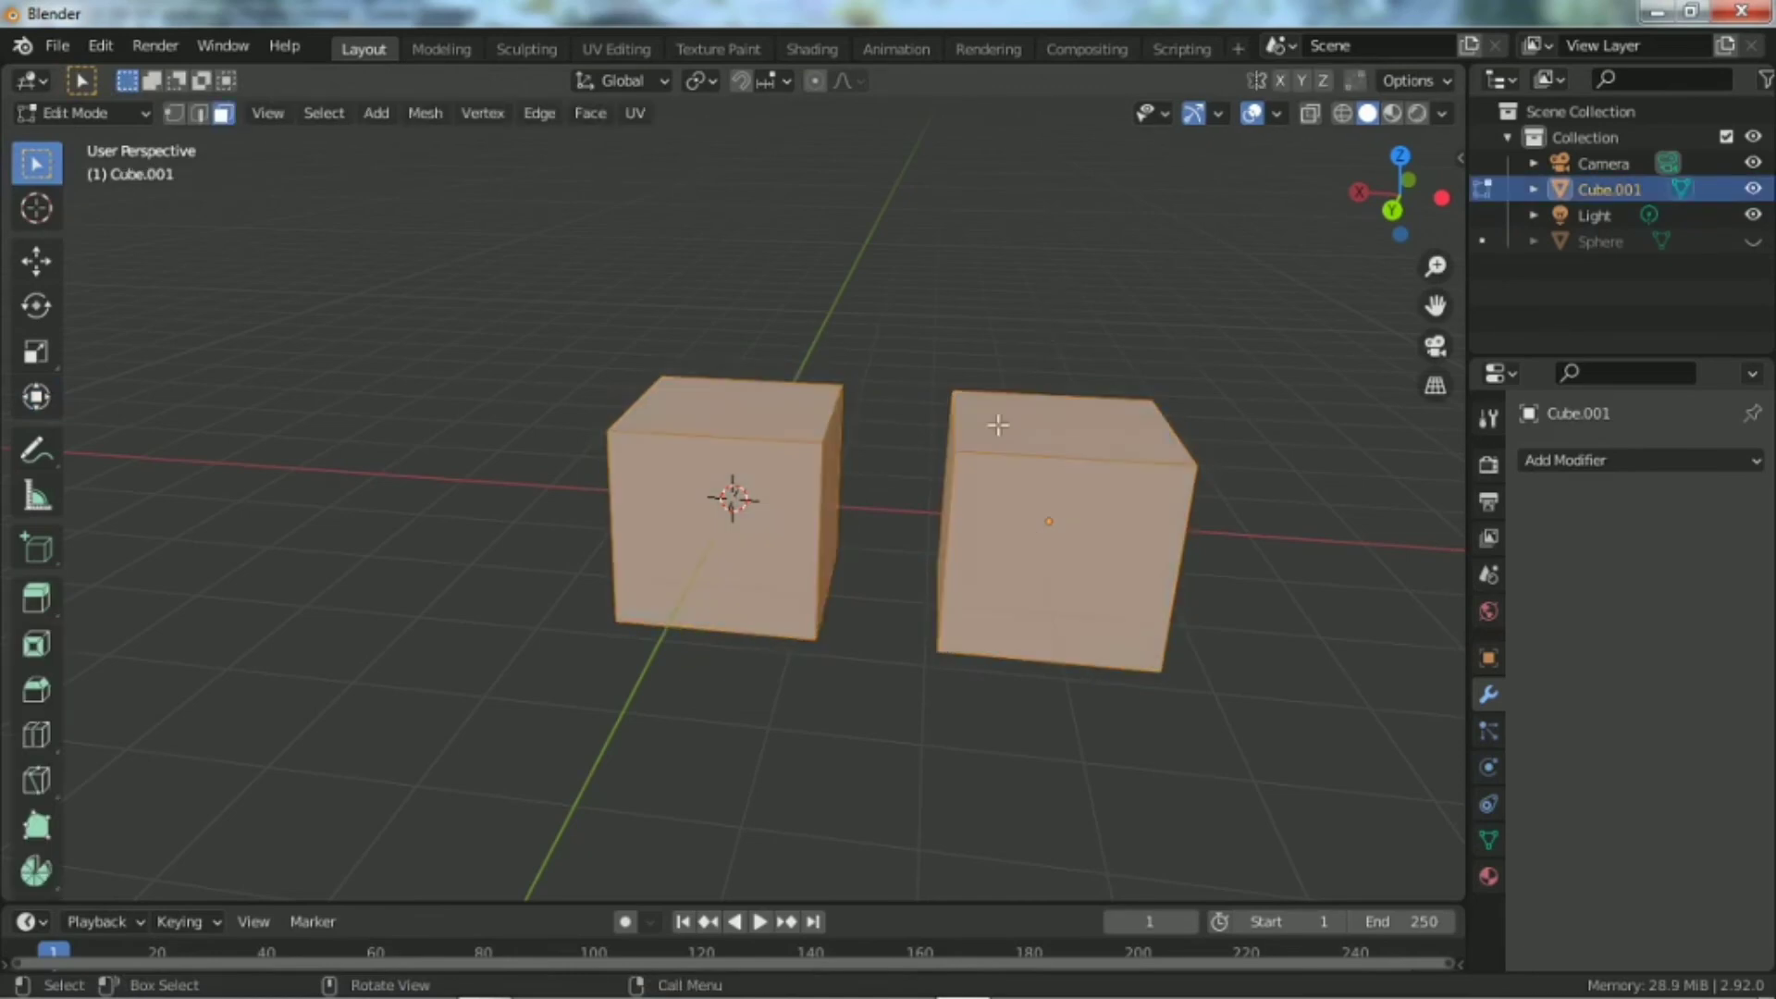
scroll(1328, 352, up, 3)
drag(1399, 195, 1360, 222)
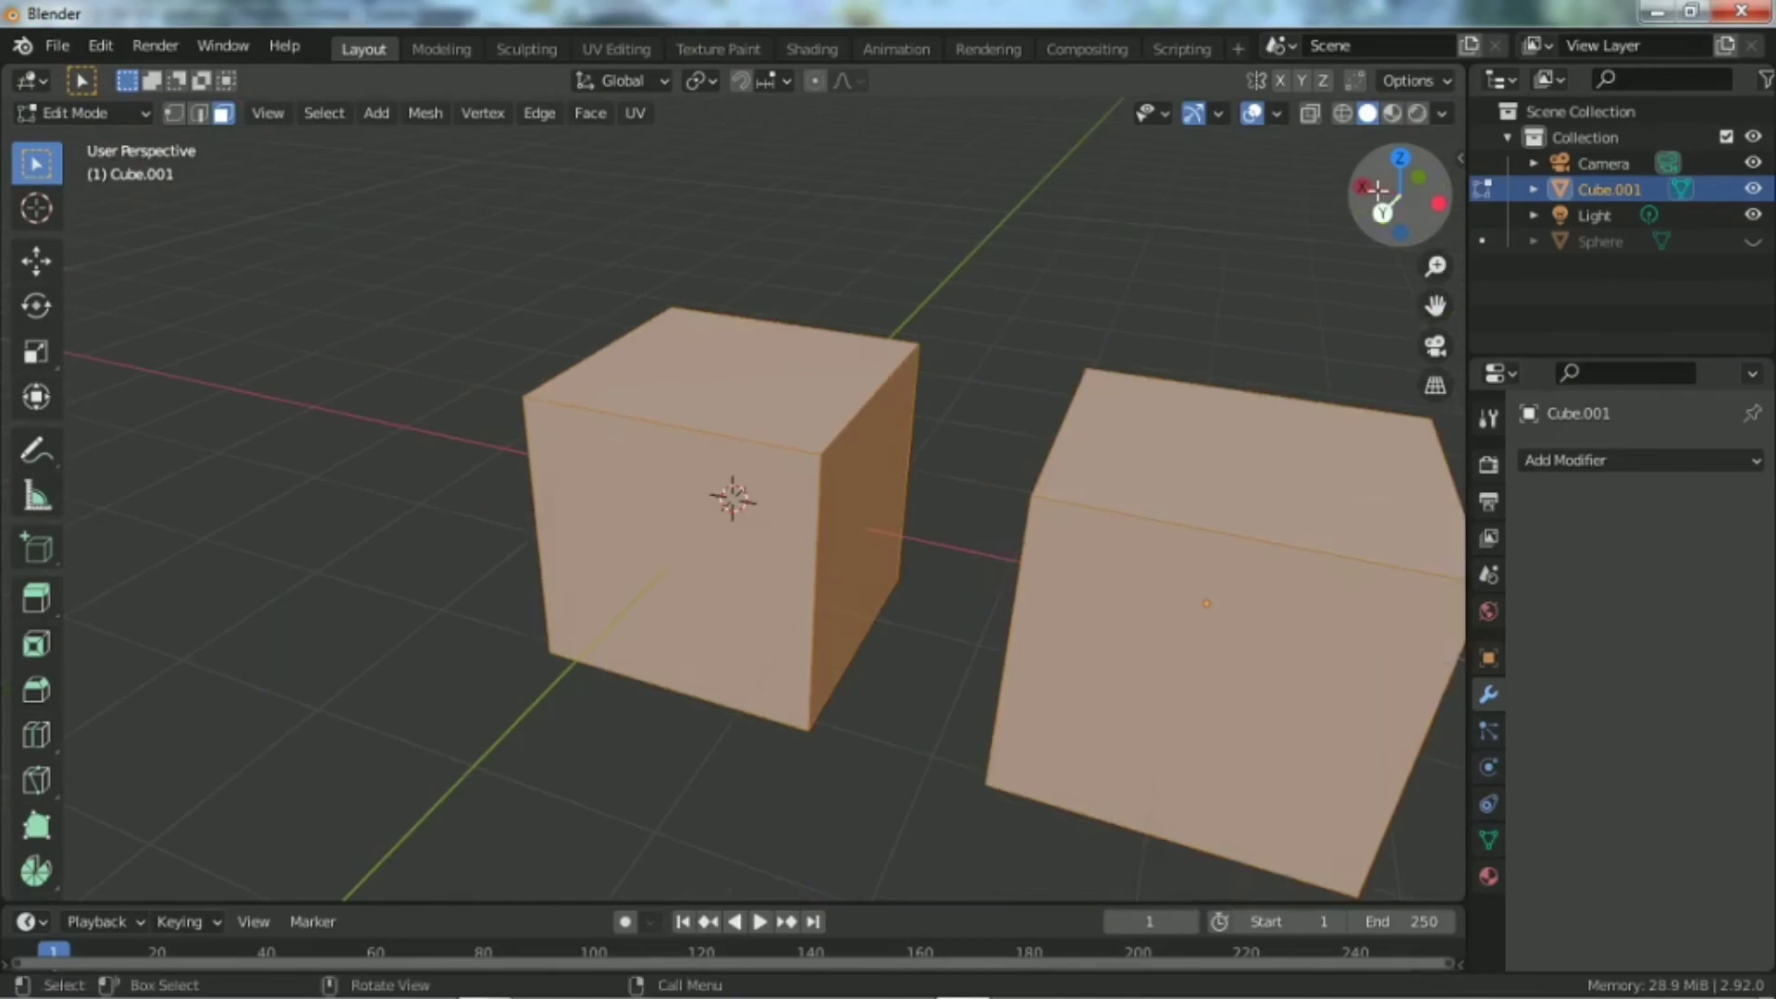
click(902, 501)
shift+click(835, 405)
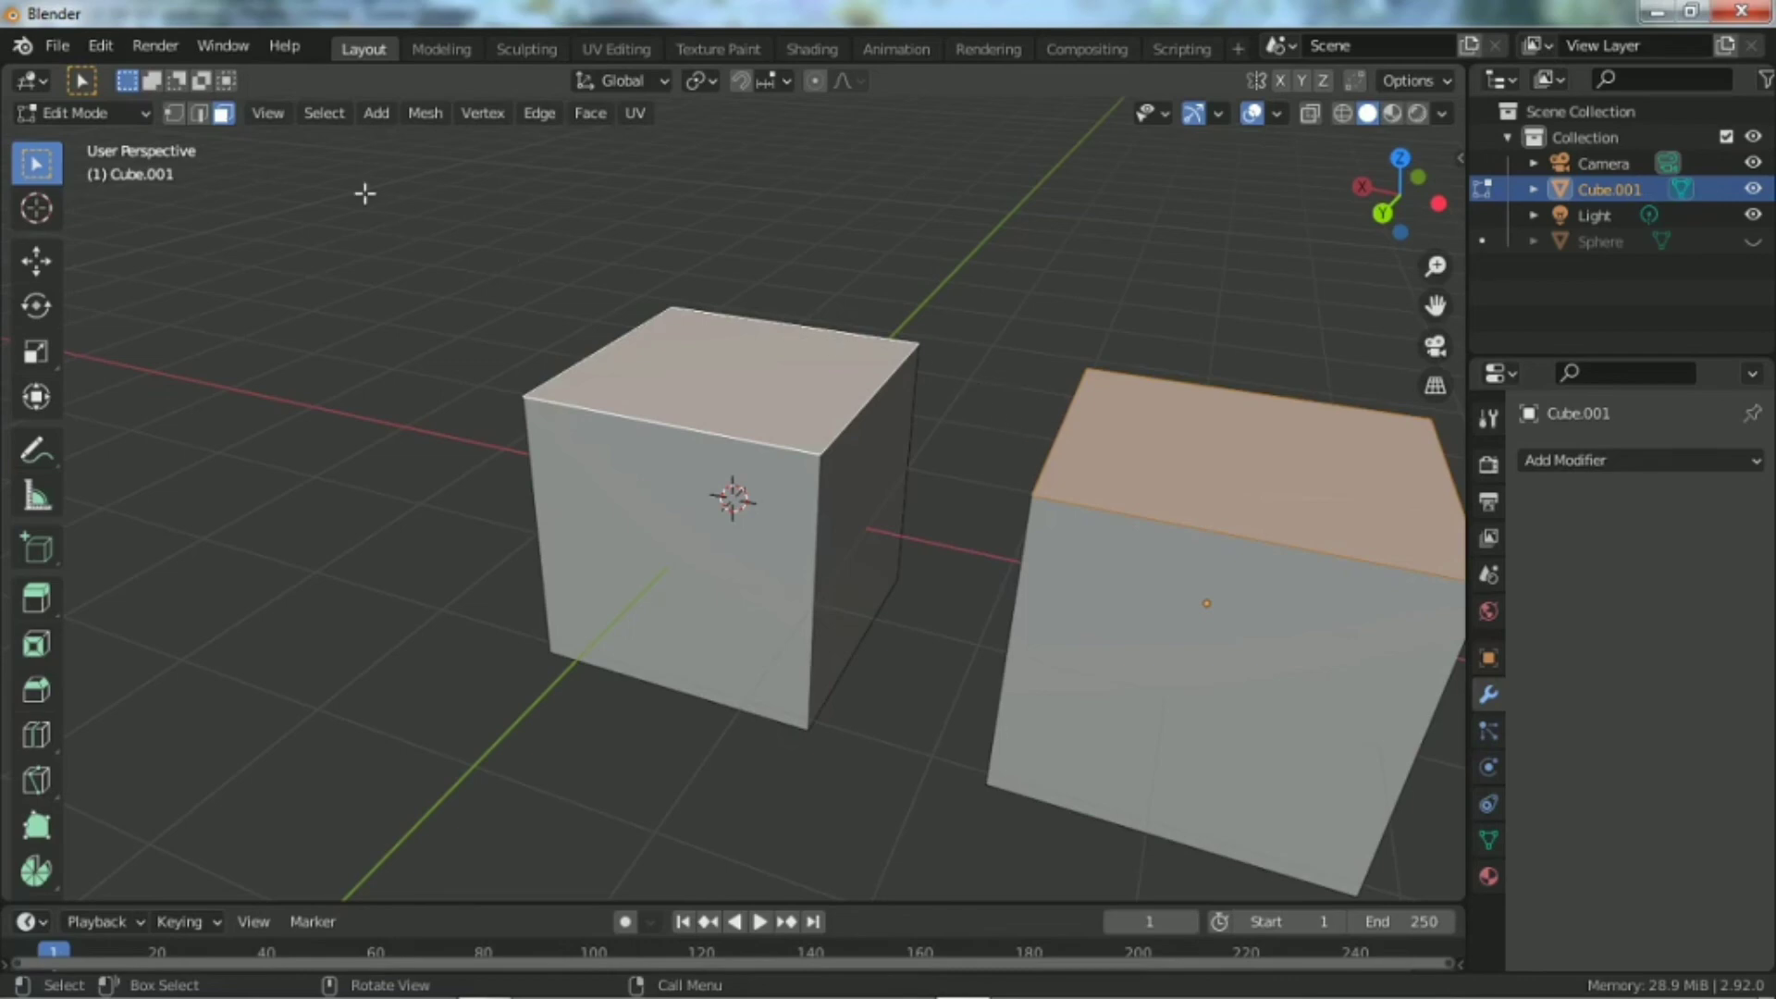
Step: In vertex selection, connect the facing top corners of the two cubes with an edge on each side of the gap
click(175, 113)
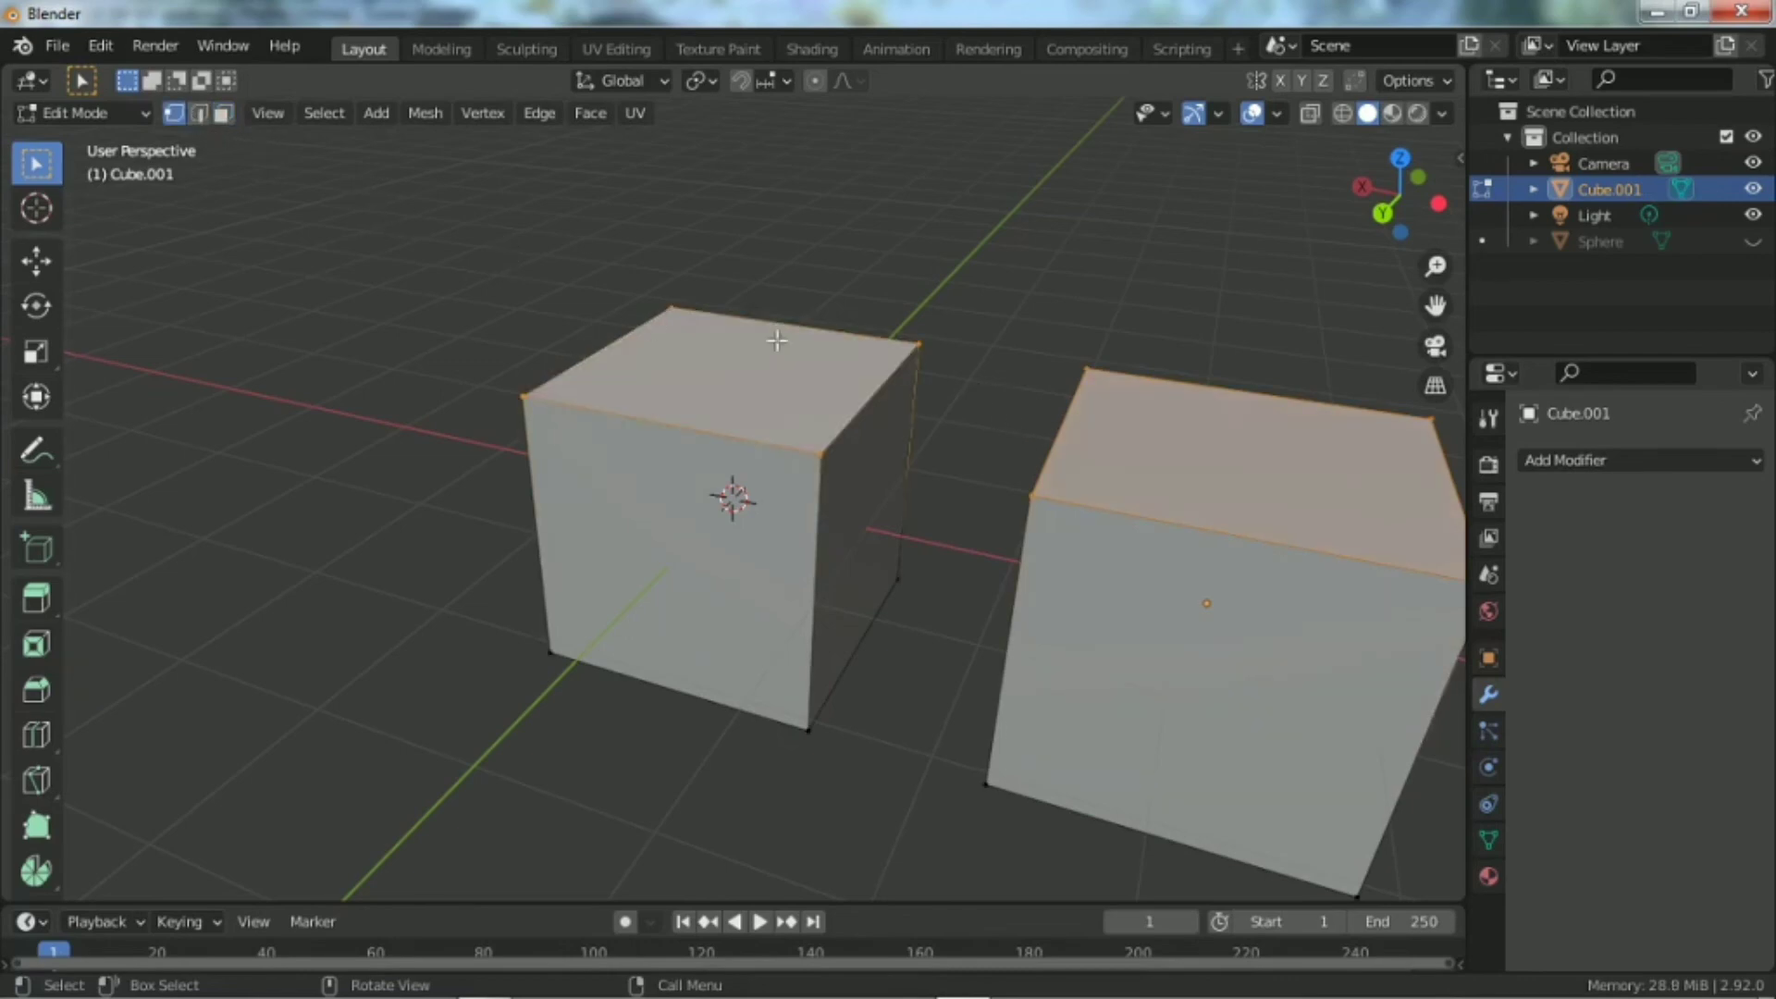
click(874, 330)
shift+click(1089, 371)
key(j)
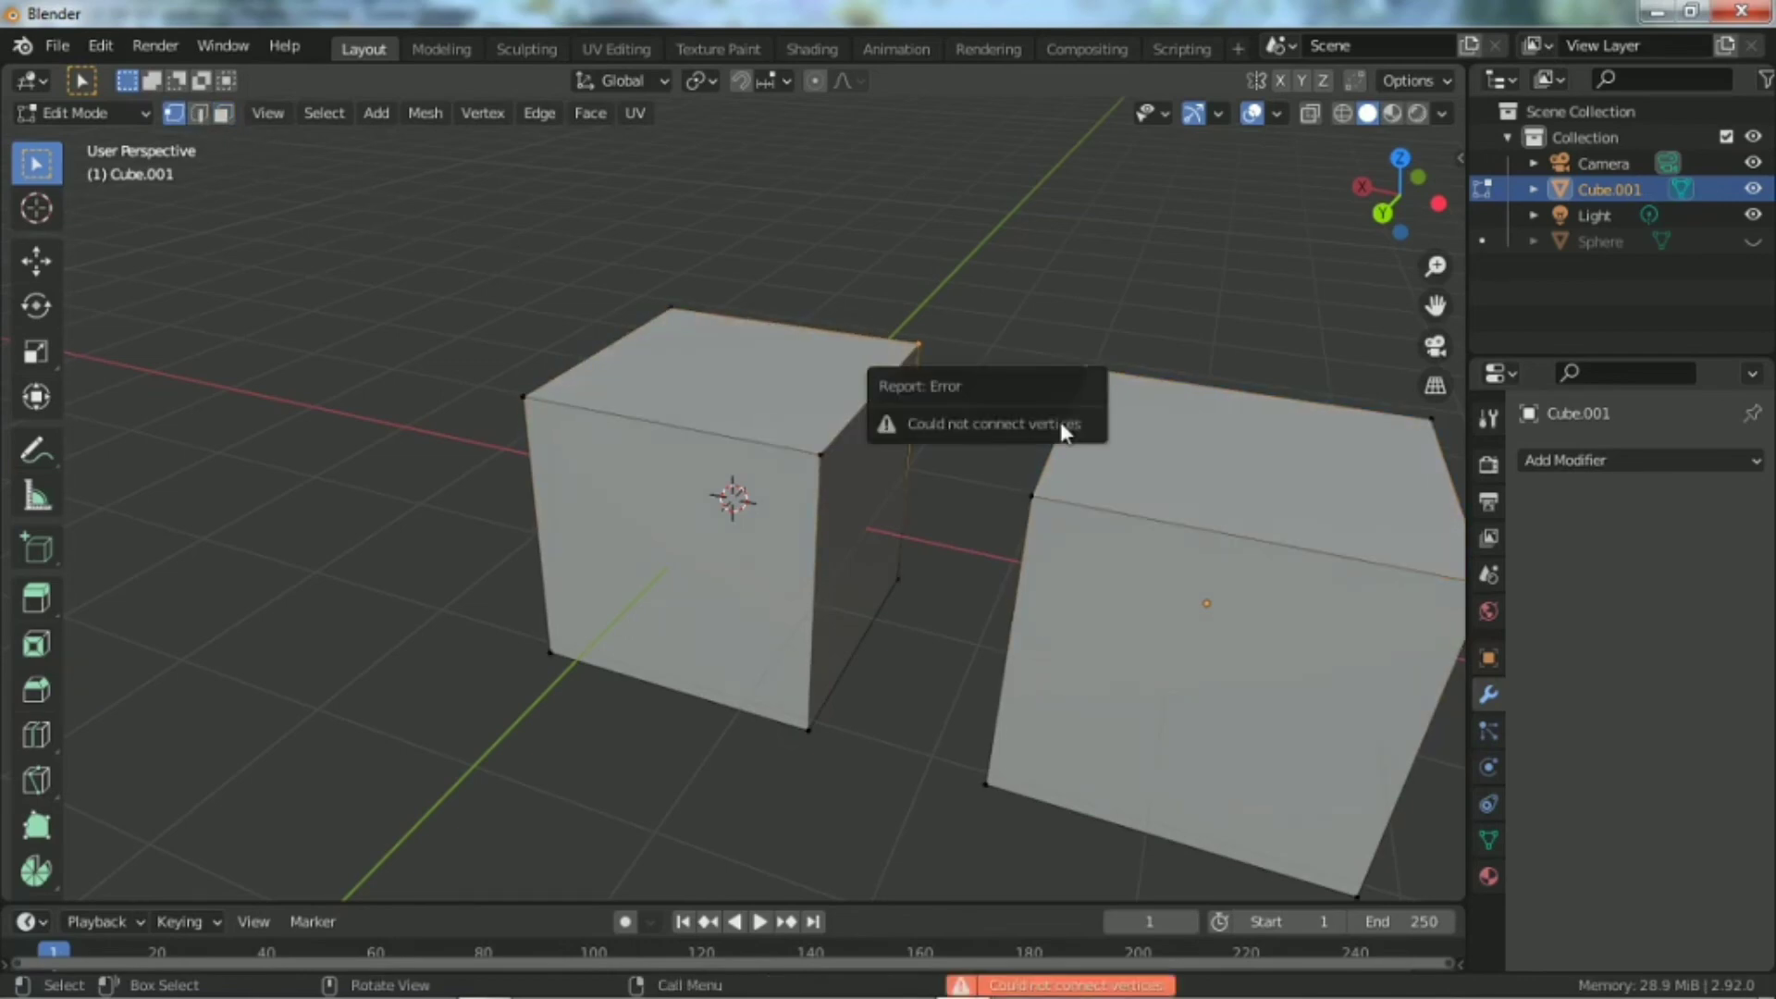
click(823, 452)
shift+click(1026, 520)
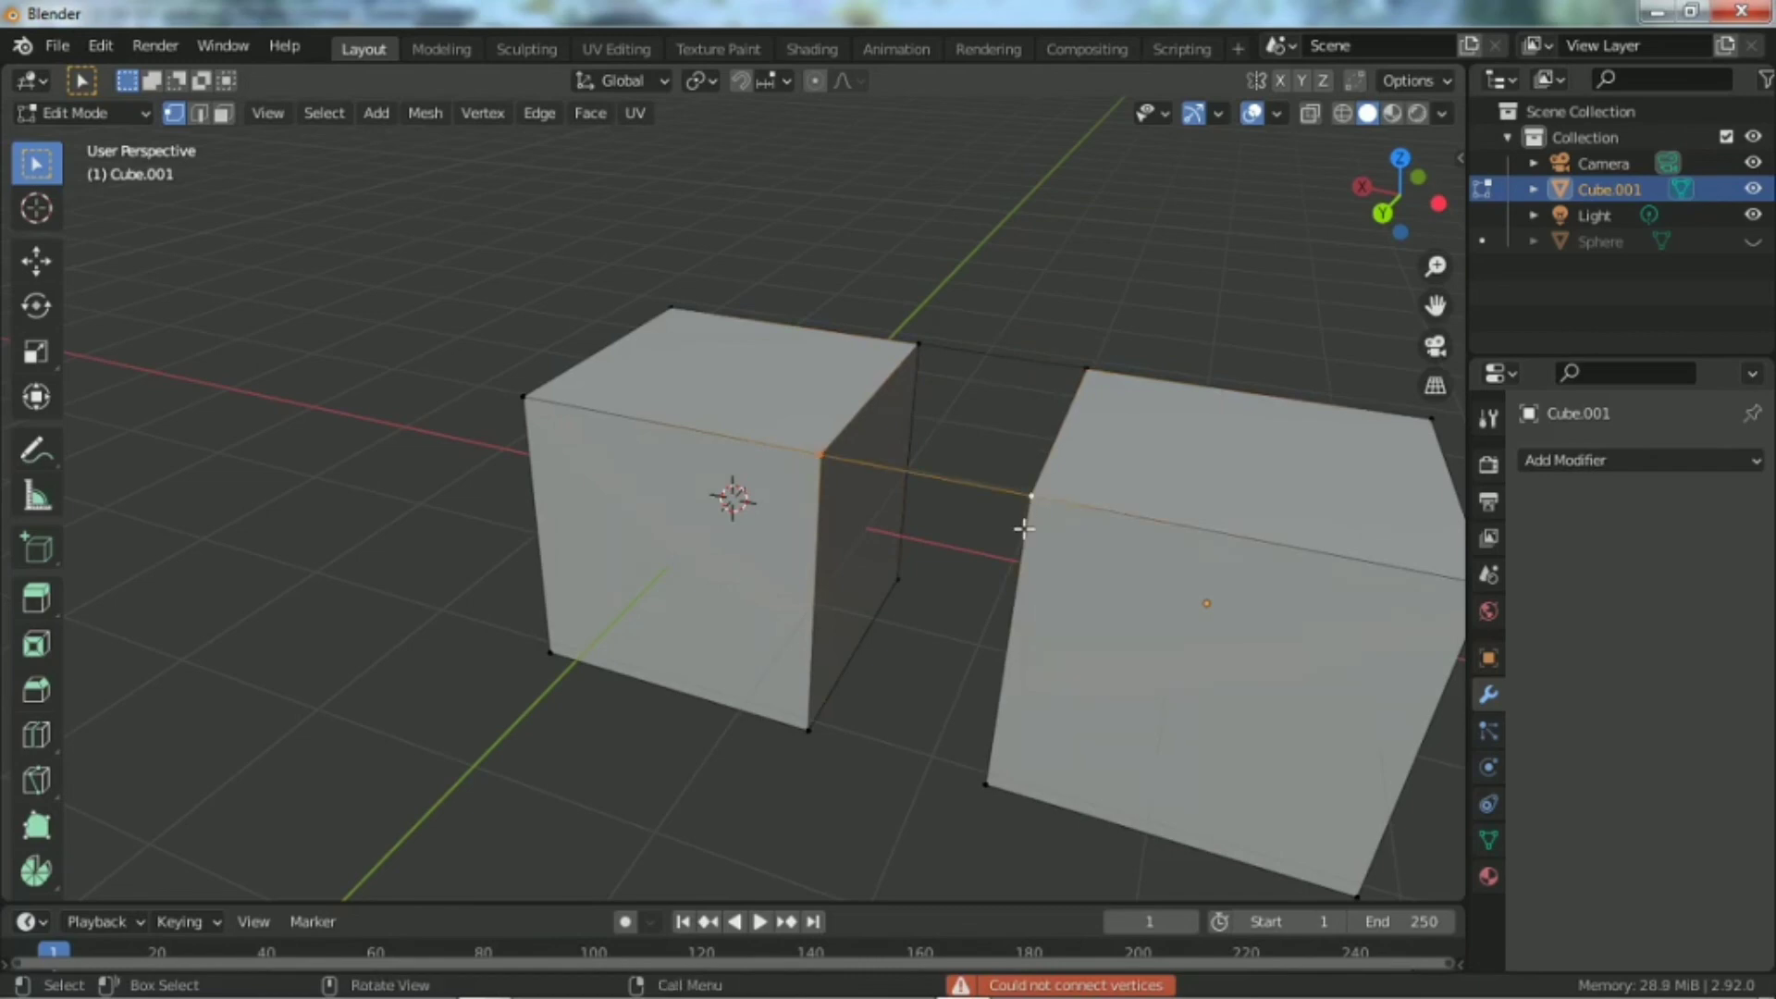
Step: In edge selection, select the four edges around the top of the gap between the cubes and fill them with a face
key(3)
key(2)
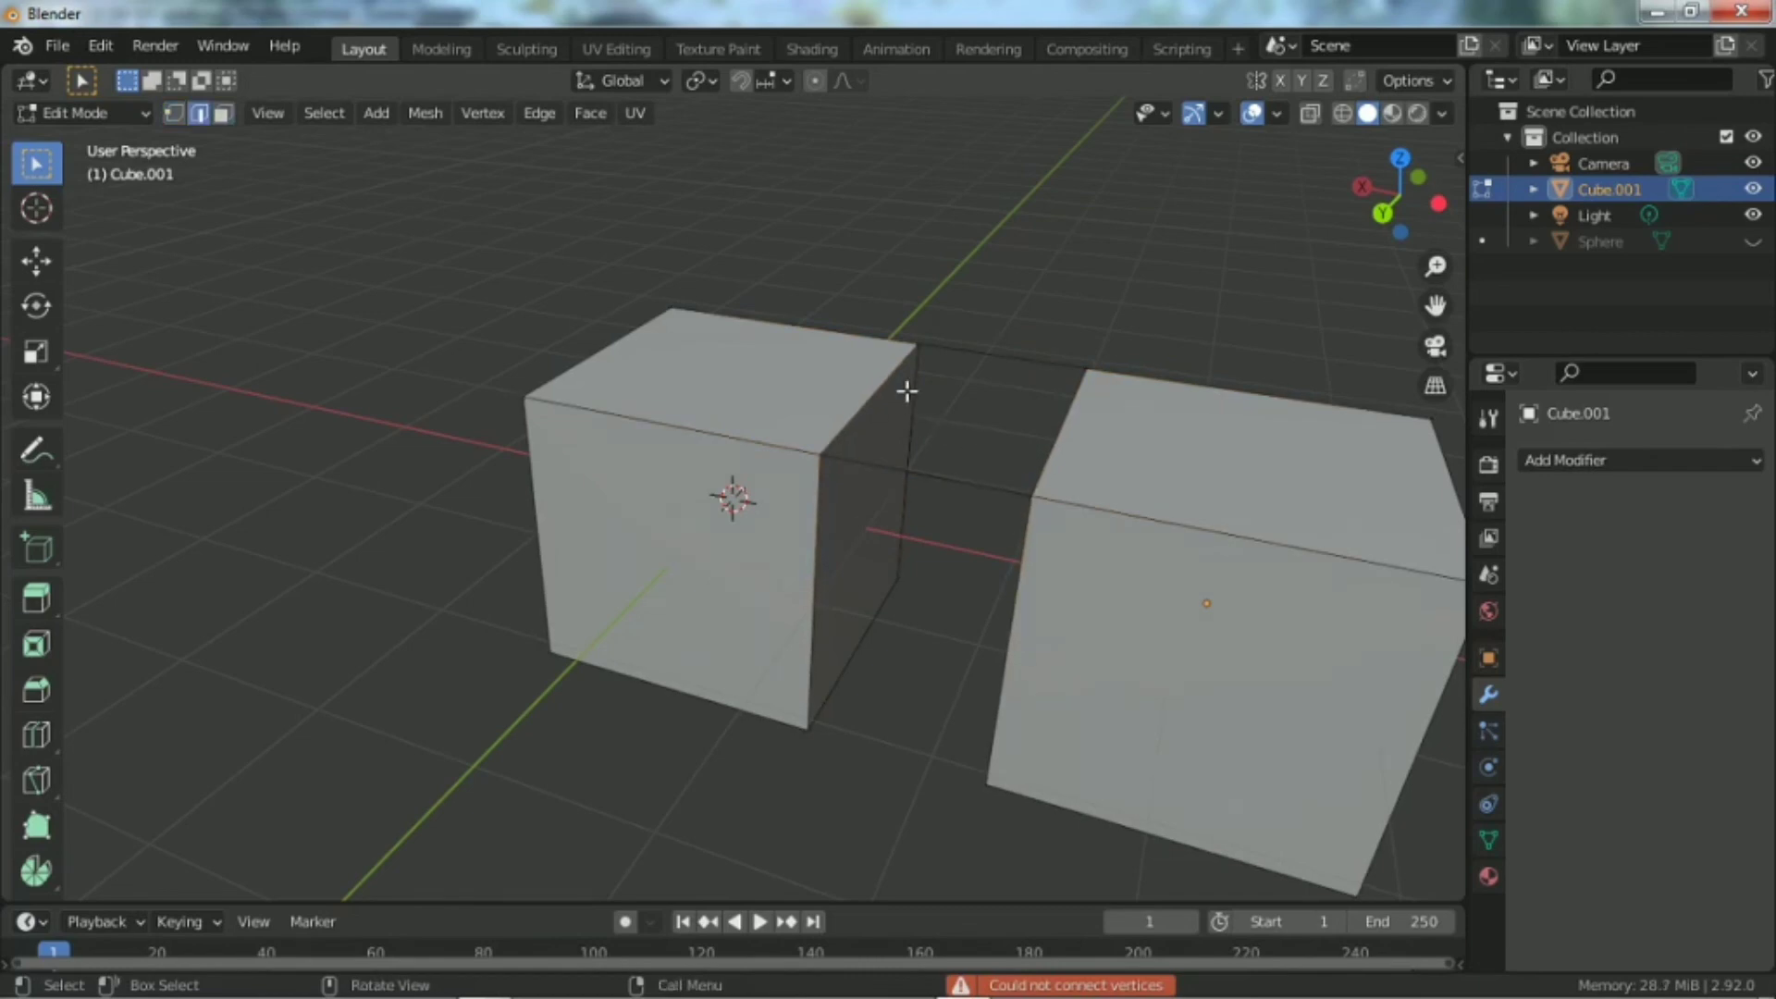
shift+click(925, 491)
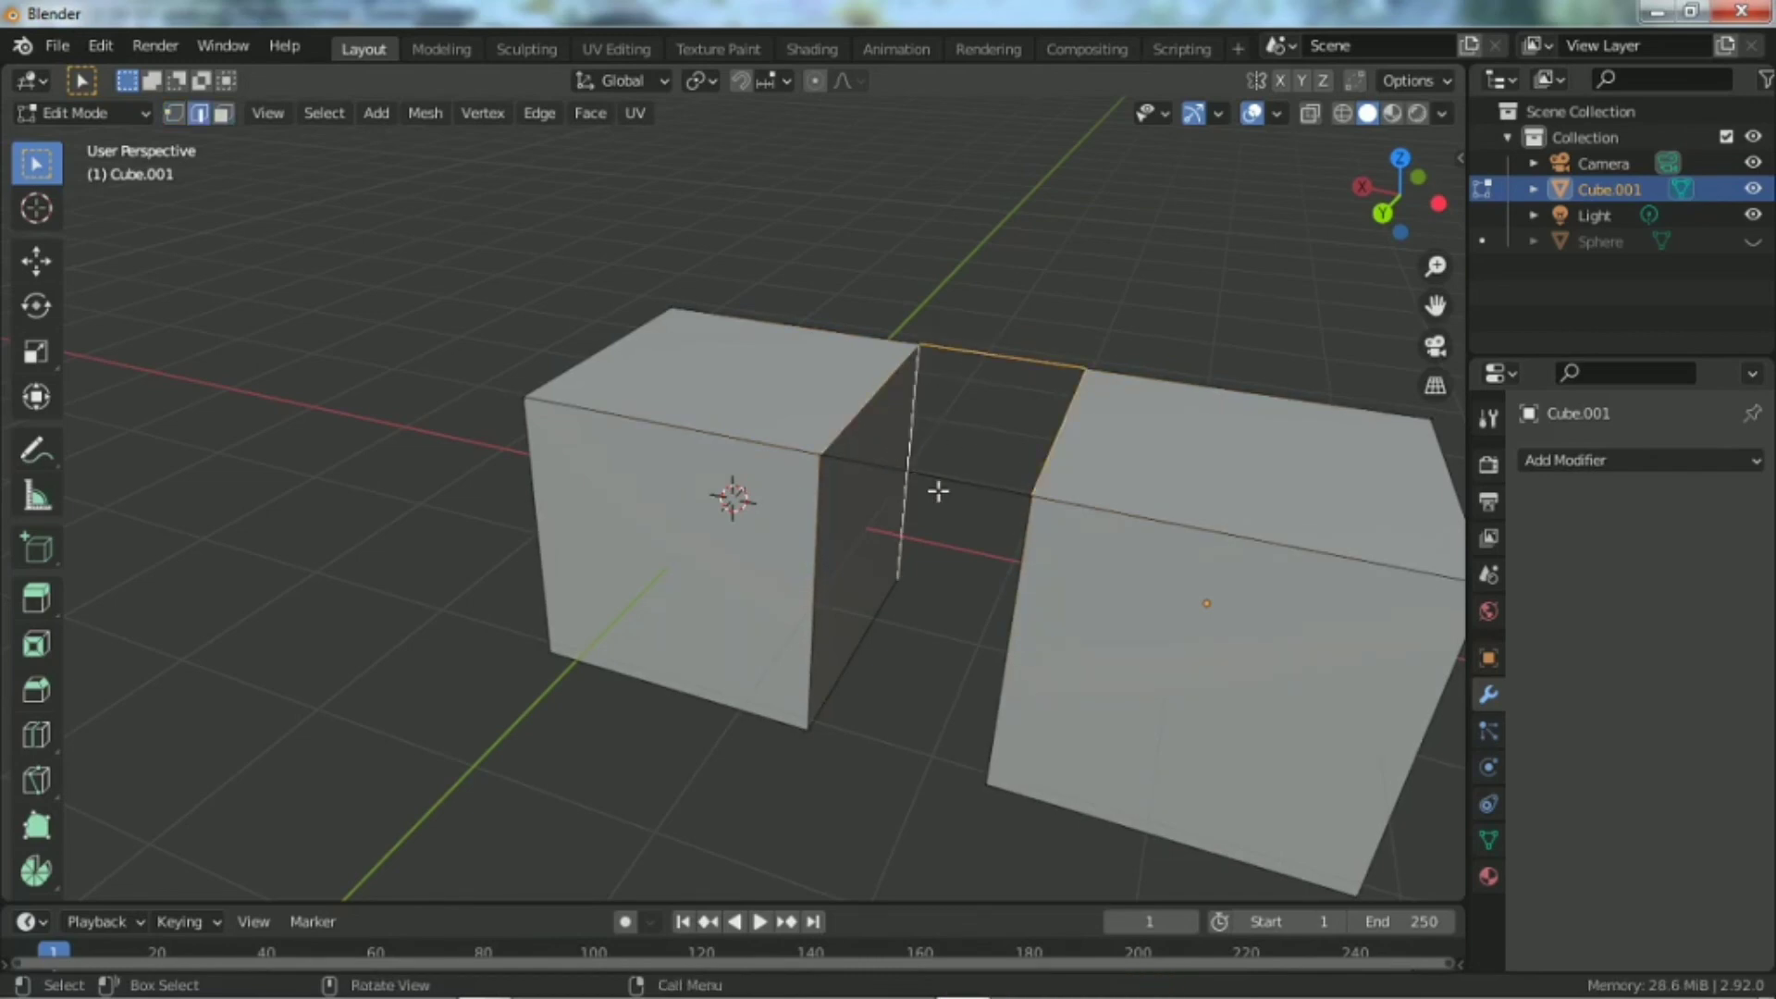
shift+click(905, 431)
shift+click(937, 479)
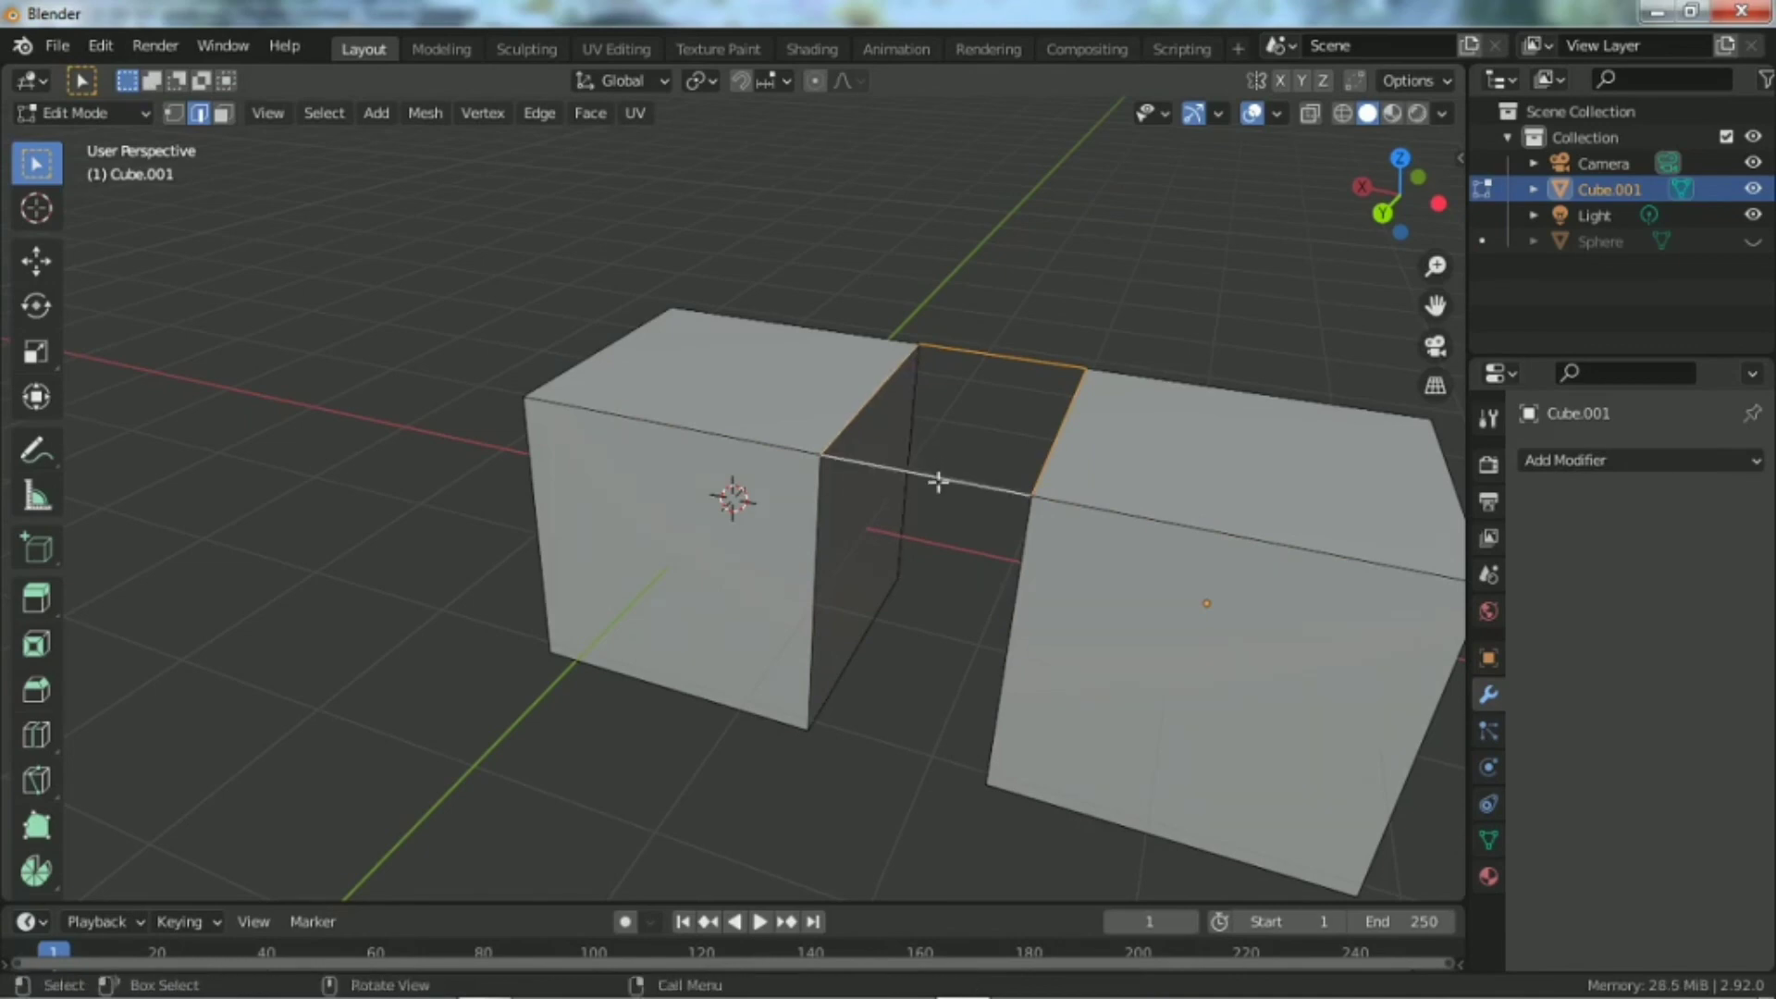
key(f)
Step: Inspect the bridged mesh in Object Mode and undo the face and edges connecting the two cubes
key(Tab)
drag(1397, 211, 1013, 185)
scroll(568, 655, down, 4)
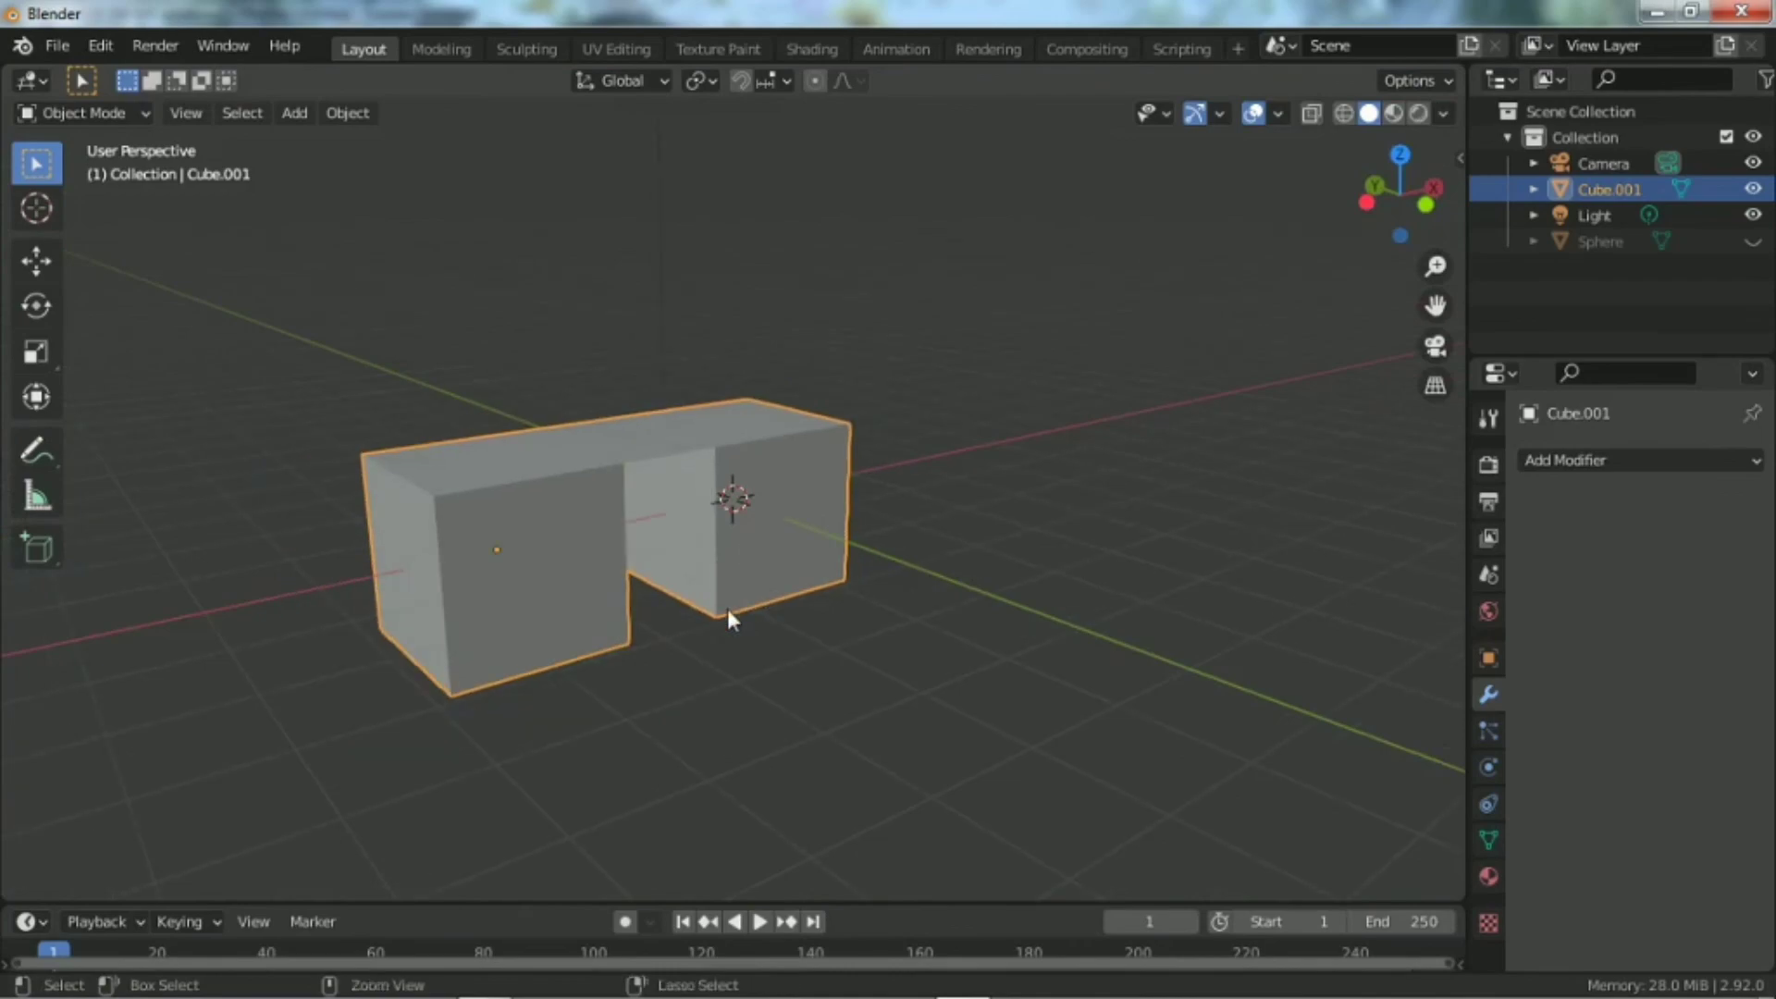
key(Tab)
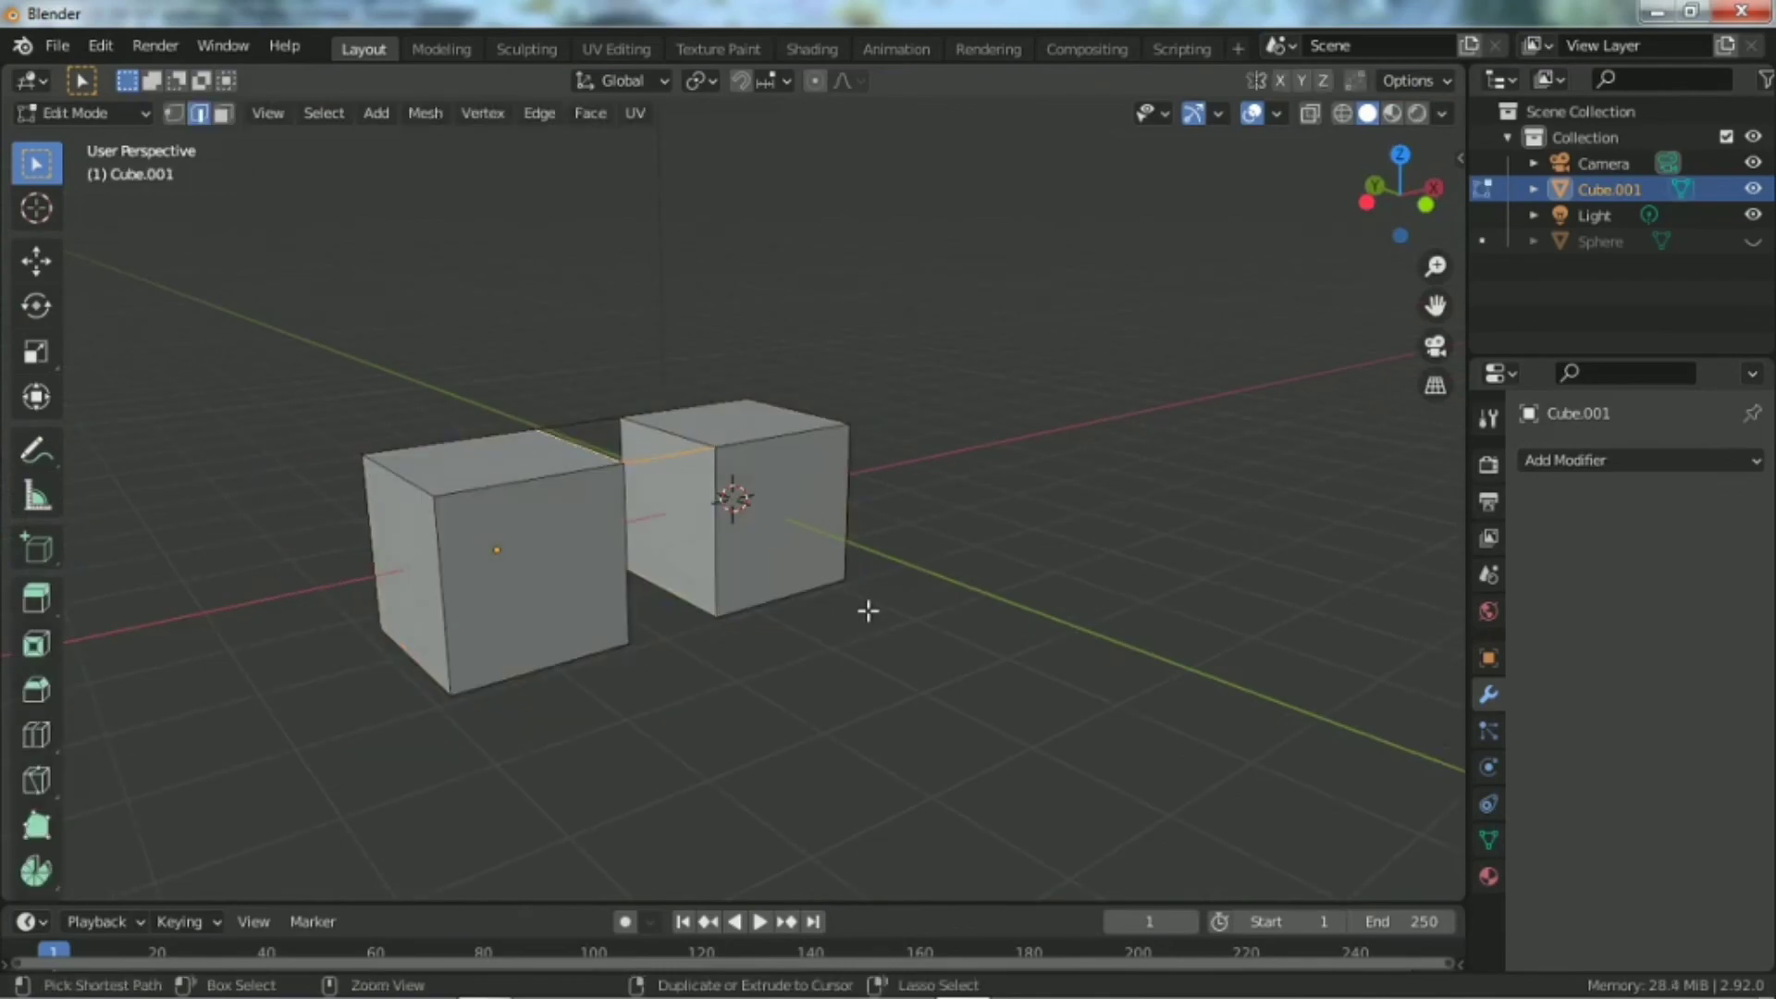
key(Tab)
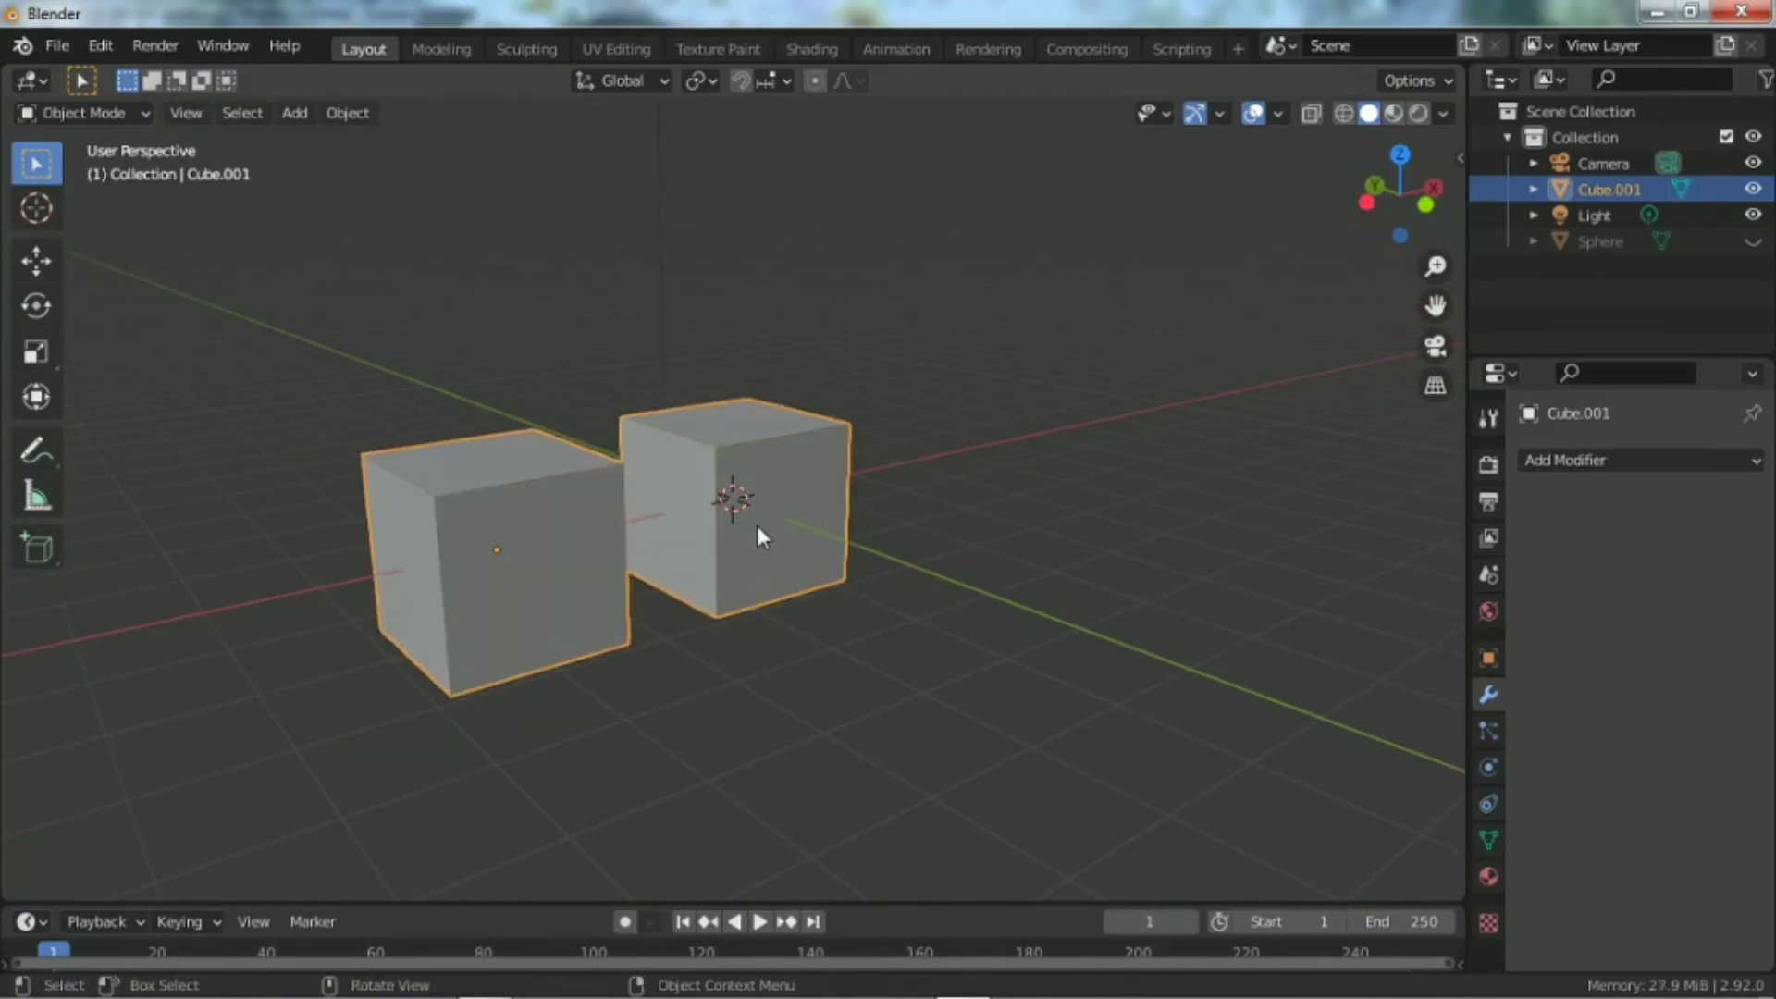
Step: In Edit Mode, box-select the whole duplicate cube with X-ray and vertex selection, and separate it by Selection
scroll(808, 535, down, 3)
drag(1449, 222, 1765, 294)
scroll(1155, 655, up, 4)
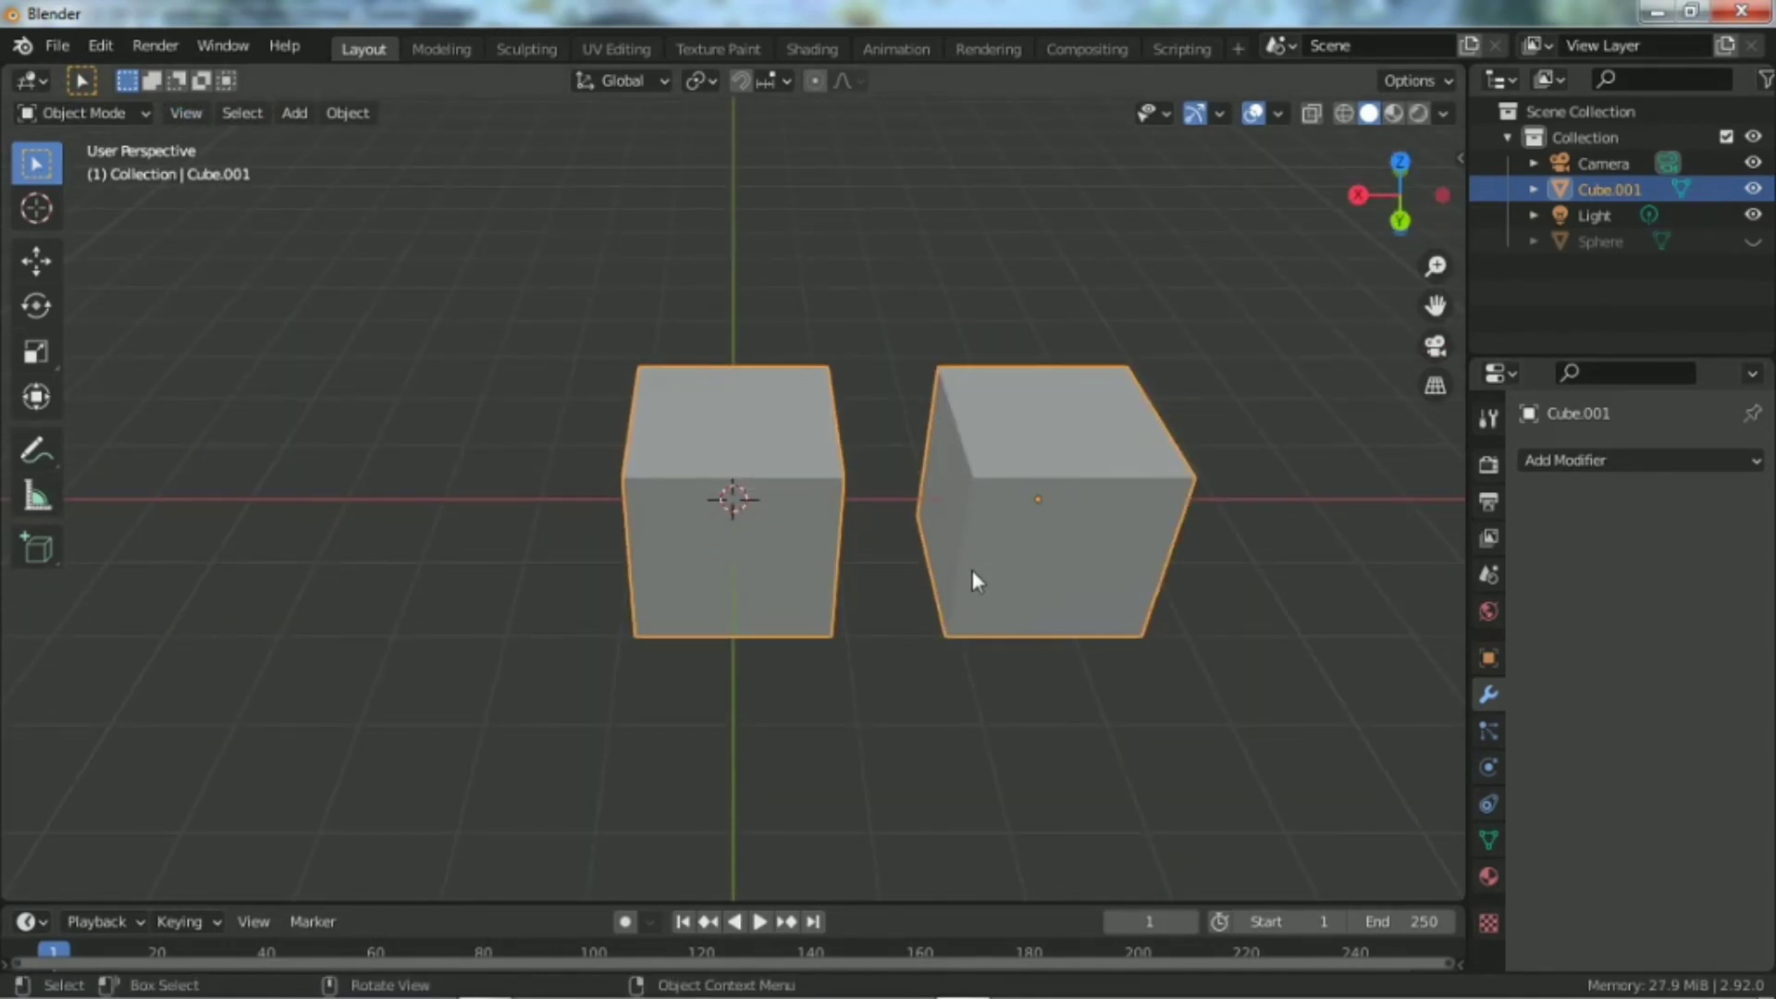
key(Tab)
key(b)
drag(872, 306, 1299, 682)
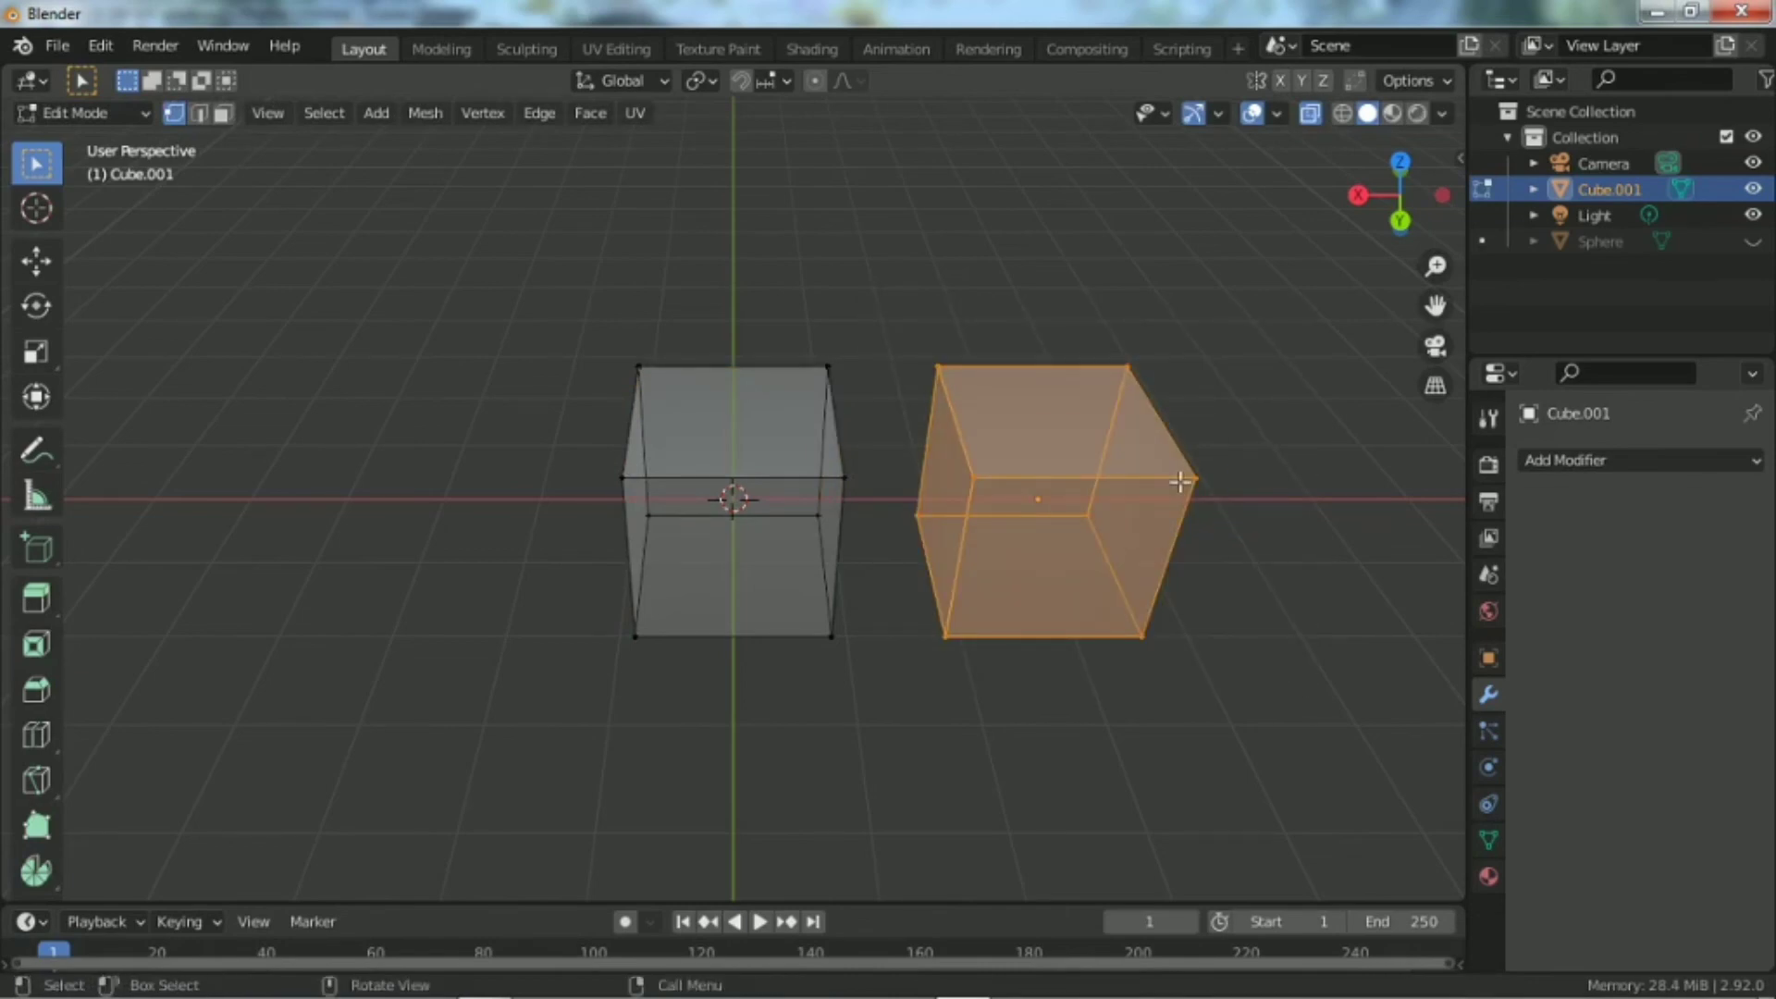
key(p)
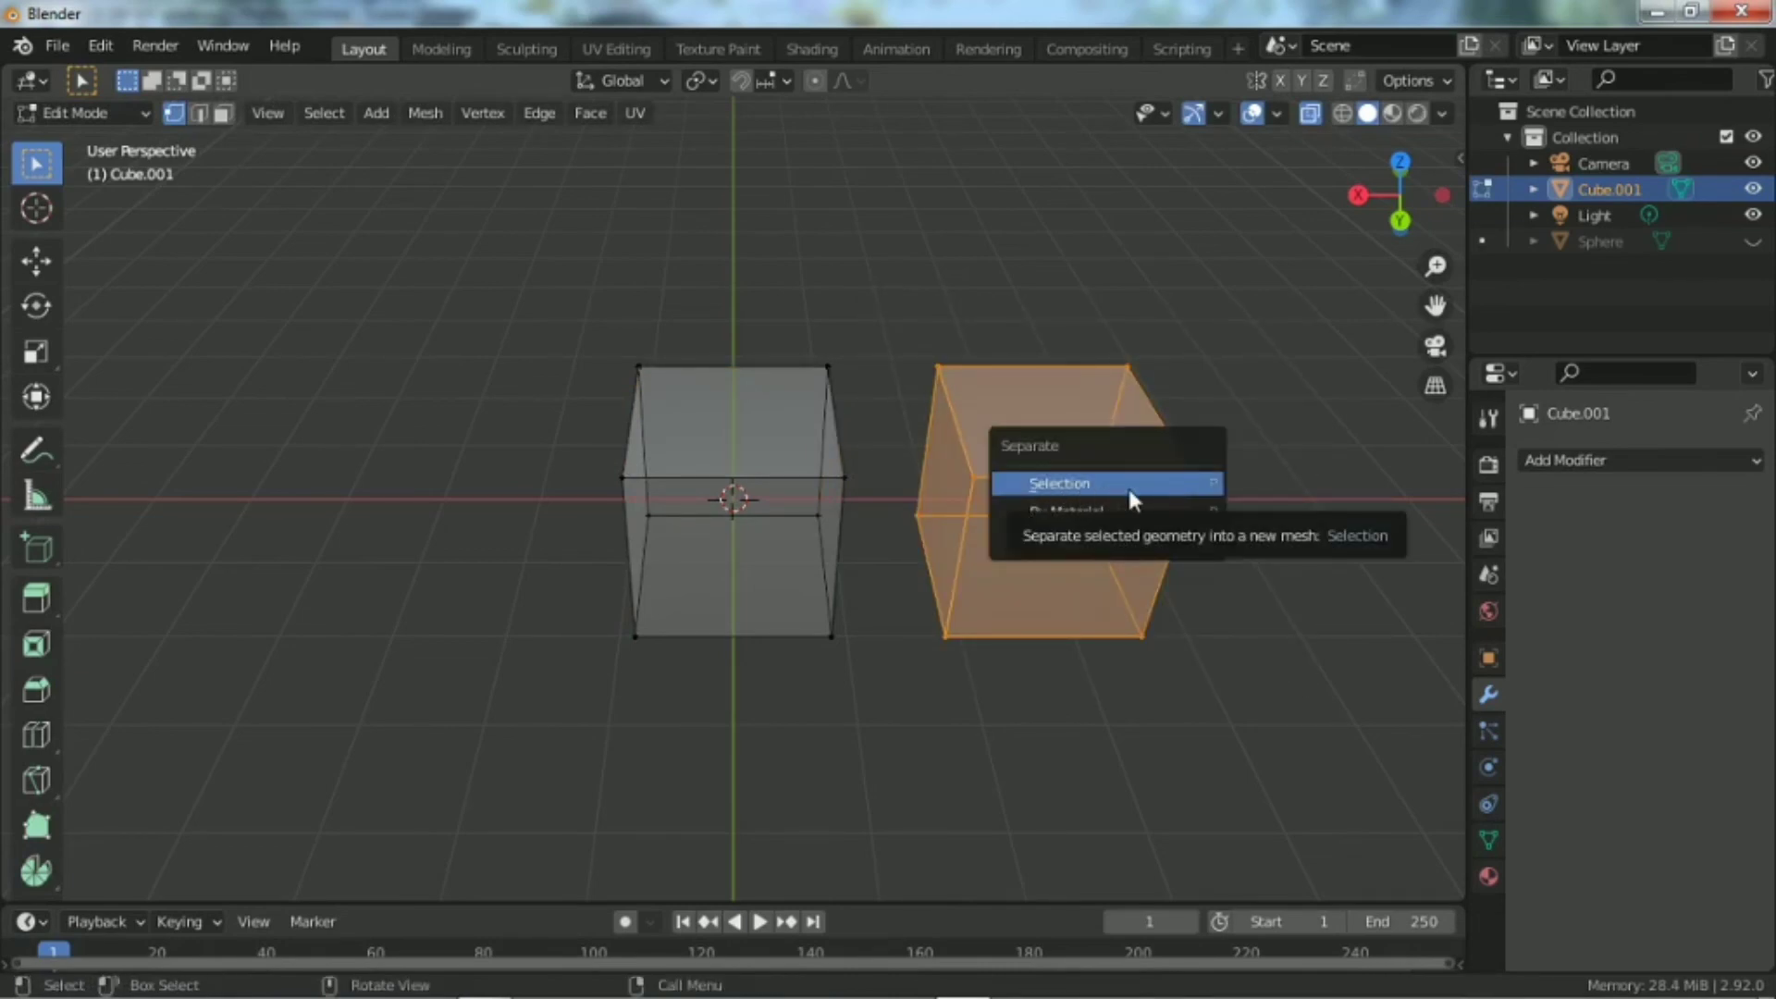
click(1074, 477)
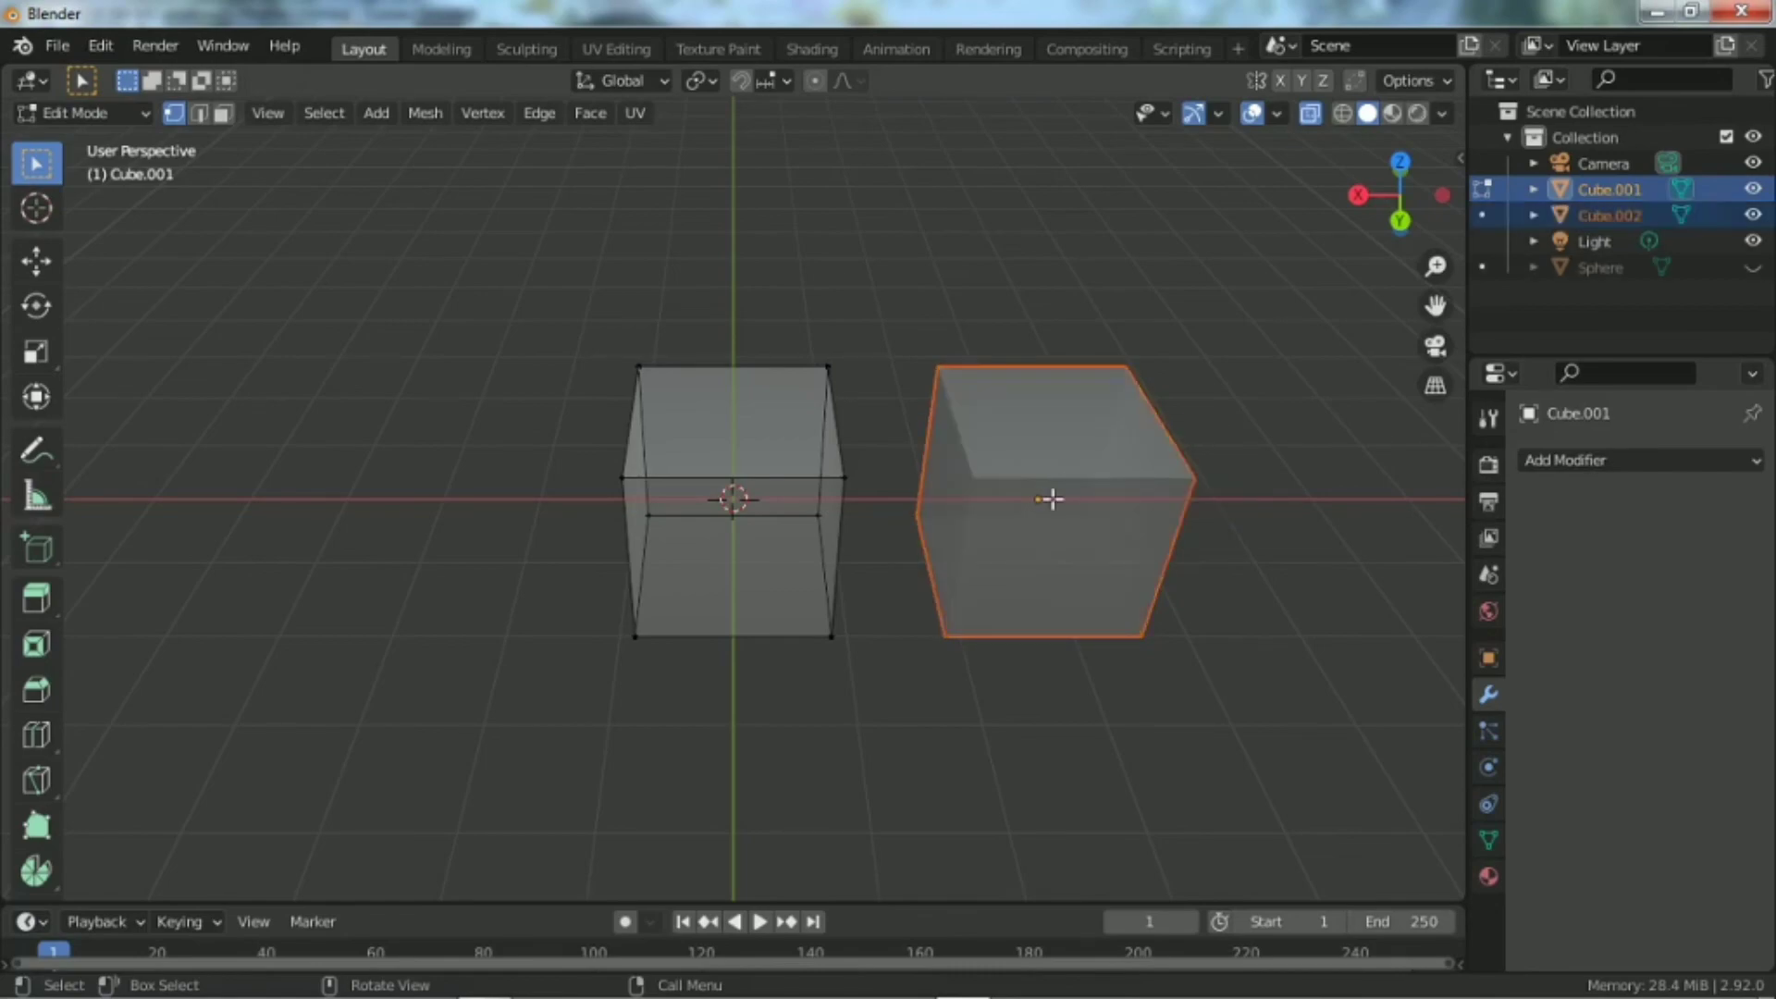
Step: Return to Object Mode, select each separated cube individually, and turn off X-ray
key(Tab)
scroll(1007, 646, down, 3)
click(1007, 646)
click(928, 529)
click(783, 520)
key(alt+z)
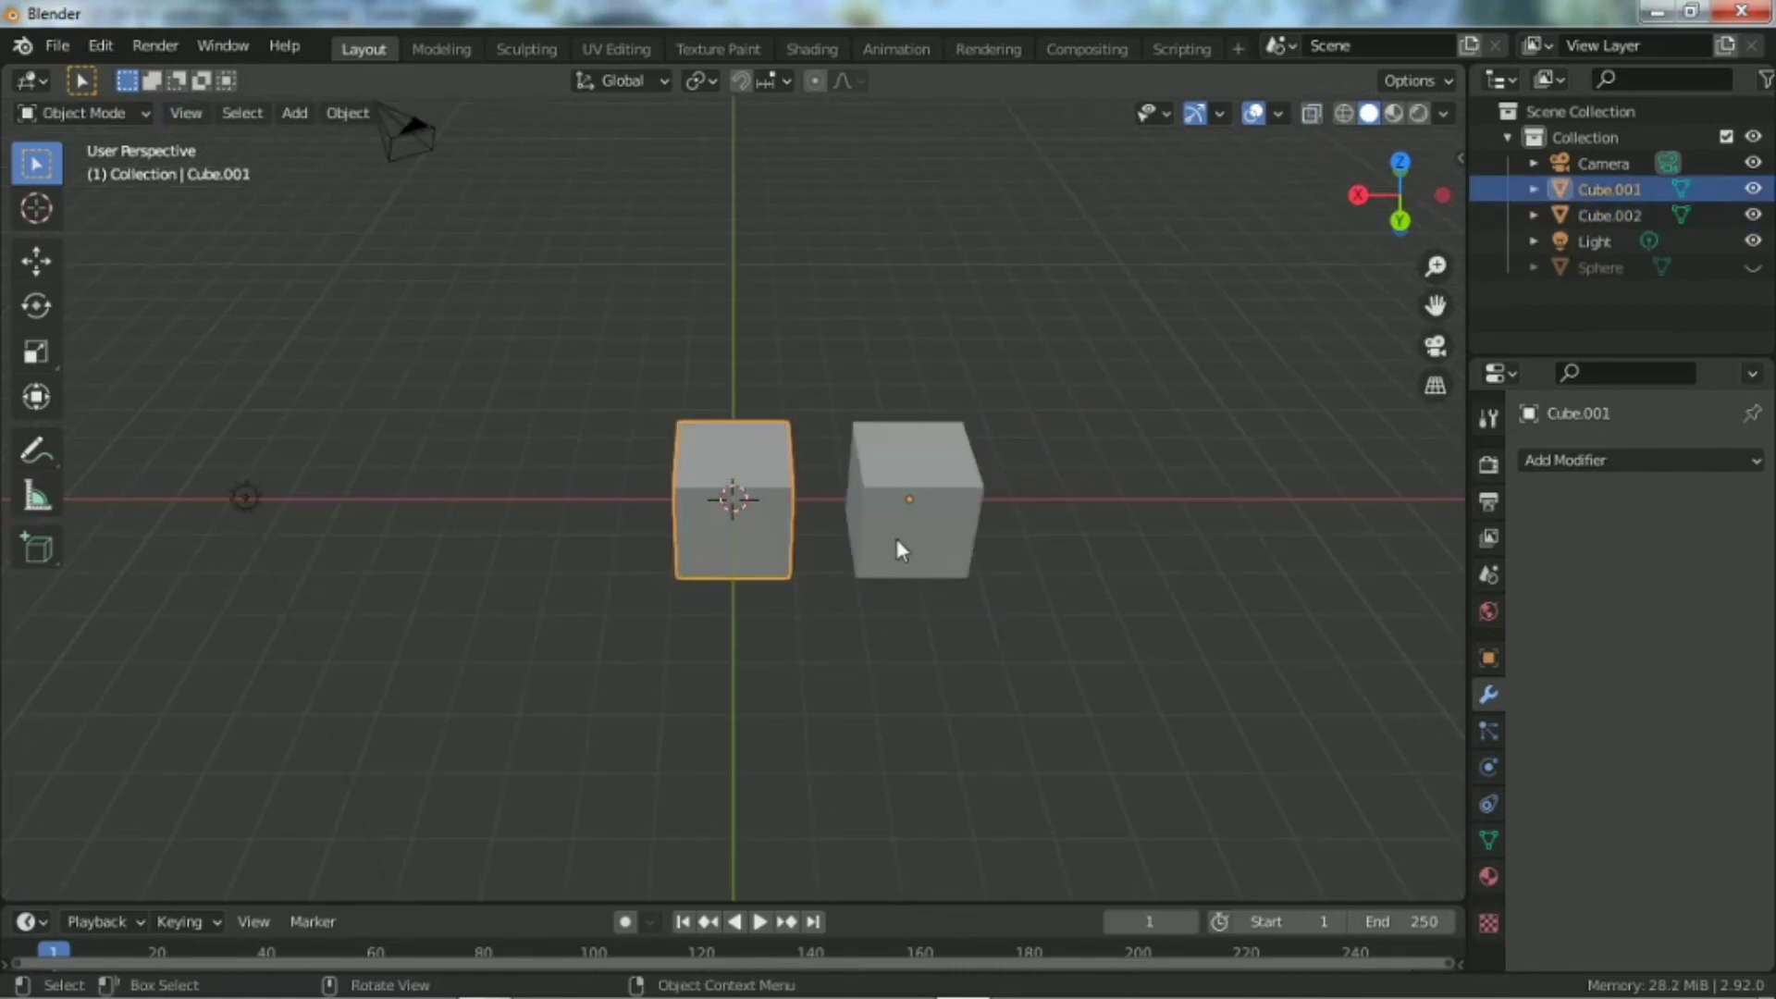
Step: Box-select the separated cube beside the origin cube in Object Mode and clear the selection
scroll(897, 546, up, 3)
click(879, 601)
drag(841, 291, 1282, 692)
click(1273, 657)
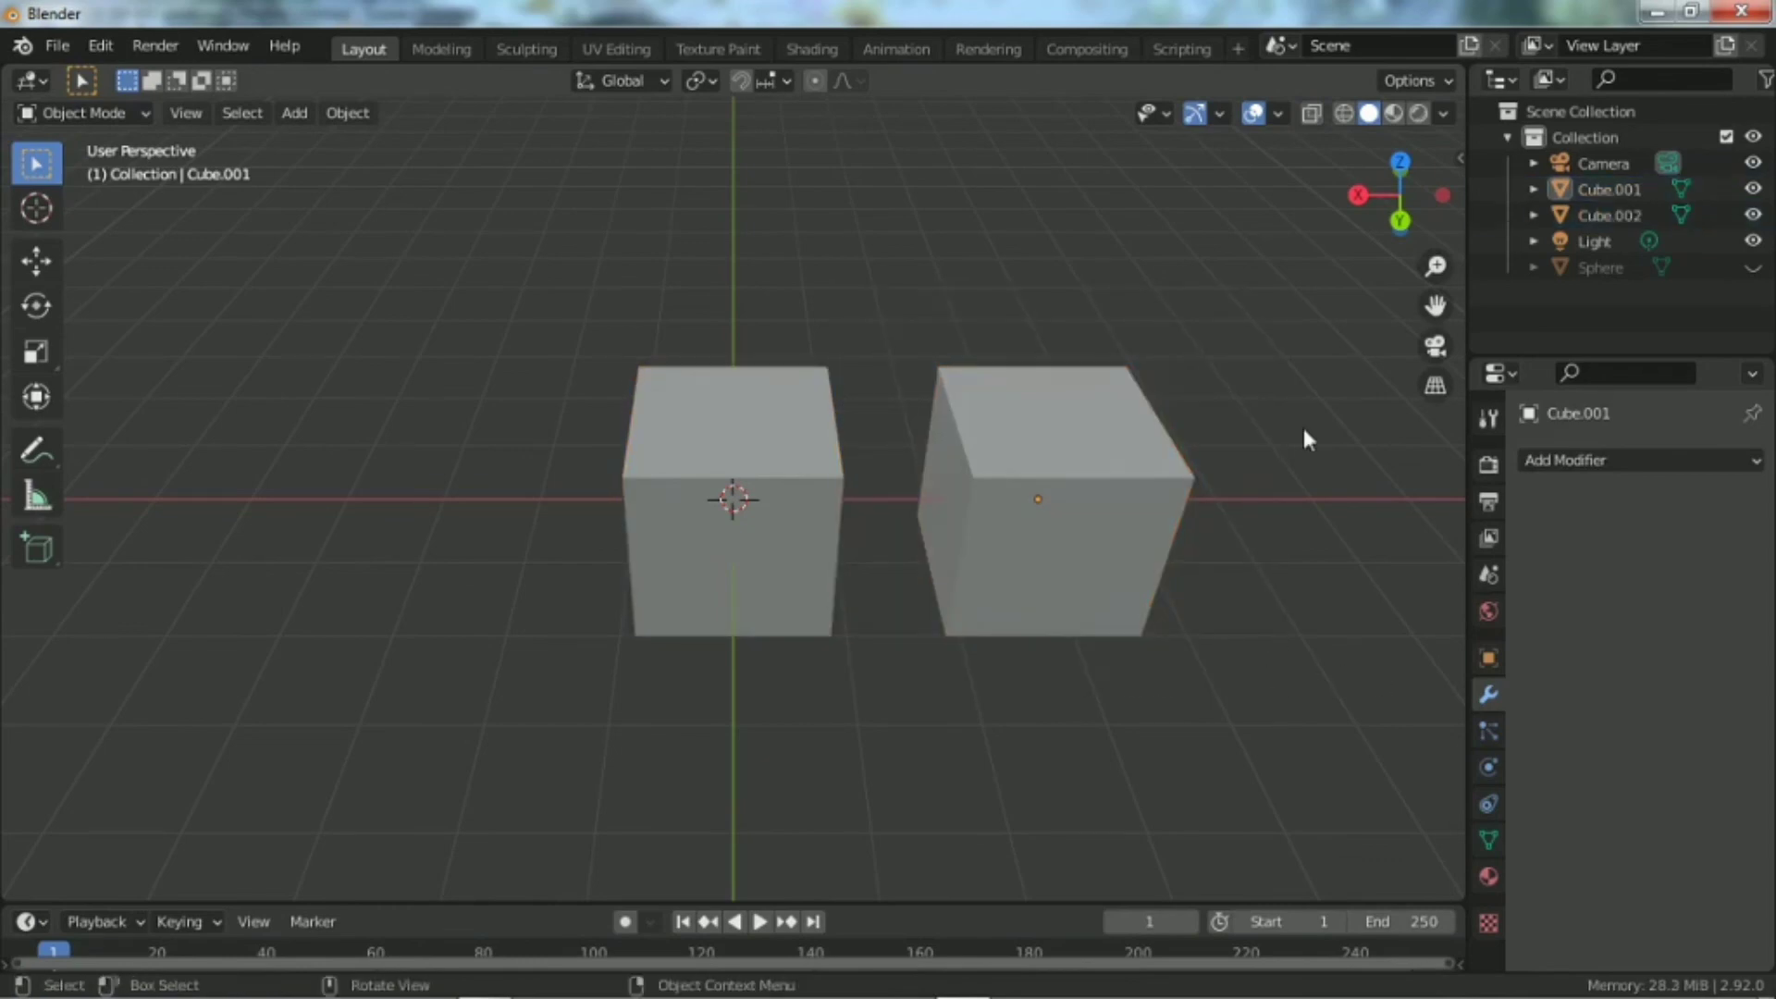